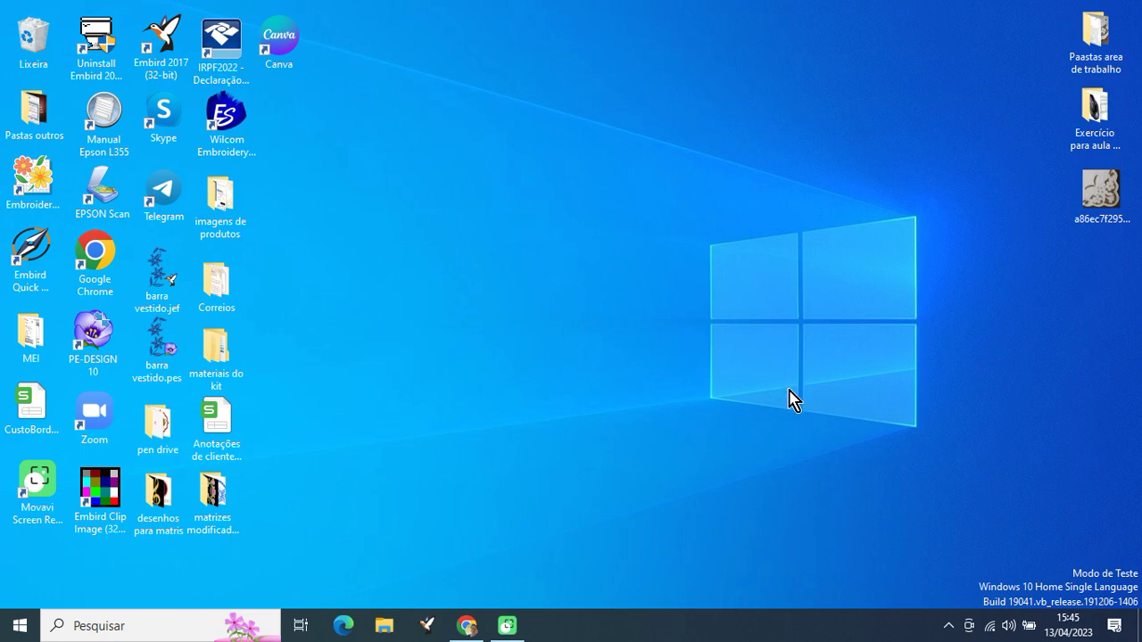
# - Open the Americano Margaridas folder of embroidery designs on the F: drive in the file explorer
pyautogui.click(384, 627)
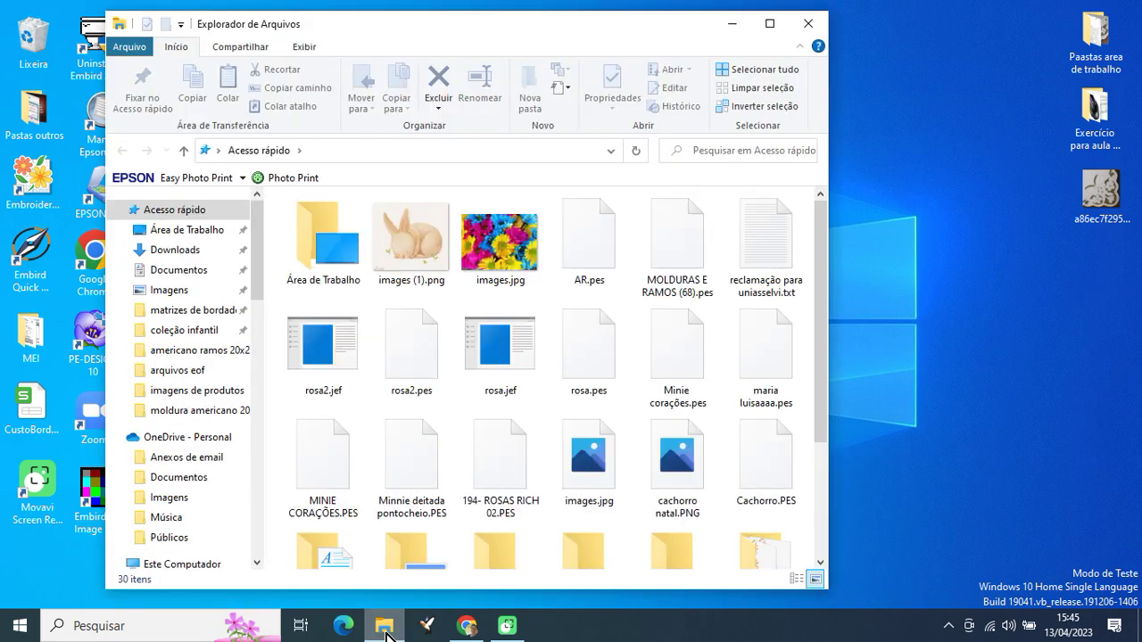
pyautogui.click(257, 563)
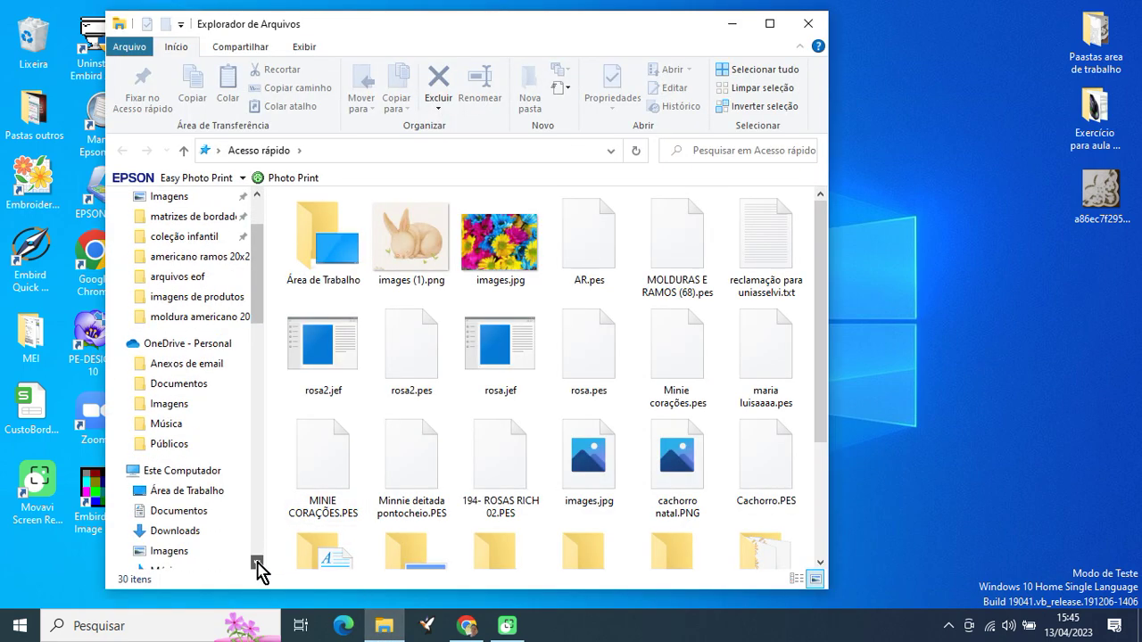
pyautogui.scroll(-2, 257, 563)
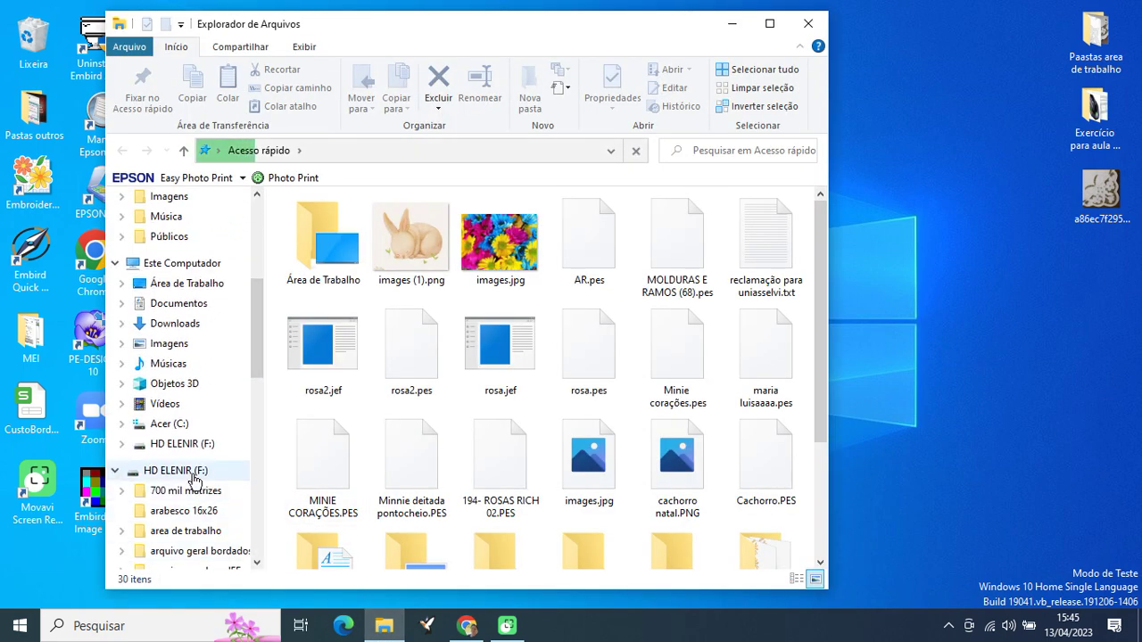
pyautogui.click(194, 473)
pyautogui.scroll(-2, 525, 558)
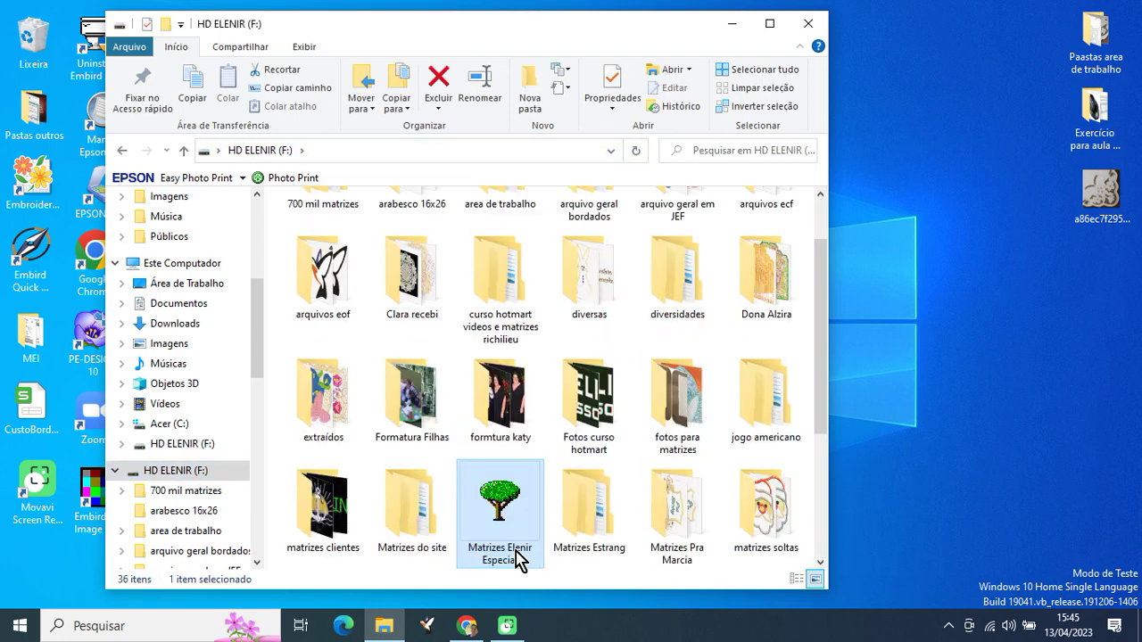
pyautogui.doubleClick(518, 535)
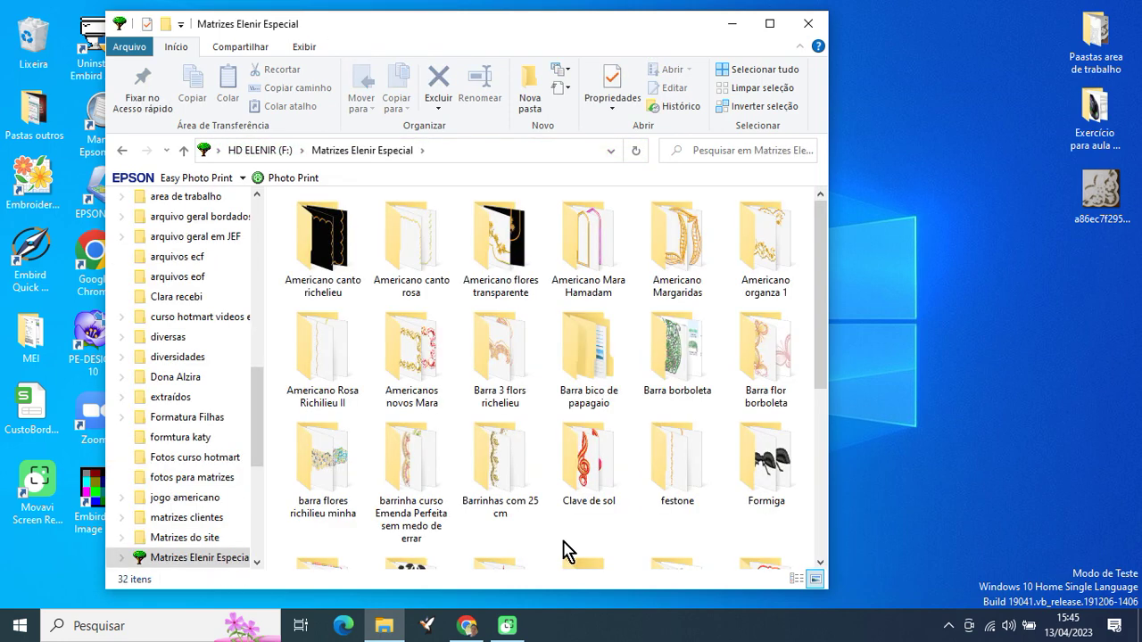
pyautogui.doubleClick(692, 258)
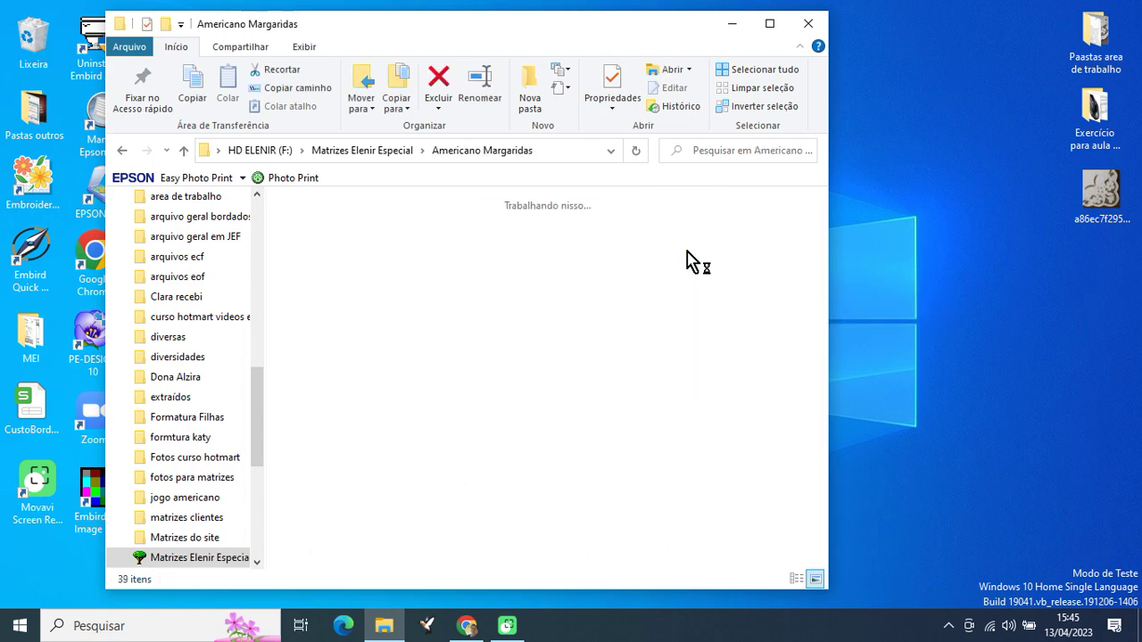
# - Open margarida canto richelieu 13x18.jef in Embird, load it into the Editor and show it in 3D view
pyautogui.moveTo(826, 301); pyautogui.dragTo(823, 417)
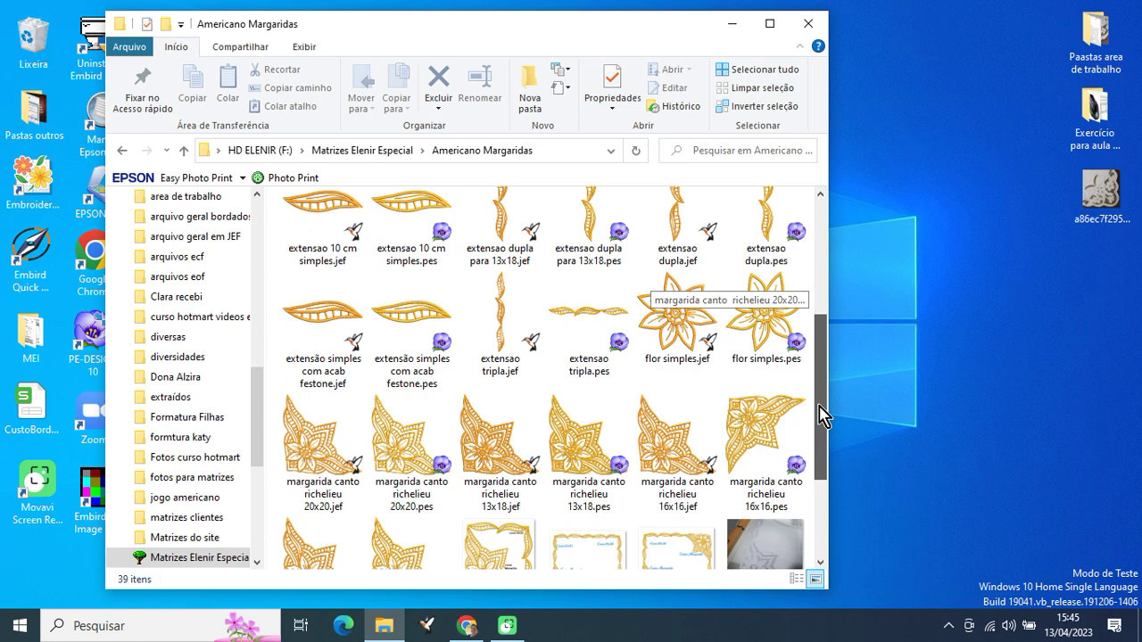
pyautogui.click(516, 478)
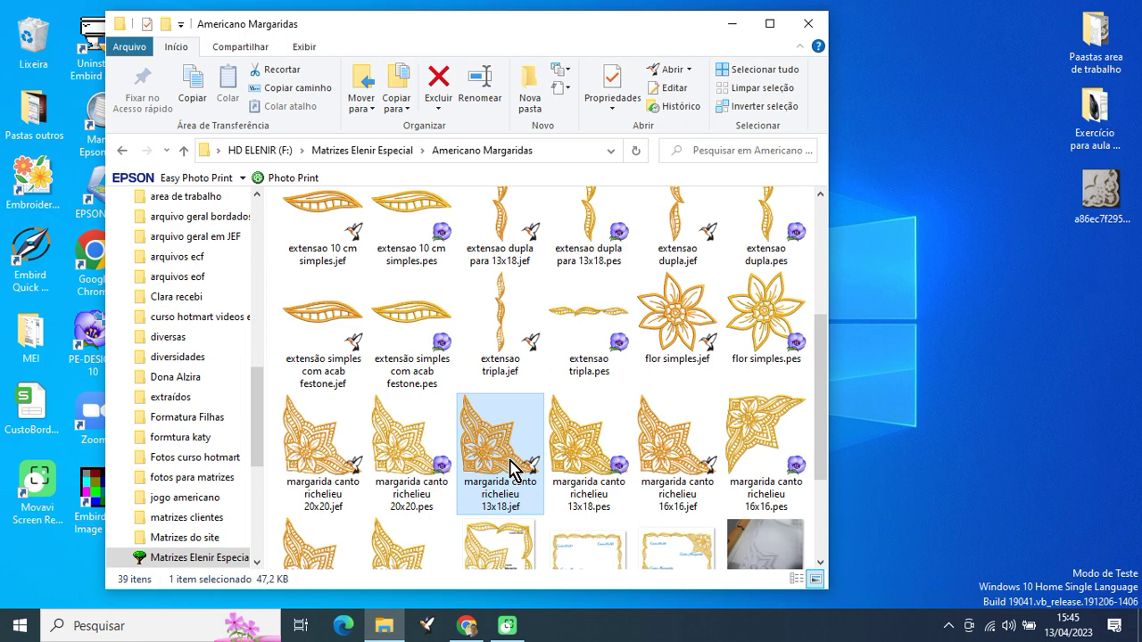
pyautogui.doubleClick(516, 470)
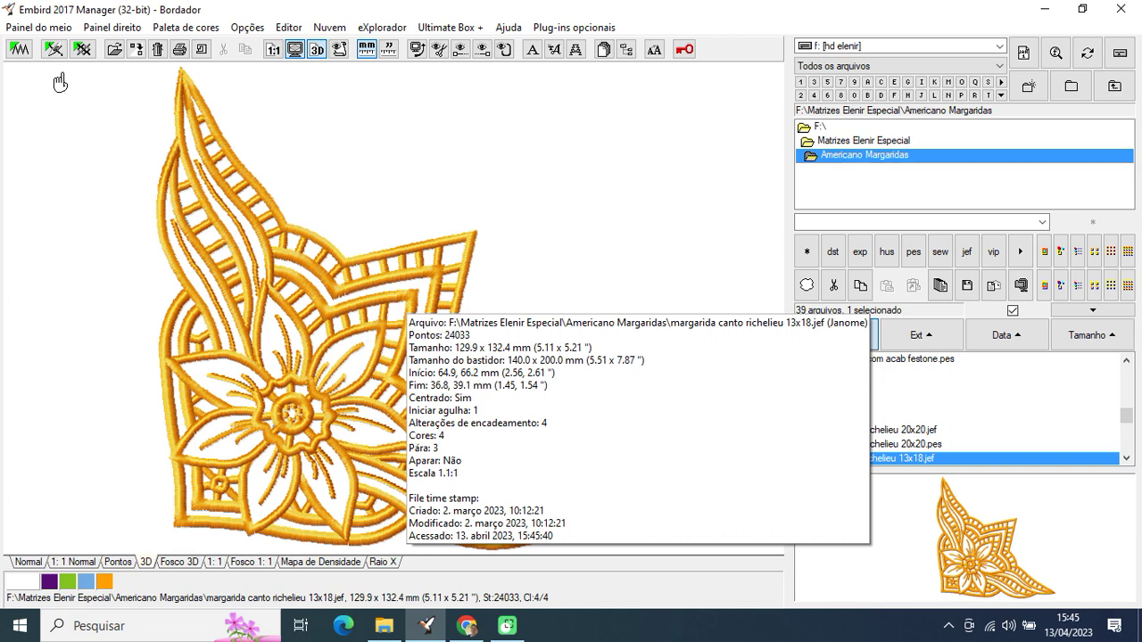
pyautogui.click(20, 51)
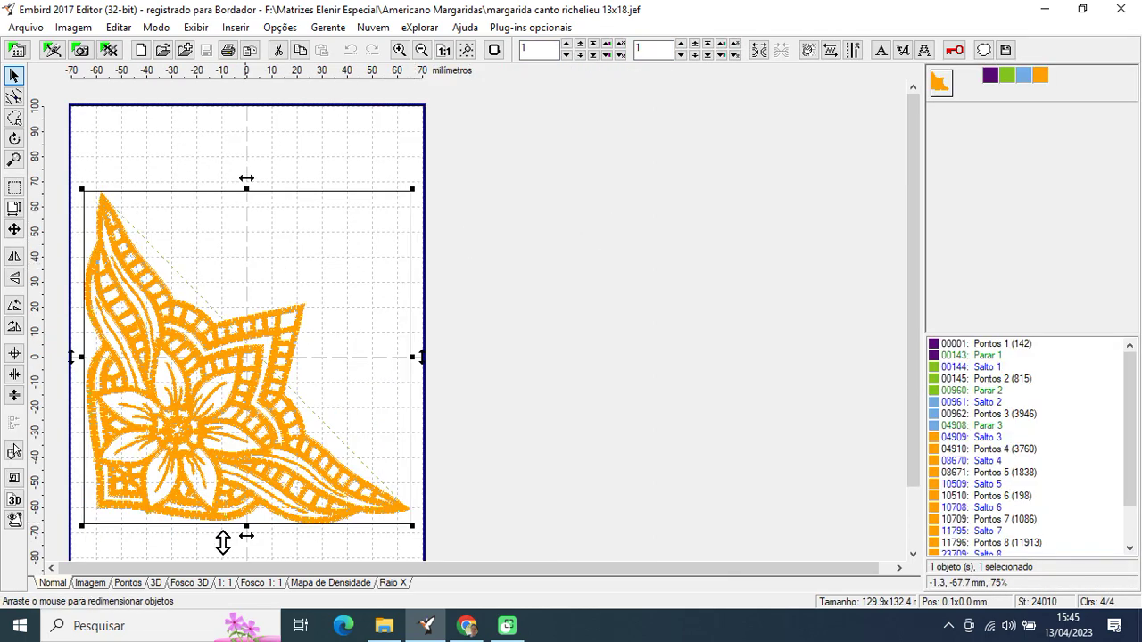
pyautogui.click(156, 584)
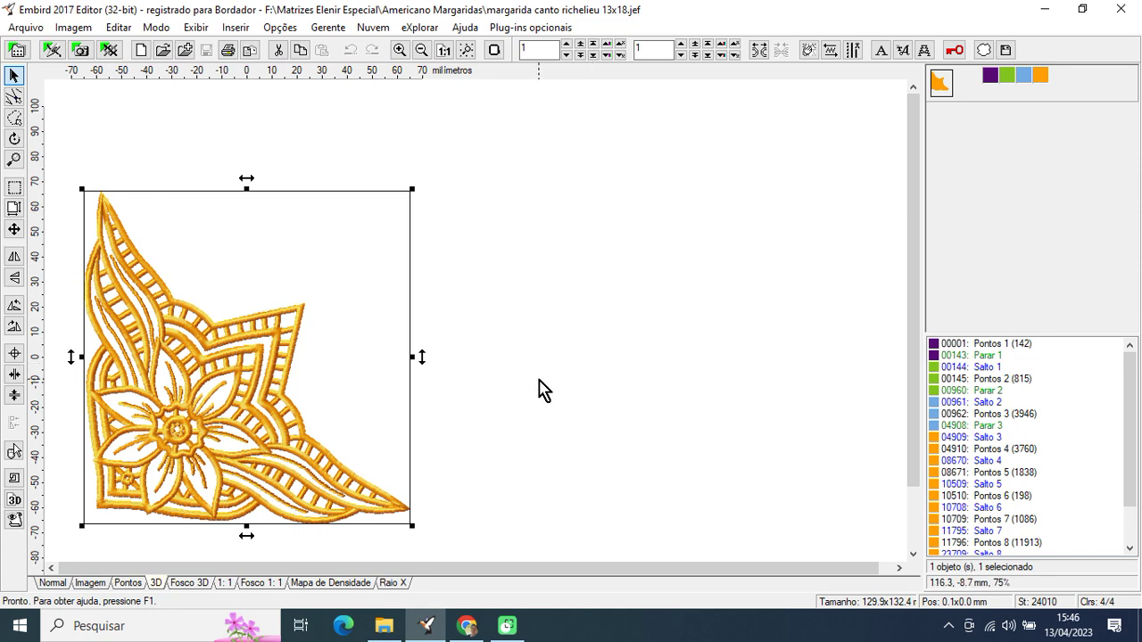
# - Move the daisy corner design down in the workspace to about -0.7 x -73.3 mm
pyautogui.scroll(-1, 538, 388)
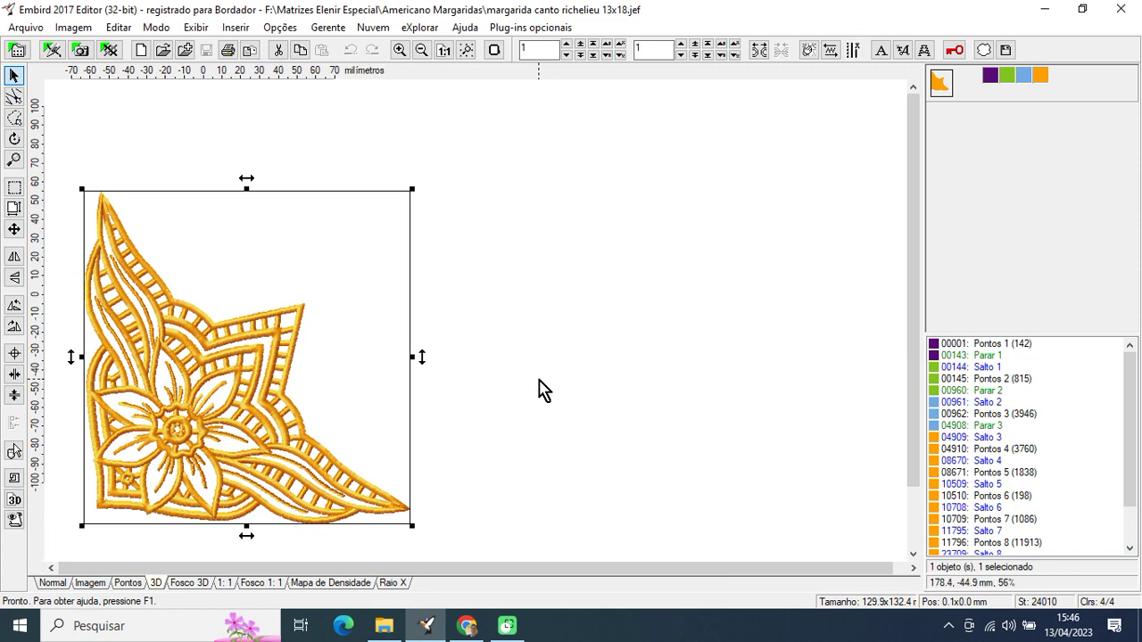
pyautogui.moveTo(259, 331); pyautogui.dragTo(259, 468)
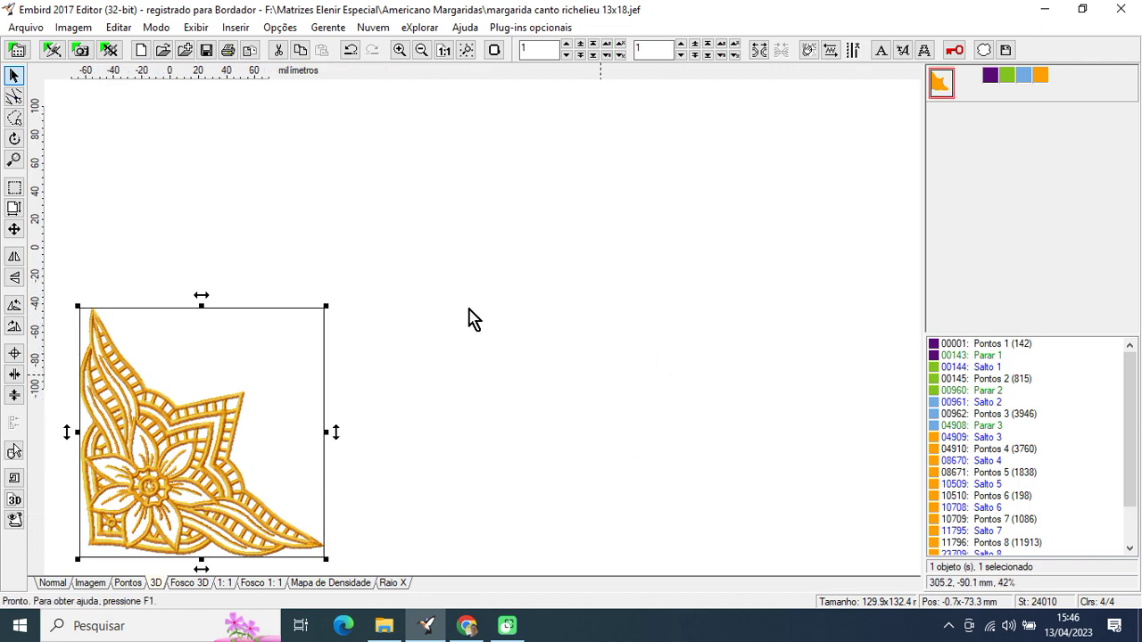
pyautogui.hotkey('ctrl', 'z')
pyautogui.hotkey('ctrl', 'y')
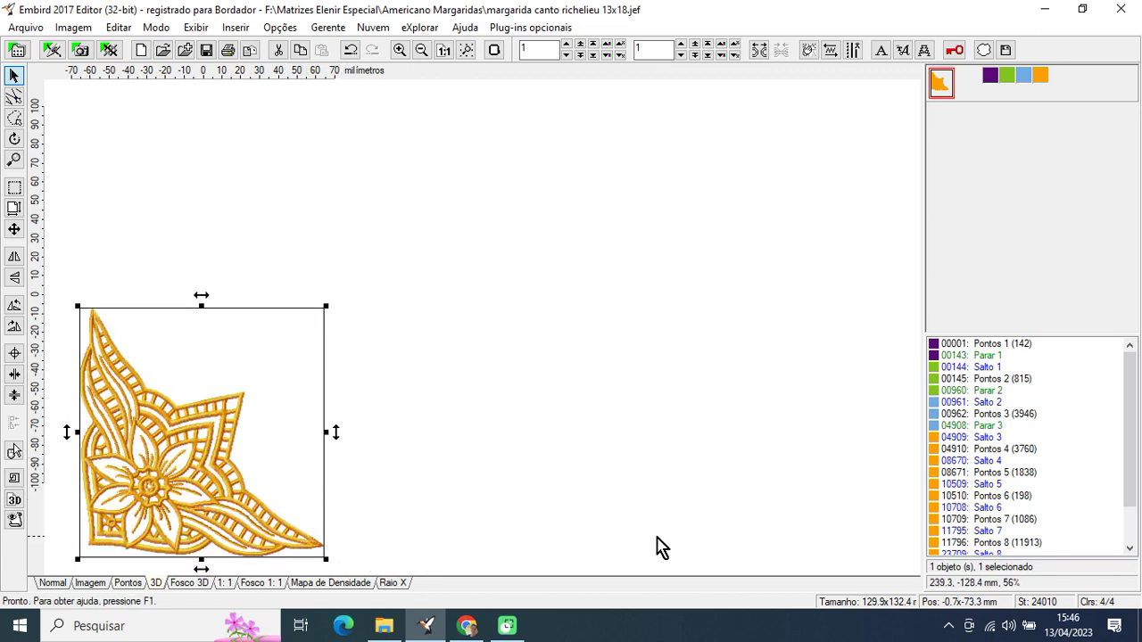
# - Merge extensao 10 cm 2.pes into the design and place it above the daisy corner at about 36.0 x -7.9 mm
pyautogui.click(185, 51)
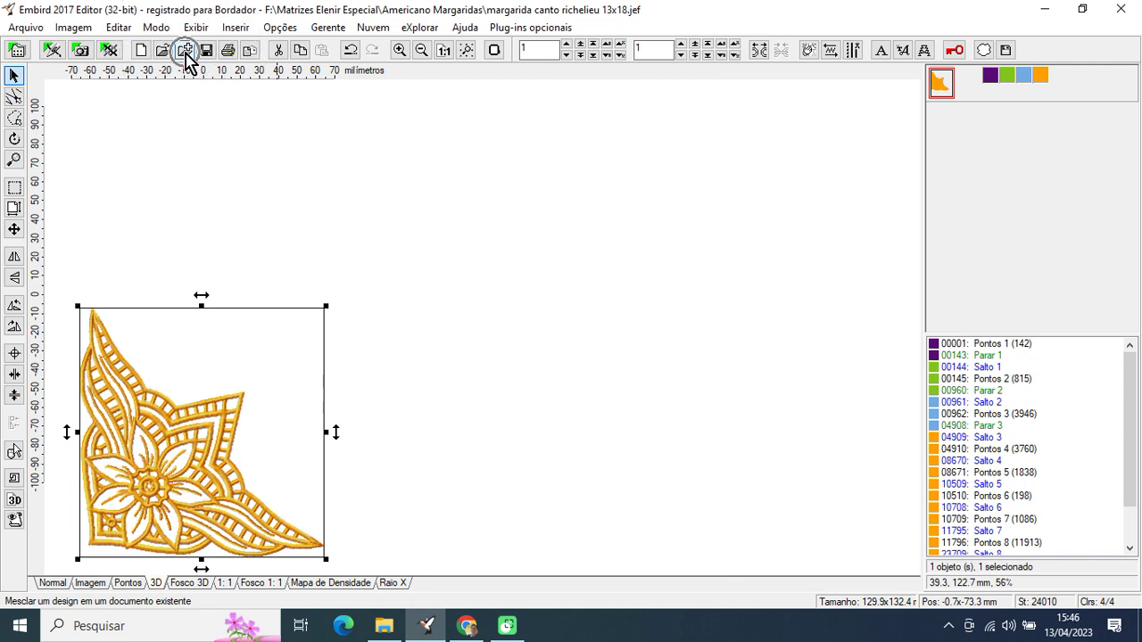
pyautogui.click(186, 52)
pyautogui.click(185, 52)
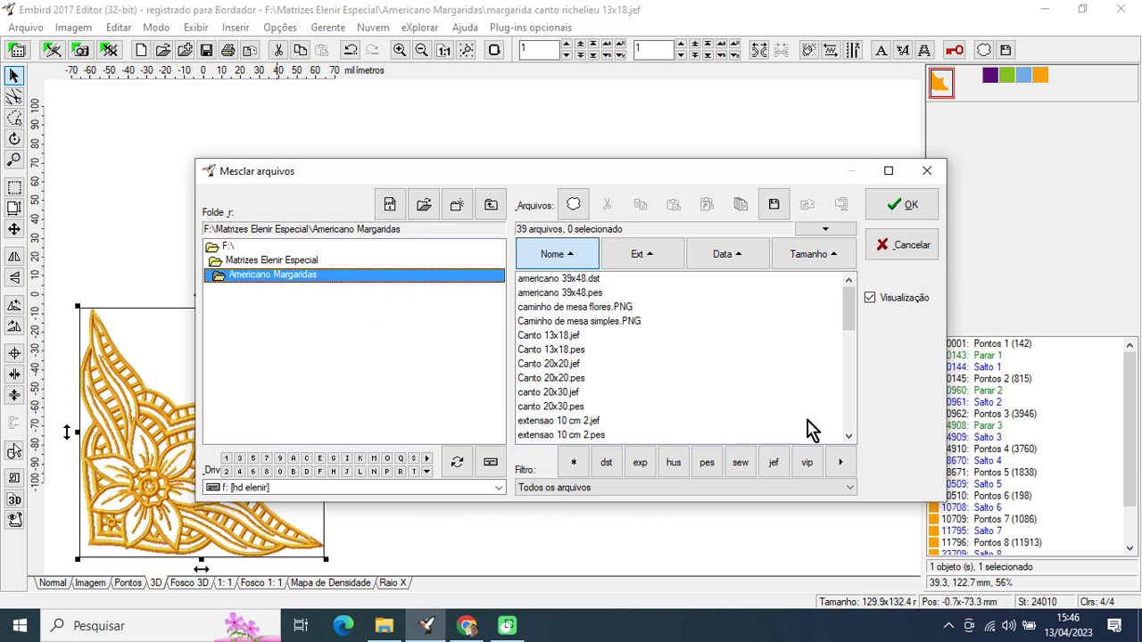
pyautogui.click(848, 437)
pyautogui.click(849, 438)
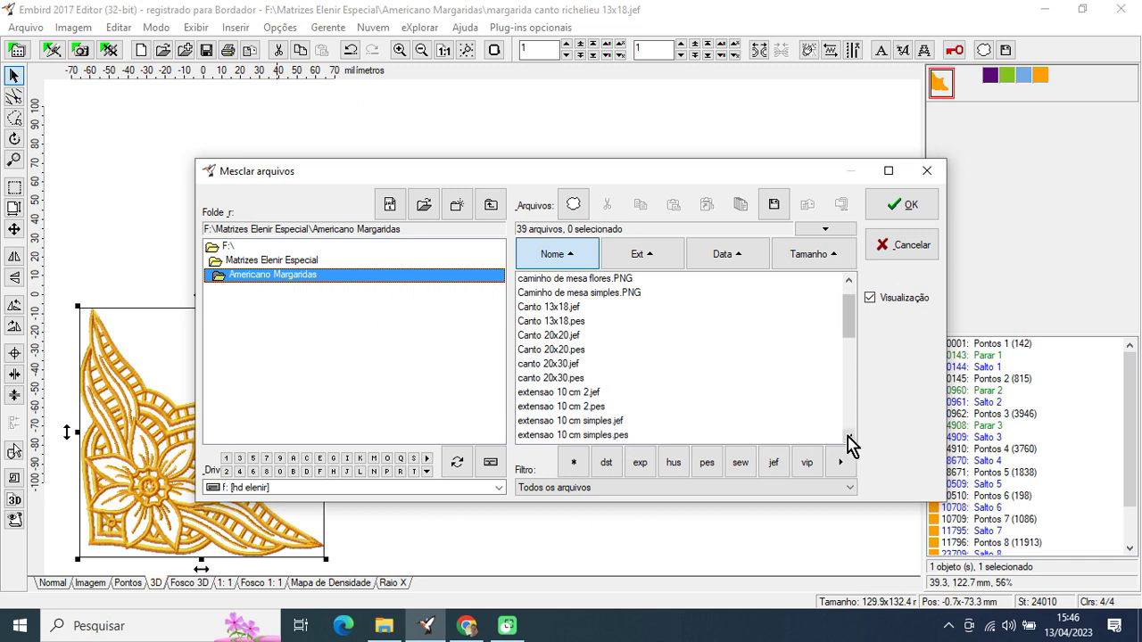
pyautogui.click(606, 407)
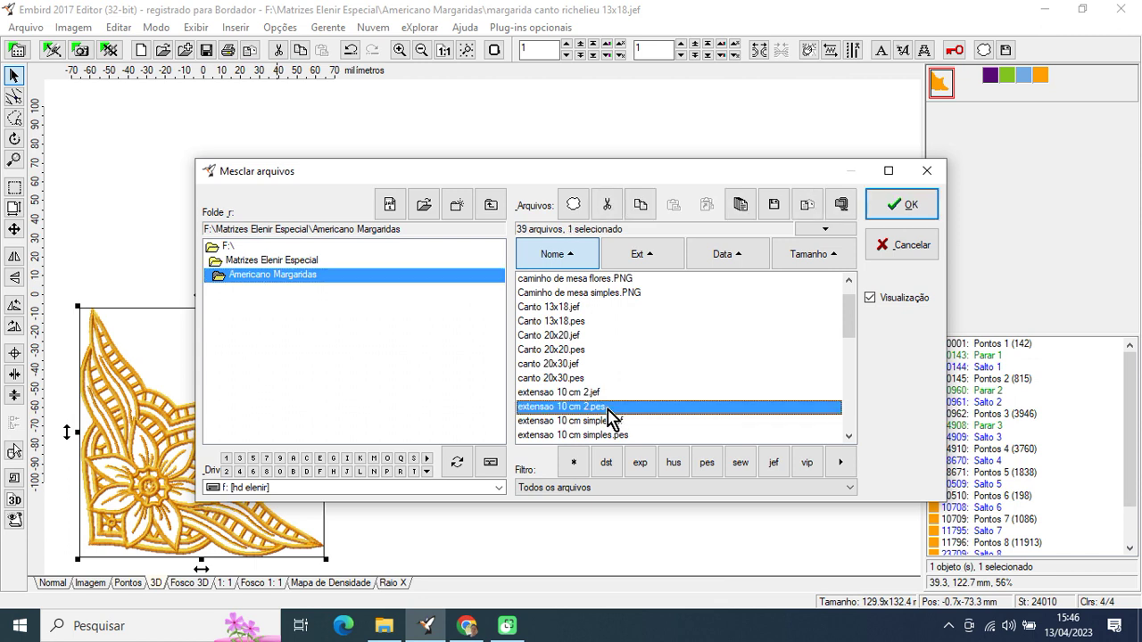
pyautogui.click(899, 209)
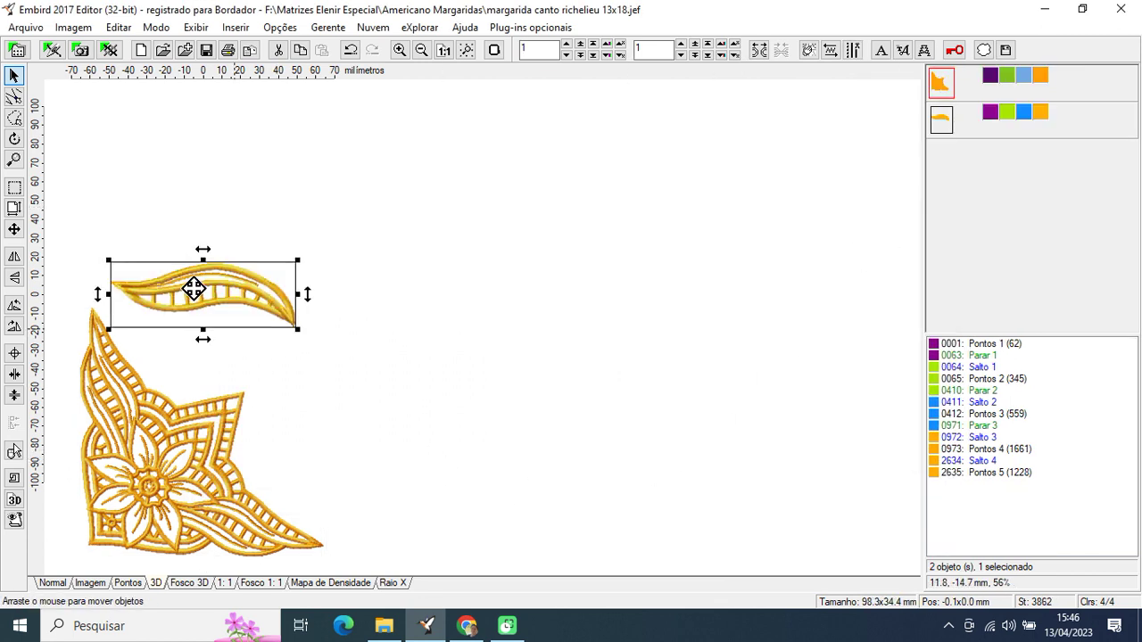
pyautogui.moveTo(256, 305); pyautogui.dragTo(323, 318)
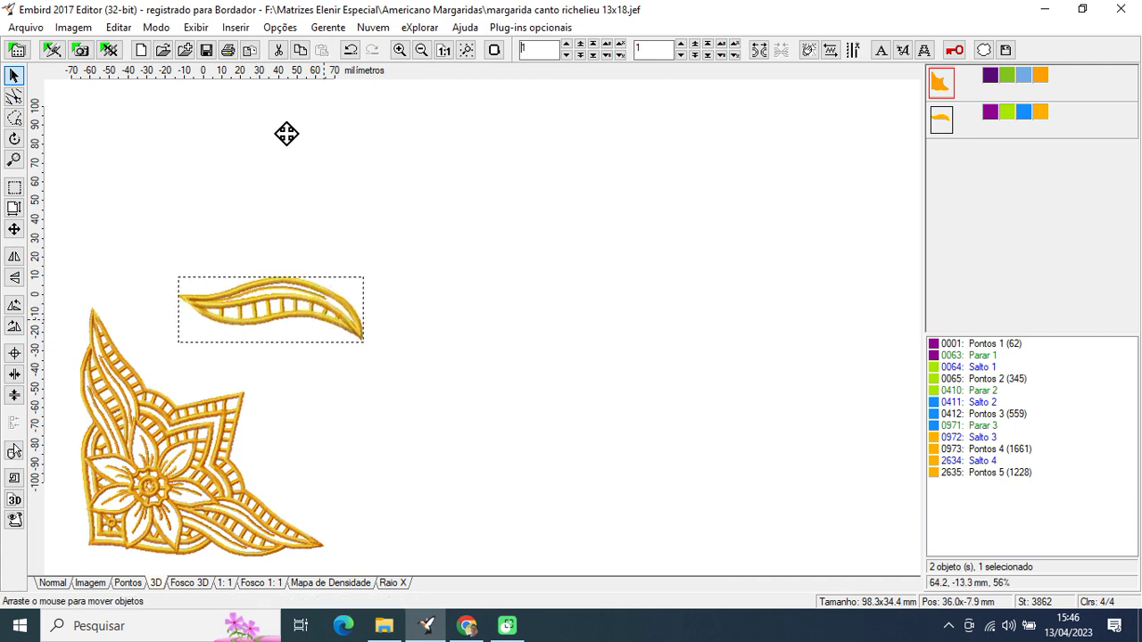
# - Merge extensao 10 cm simples.pes and place it beside the first extension at about 124.2 x -12.4 mm
pyautogui.click(186, 53)
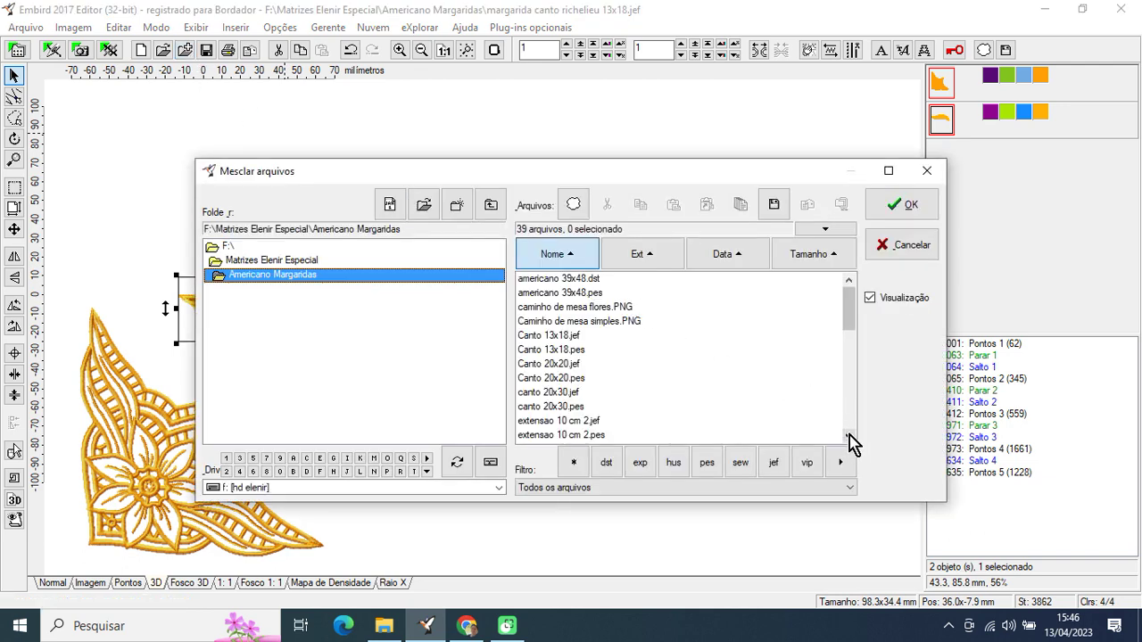
pyautogui.click(849, 436)
pyautogui.click(849, 437)
pyautogui.click(848, 436)
pyautogui.click(848, 436)
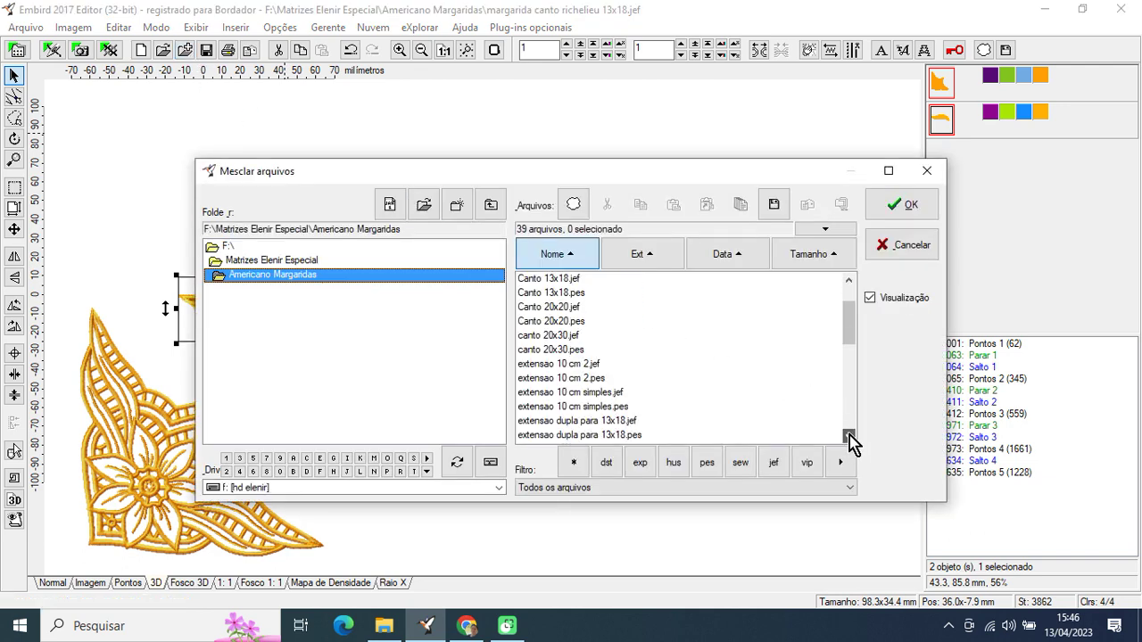
pyautogui.click(591, 407)
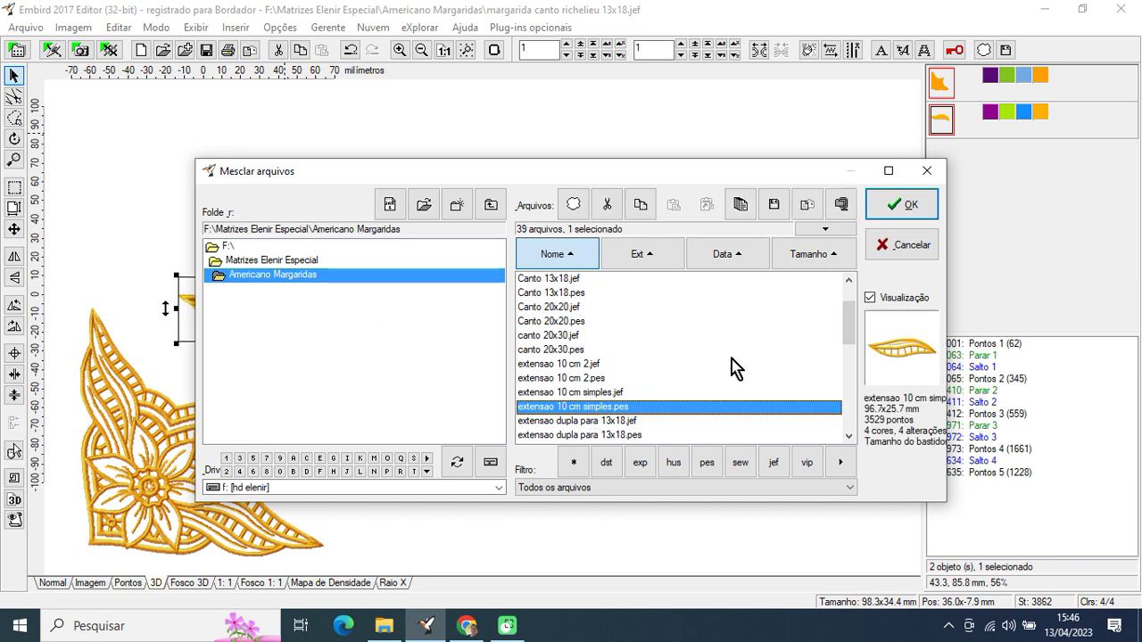
pyautogui.click(902, 205)
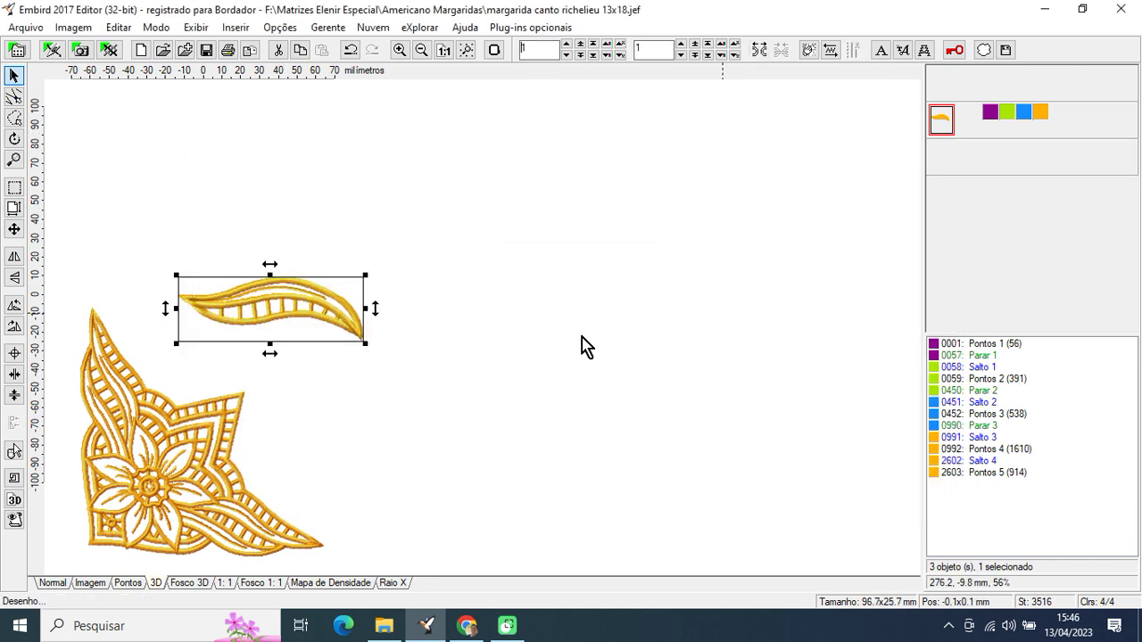
pyautogui.moveTo(183, 282); pyautogui.dragTo(418, 307)
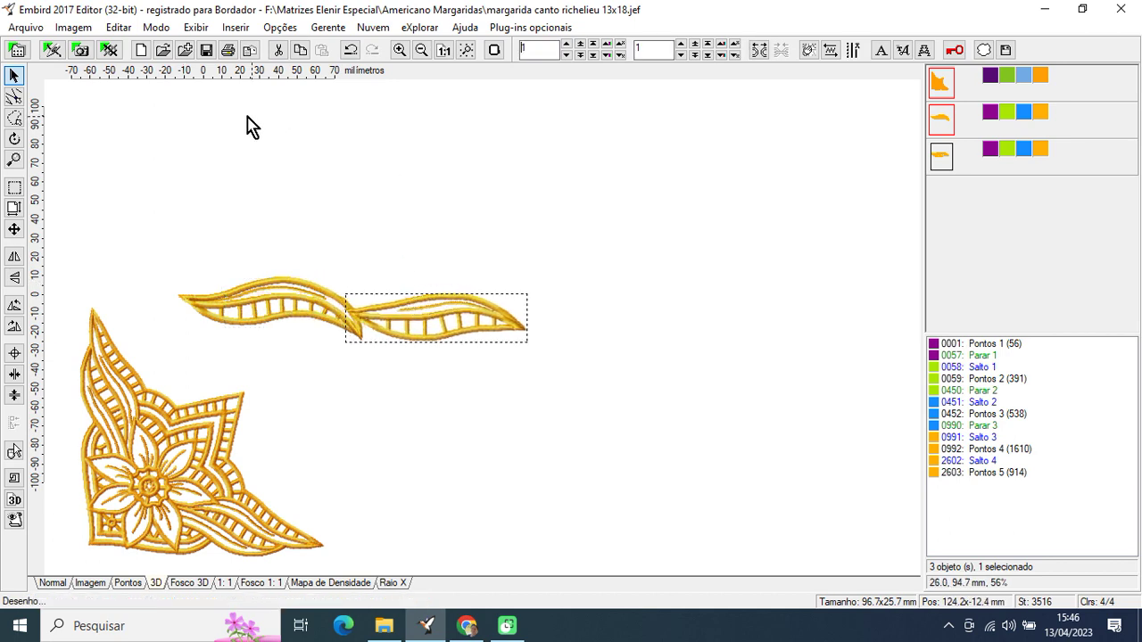
# - Merge Canto 13x18.pes and place it well to the right of the other pieces at about 274.9 x -48.4 mm
pyautogui.click(186, 50)
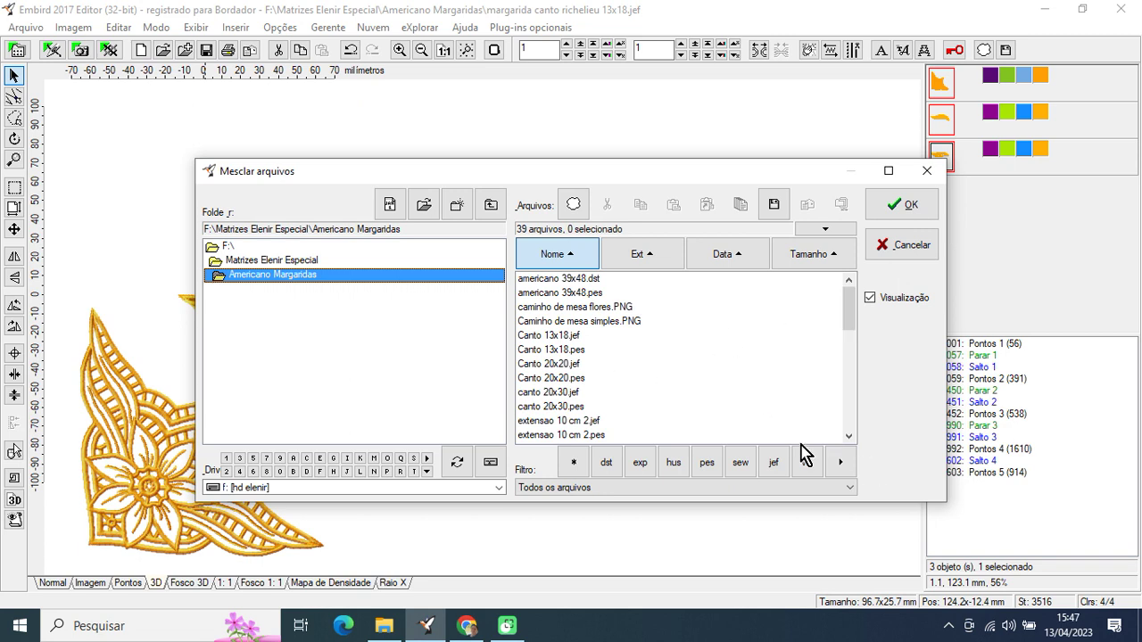
pyautogui.click(849, 436)
pyautogui.click(849, 437)
pyautogui.click(848, 436)
pyautogui.click(849, 436)
pyautogui.click(848, 437)
pyautogui.click(848, 436)
pyautogui.click(848, 436)
pyautogui.click(849, 436)
pyautogui.click(849, 436)
pyautogui.click(849, 436)
pyautogui.click(849, 436)
pyautogui.click(849, 436)
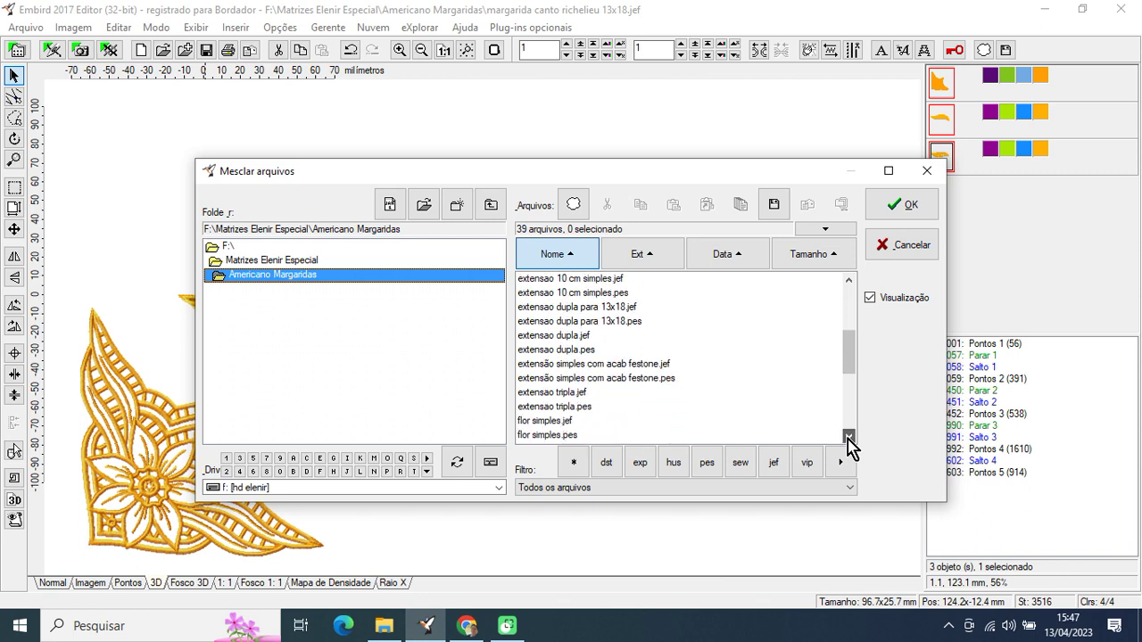
pyautogui.click(848, 437)
pyautogui.click(849, 436)
pyautogui.click(848, 437)
pyautogui.click(849, 436)
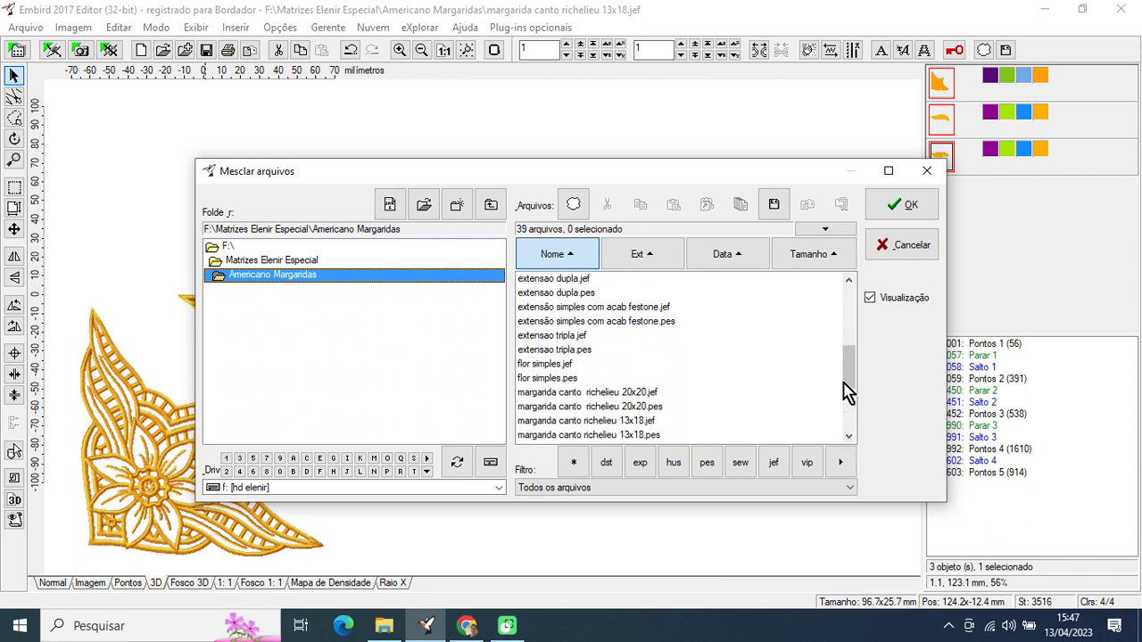
pyautogui.moveTo(846, 382); pyautogui.dragTo(852, 321)
pyautogui.click(569, 351)
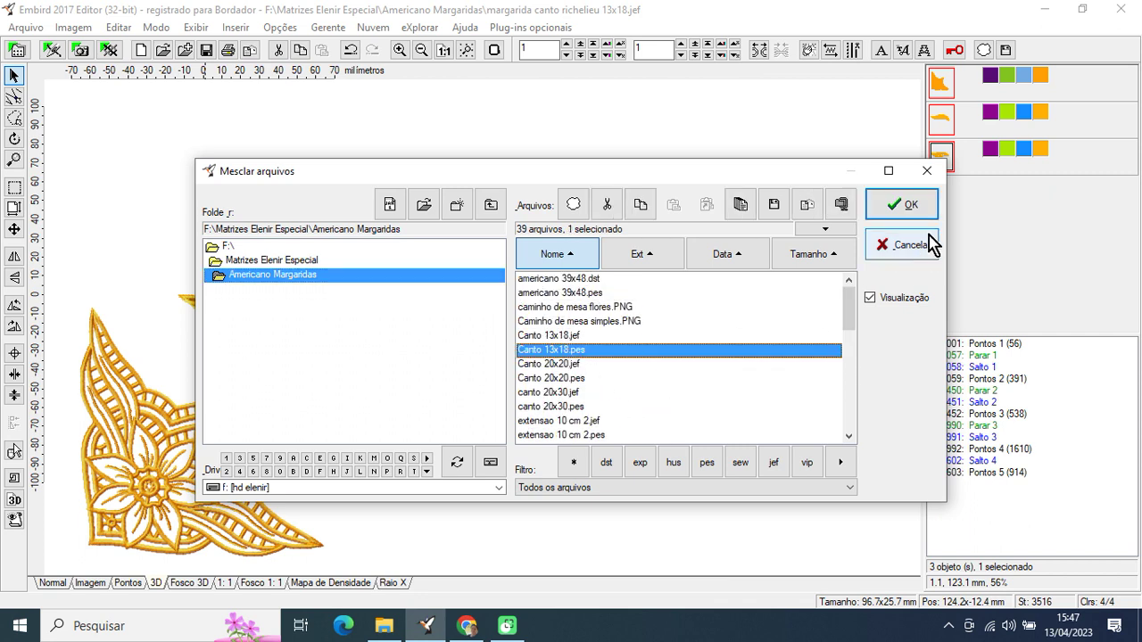
pyautogui.click(908, 211)
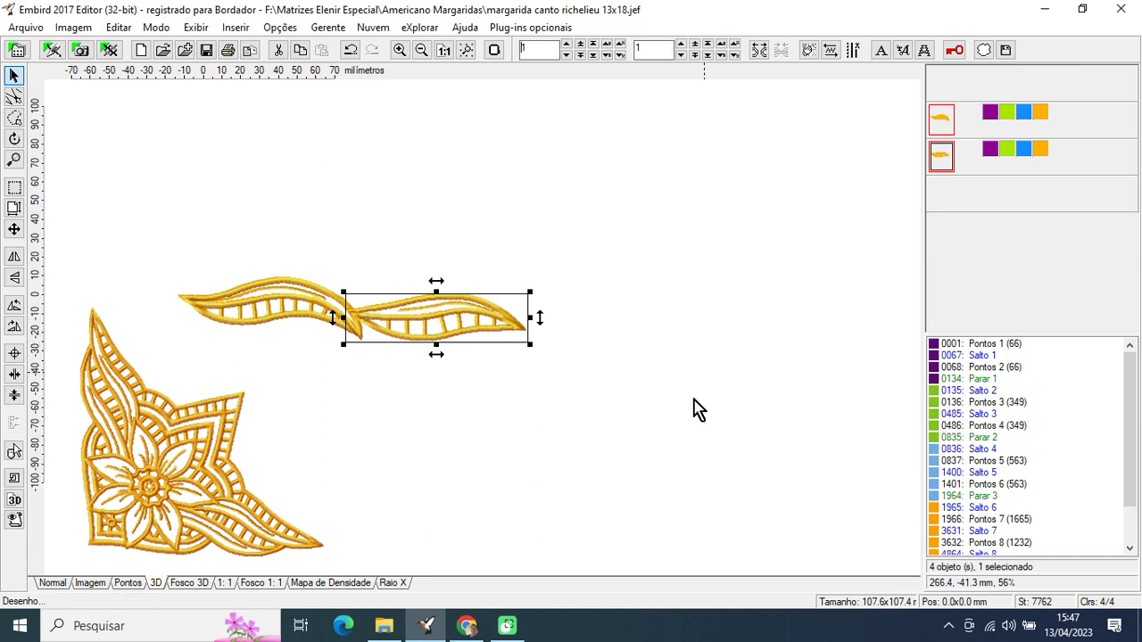
pyautogui.moveTo(229, 319); pyautogui.dragTo(793, 428)
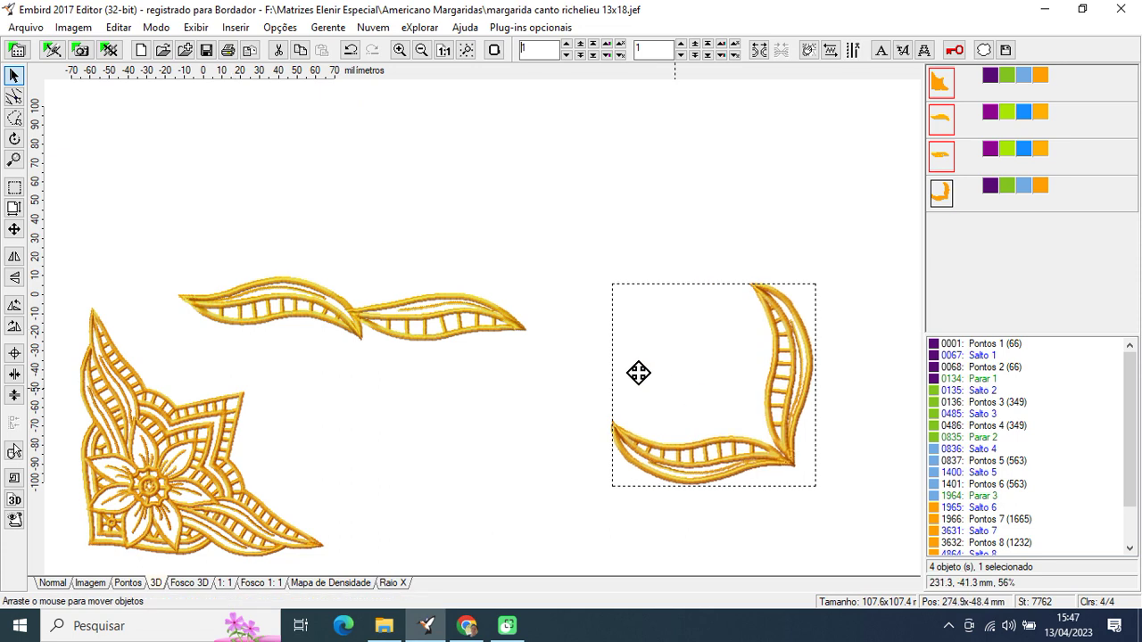
# - Mirror the extensao 10 cm 2 leaf vertically and join its left tip to the daisy corner's lower right tip
pyautogui.press('-')
pyautogui.click(249, 261)
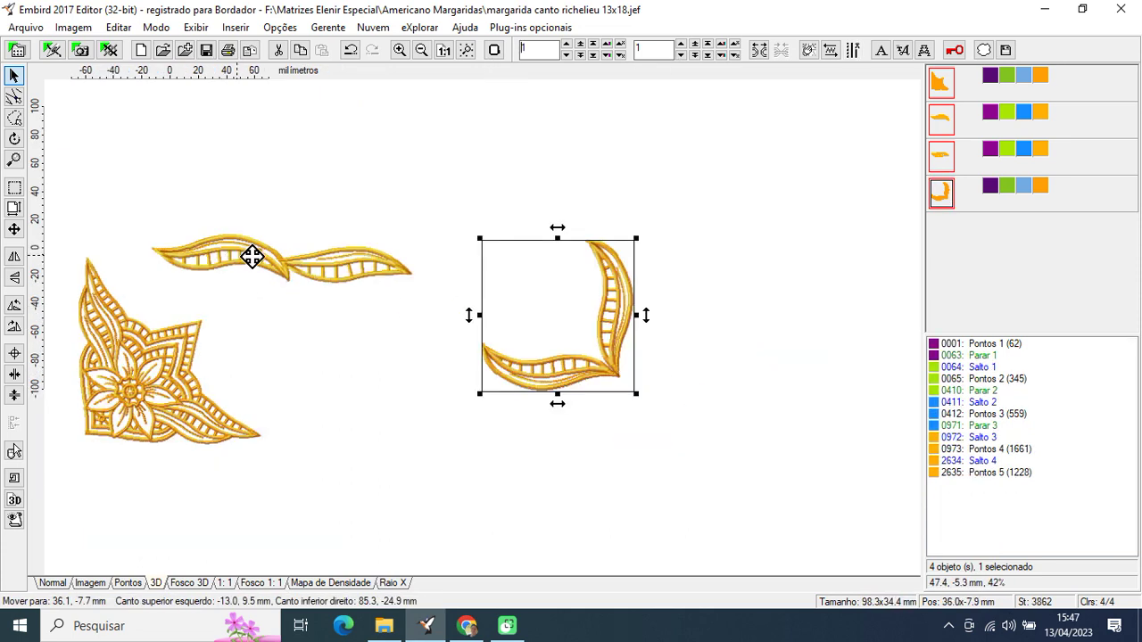
pyautogui.moveTo(217, 258); pyautogui.dragTo(205, 258)
pyautogui.click(15, 279)
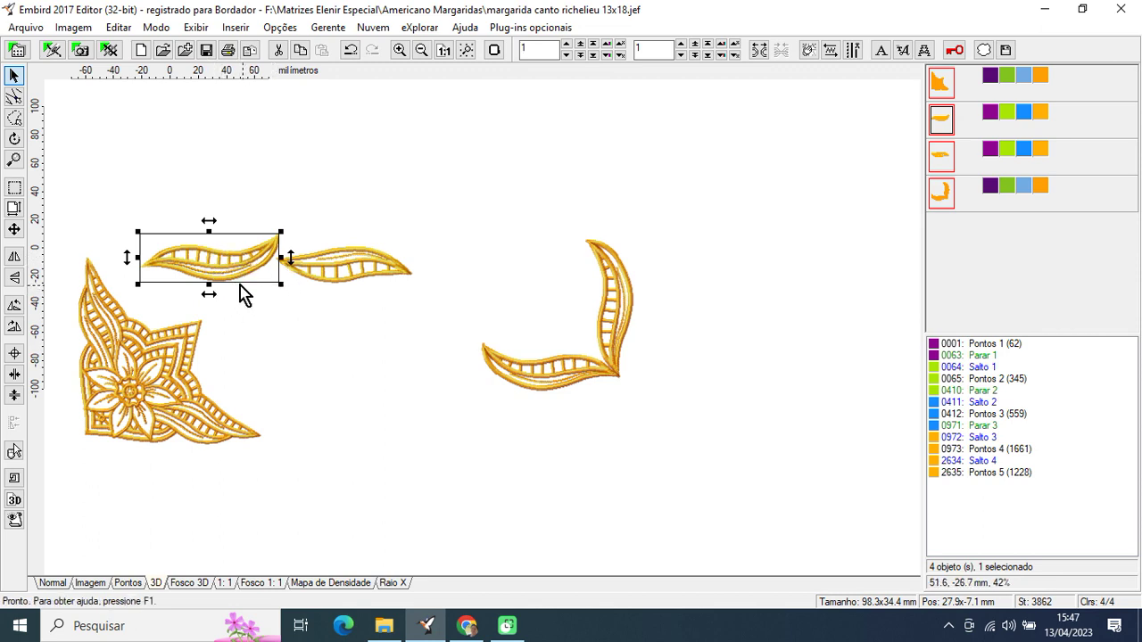
pyautogui.click(14, 256)
pyautogui.moveTo(186, 258); pyautogui.dragTo(333, 438)
pyautogui.hotkey('ctrl', 'm')
# - Mirror the extensao 10 cm simples leaf vertically and join its left tip to the right tip of the first extension
pyautogui.click(364, 259)
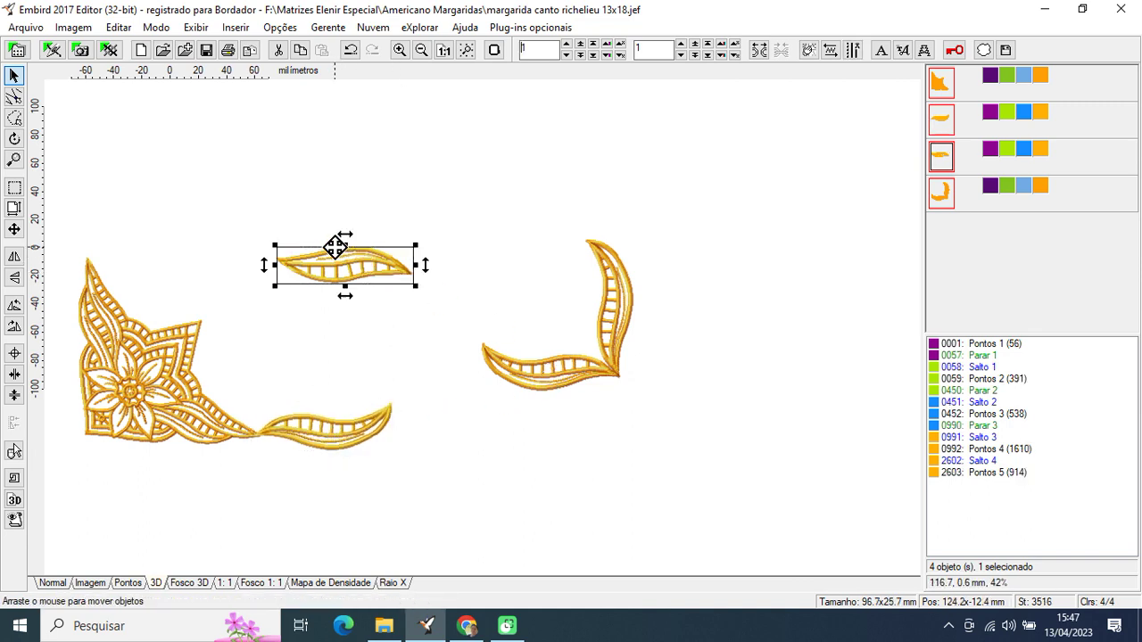
pyautogui.click(12, 280)
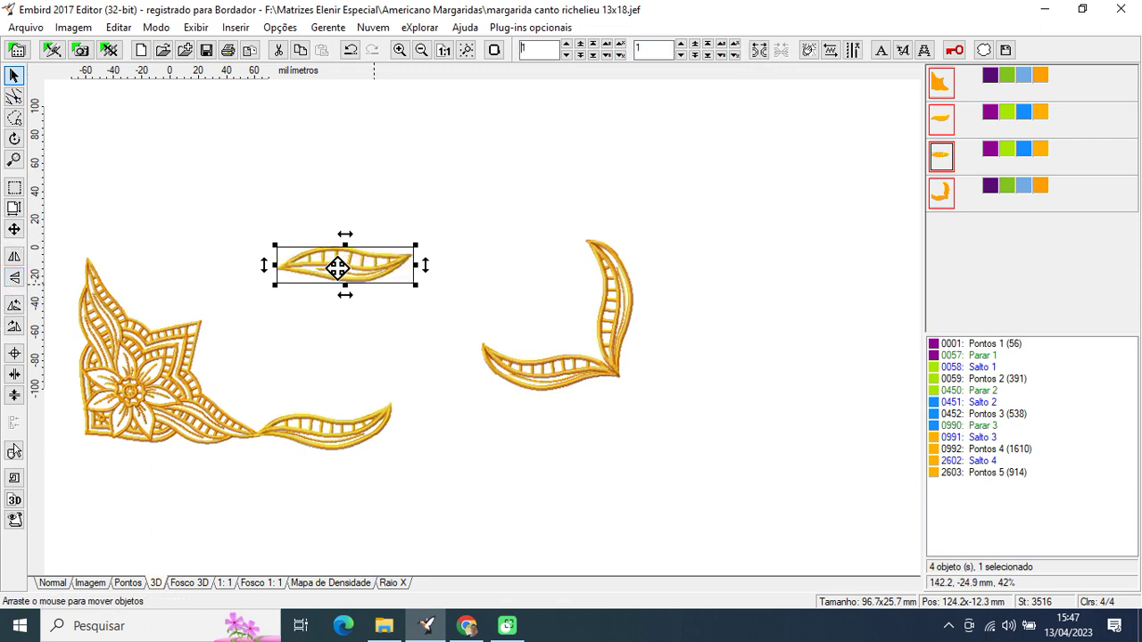
pyautogui.moveTo(352, 290); pyautogui.dragTo(435, 430)
# - Join the plain corner's left tip to the simples leaf's right tip, placing the corner at about 289.7 x -86.9 mm
pyautogui.click(566, 369)
pyautogui.moveTo(576, 396); pyautogui.dragTo(585, 424)
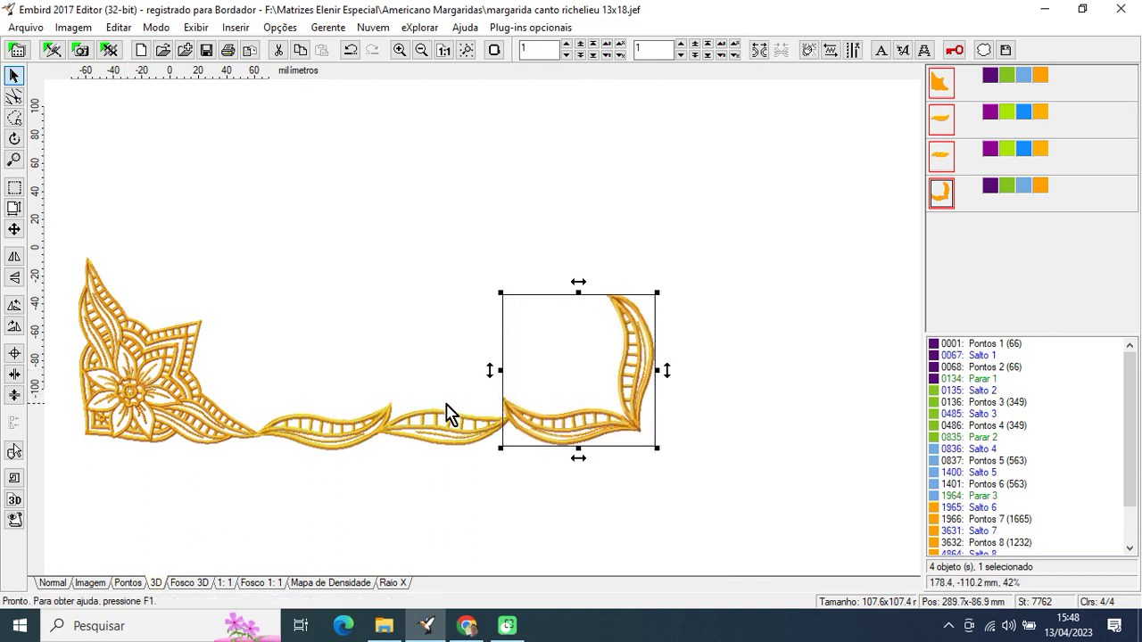
pyautogui.click(14, 189)
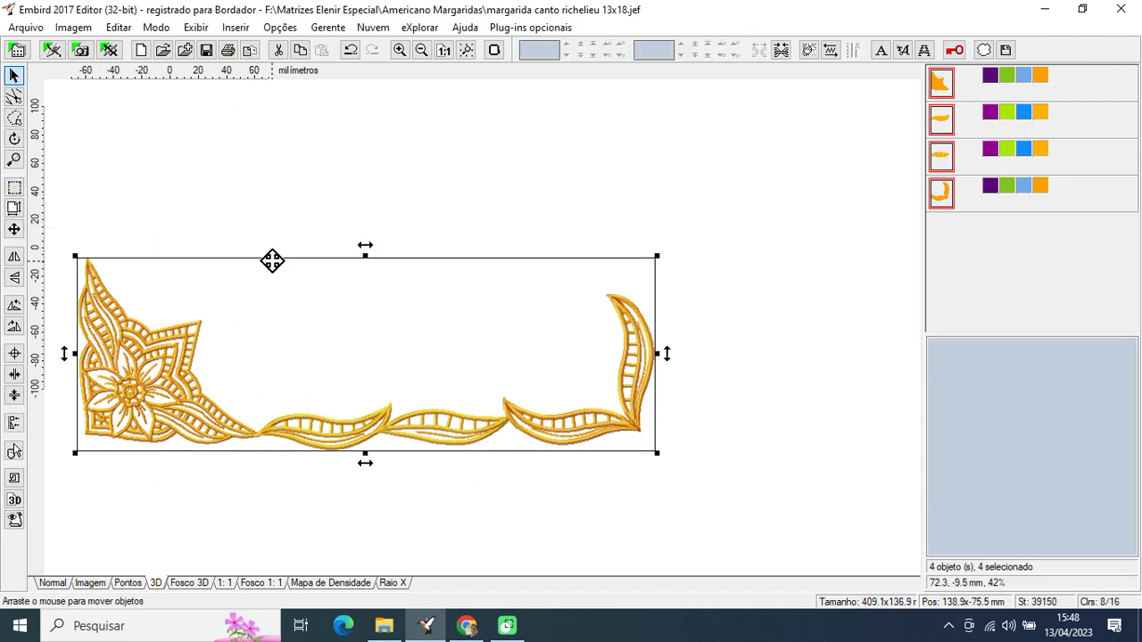
pyautogui.click(255, 226)
# - Shift the daisy corner slightly toward the first extension, to about 2.1 x -74.5 mm, then select all pieces
pyautogui.click(169, 378)
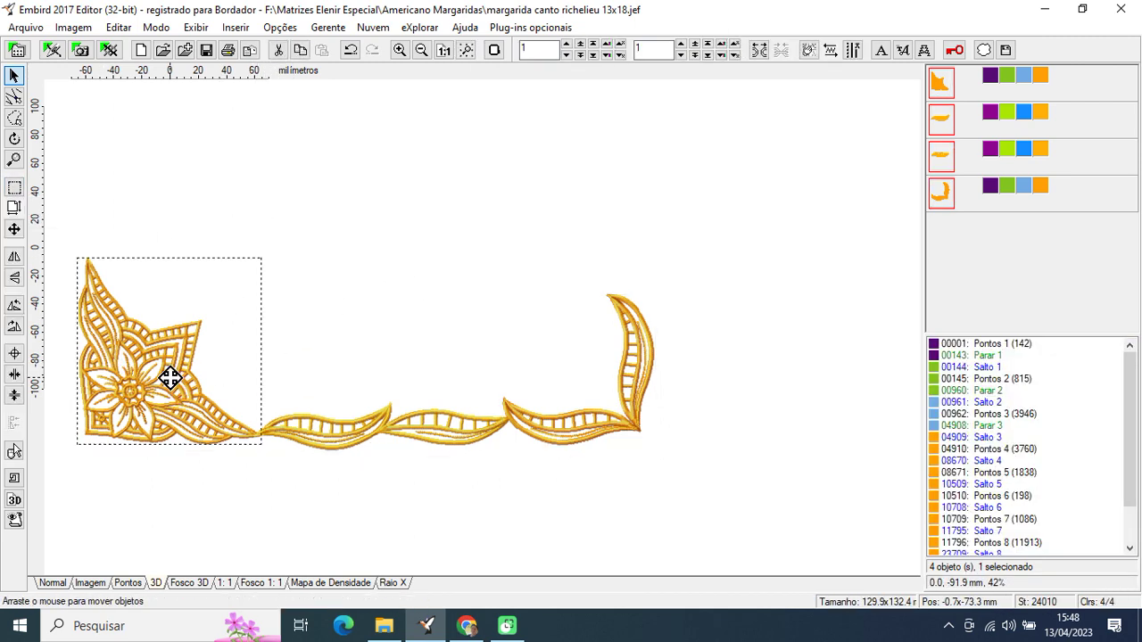
pyautogui.moveTo(170, 378); pyautogui.dragTo(175, 379)
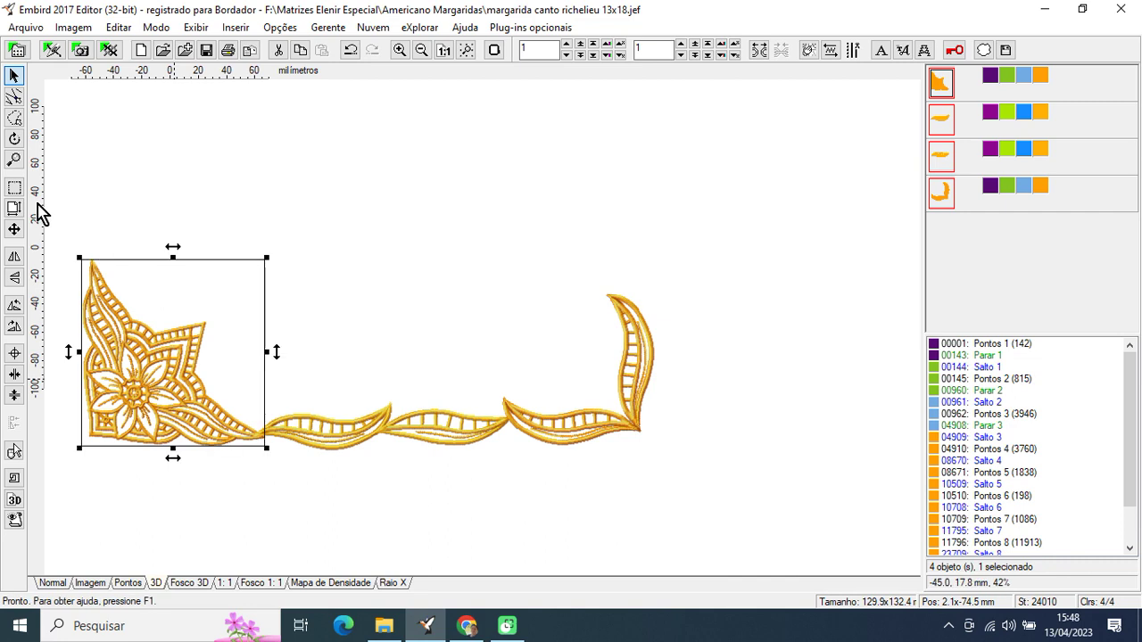
pyautogui.click(13, 188)
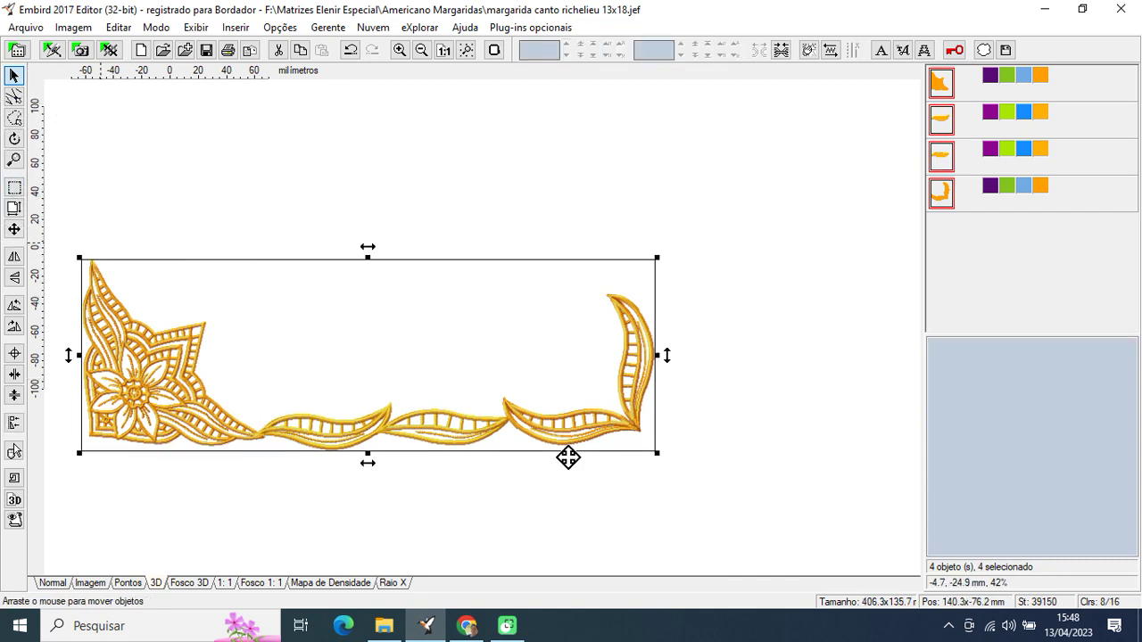
# - Fine-tune the plain corner's joint with the simples leaf, settling the corner at about 290.2 x -88.7 mm
pyautogui.click(628, 419)
pyautogui.moveTo(625, 415); pyautogui.dragTo(627, 420)
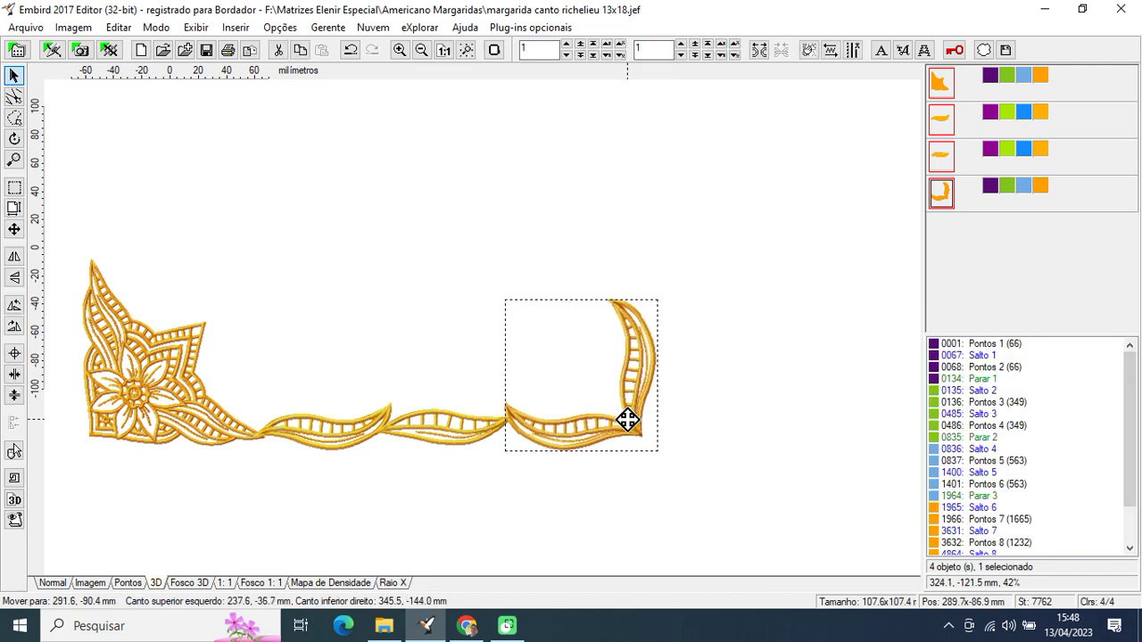
pyautogui.moveTo(628, 419); pyautogui.dragTo(627, 419)
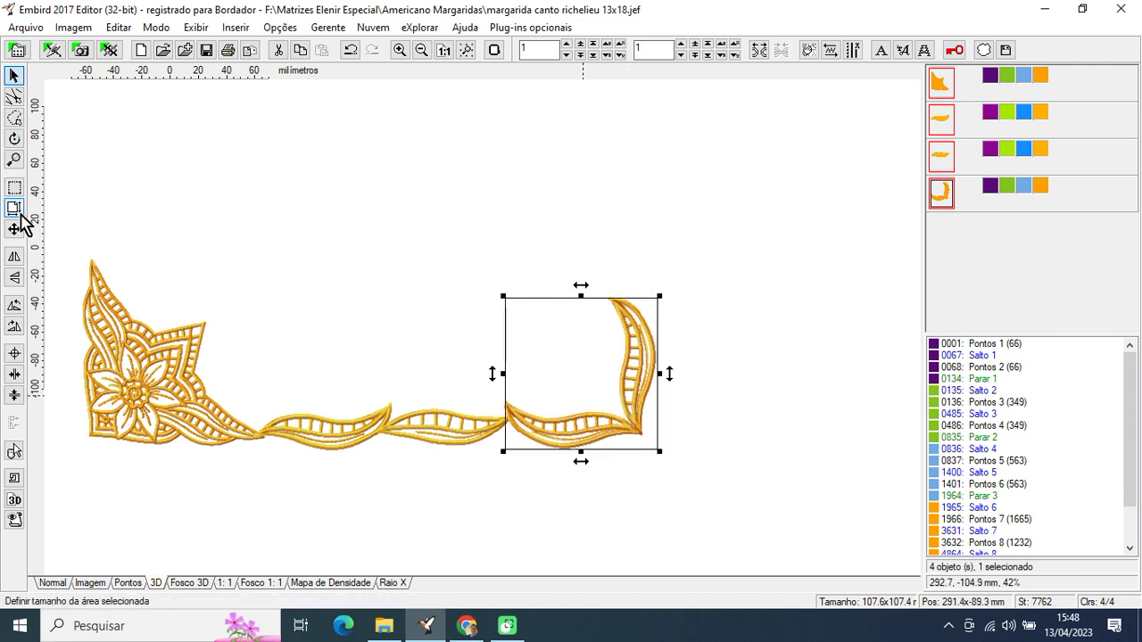
pyautogui.click(16, 187)
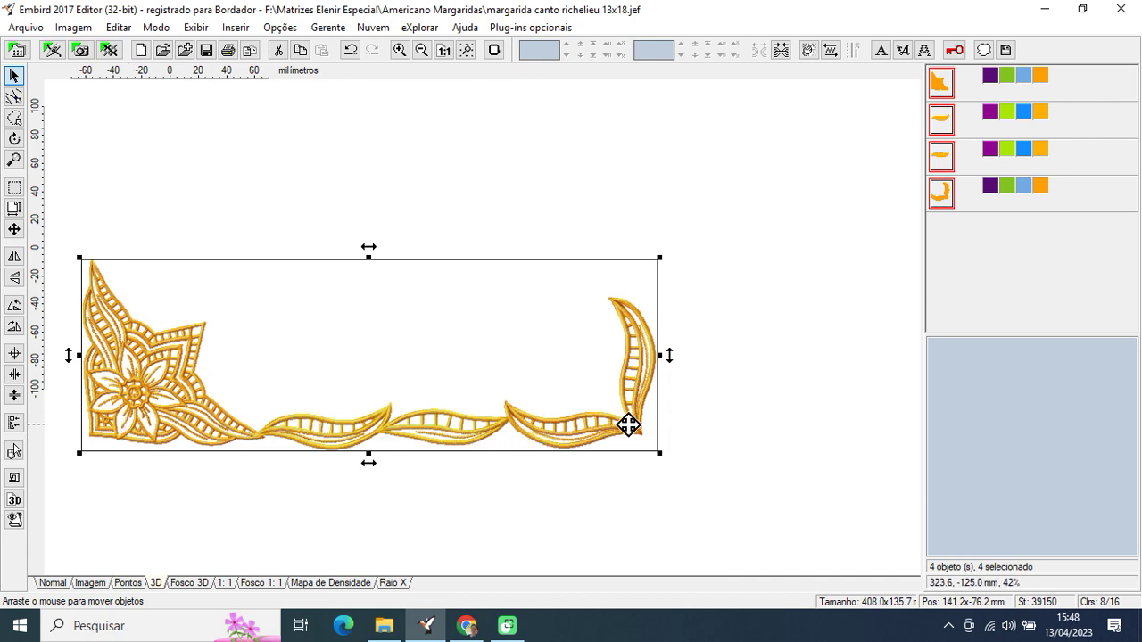
pyautogui.click(784, 390)
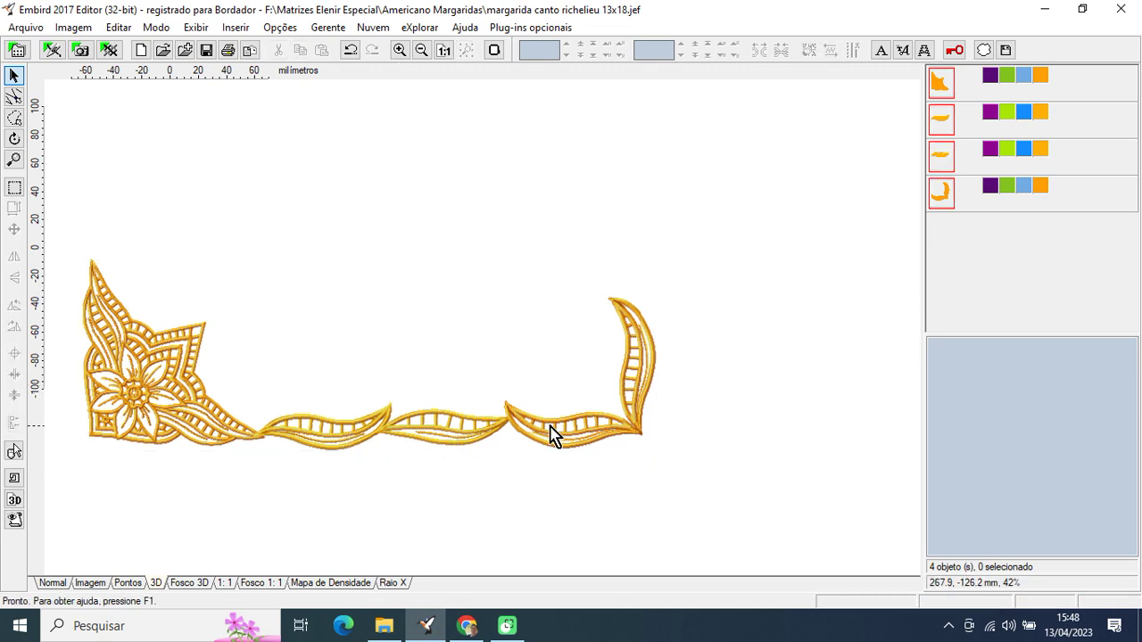
pyautogui.click(573, 425)
pyautogui.moveTo(573, 426); pyautogui.dragTo(571, 425)
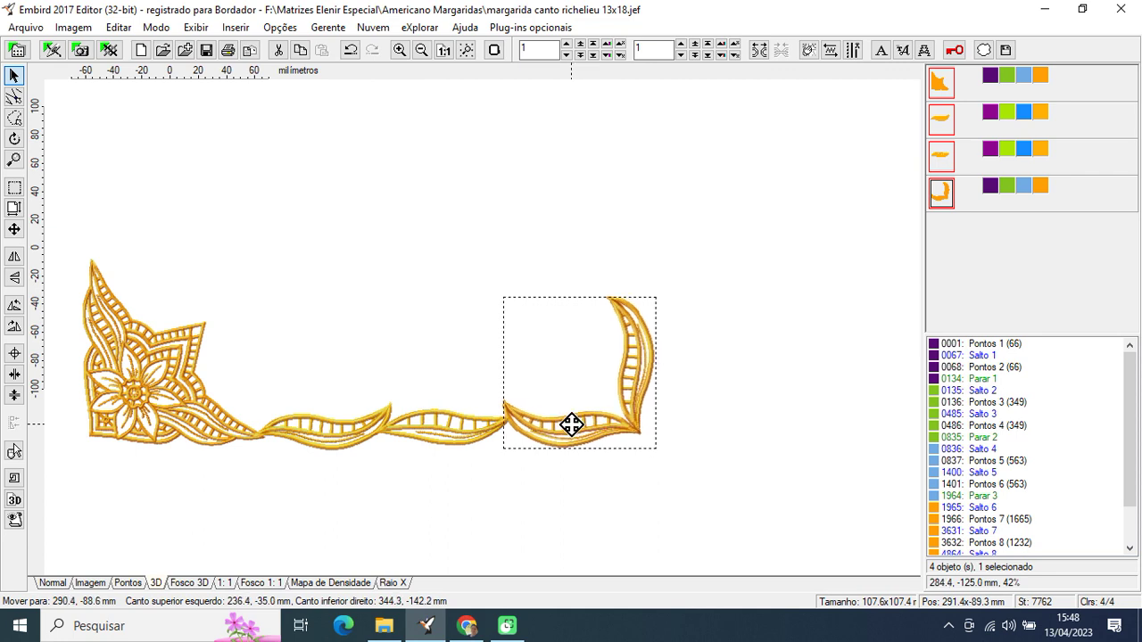
pyautogui.click(14, 191)
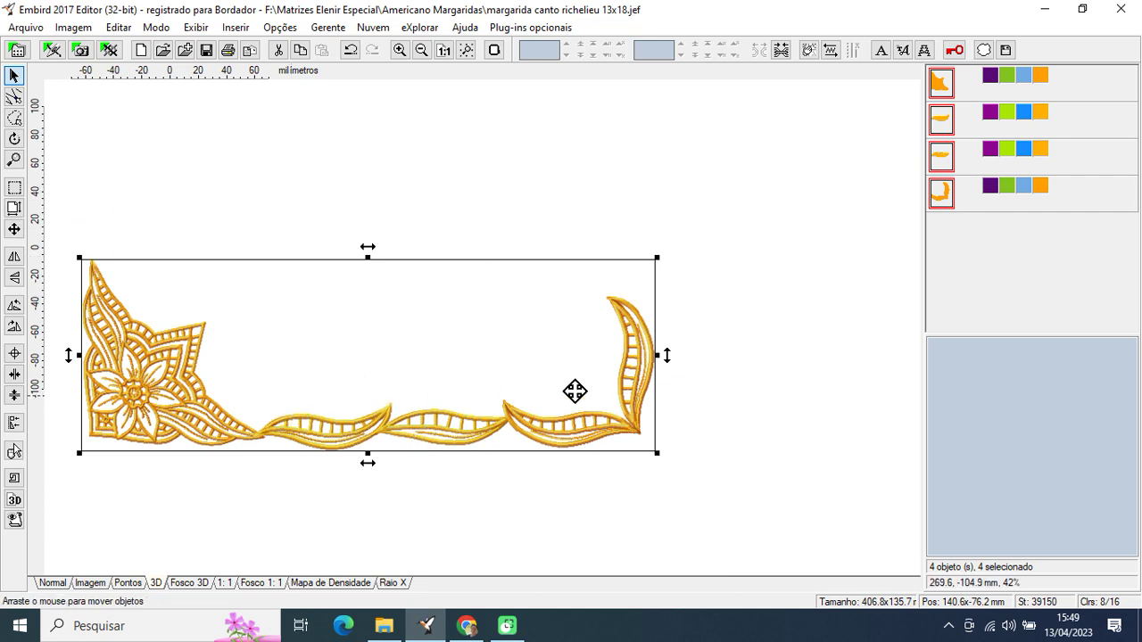
pyautogui.press('Escape')
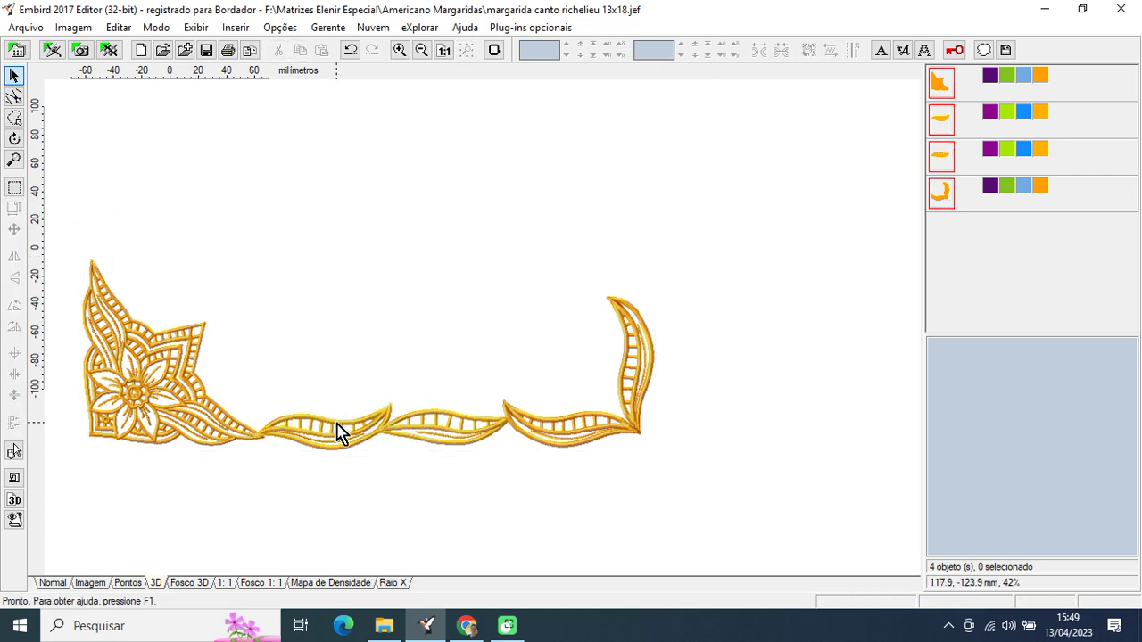
# - Fine-tune the two extension leaves to about 107.8 x -126.2 mm and 194.2 x -126.7 mm, then select the whole border
pyautogui.click(337, 432)
pyautogui.moveTo(337, 423); pyautogui.dragTo(441, 431)
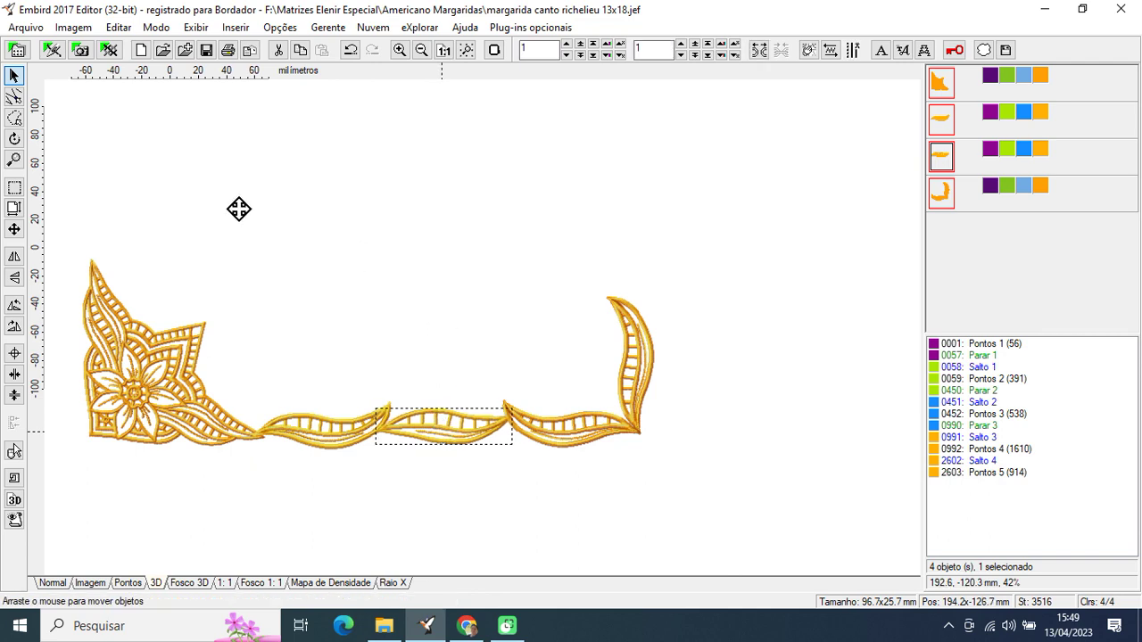
pyautogui.click(14, 189)
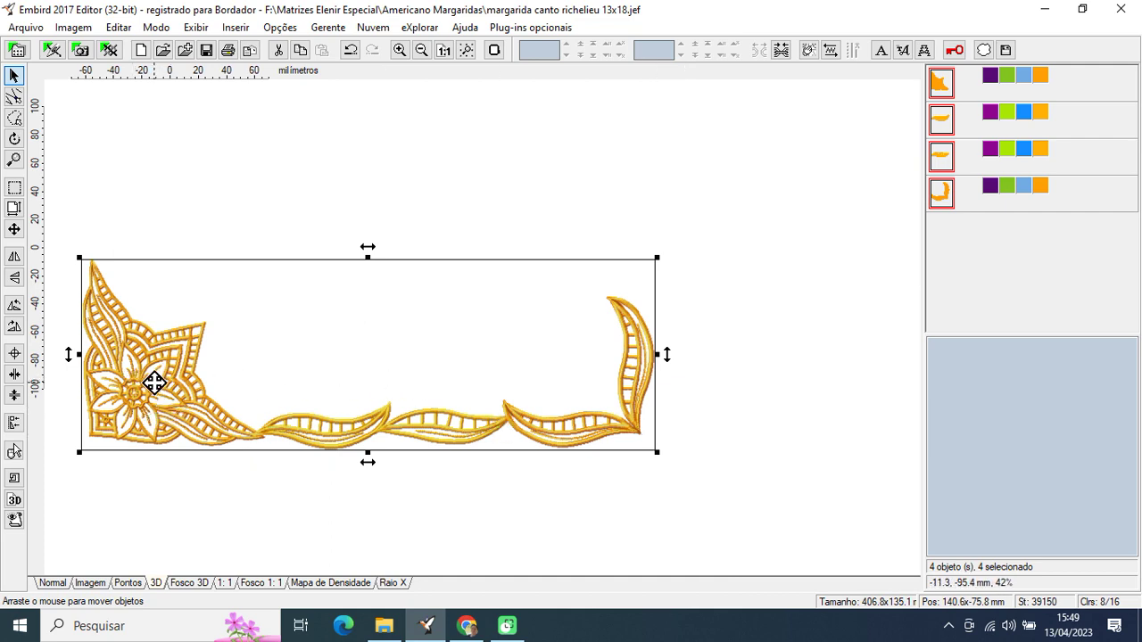
# - Examine the overall size of the joined border from the daisy corner to the plain corner
pyautogui.click(75, 360)
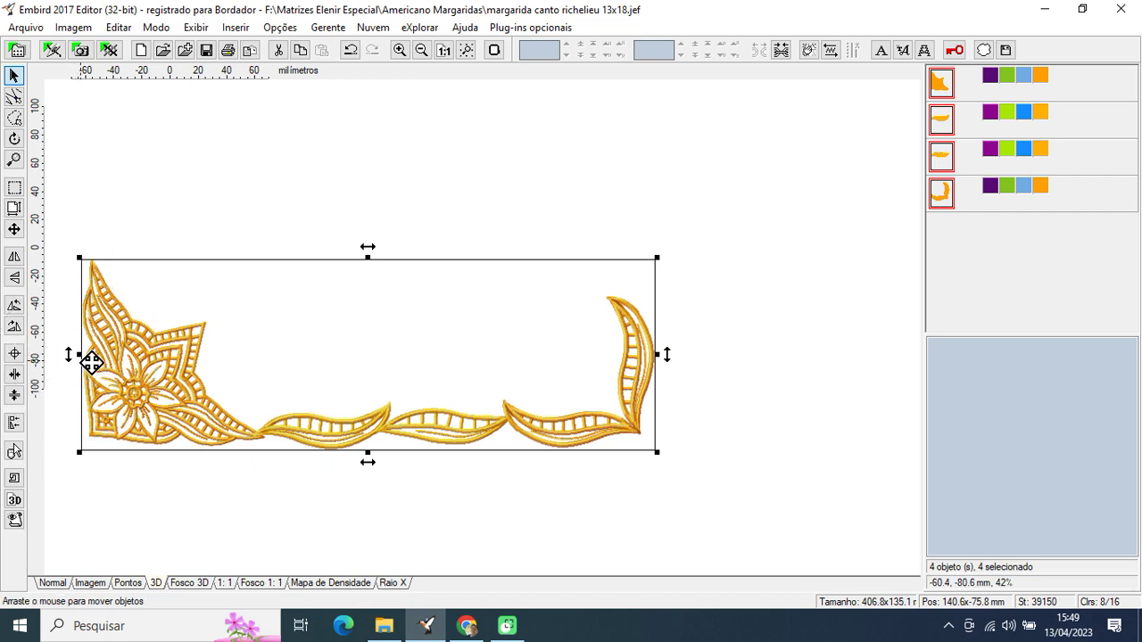
pyautogui.click(77, 357)
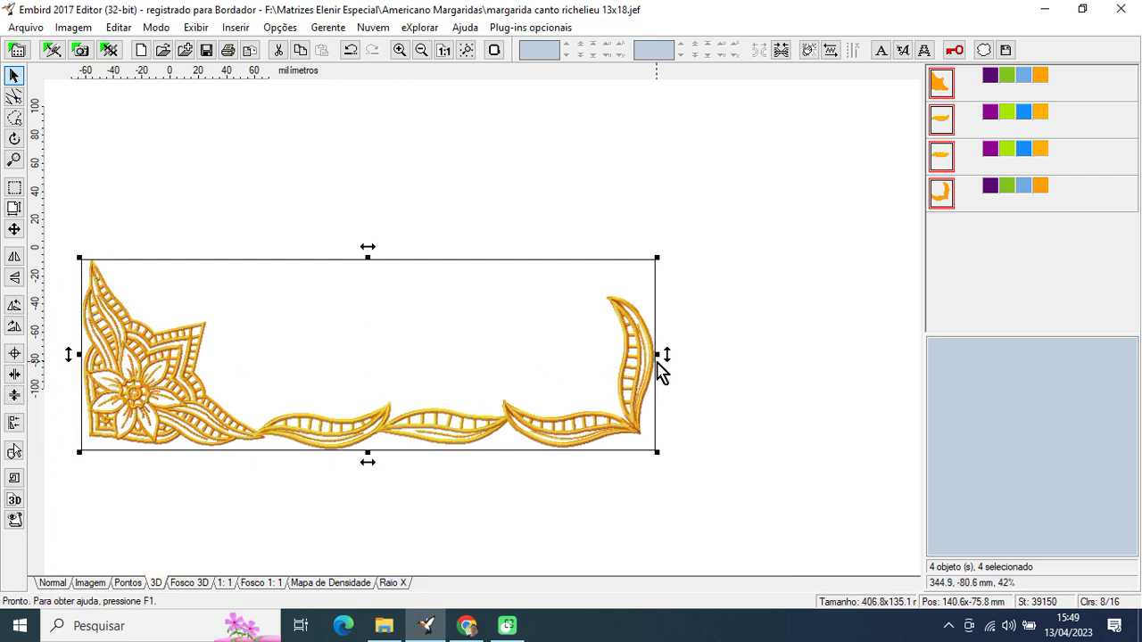
pyautogui.click(655, 350)
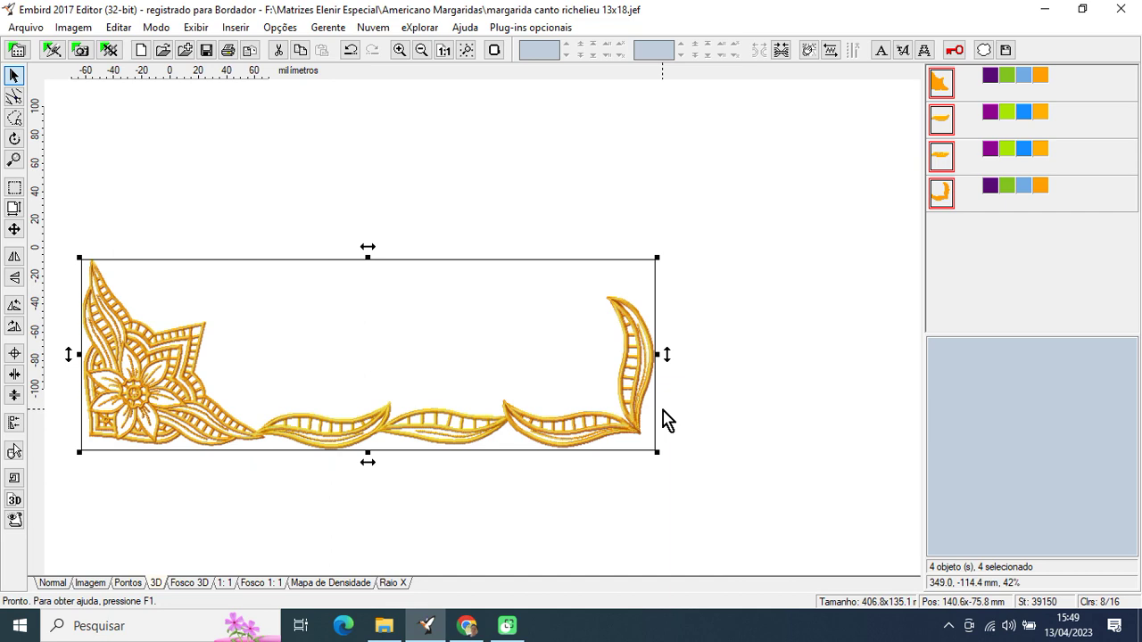
pyautogui.click(166, 383)
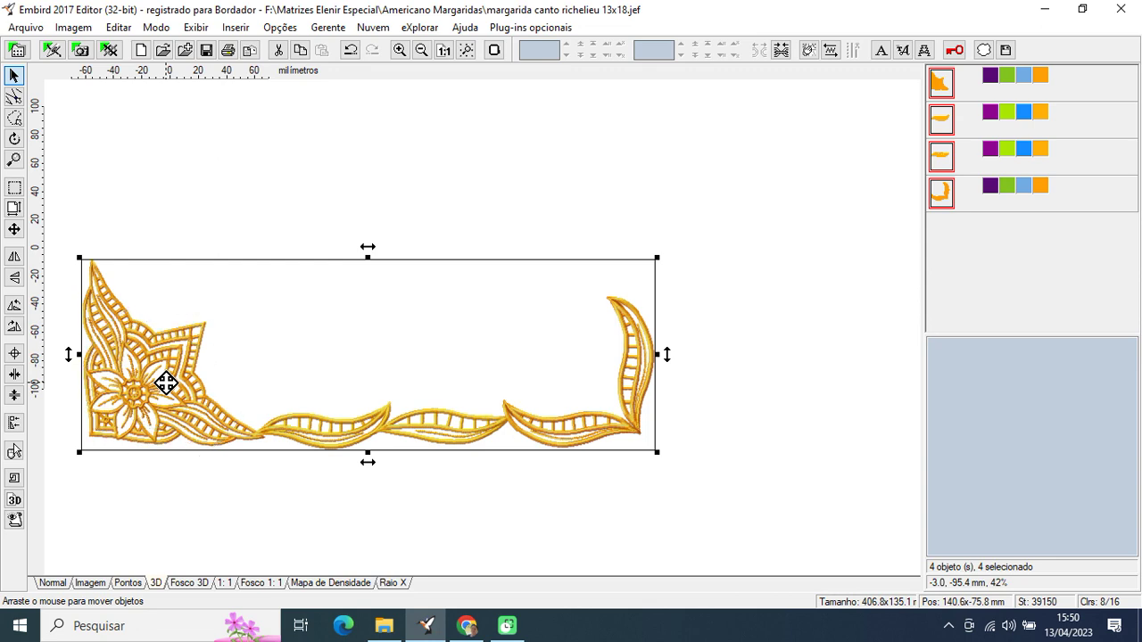
pyautogui.click(166, 382)
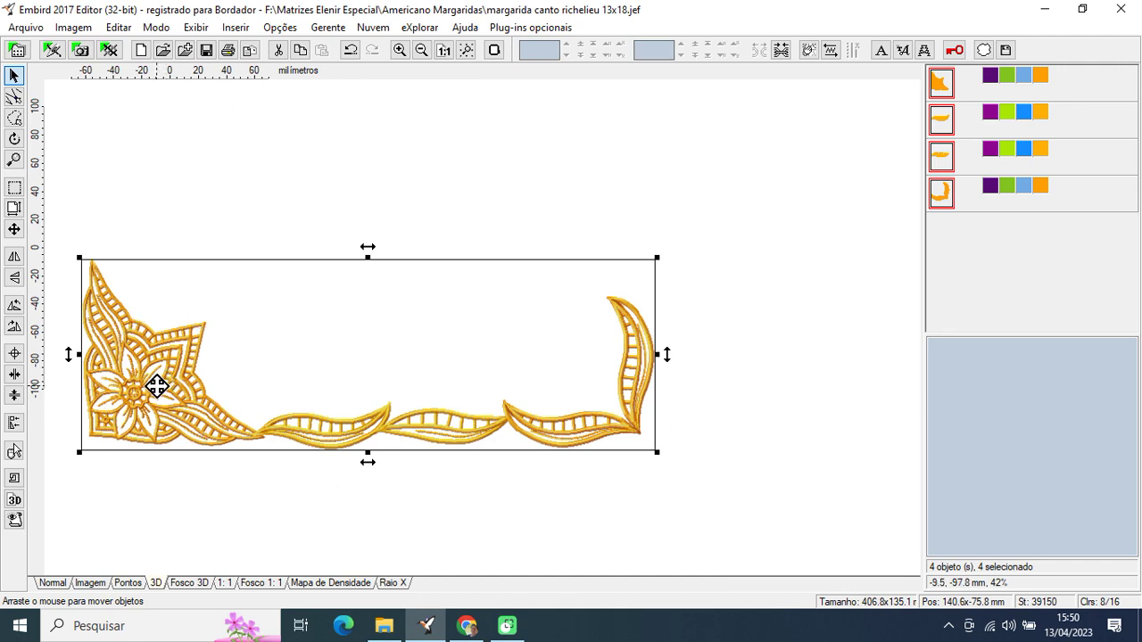
pyautogui.click(640, 419)
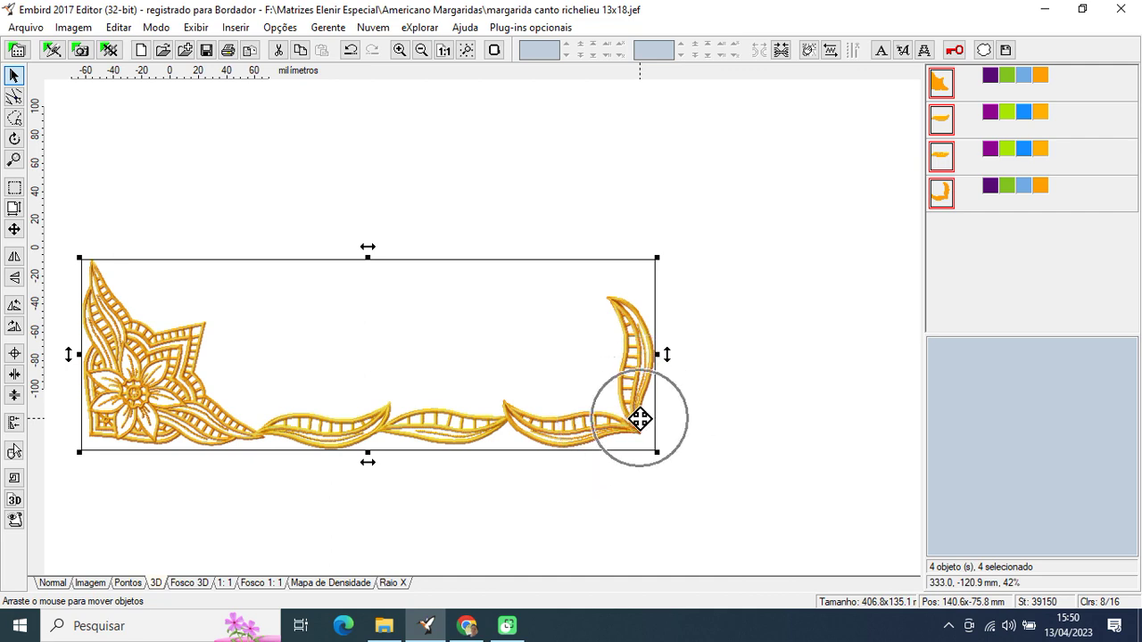
pyautogui.click(767, 388)
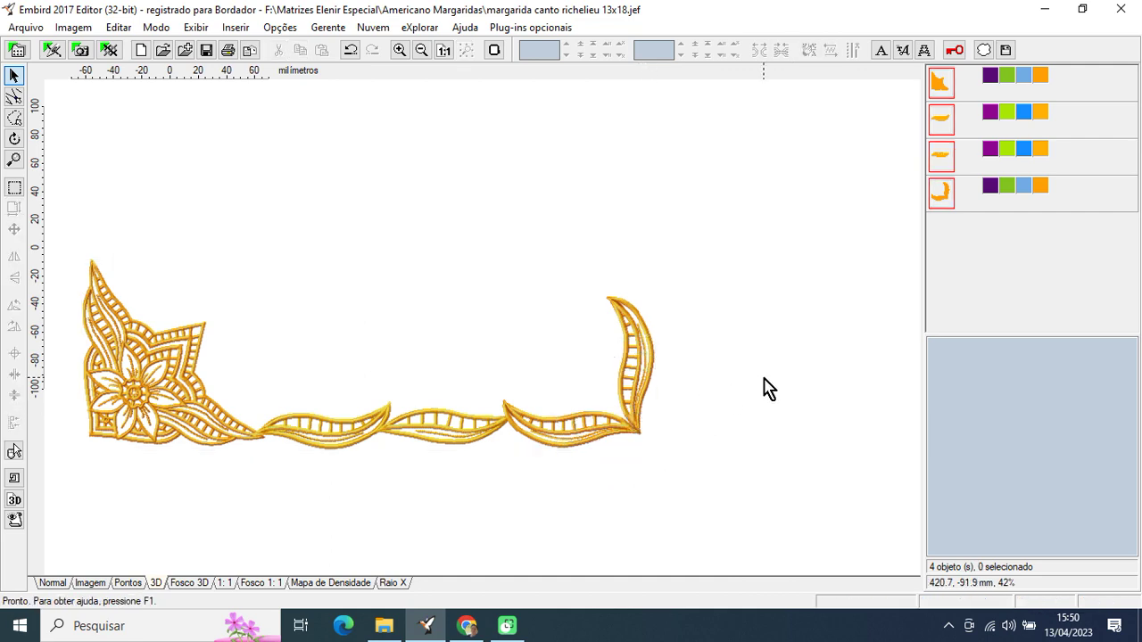
# - Pull the border pieces apart, moving the plain corner to about 341.2 x -86.3 mm and the first extension to about 115.0 x -103.1 mm
pyautogui.click(640, 402)
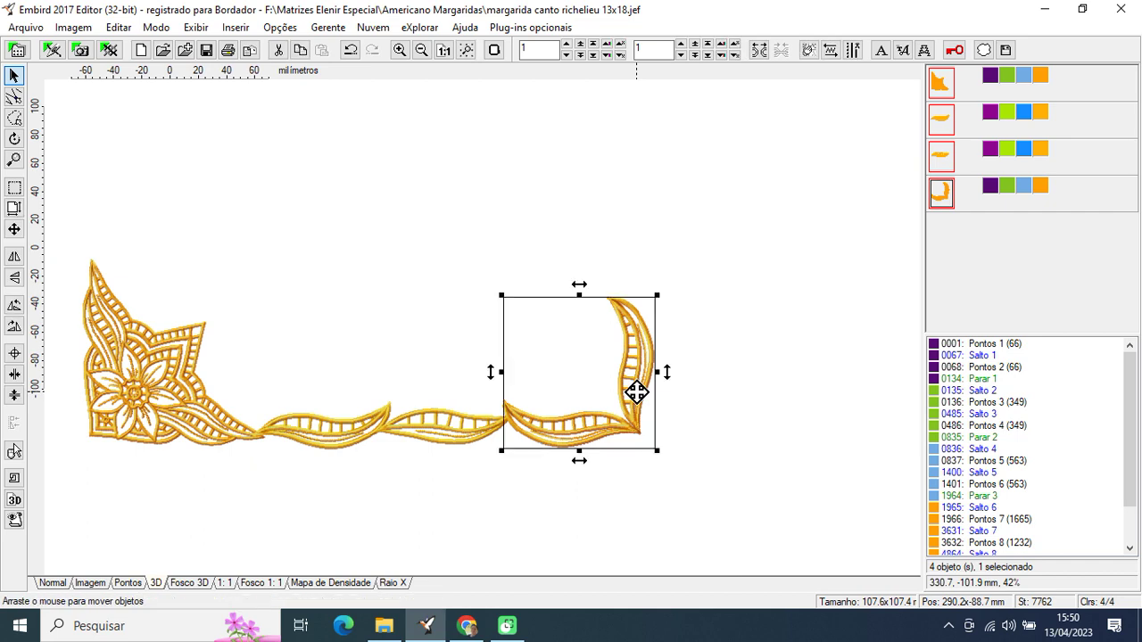
pyautogui.moveTo(617, 390); pyautogui.dragTo(693, 389)
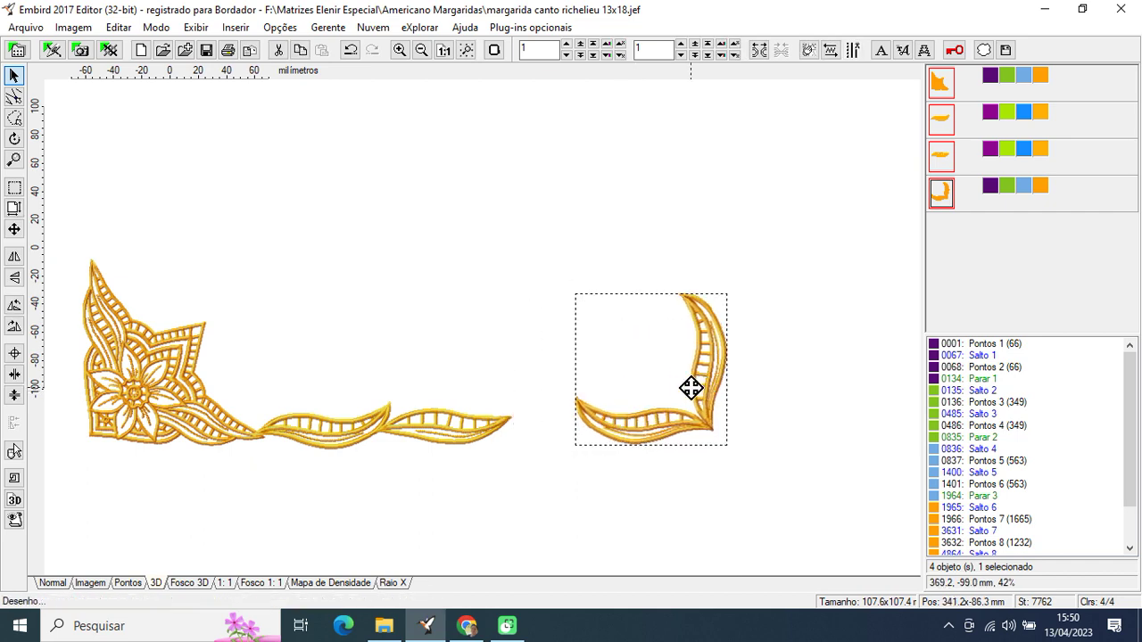
pyautogui.click(470, 435)
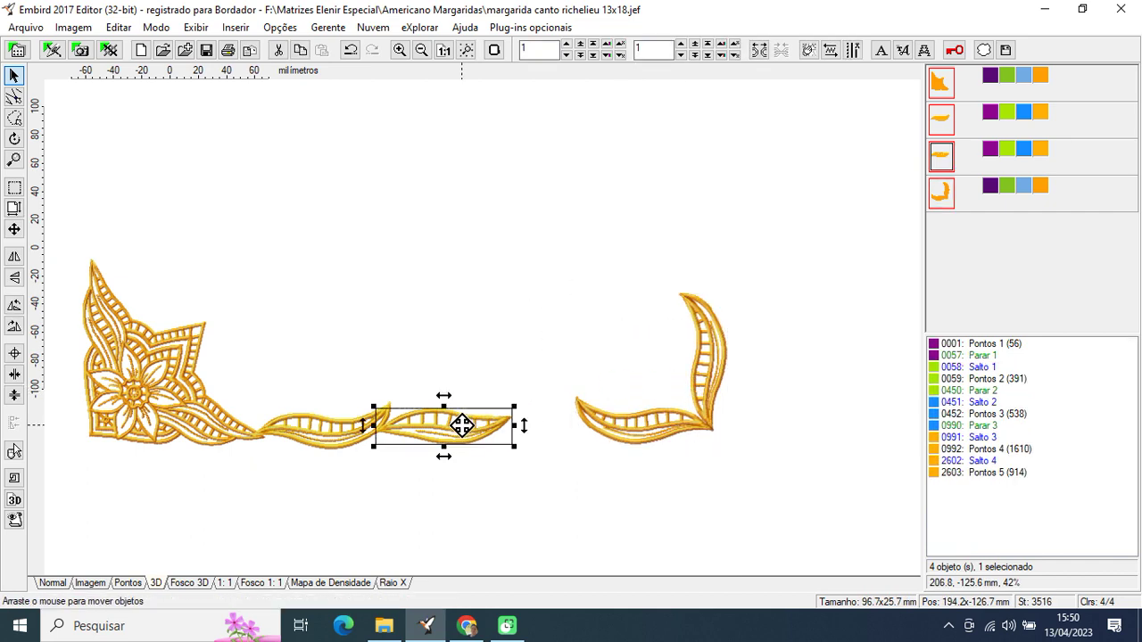
pyautogui.moveTo(482, 429); pyautogui.dragTo(540, 427)
pyautogui.click(361, 426)
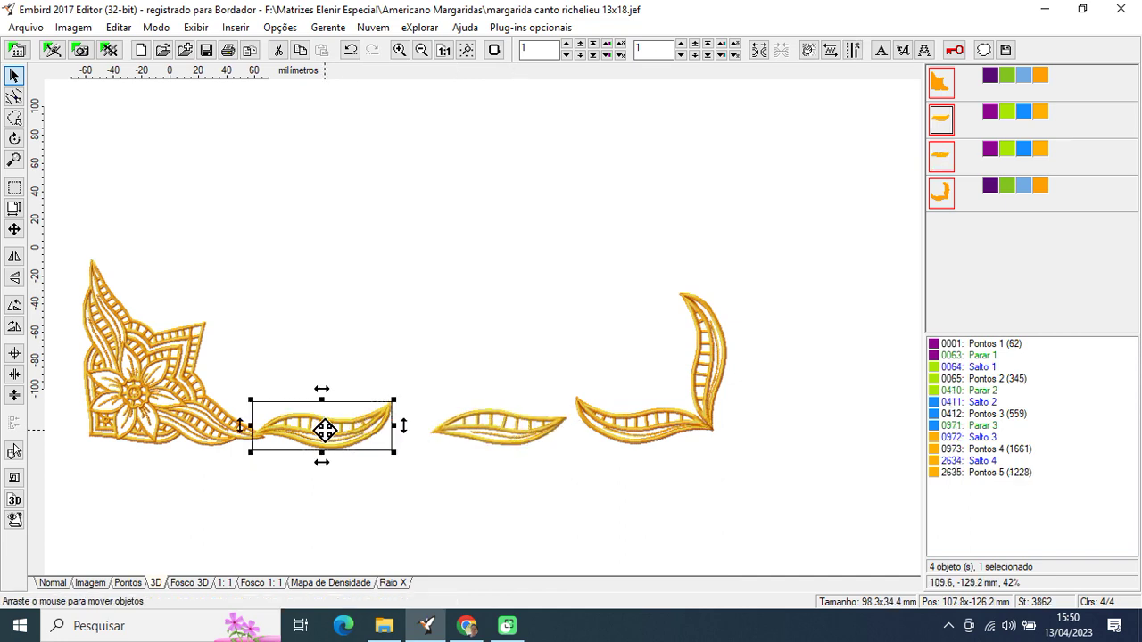
pyautogui.moveTo(324, 430); pyautogui.dragTo(338, 400)
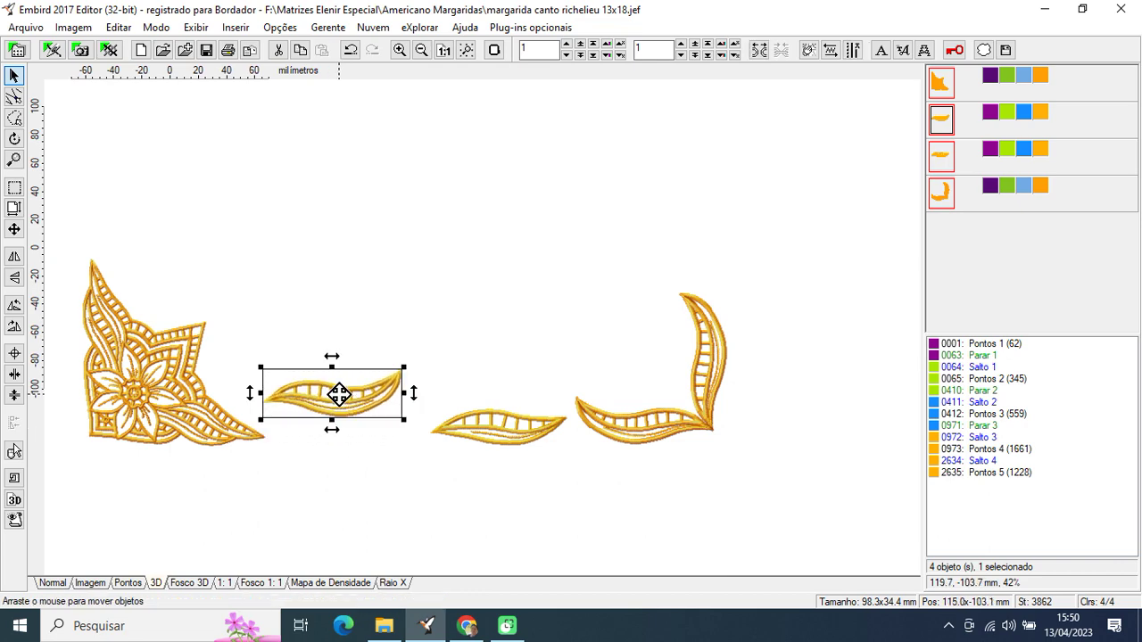
# - Set the hoop to Babylock ESE, Brother 8200, Viking, Pfaff 130 x 180 mm Horizontal and centre the extensao 10 cm 2 leaf in it
pyautogui.click(494, 50)
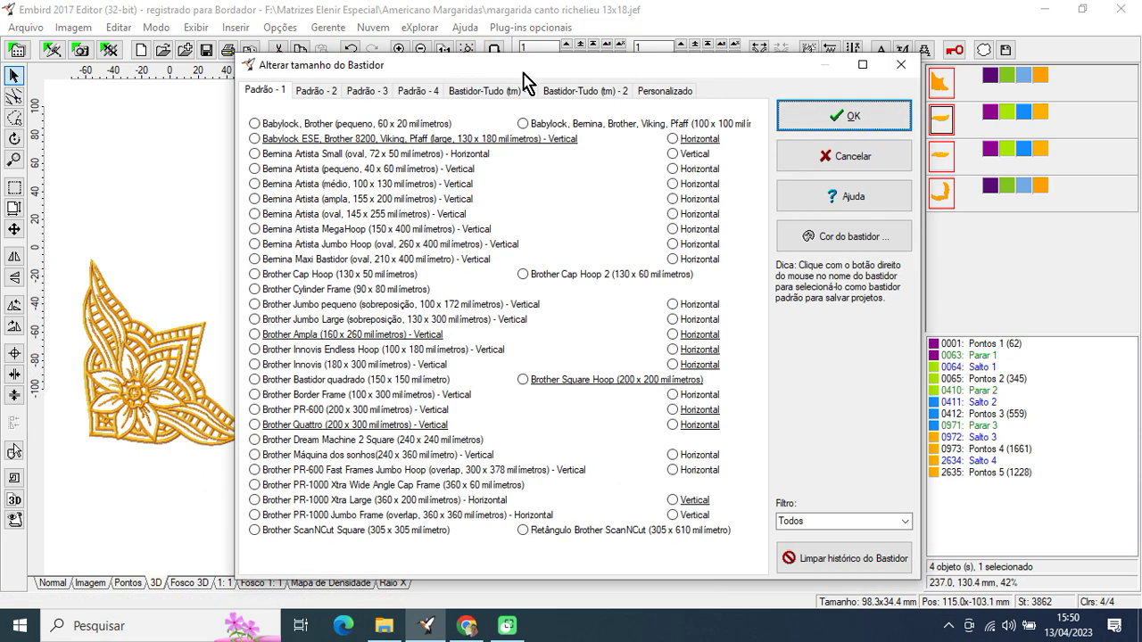
pyautogui.click(685, 140)
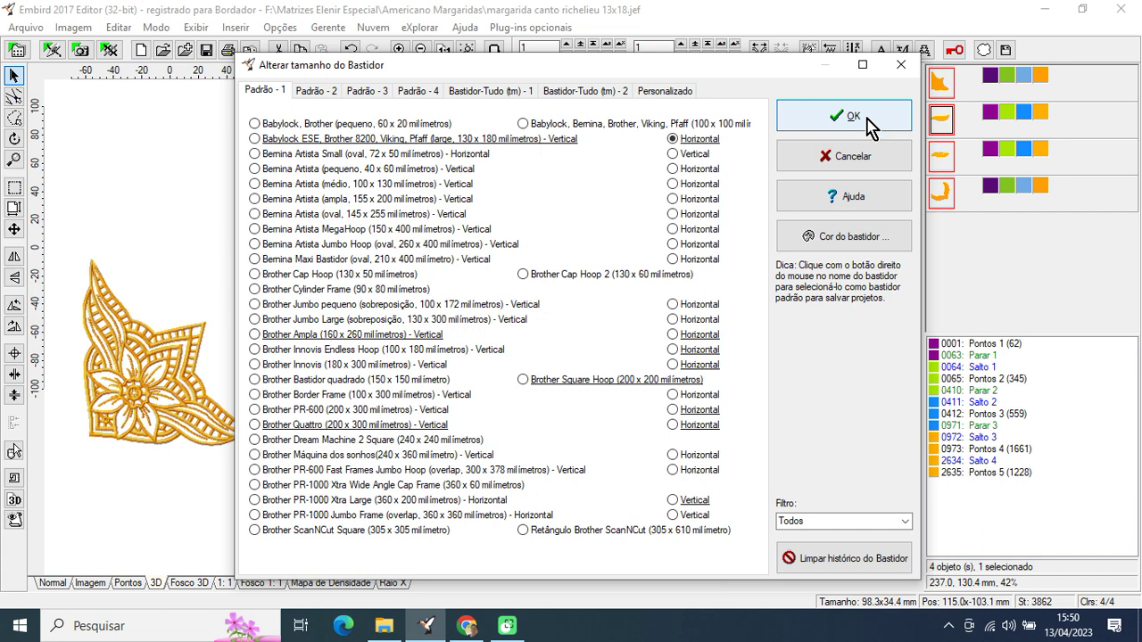
pyautogui.click(852, 119)
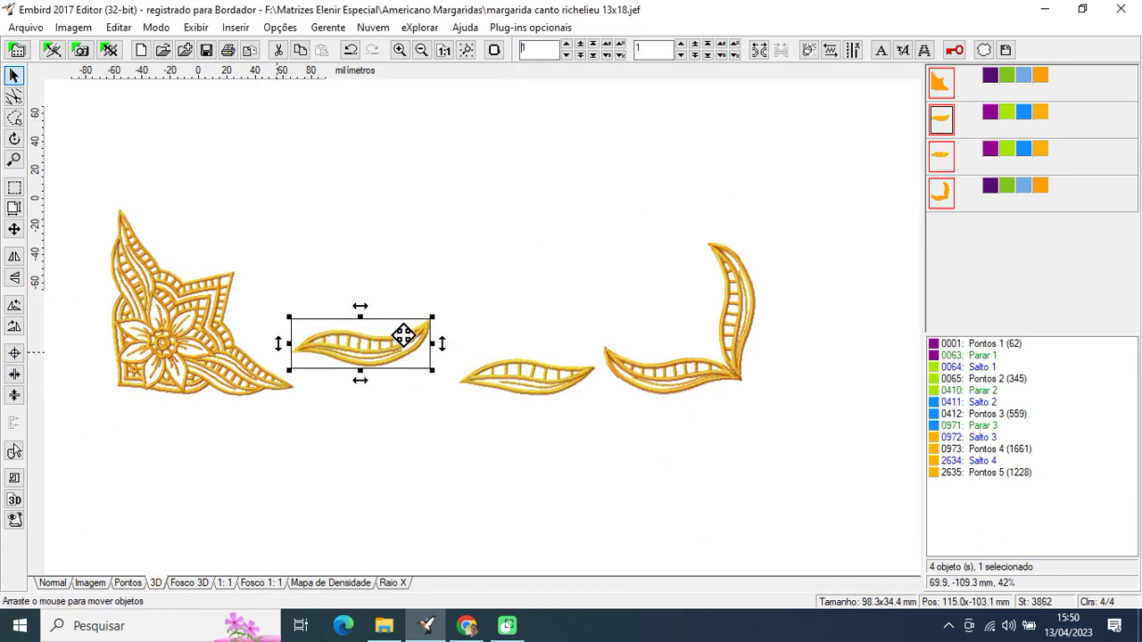
pyautogui.click(406, 335)
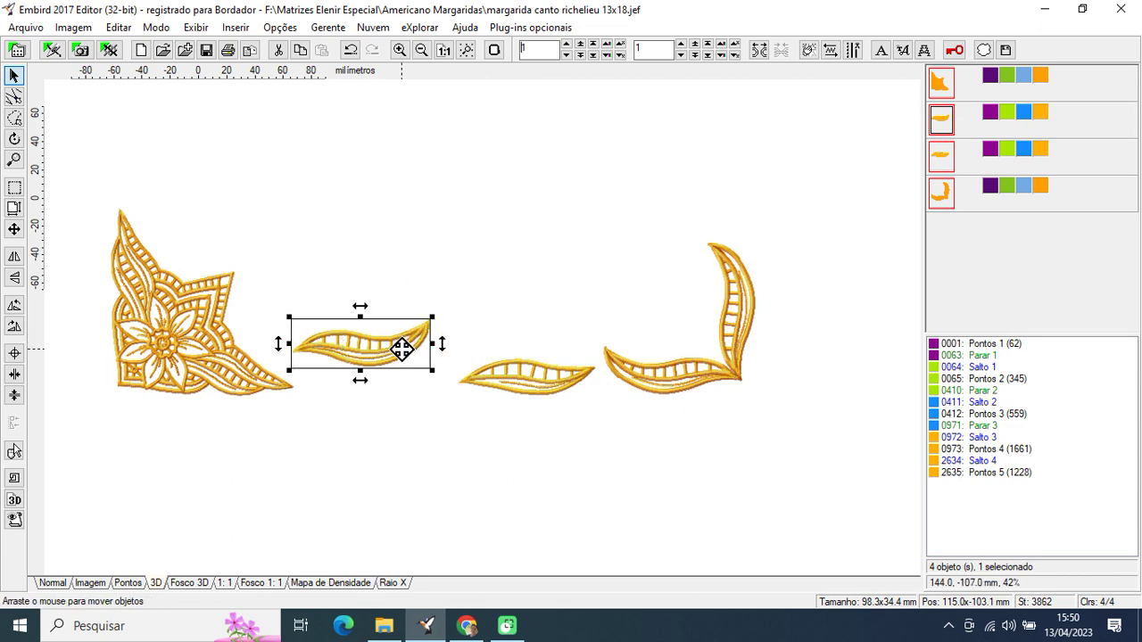
pyautogui.click(14, 354)
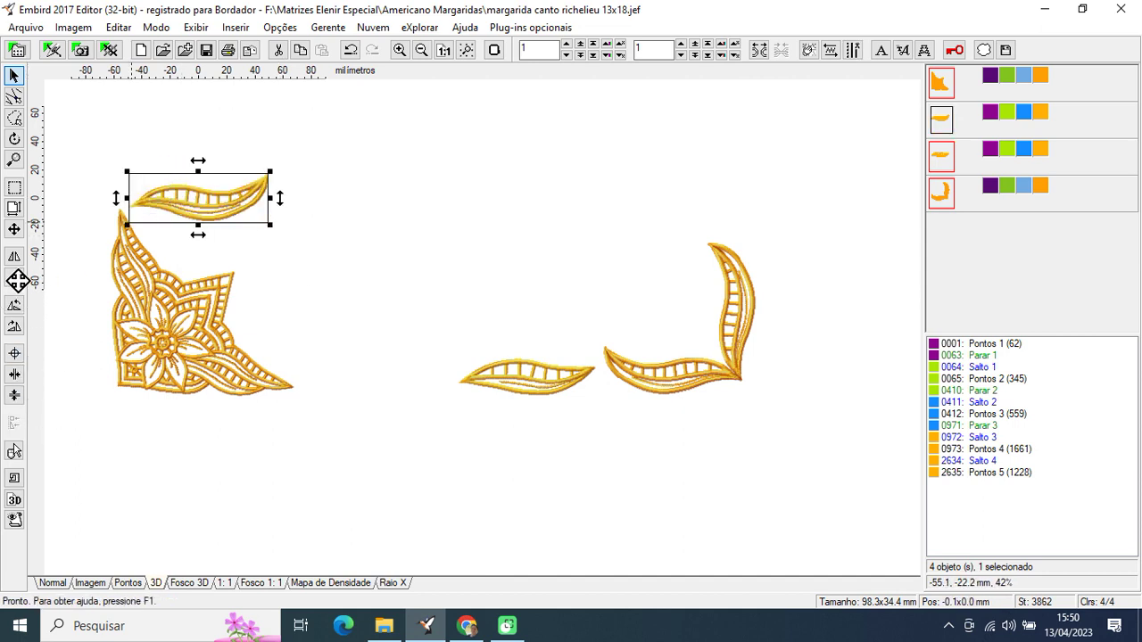
# - Widen the extensao 10 cm 2 leaf to 110 % without keeping proportions, leaving its height at 100 %
pyautogui.click(14, 208)
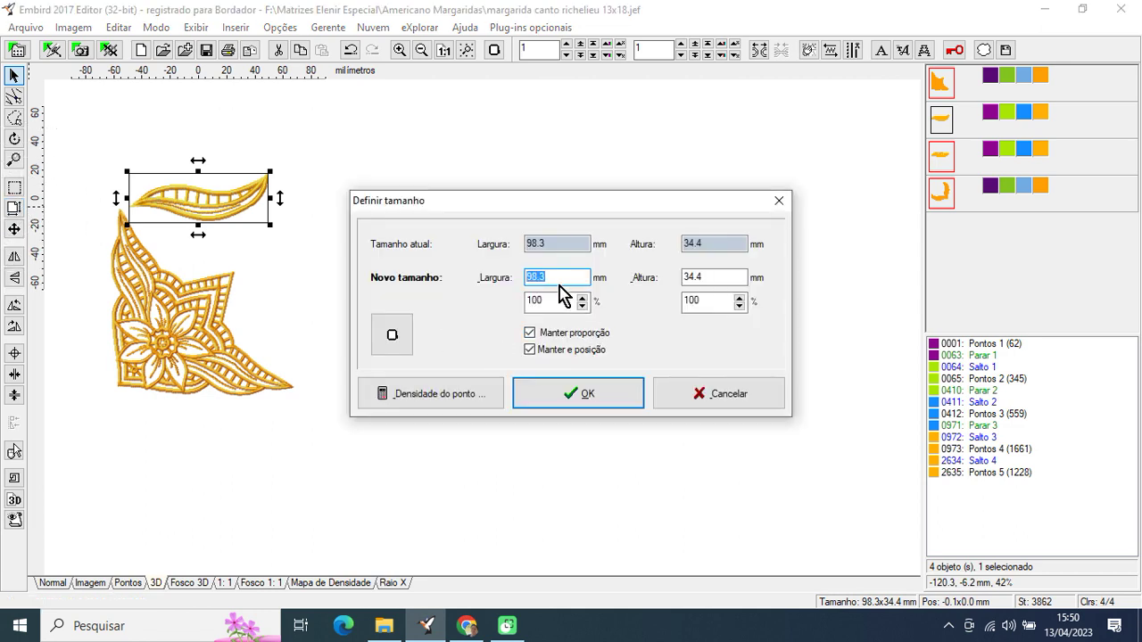
pyautogui.click(530, 334)
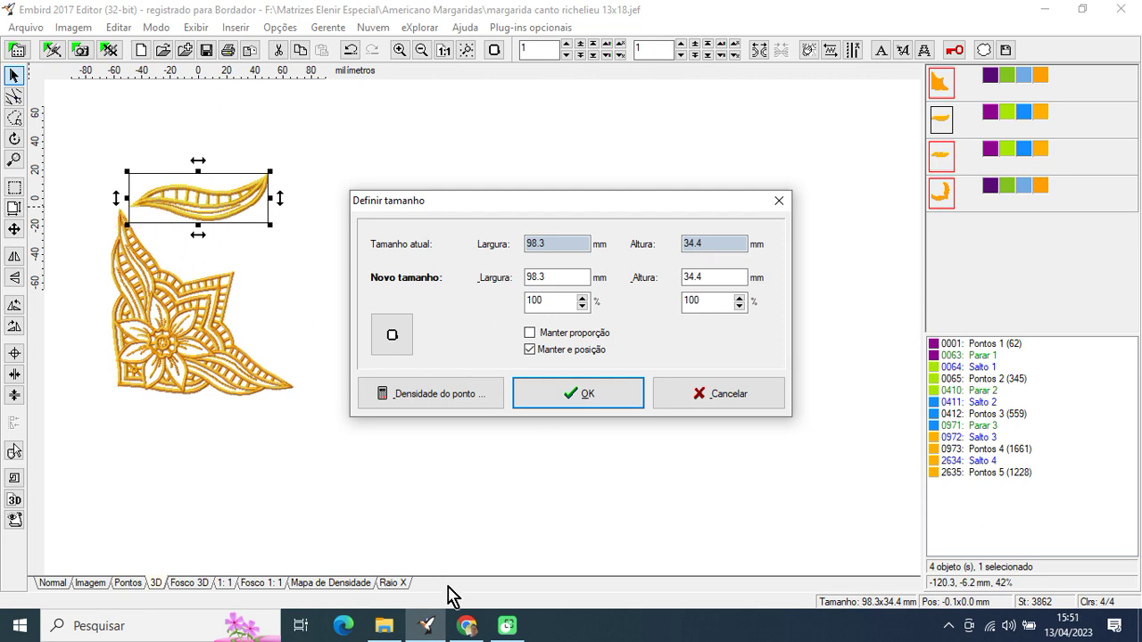
pyautogui.moveTo(466, 624)
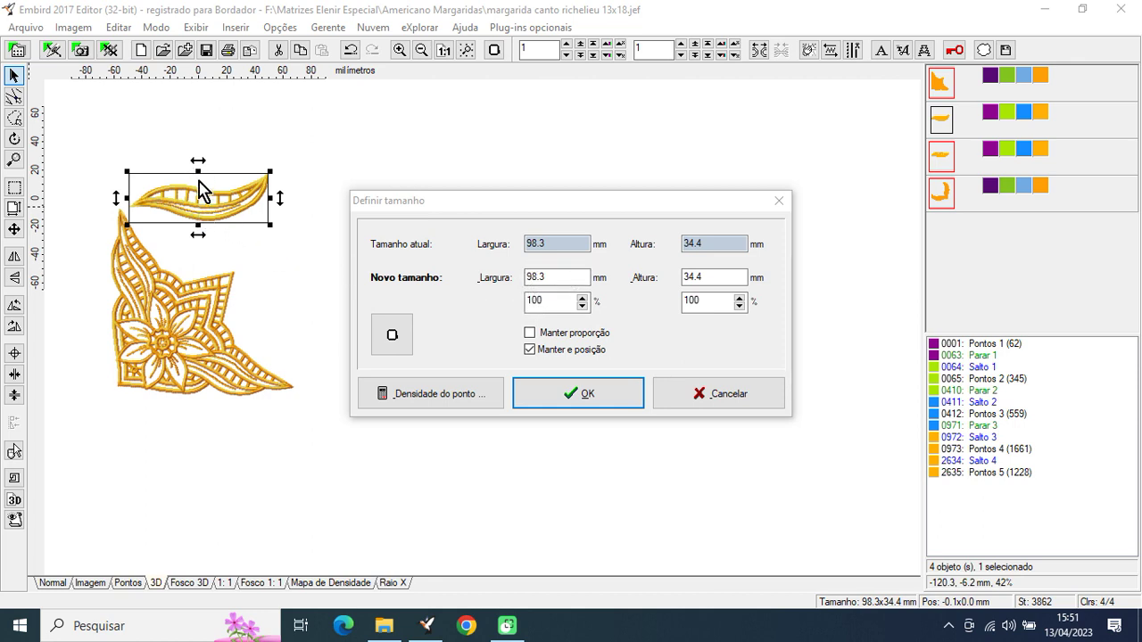
pyautogui.click(533, 334)
pyautogui.click(533, 335)
pyautogui.click(583, 299)
pyautogui.click(582, 299)
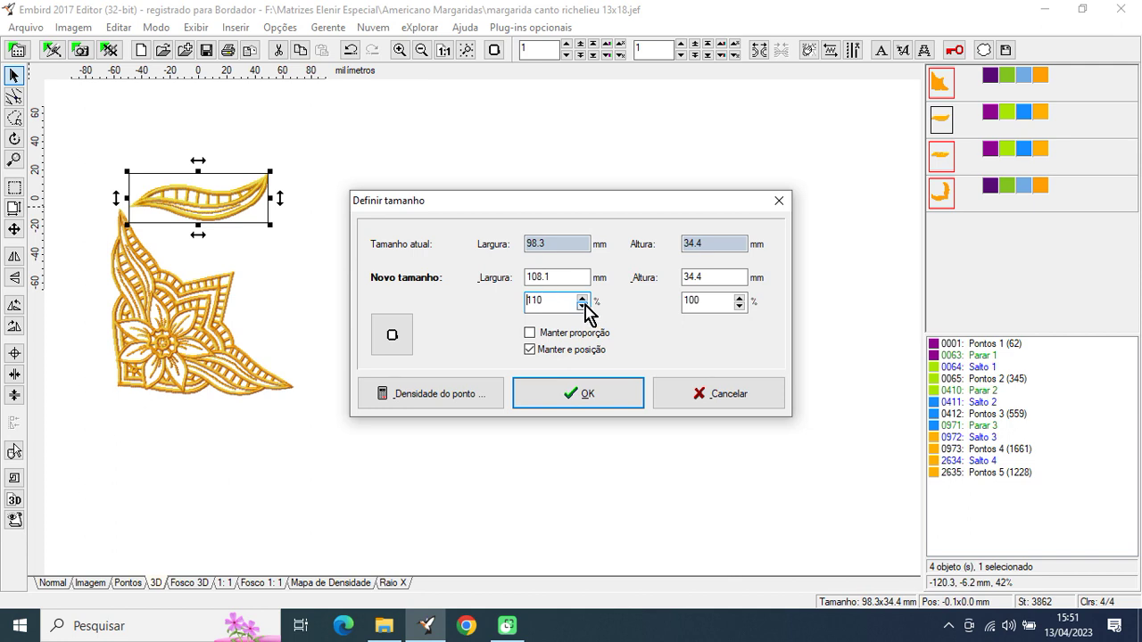
pyautogui.click(584, 393)
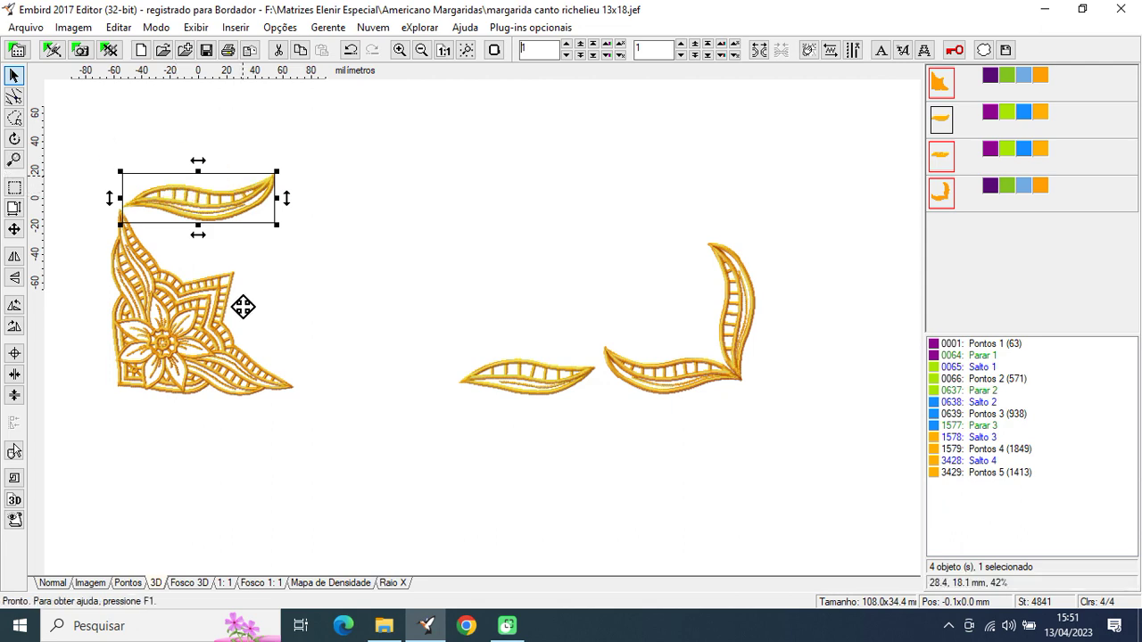
# - Save only the selected leaf to the desktop in PES format as extensao 2 com 11 cm, accepting the older file format version
pyautogui.click(26, 28)
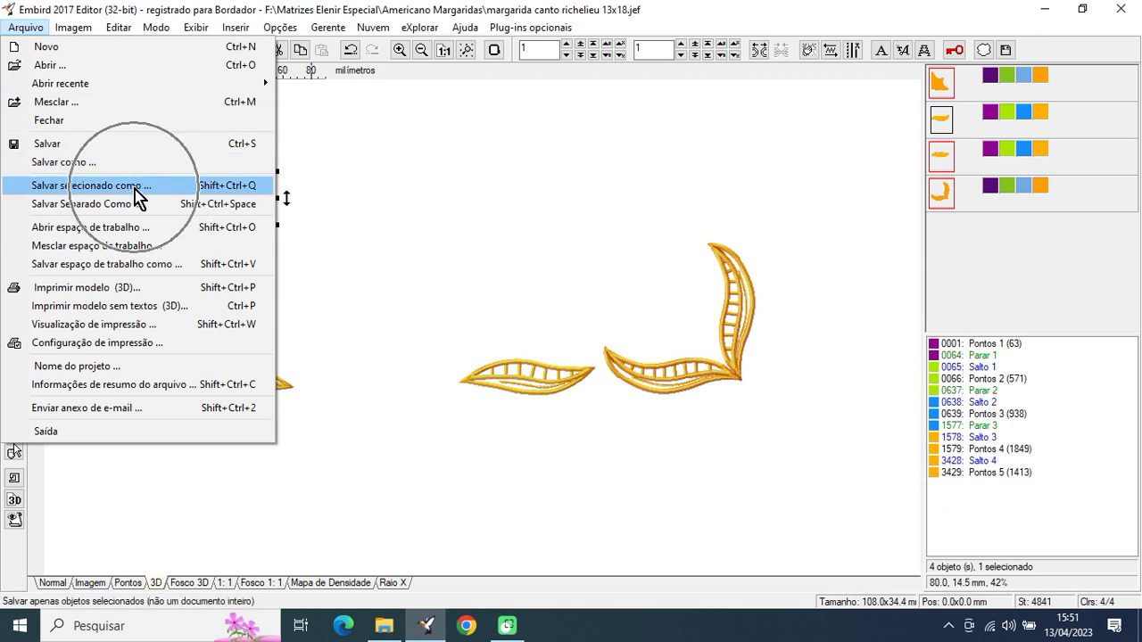
pyautogui.click(39, 187)
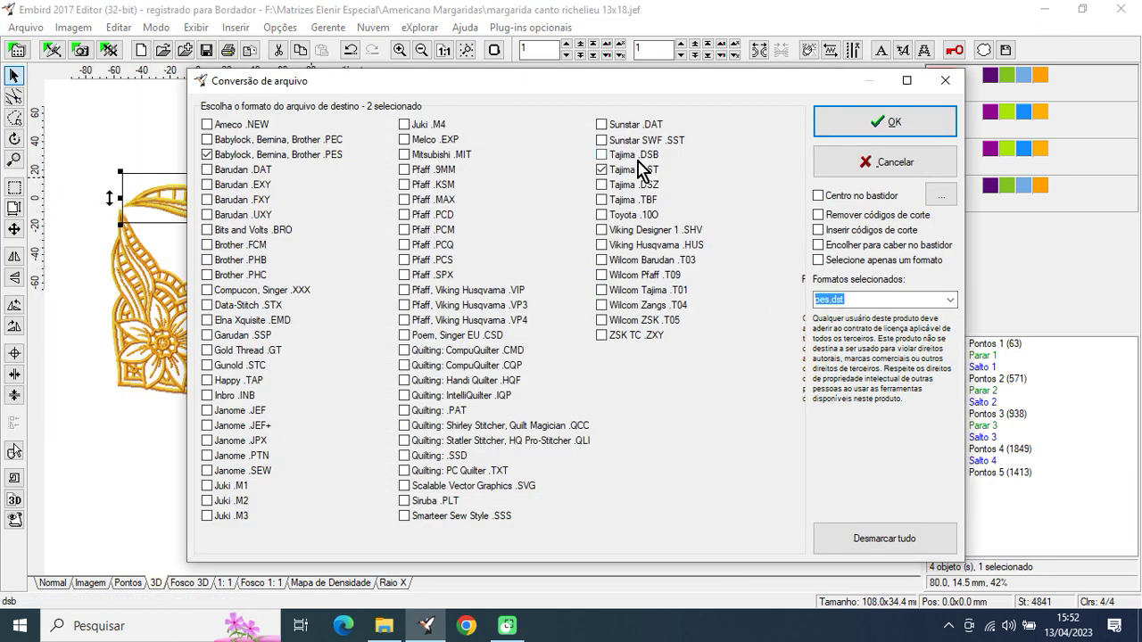
pyautogui.click(602, 170)
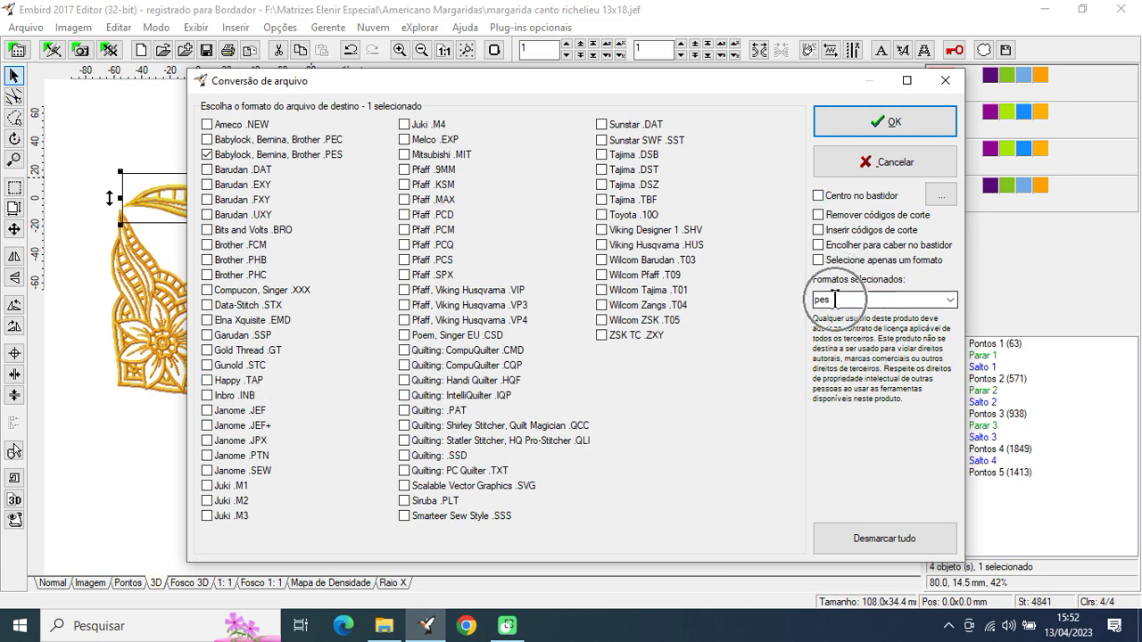
pyautogui.click(904, 132)
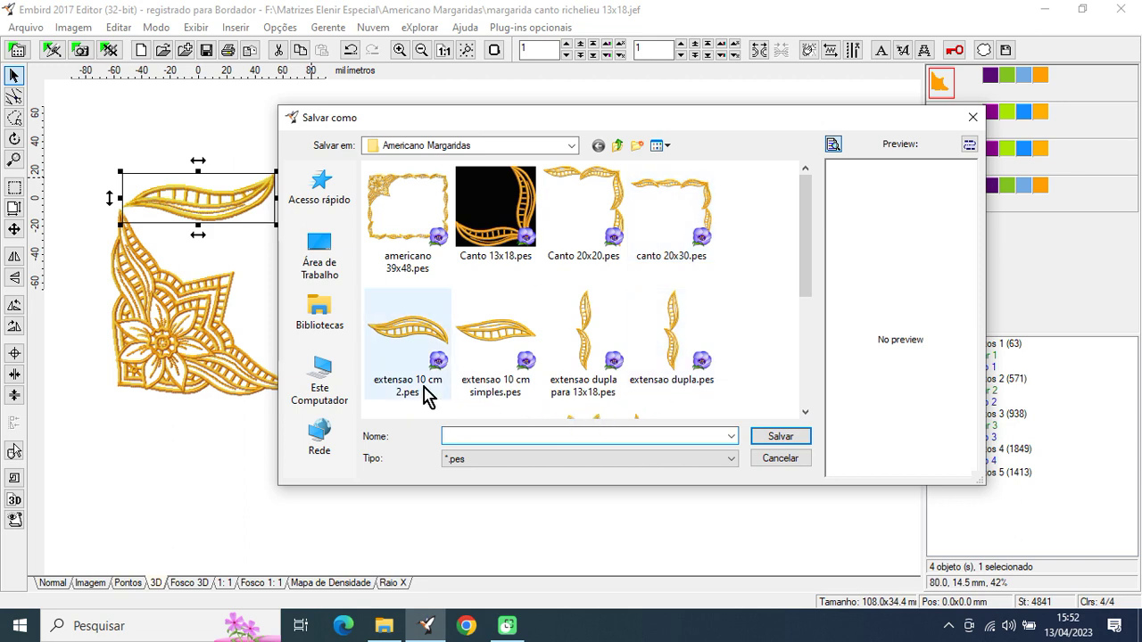
pyautogui.click(328, 259)
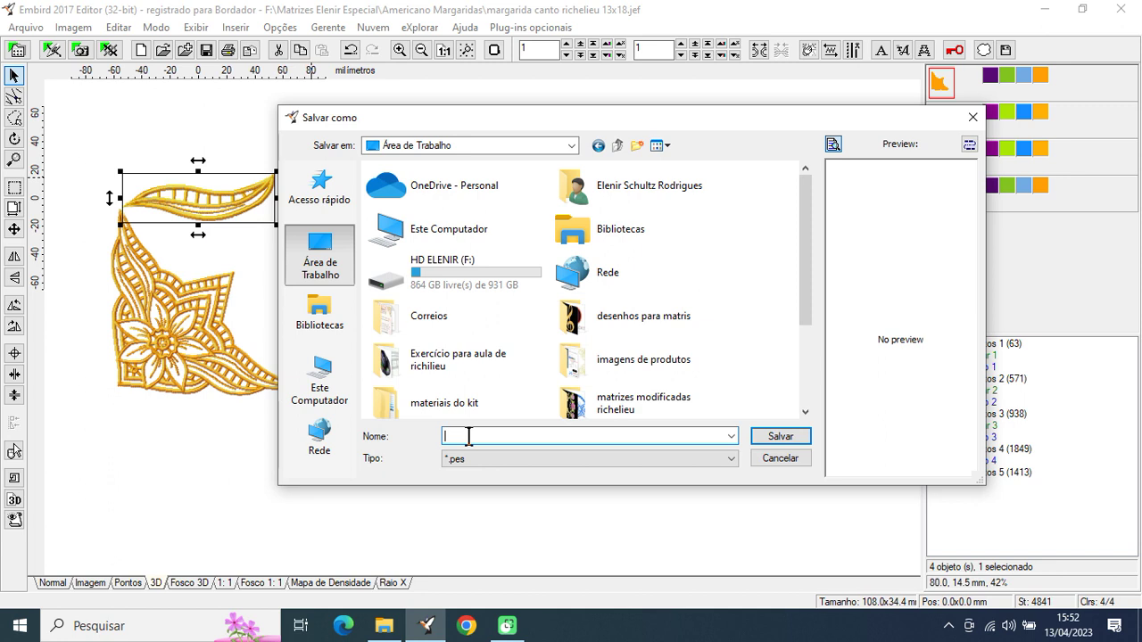
pyautogui.write('extensao 2 com 11 cm')
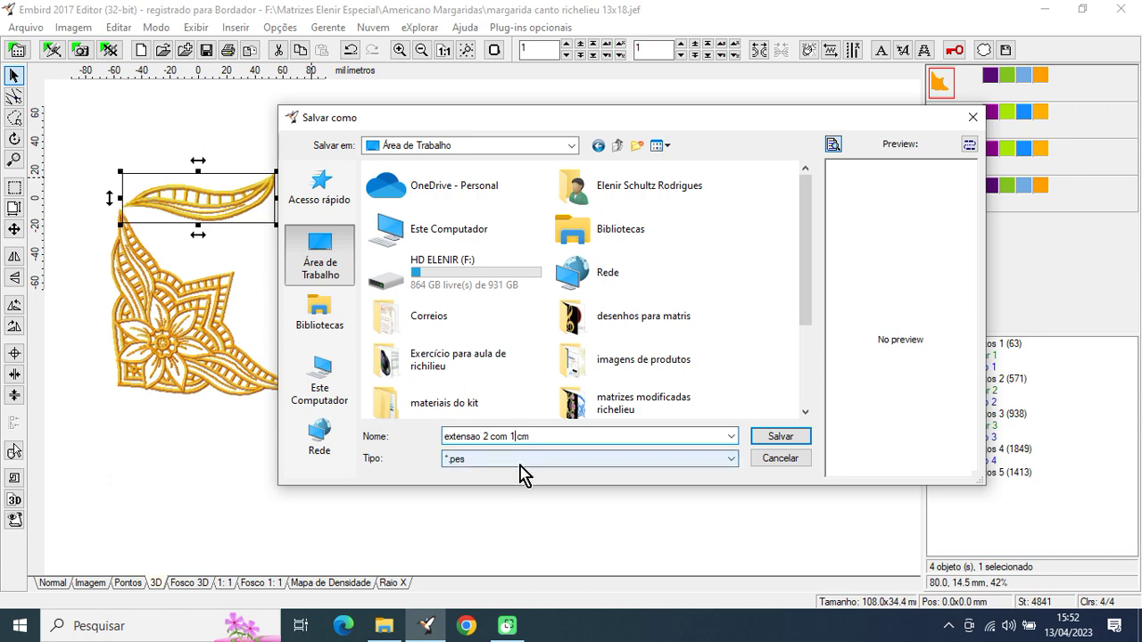
pyautogui.click(781, 438)
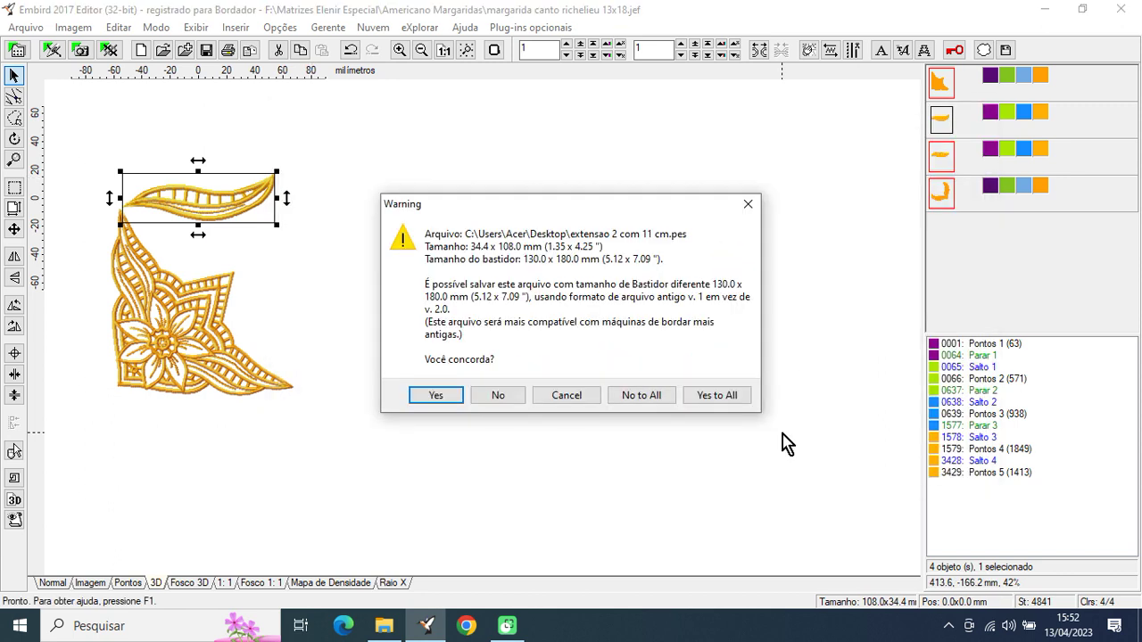
pyautogui.click(437, 397)
# - Move the leaf against the daisy corner at about 113.9 x -129.5 mm, and centre the simple extension in the hoop
pyautogui.moveTo(207, 204); pyautogui.dragTo(367, 387)
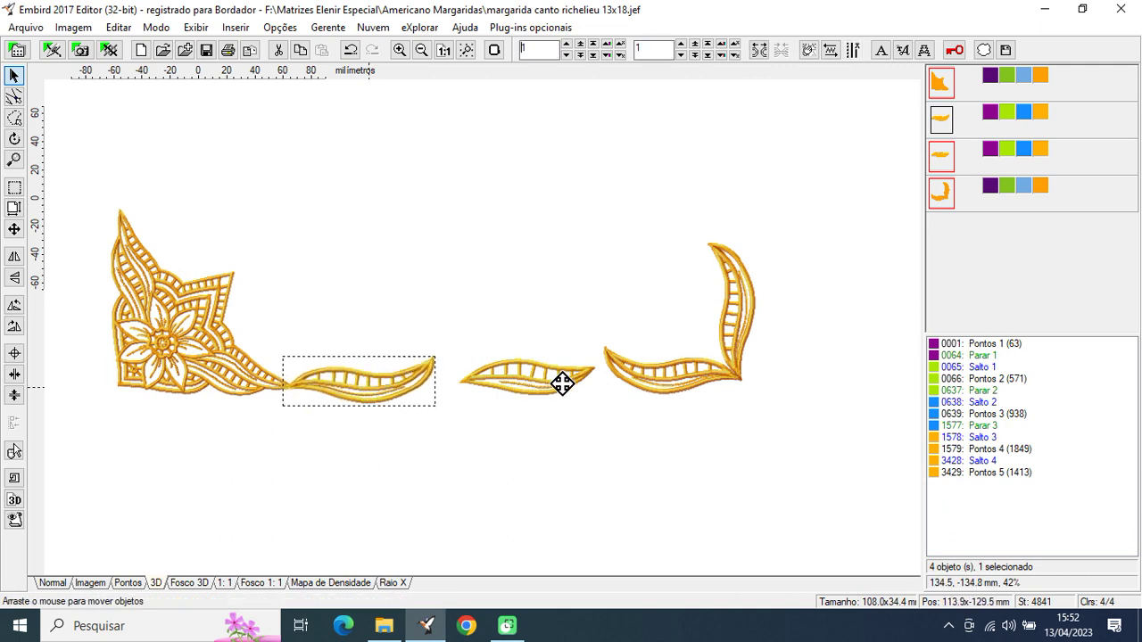
pyautogui.click(558, 379)
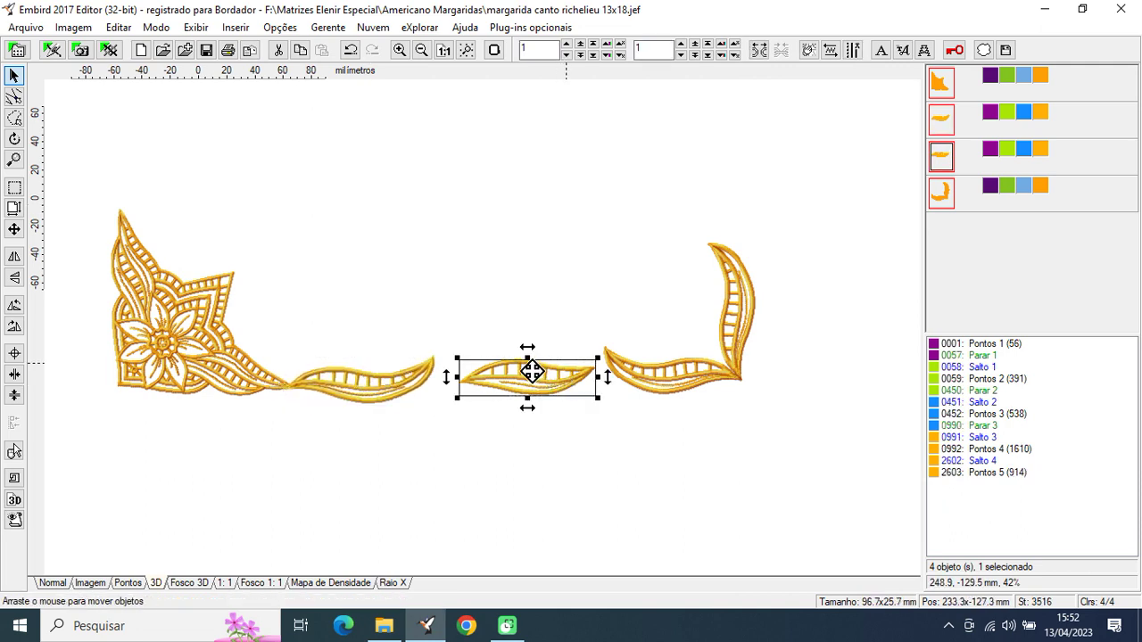
pyautogui.click(531, 372)
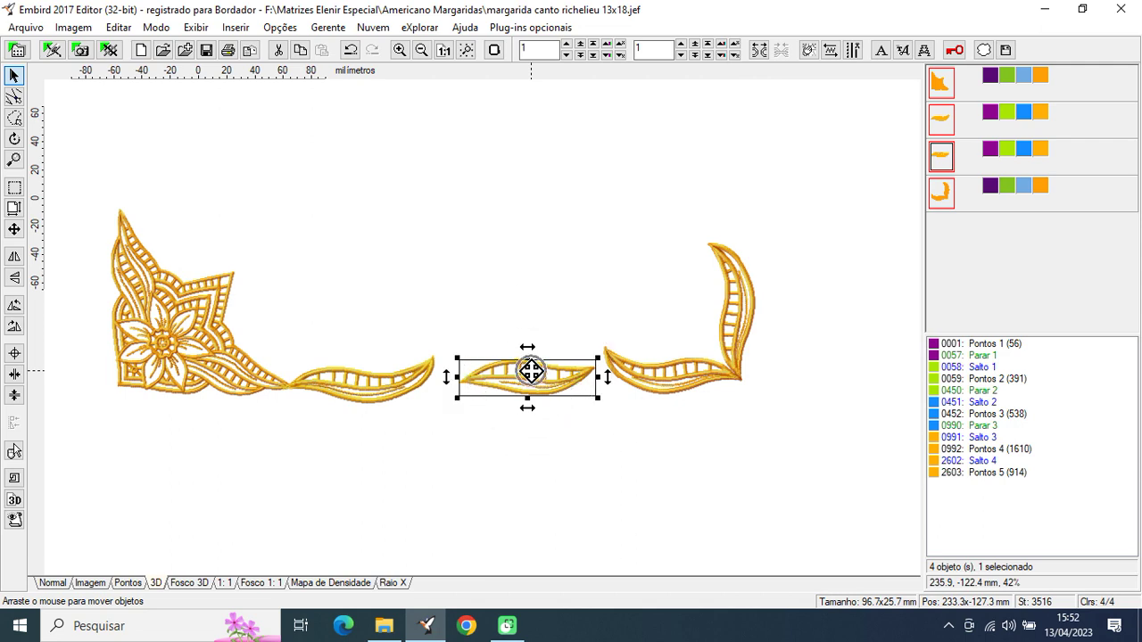
pyautogui.click(16, 356)
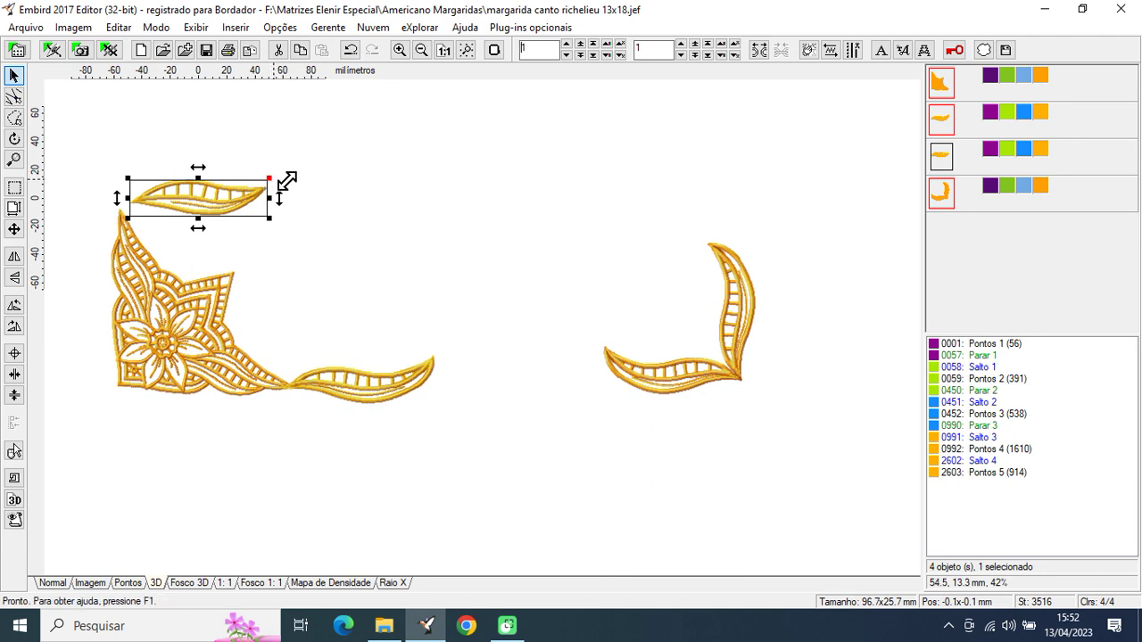
# - Widen the simple extension to 110 % with its height at 100 %, and apply the 130 x 180 mm Horizontal hoop
pyautogui.click(15, 208)
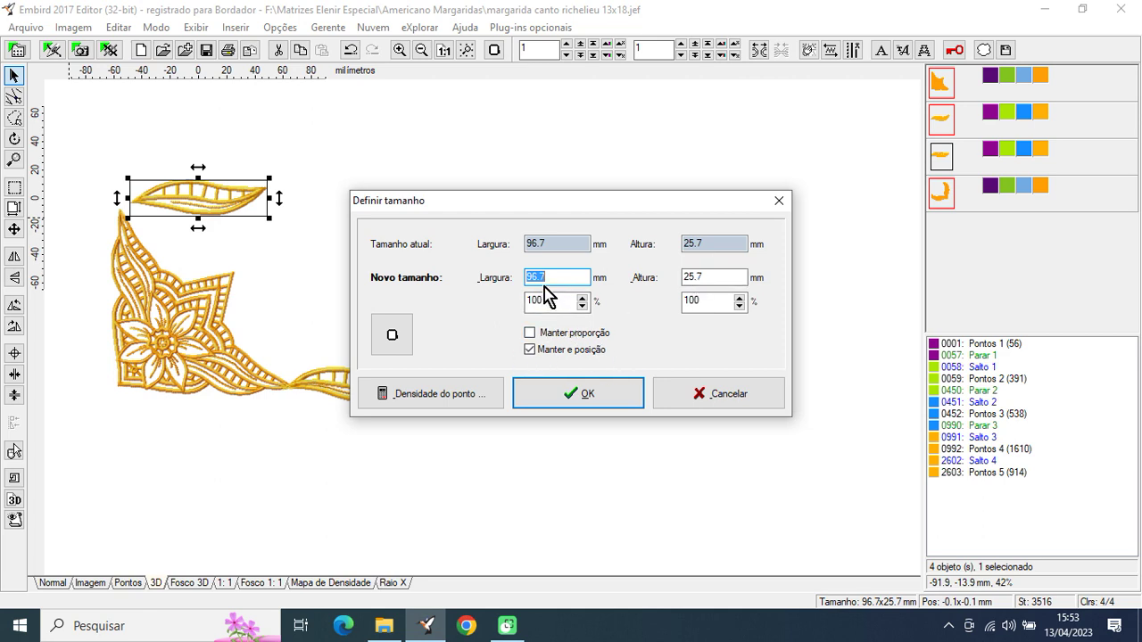
pyautogui.press('Tab')
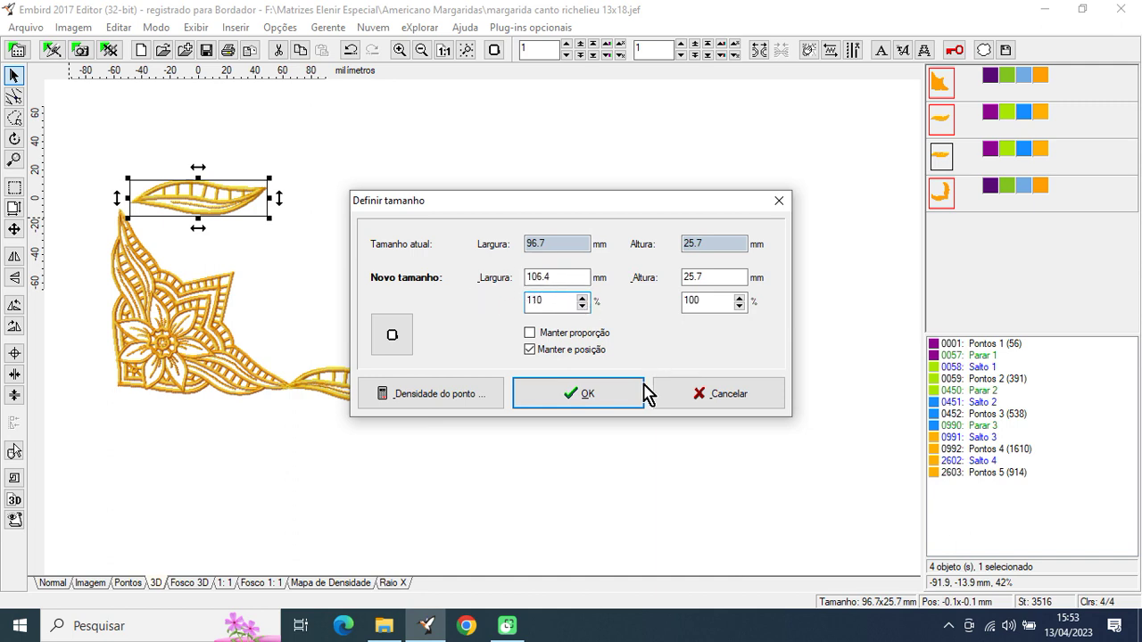
pyautogui.click(619, 403)
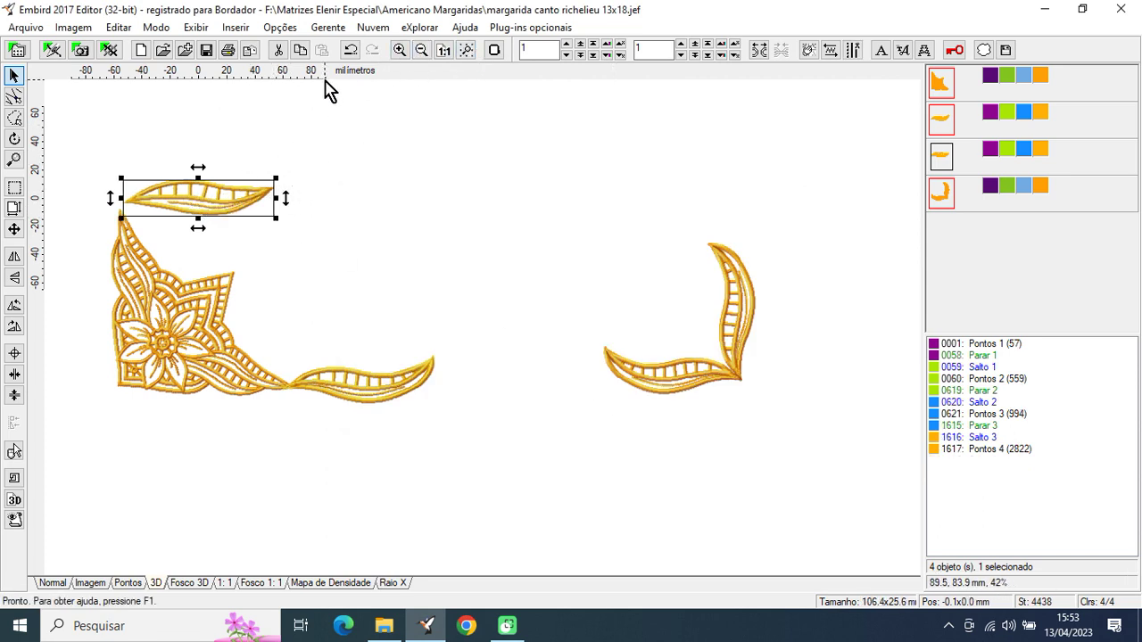
pyautogui.click(494, 50)
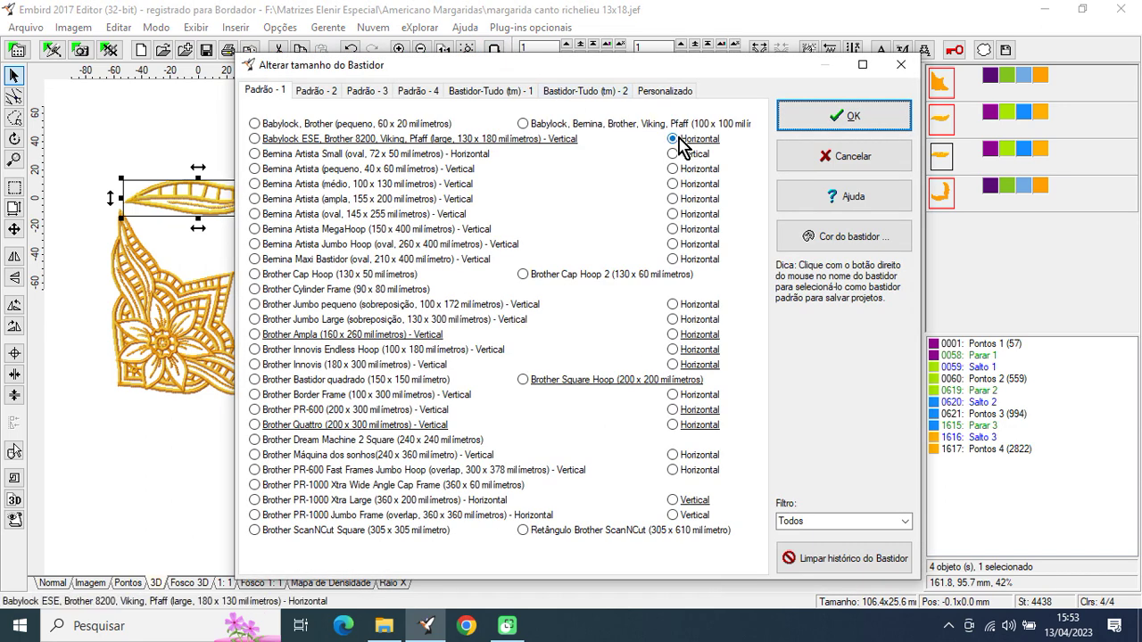
pyautogui.click(854, 118)
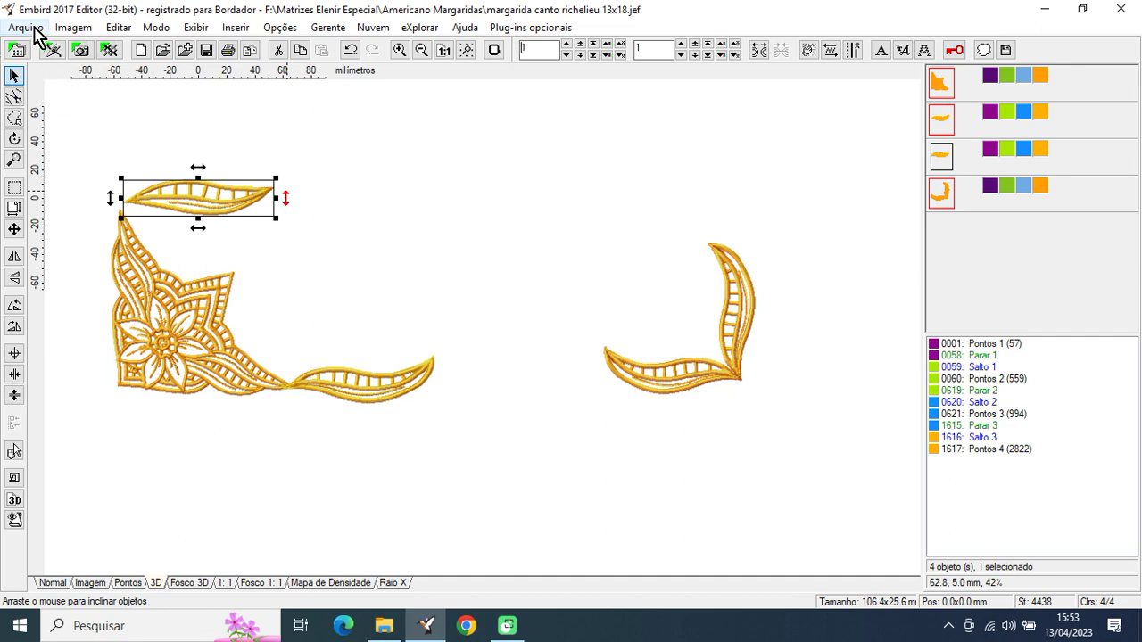
# - Save only the selected simple extension to the desktop in PES format as extensao simples 11cm, accepting the older file format version
pyautogui.click(27, 27)
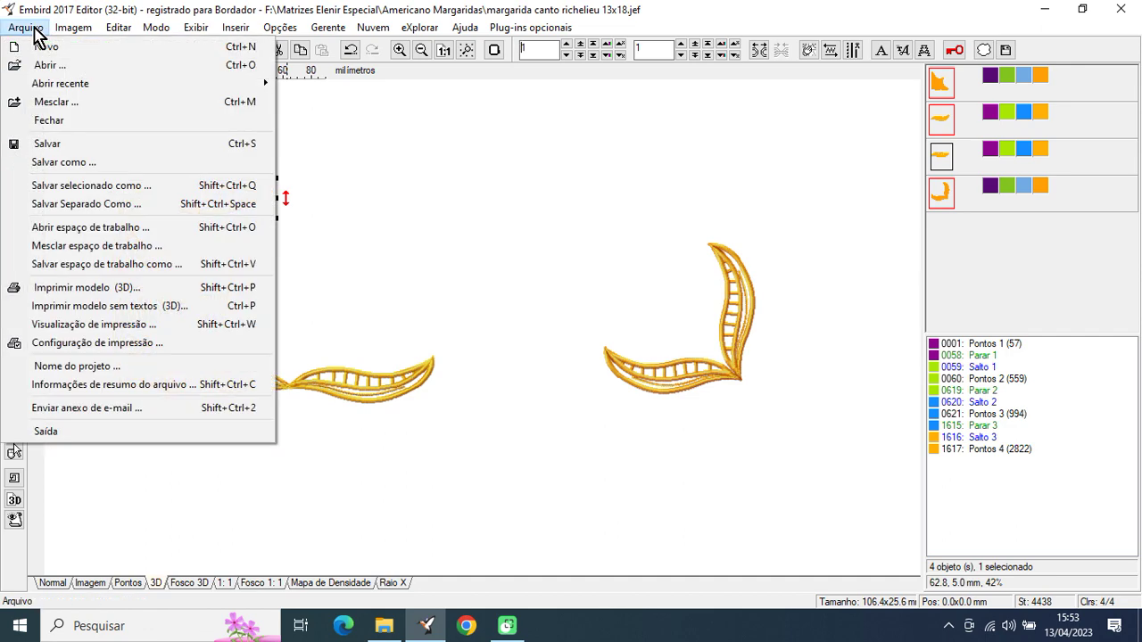
pyautogui.click(103, 194)
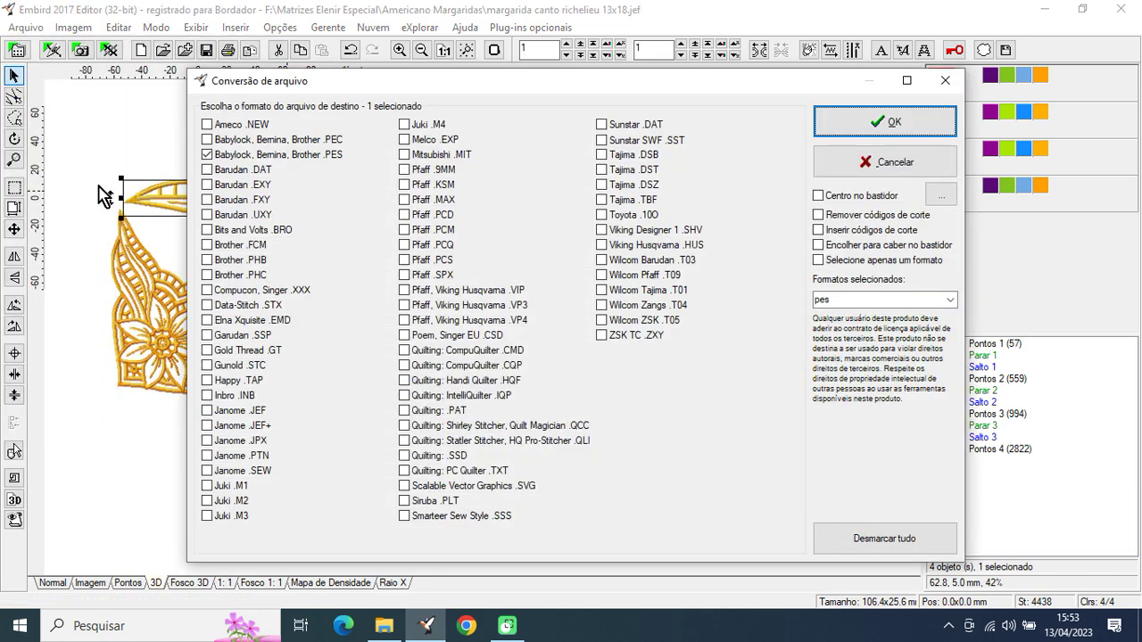
pyautogui.click(883, 122)
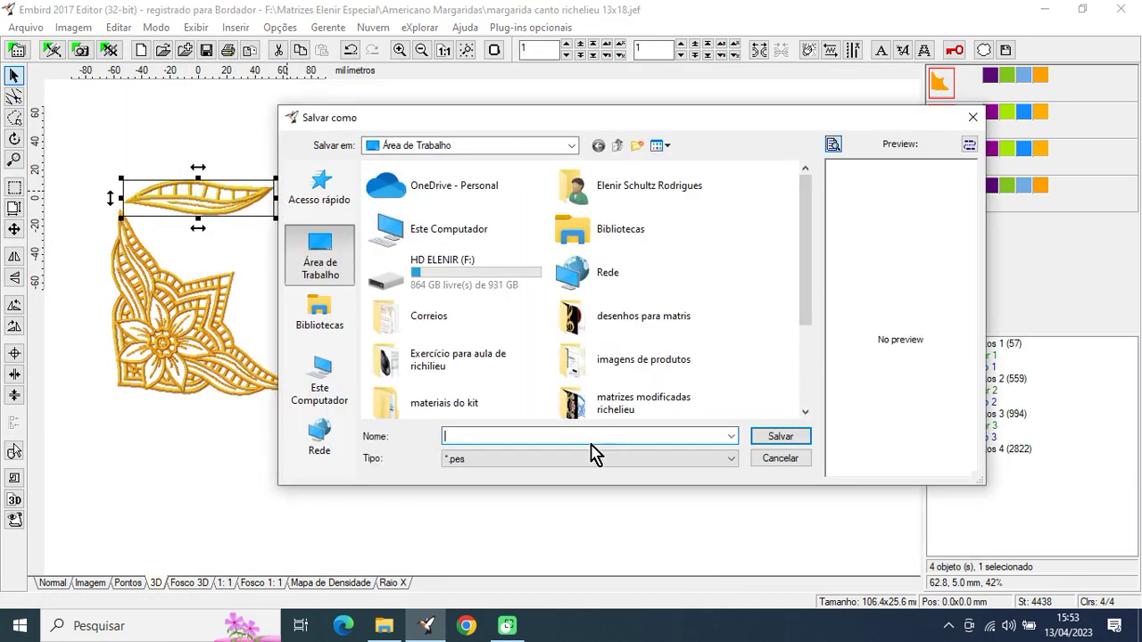
pyautogui.write('ex')
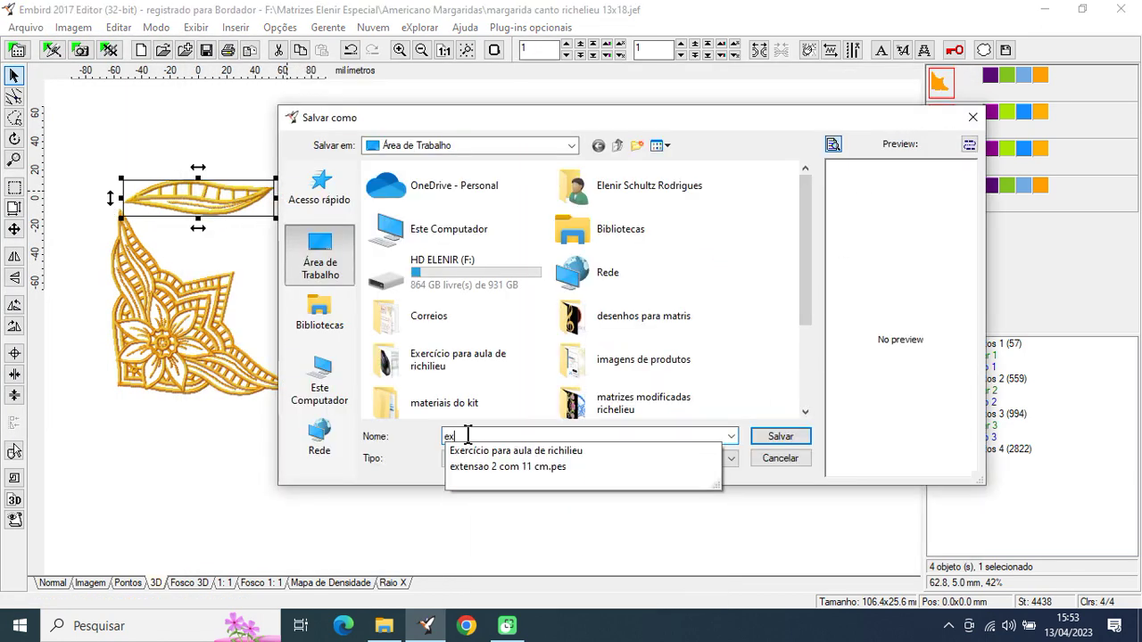
pyautogui.write('tensao')
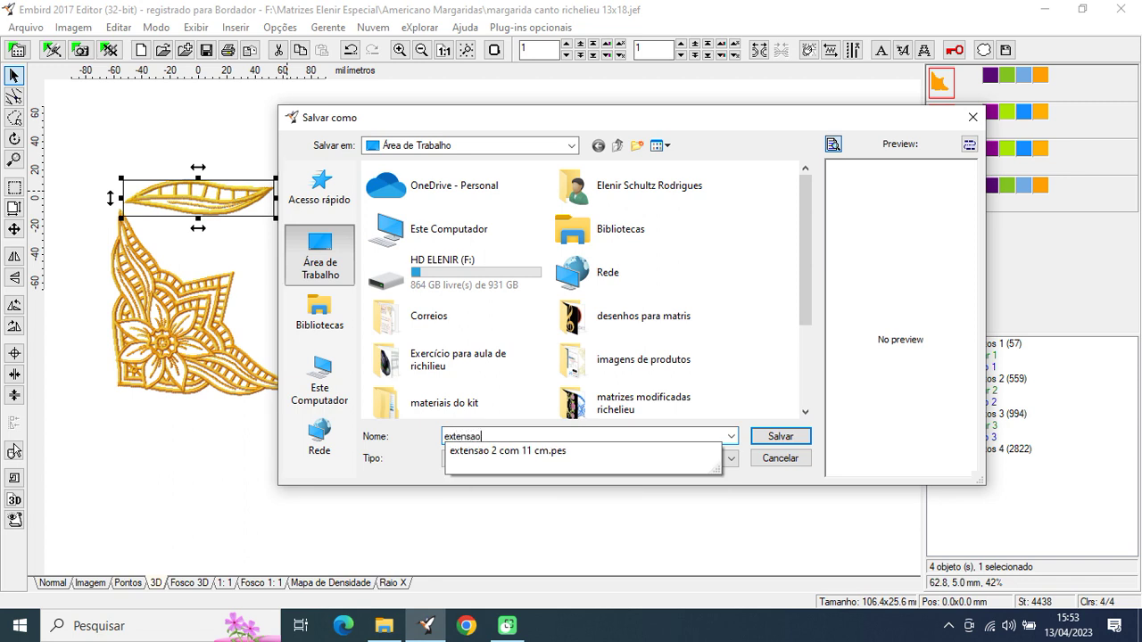
pyautogui.write(' simples 11cm')
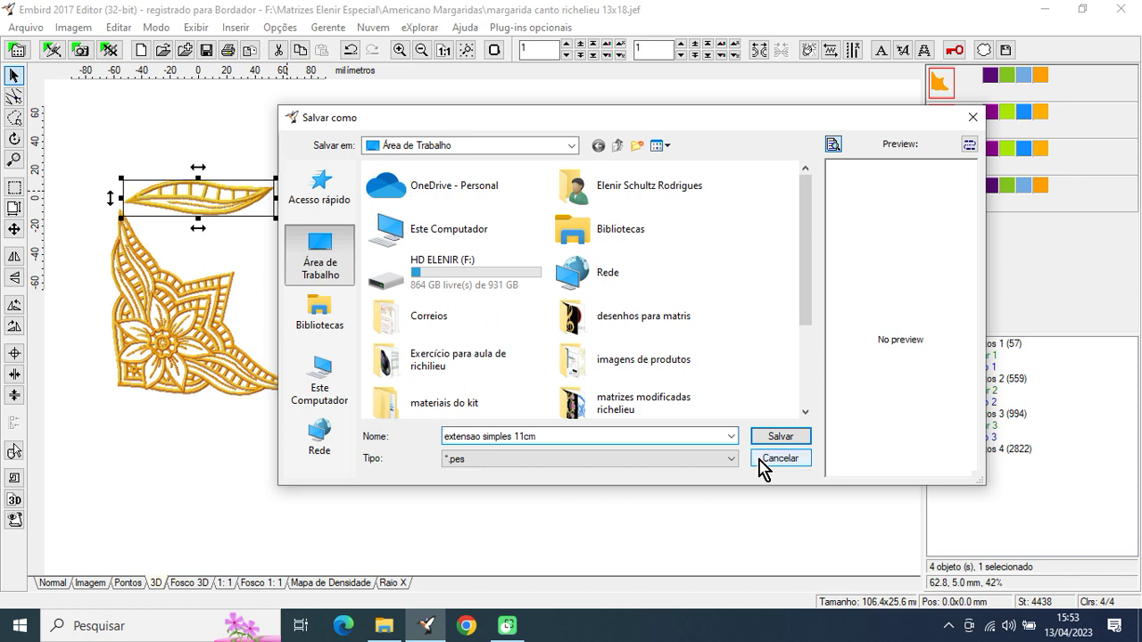
pyautogui.click(788, 438)
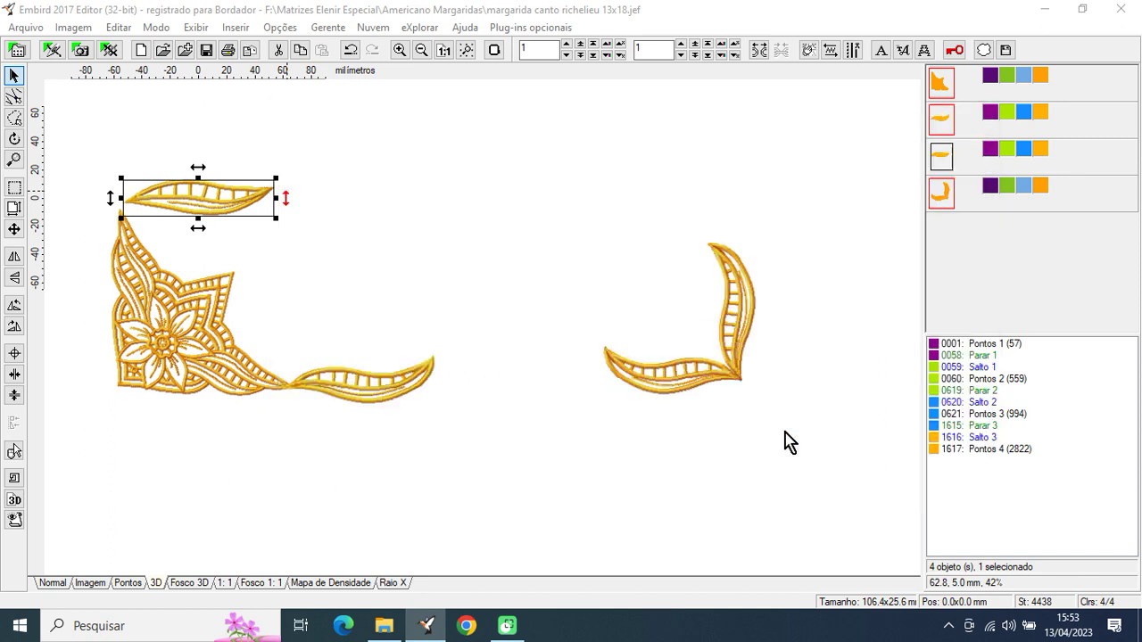
pyautogui.click(438, 398)
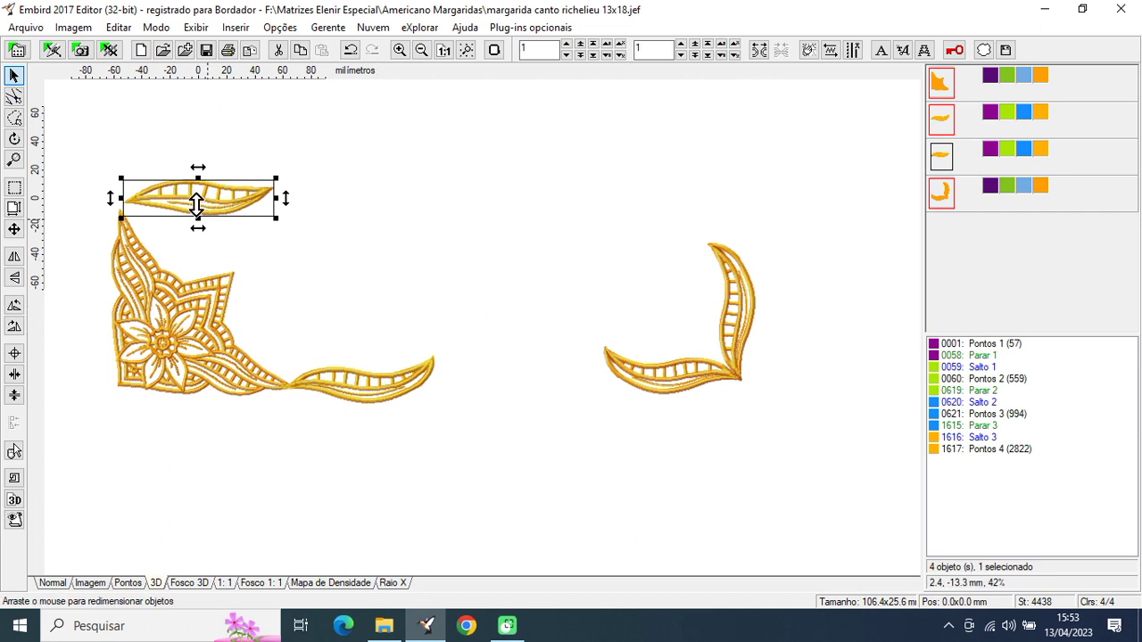
# - Place the simple extension at the end of the first leaf and join the plain corner to it at about 312.2 x -89.6 mm
pyautogui.moveTo(243, 208); pyautogui.dragTo(483, 375)
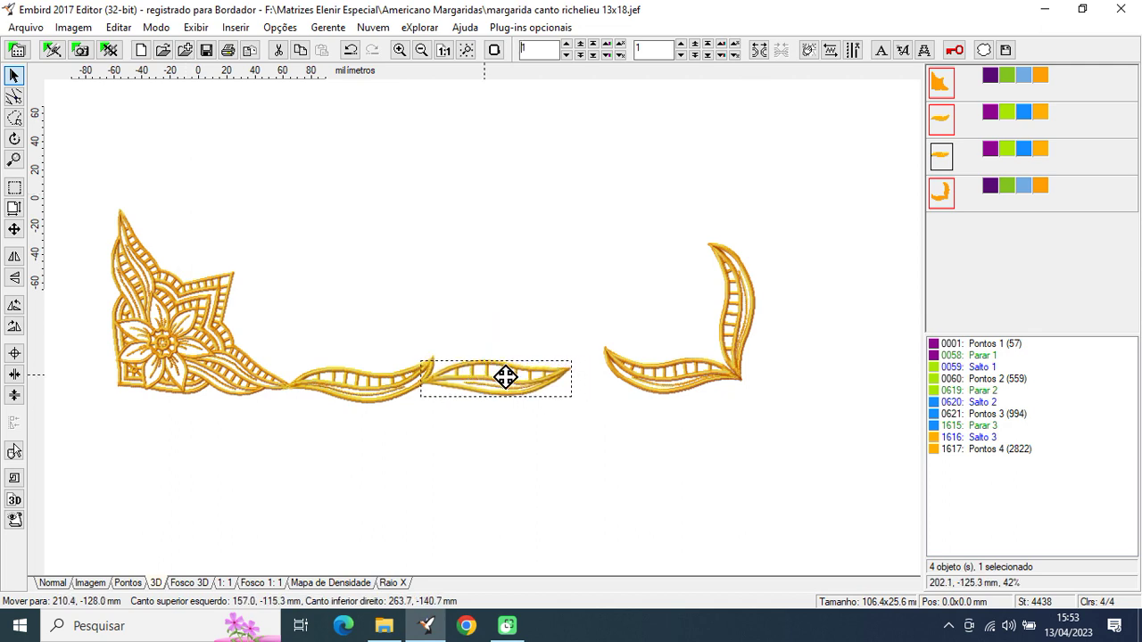
pyautogui.click(671, 380)
pyautogui.moveTo(667, 378); pyautogui.dragTo(623, 382)
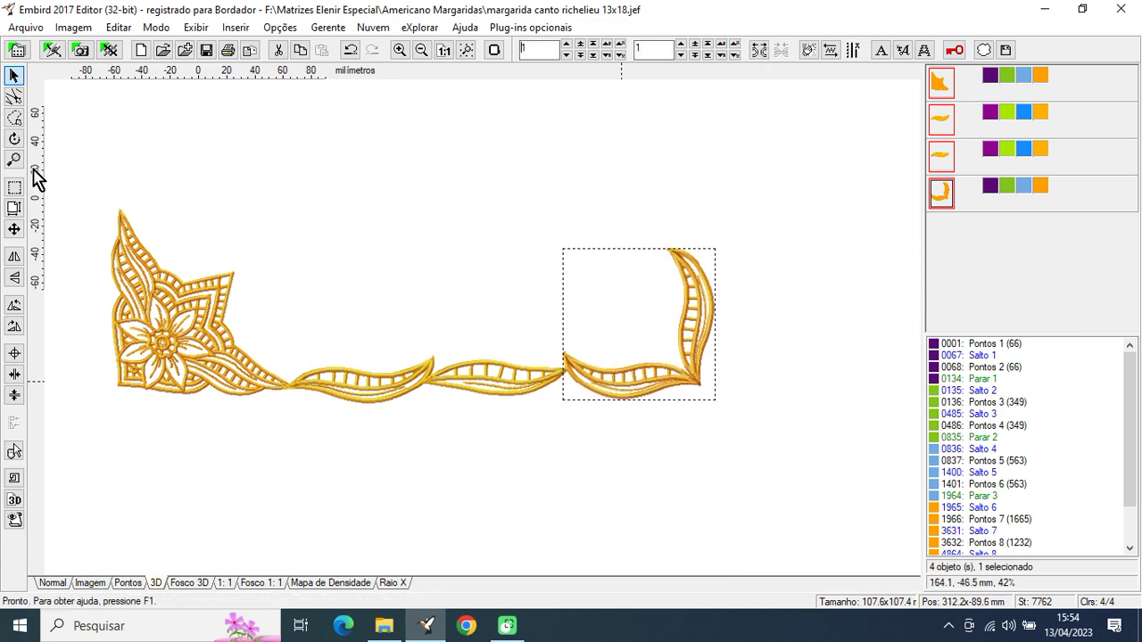
# - Select all the border pieces, check their overall size and shift the joined border to about 149.9 x -95.4 mm
pyautogui.click(16, 188)
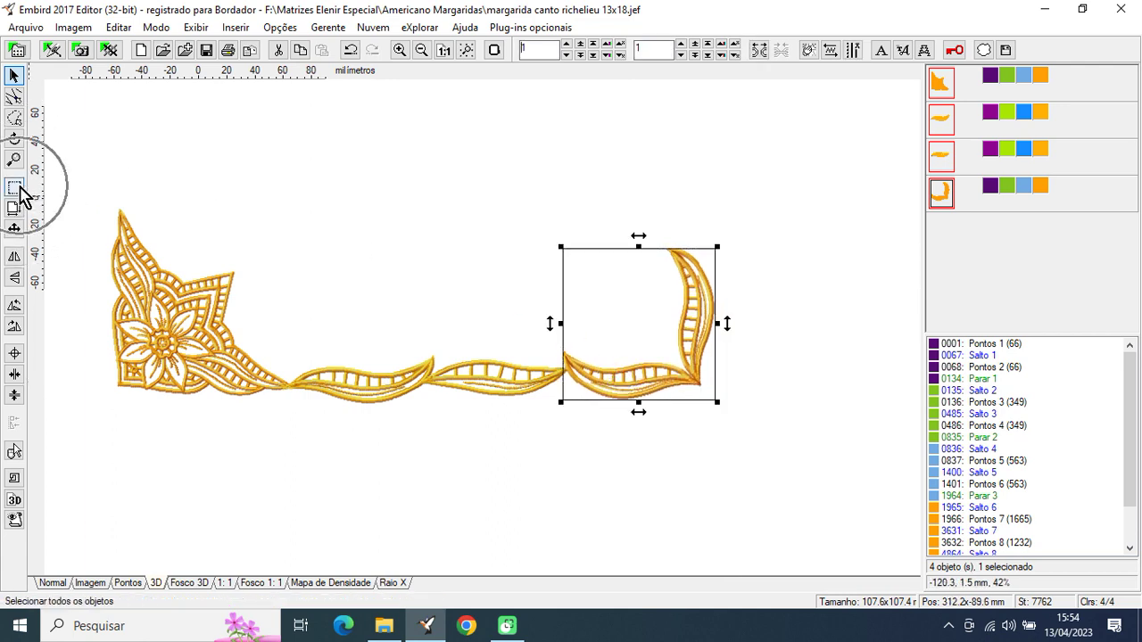
pyautogui.click(15, 188)
pyautogui.click(15, 188)
pyautogui.click(15, 189)
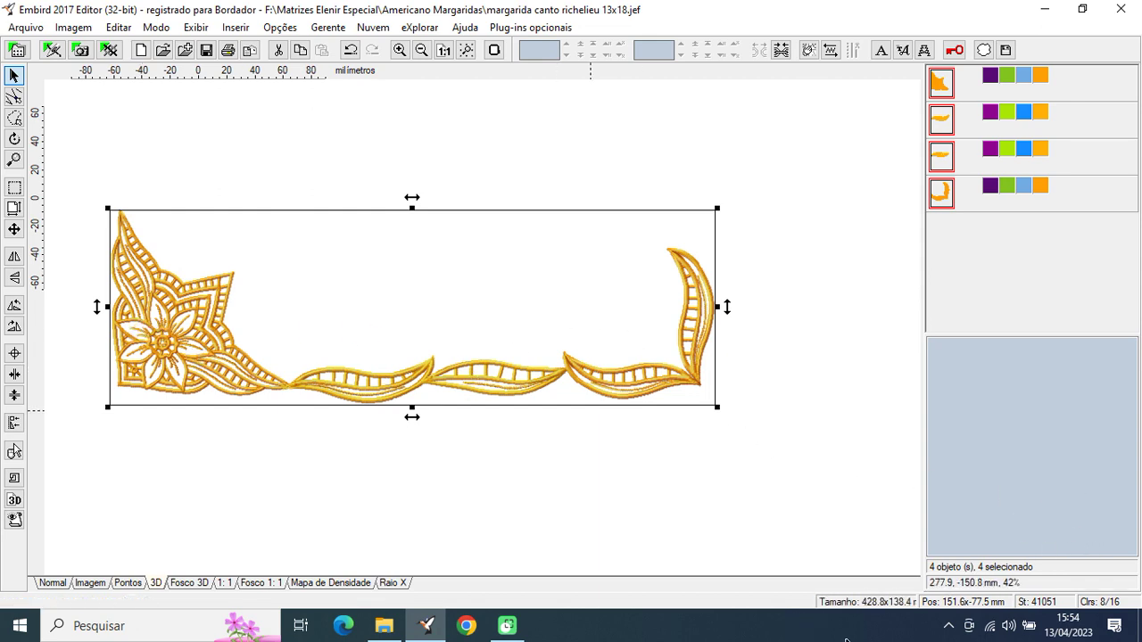
pyautogui.click(875, 608)
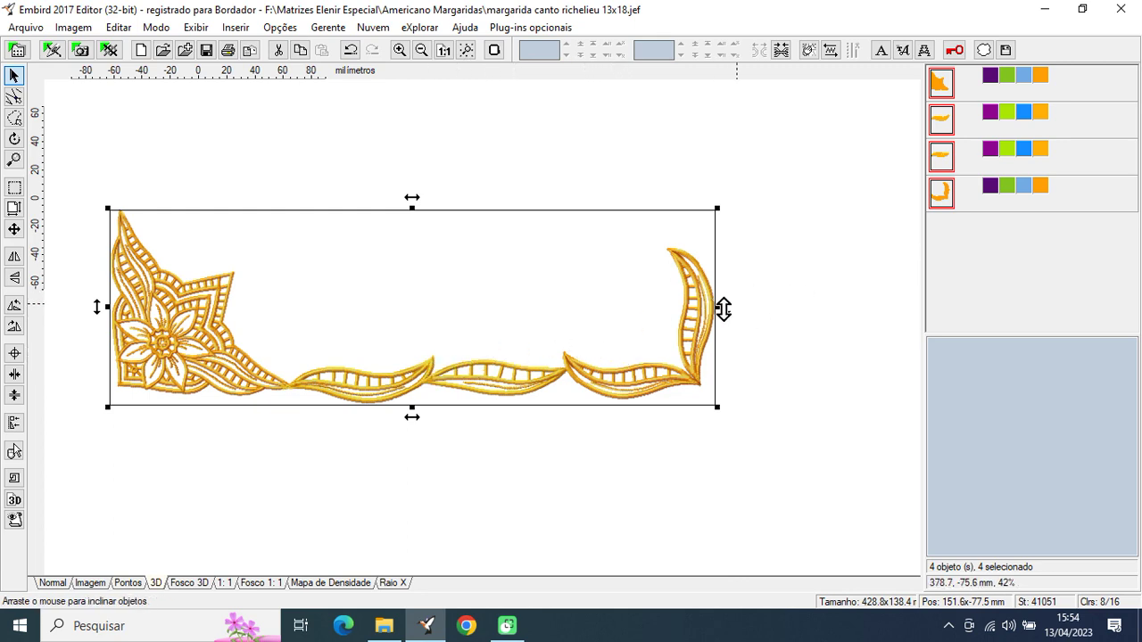
pyautogui.moveTo(403, 296); pyautogui.dragTo(403, 318)
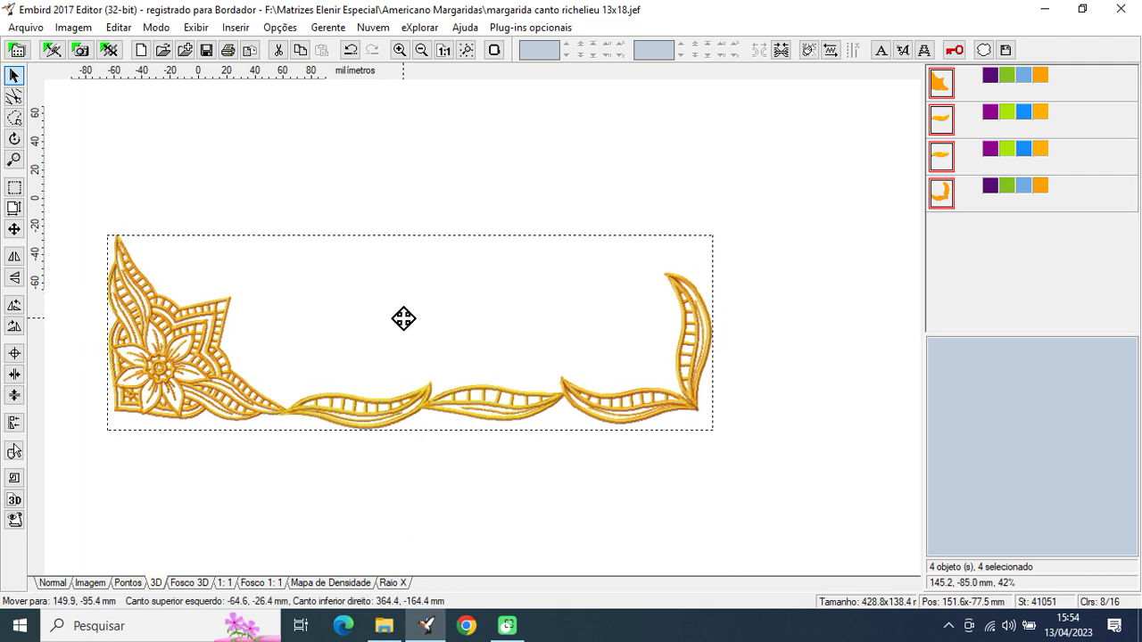
# - Close the joints by moving the first extension to about 110.8 x -145.5 mm and the second to about 206.8 x -145.8 mm
pyautogui.click(348, 449)
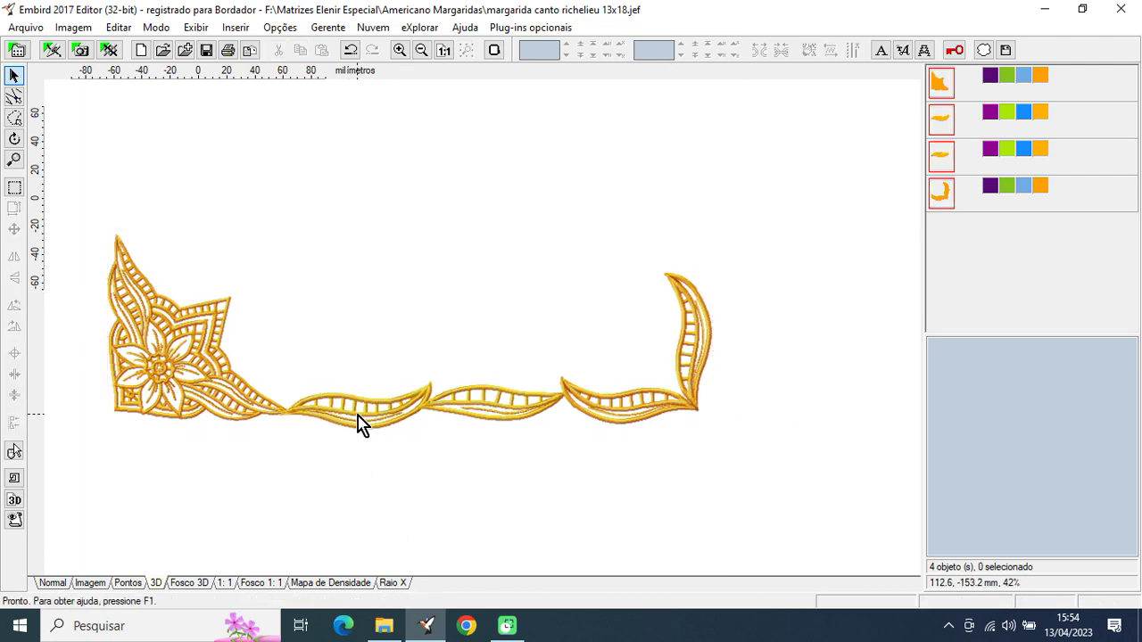
pyautogui.click(360, 414)
pyautogui.press('Up')
pyautogui.click(356, 411)
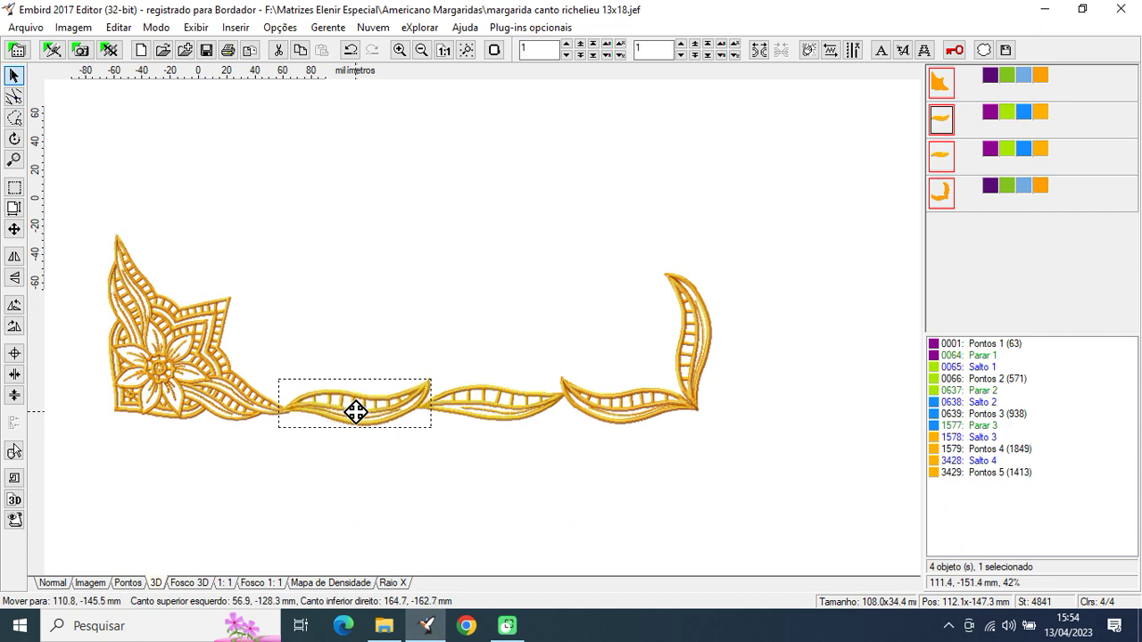
pyautogui.click(496, 412)
pyautogui.click(496, 410)
pyautogui.click(495, 410)
pyautogui.click(493, 408)
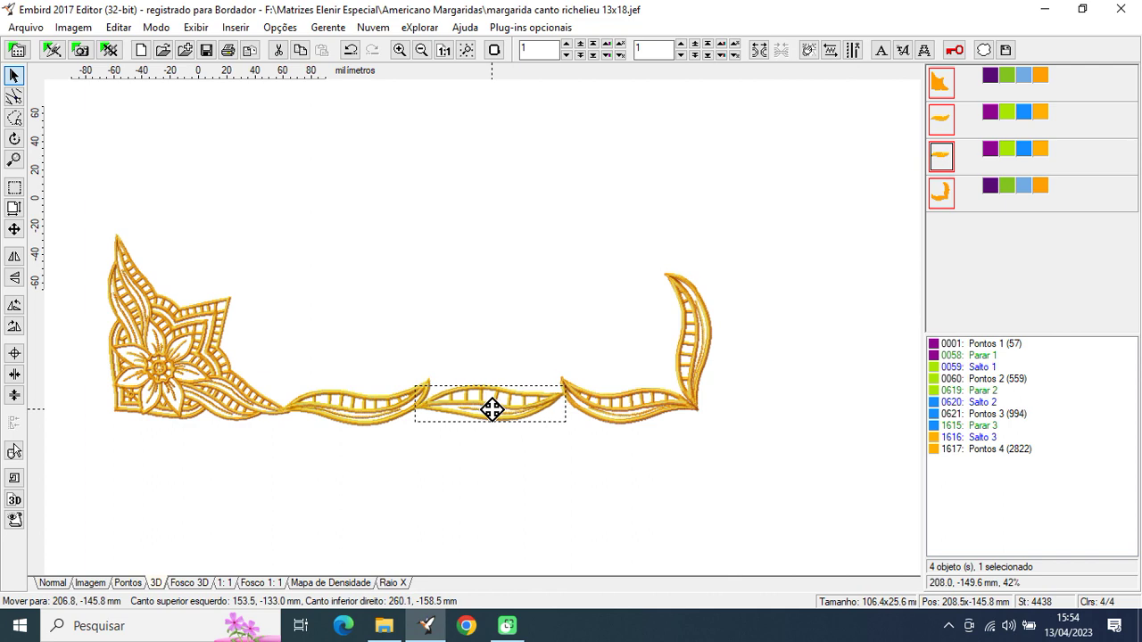
# - Move the plain corner against the second extension at about 308.6 x -107.3 mm and check the whole border's size
pyautogui.click(631, 407)
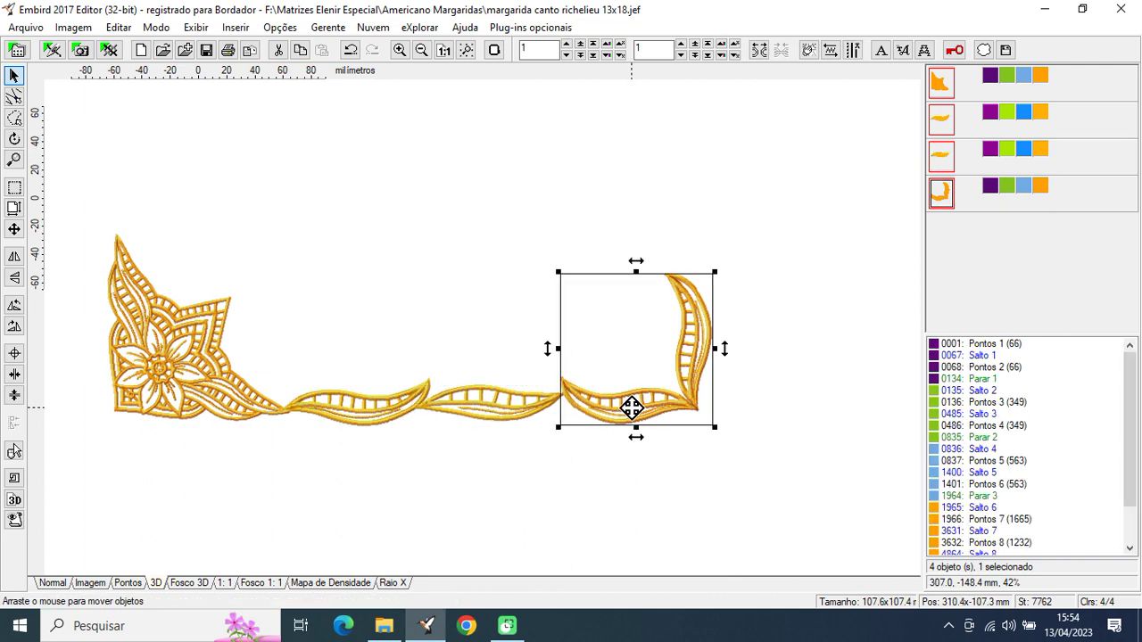
pyautogui.moveTo(630, 408); pyautogui.dragTo(628, 407)
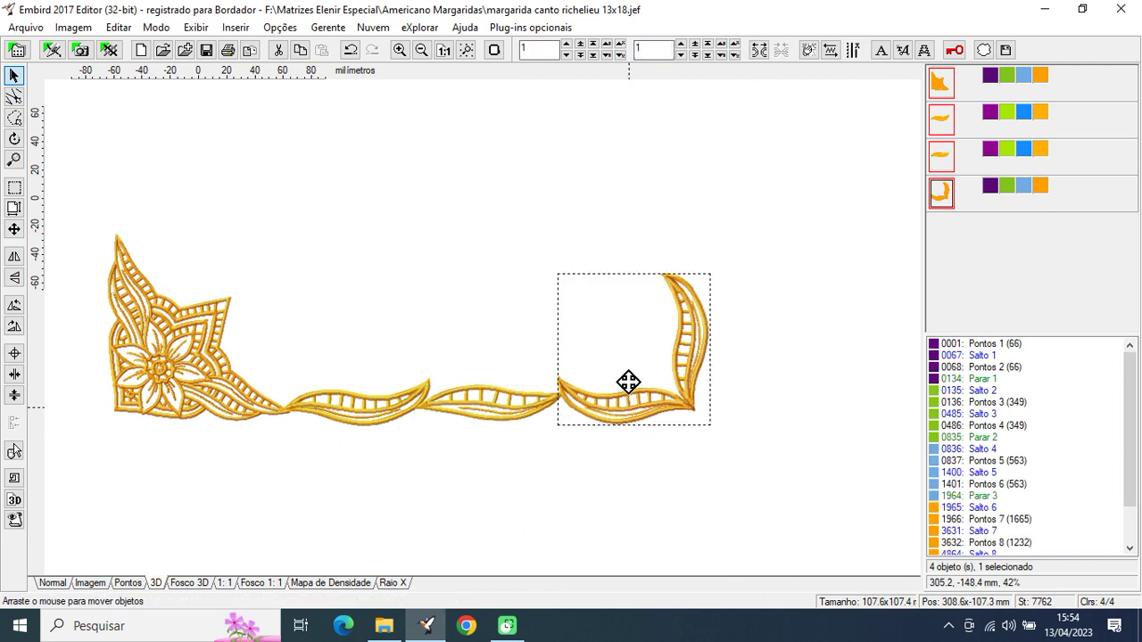
pyautogui.click(14, 188)
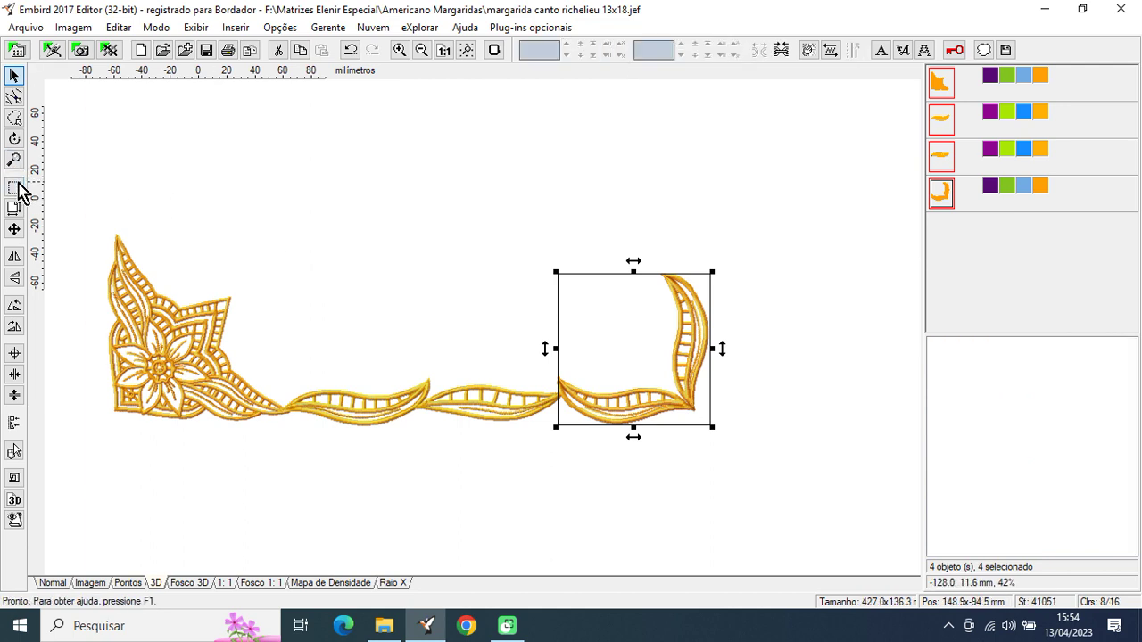
pyautogui.click(748, 404)
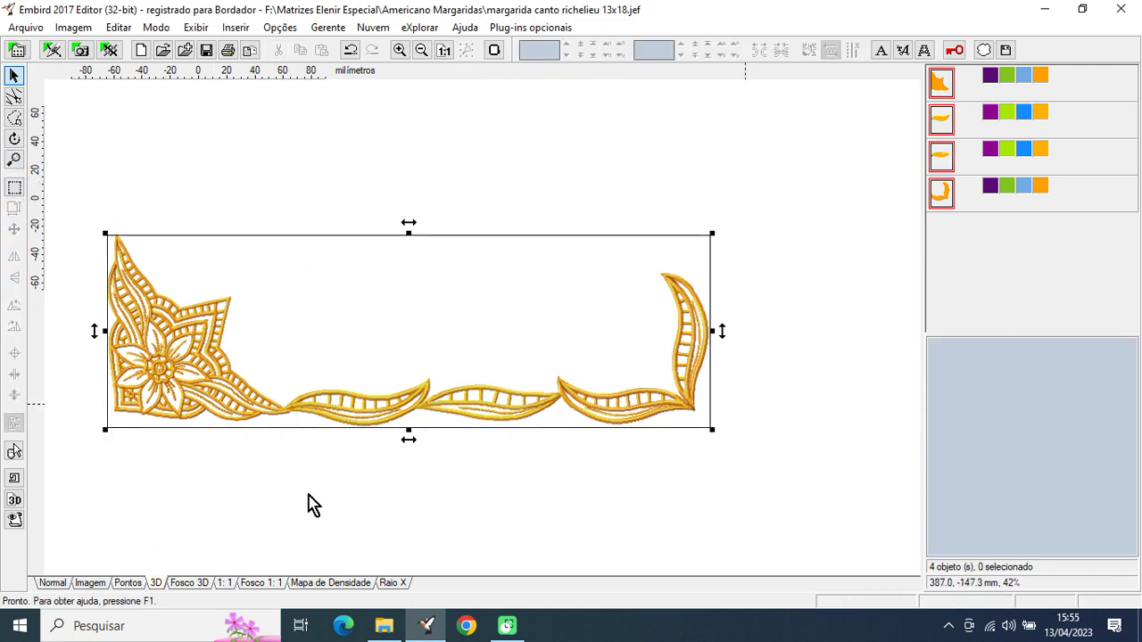
# - Shift the first extension to about 109.7 x -144.9 mm, tighten the second extension and plain corner against it, and check the overall size
pyautogui.click(369, 413)
pyautogui.moveTo(368, 413); pyautogui.dragTo(365, 413)
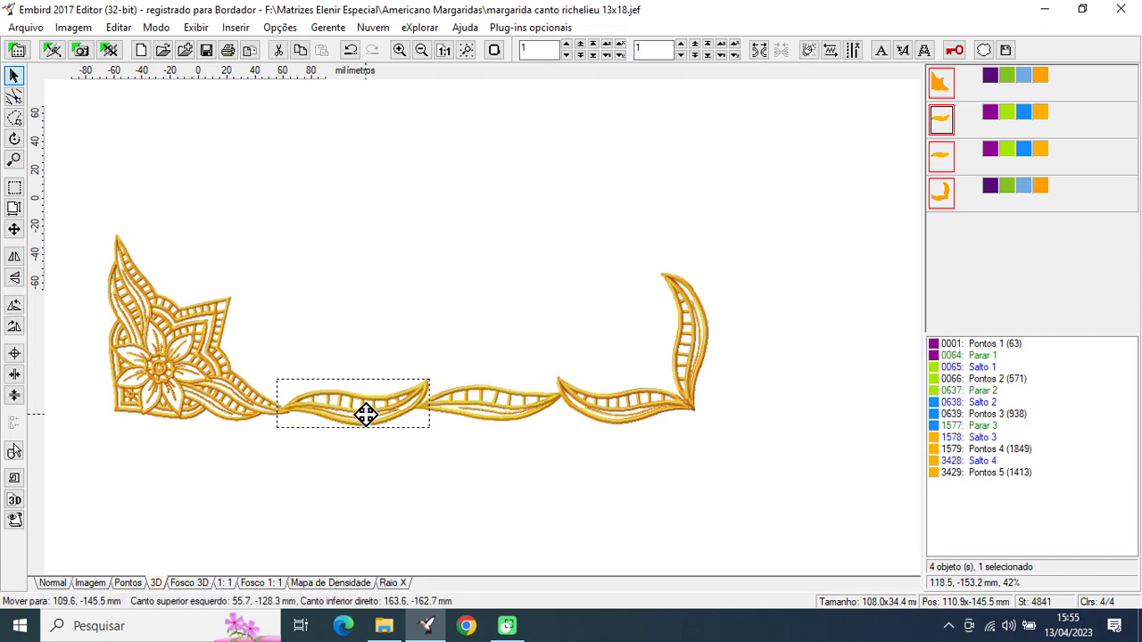
pyautogui.moveTo(365, 414); pyautogui.dragTo(366, 413)
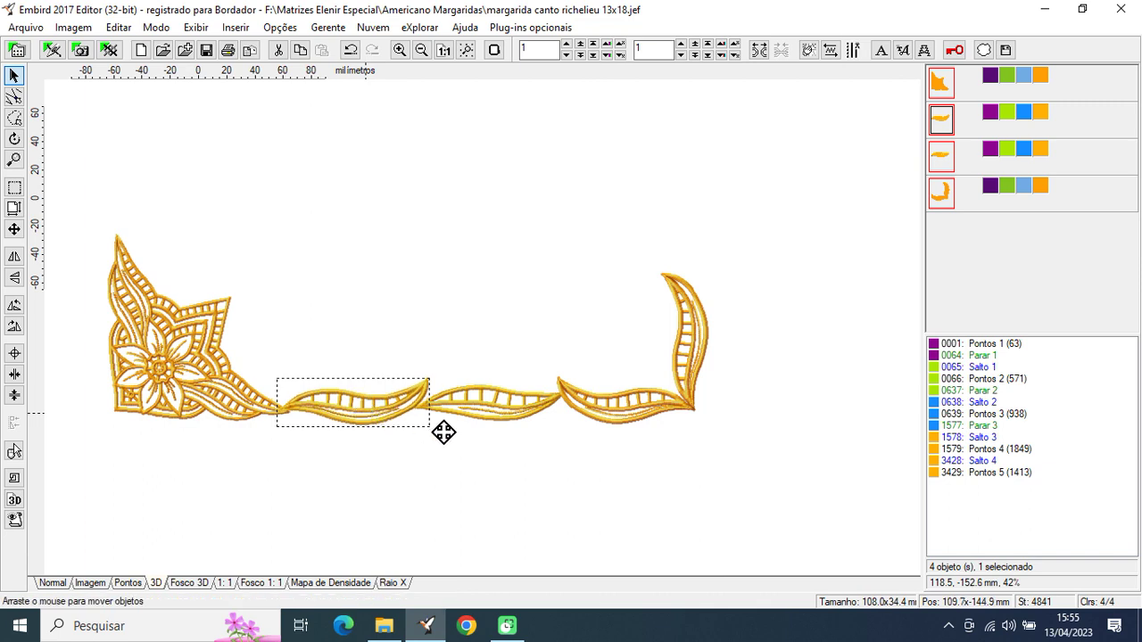
pyautogui.click(515, 407)
pyautogui.moveTo(515, 407); pyautogui.dragTo(512, 408)
pyautogui.moveTo(592, 415); pyautogui.dragTo(590, 408)
pyautogui.click(15, 187)
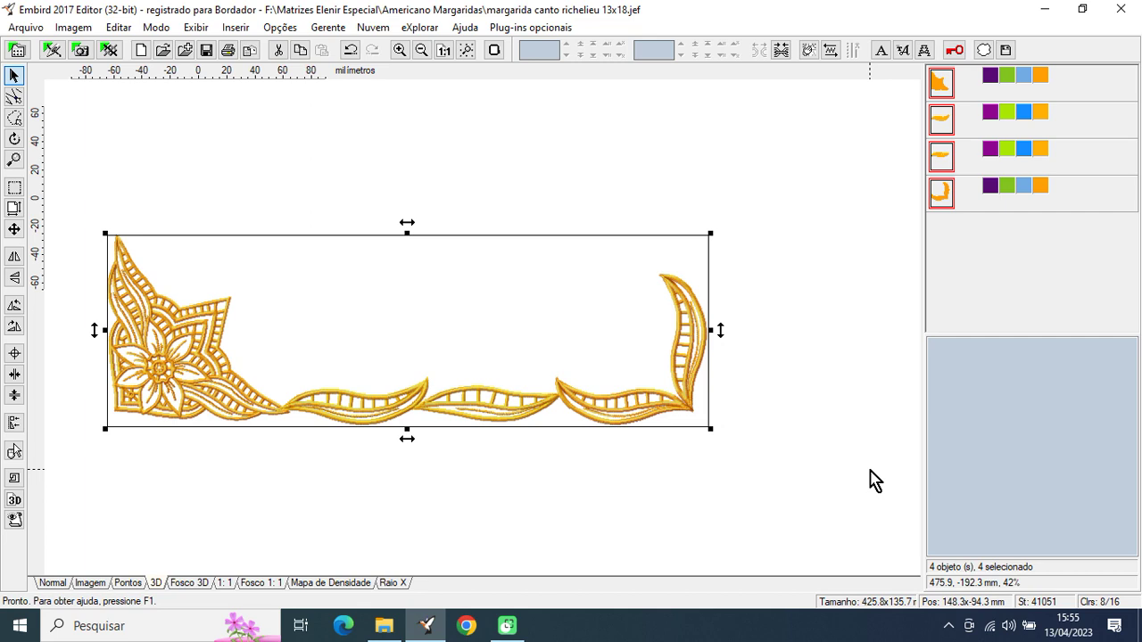
# - Move the joined border down to about 164.8 x -217.5 mm, duplicate it and rotate the copy by 180 degrees
pyautogui.press('-')
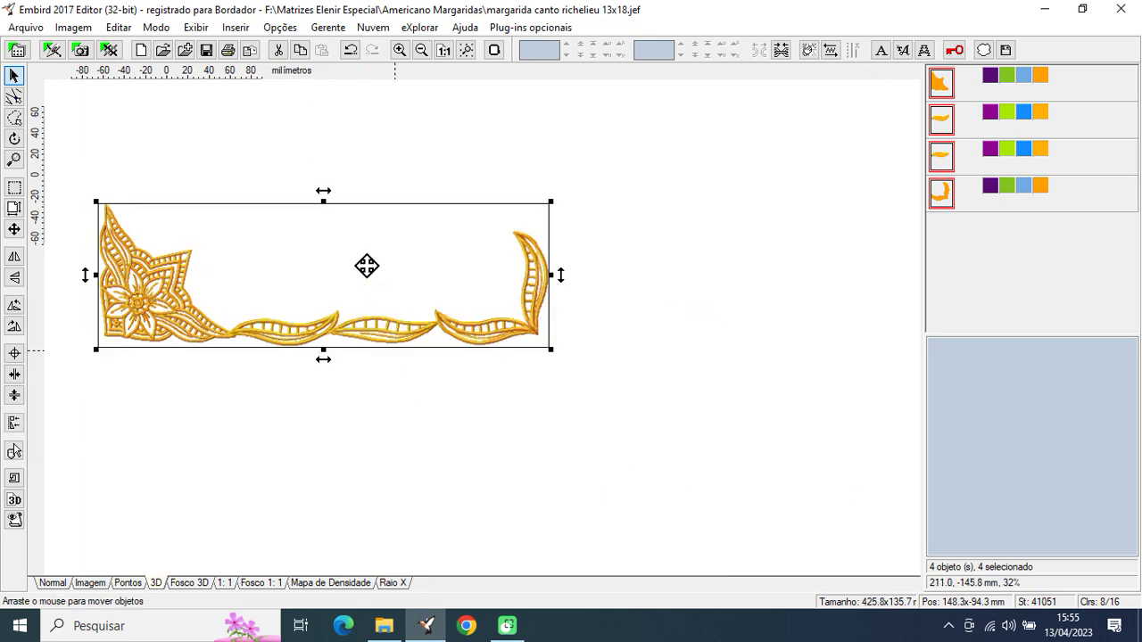
pyautogui.moveTo(362, 259); pyautogui.dragTo(380, 388)
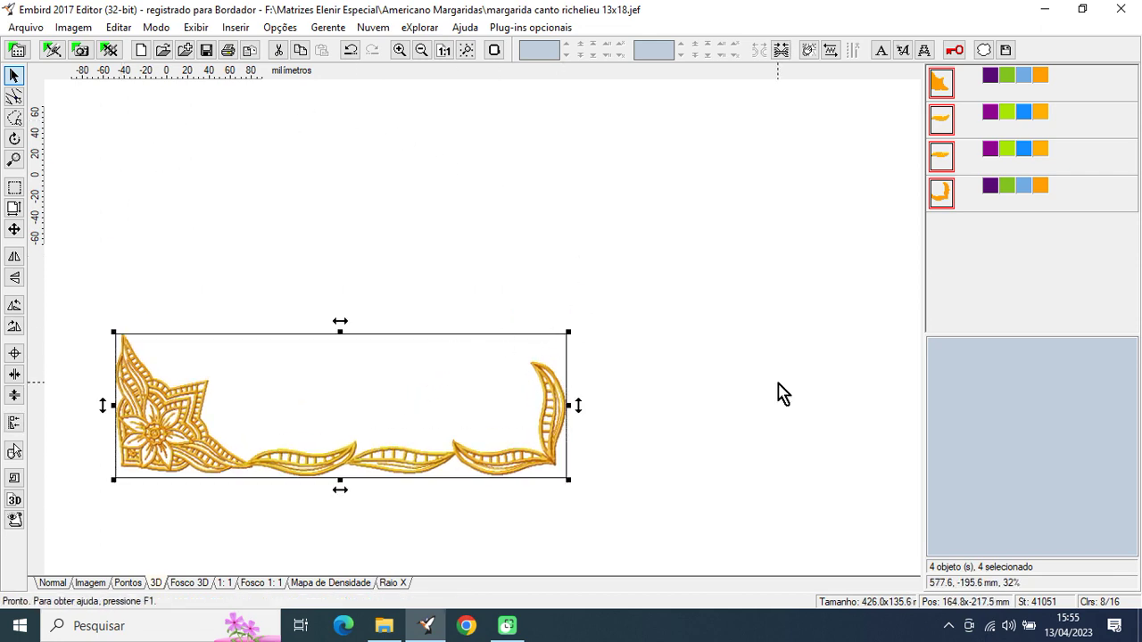
pyautogui.hotkey('ctrl', 'c')
pyautogui.hotkey('ctrl', 'v')
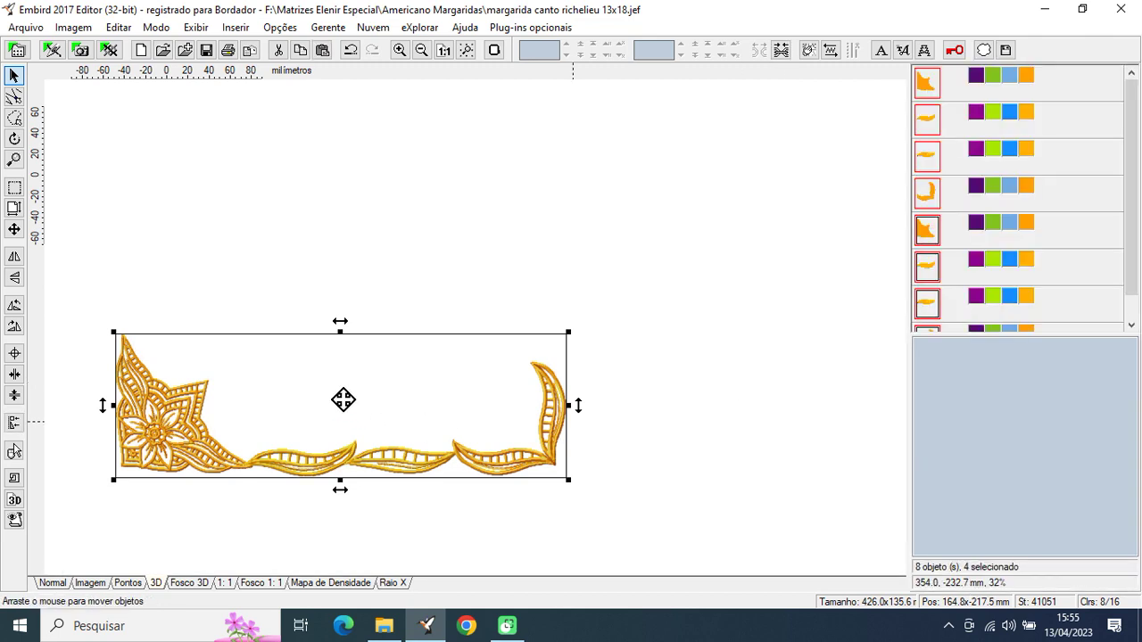
pyautogui.click(15, 308)
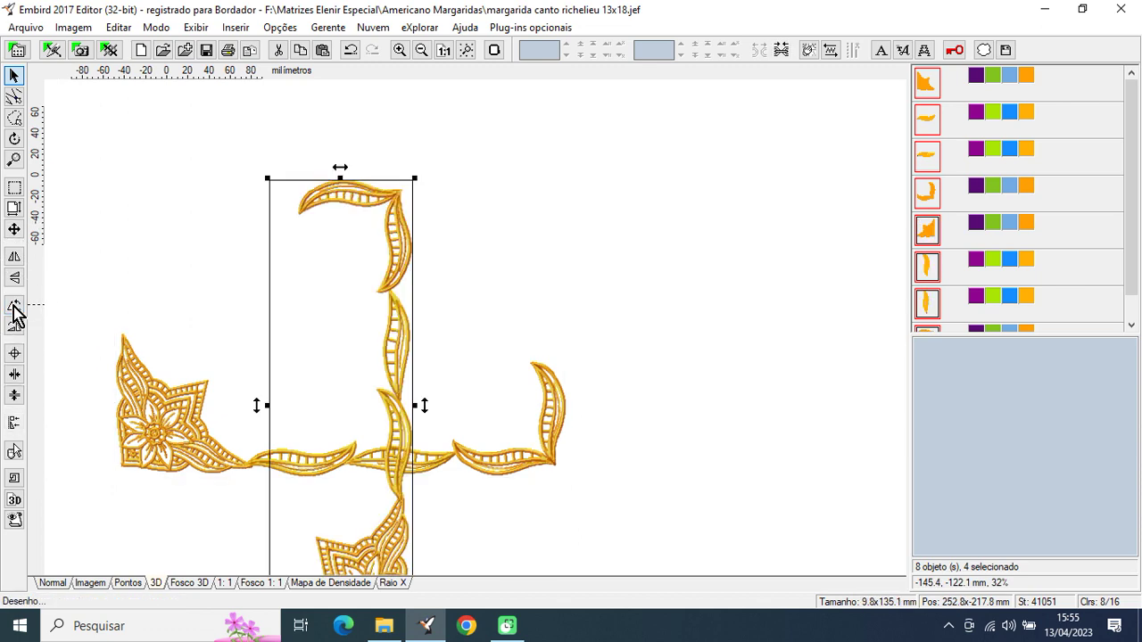
pyautogui.click(14, 307)
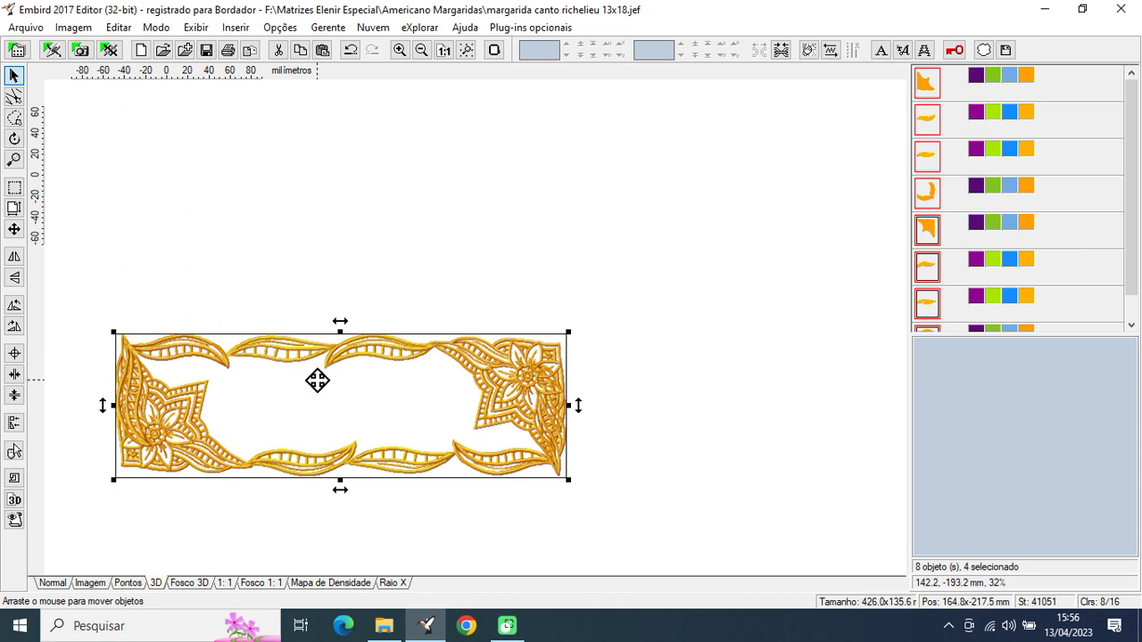
# - Place the rotated copy above the original border at about 162.5 x -52.4 mm and check the combined size
pyautogui.moveTo(326, 307); pyautogui.dragTo(311, 206)
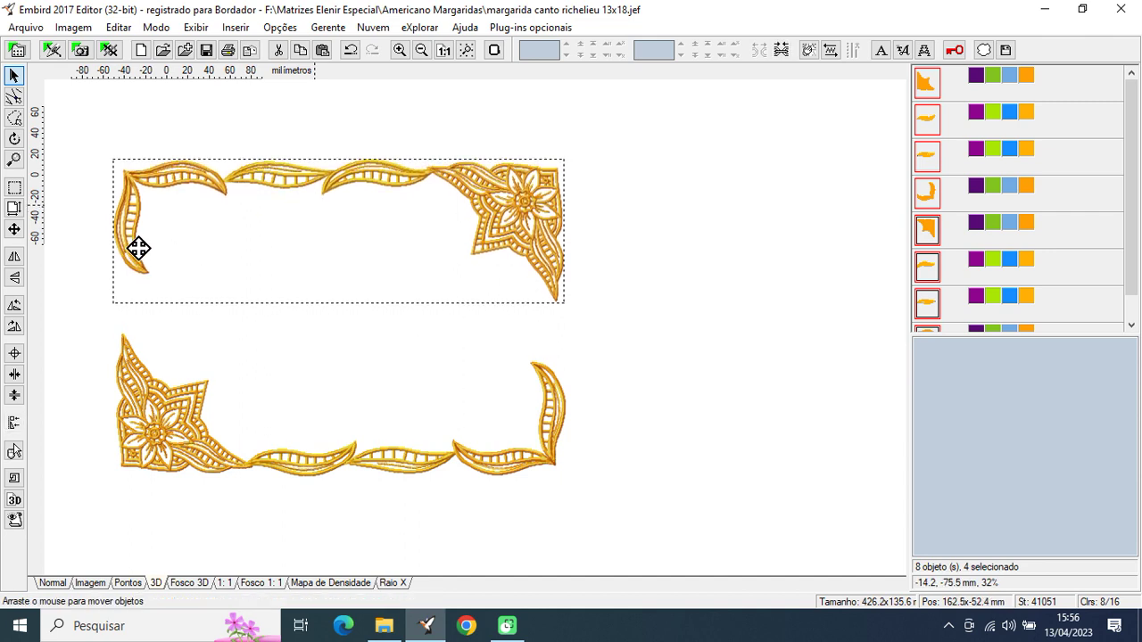
pyautogui.click(18, 198)
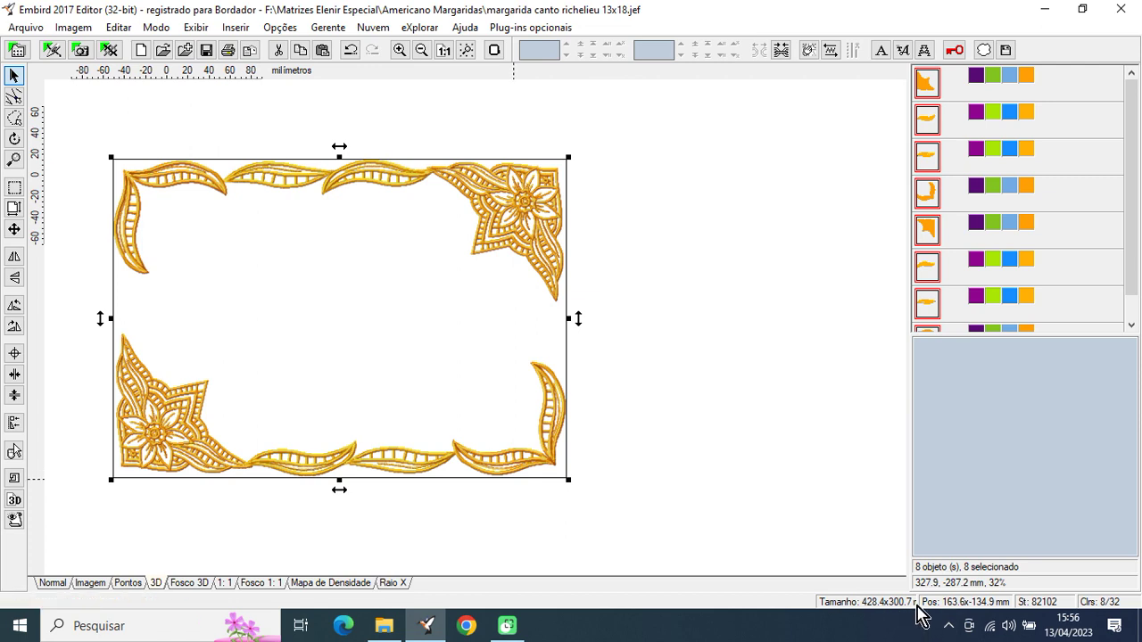
pyautogui.click(701, 316)
# - Raise the upper border half to about 165.7 x -8.9 mm and check the overall frame size
pyautogui.moveTo(100, 120); pyautogui.dragTo(597, 294)
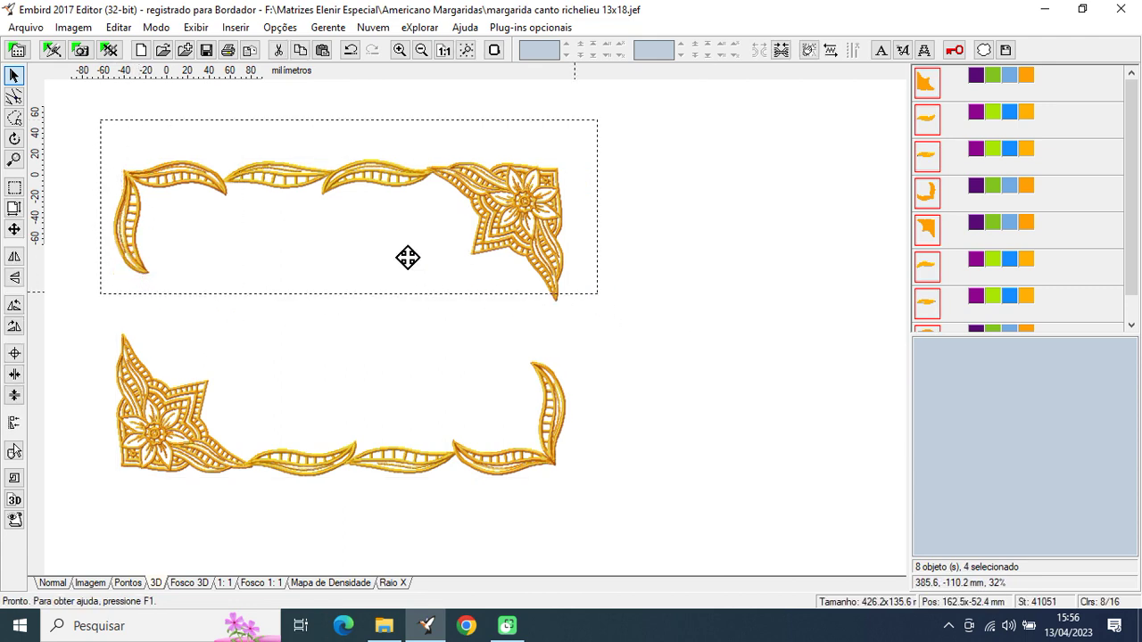
pyautogui.moveTo(344, 237); pyautogui.dragTo(345, 209)
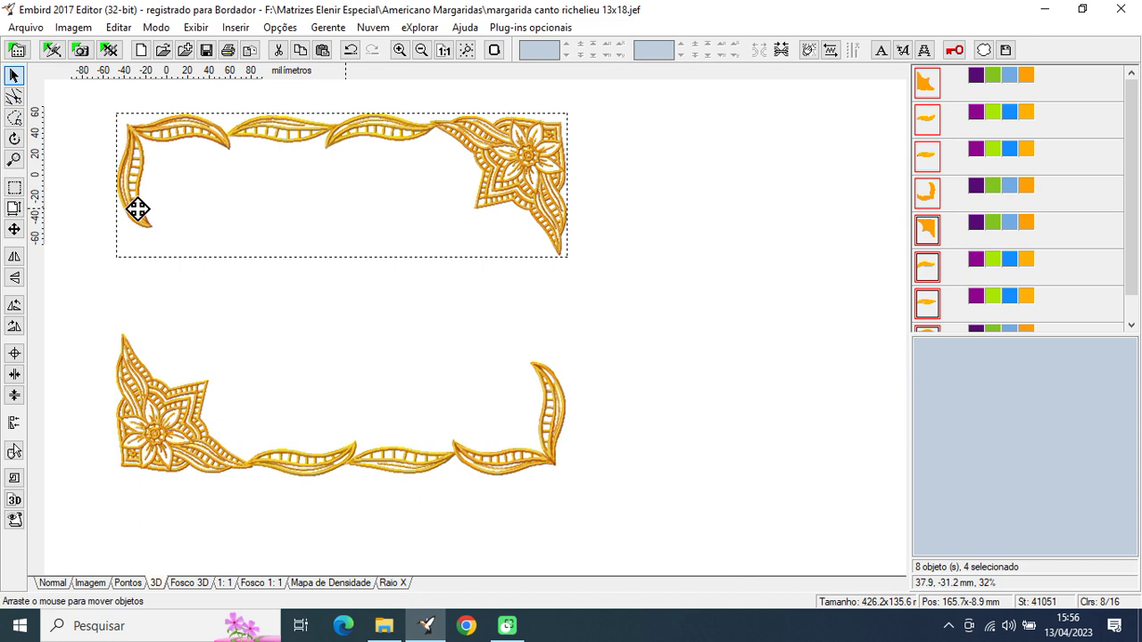
pyautogui.click(15, 193)
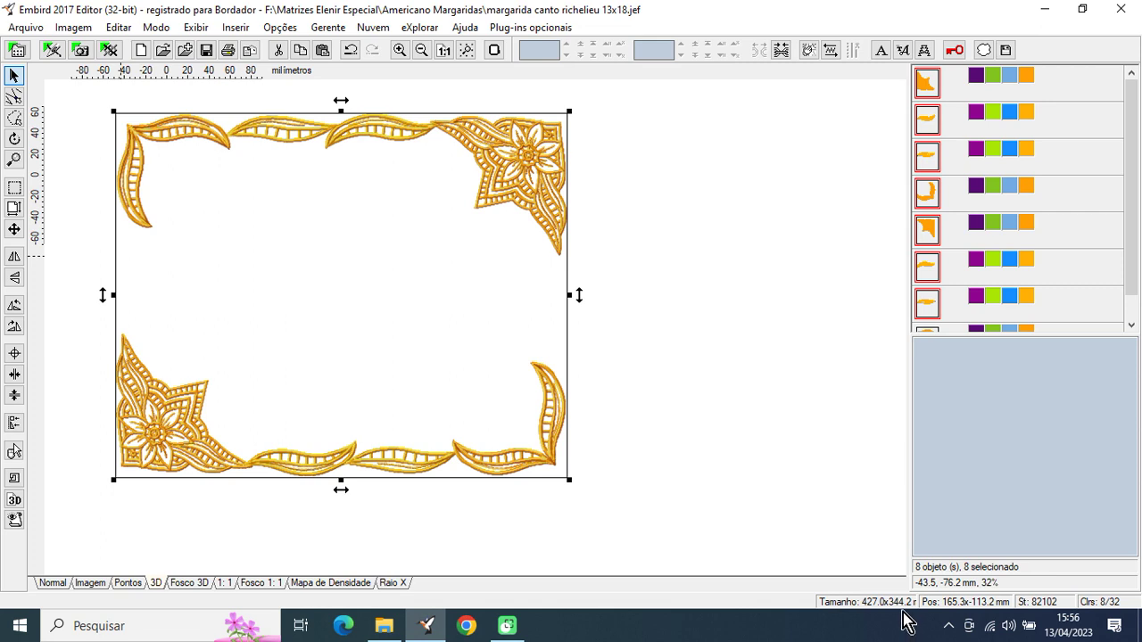
pyautogui.click(627, 298)
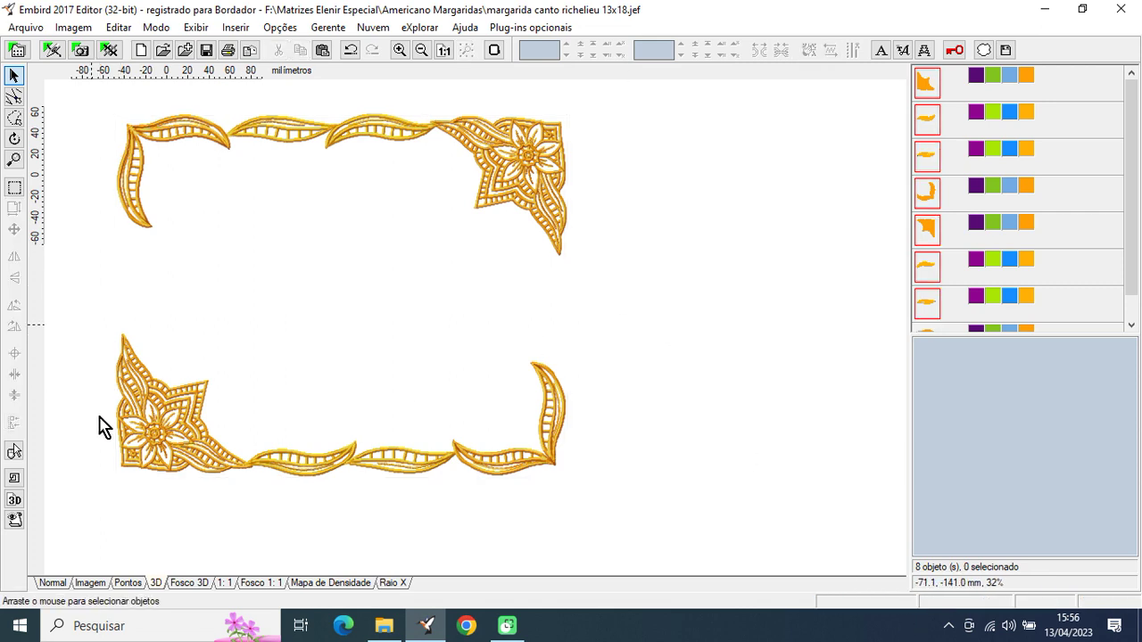
# - Lower the bottom border half so the complete frame measures about 427 x 371 mm
pyautogui.moveTo(247, 506); pyautogui.dragTo(642, 498)
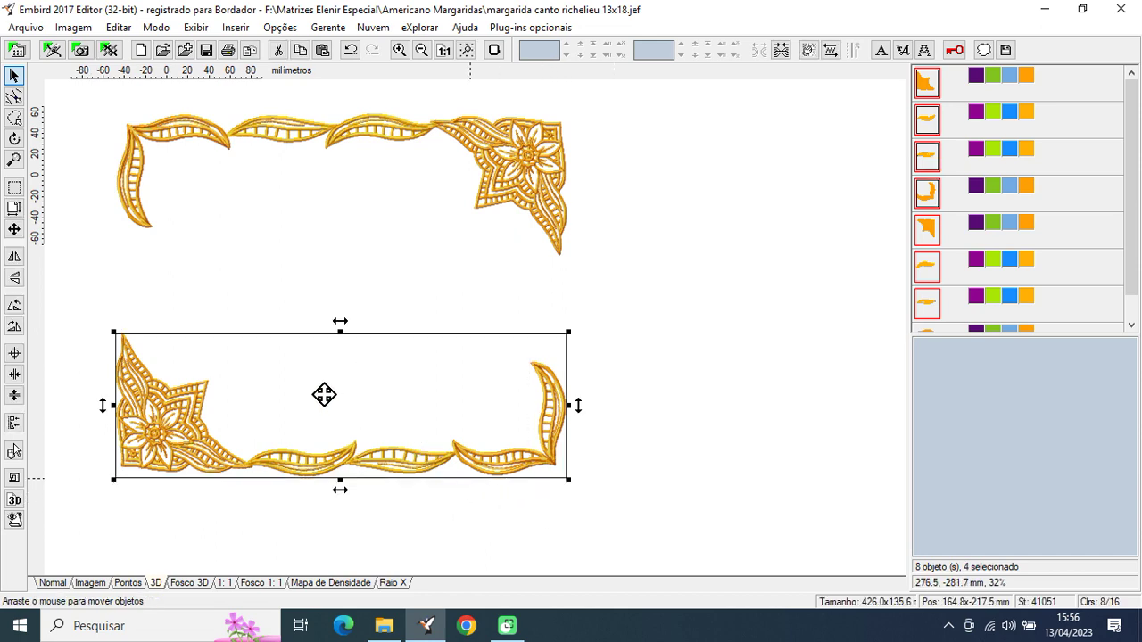
pyautogui.moveTo(324, 397); pyautogui.dragTo(324, 423)
pyautogui.click(14, 191)
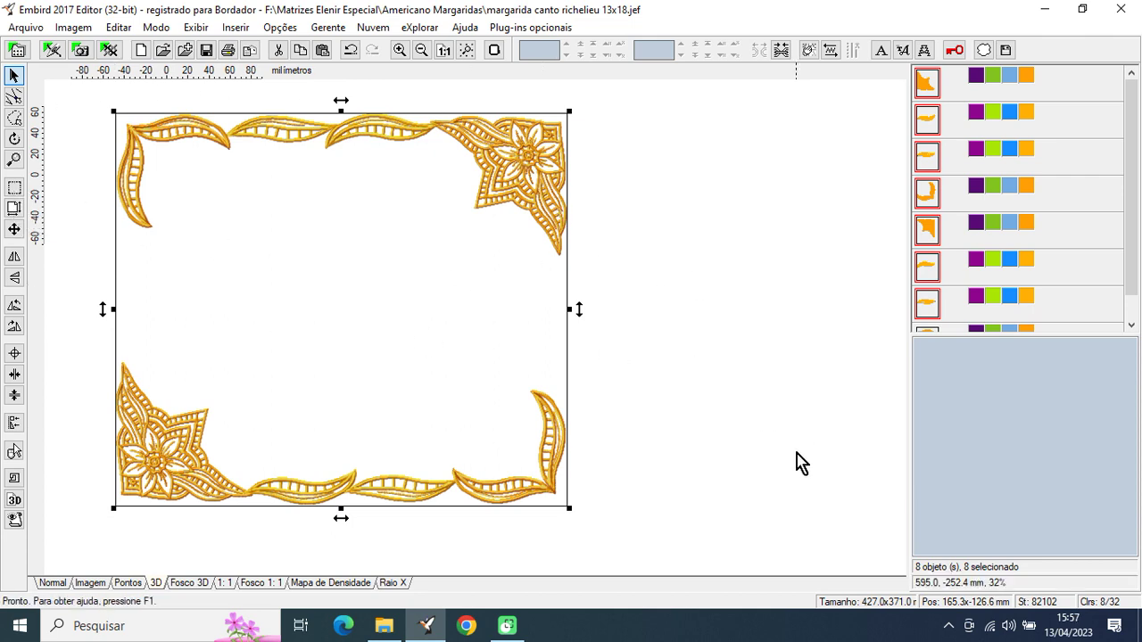
pyautogui.click(681, 339)
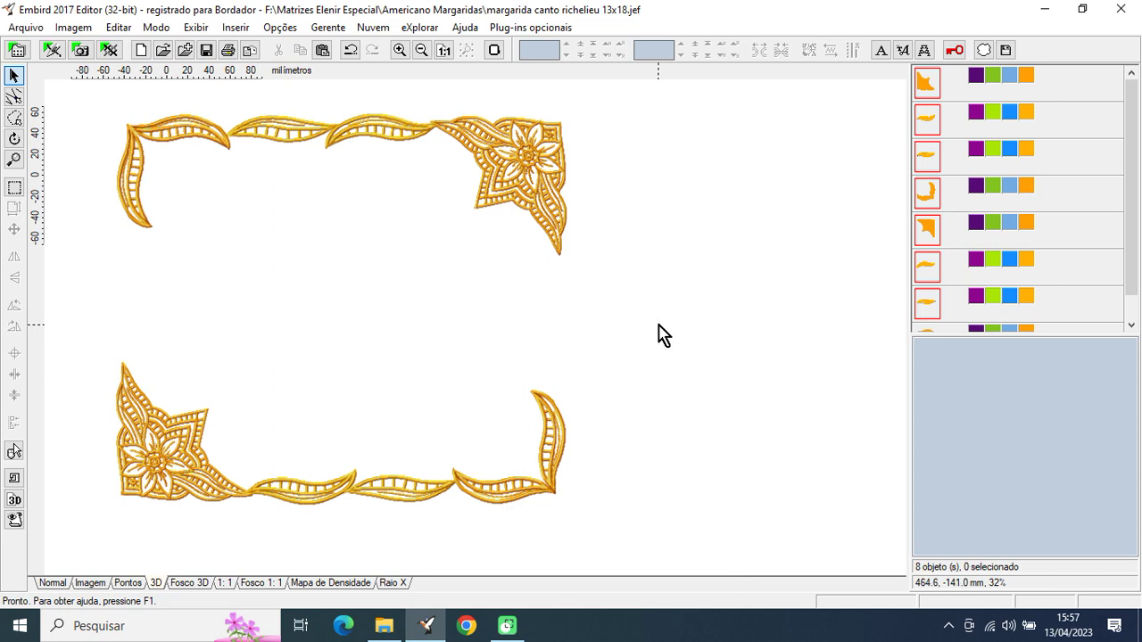
# - Try a vertical copy of the simple extension below the upper plain corner at about -34.6 x -89.2 mm, and delete it
pyautogui.click(292, 142)
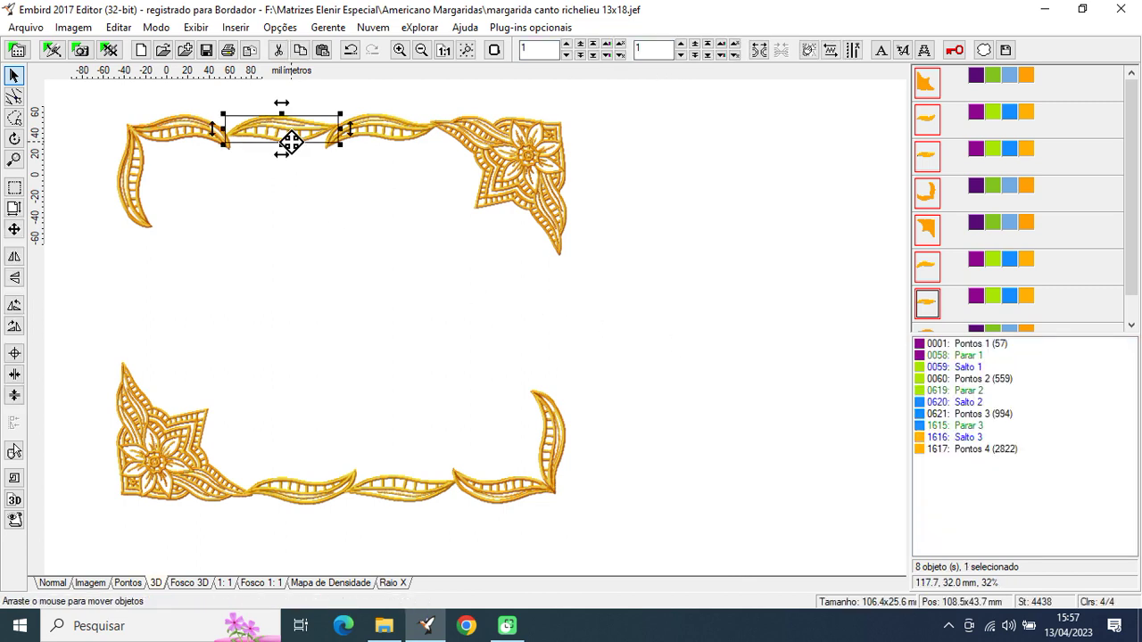
pyautogui.hotkey('ctrl', 'c')
pyautogui.hotkey('ctrl', 'v')
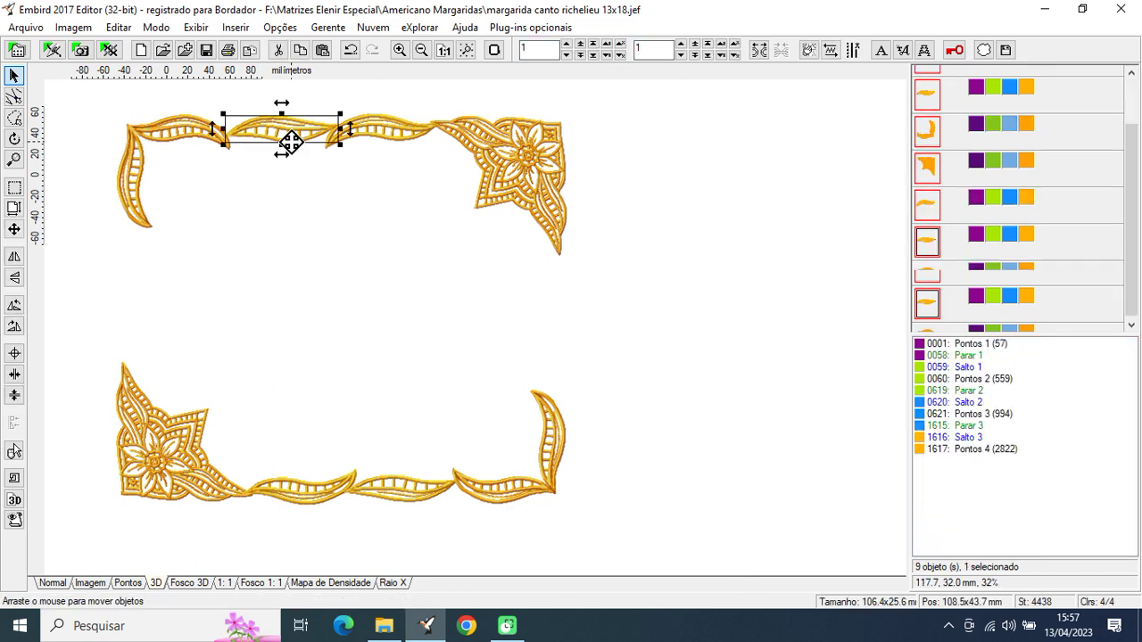
pyautogui.moveTo(278, 131); pyautogui.dragTo(286, 244)
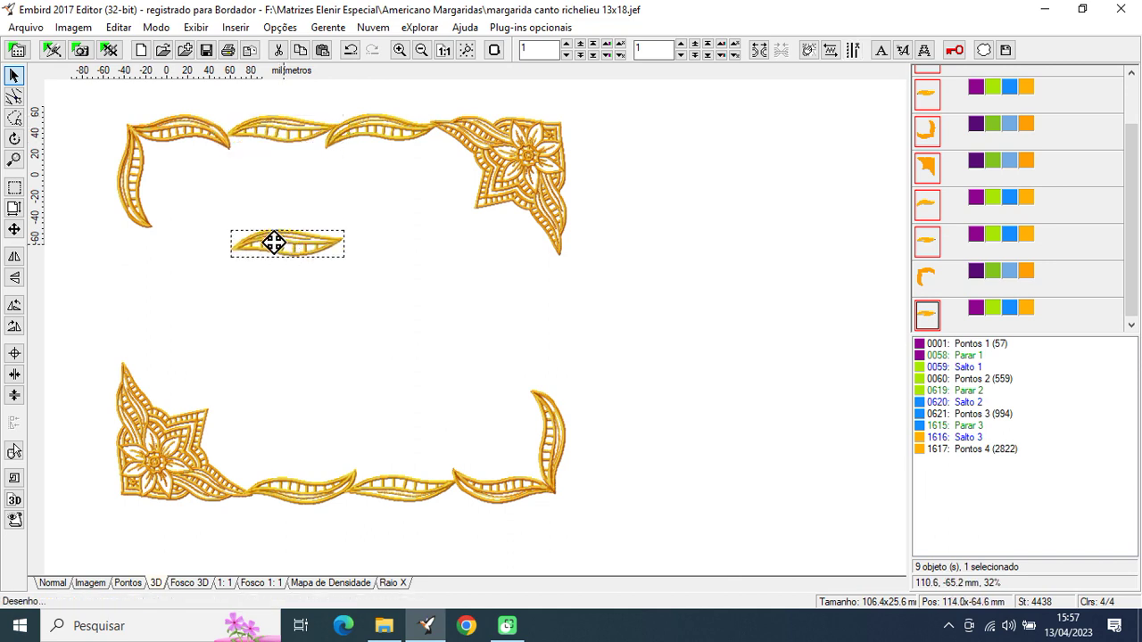
pyautogui.click(15, 305)
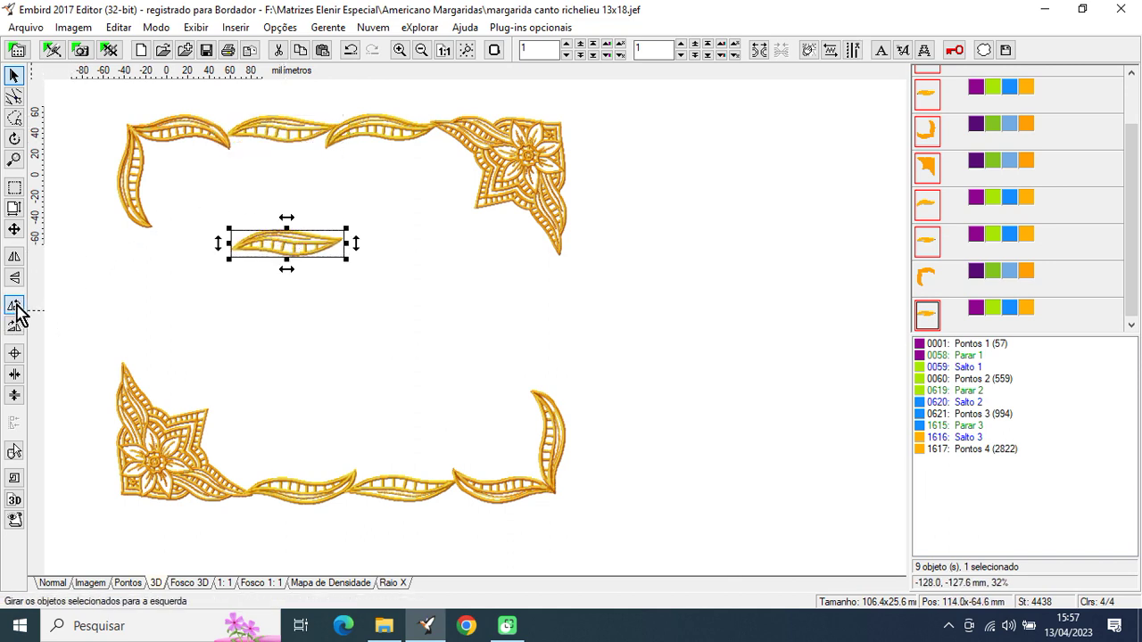
pyautogui.moveTo(292, 237); pyautogui.dragTo(134, 263)
pyautogui.click(135, 265)
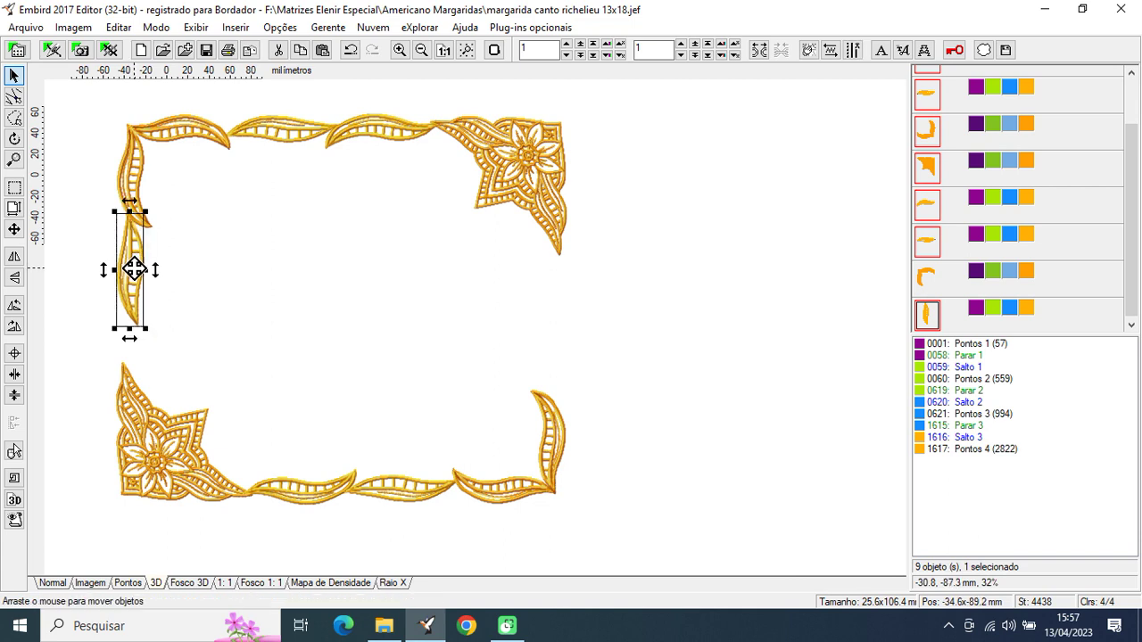
pyautogui.press('Delete')
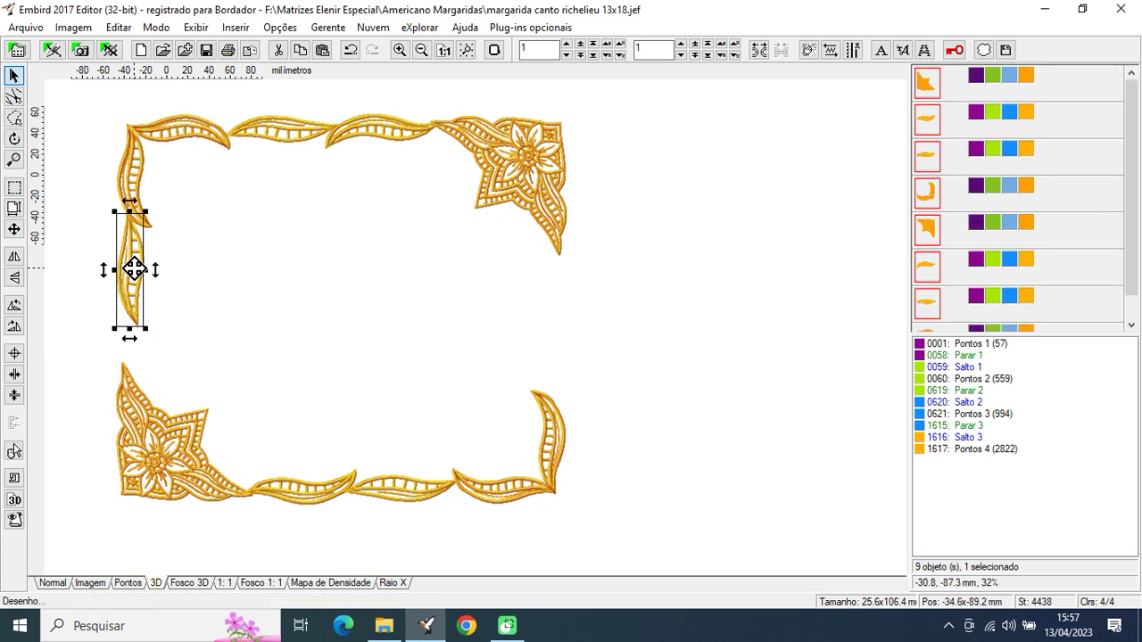
# - Start merging a file and browse to the Americano Margaridas folder on drive F:
pyautogui.click(182, 51)
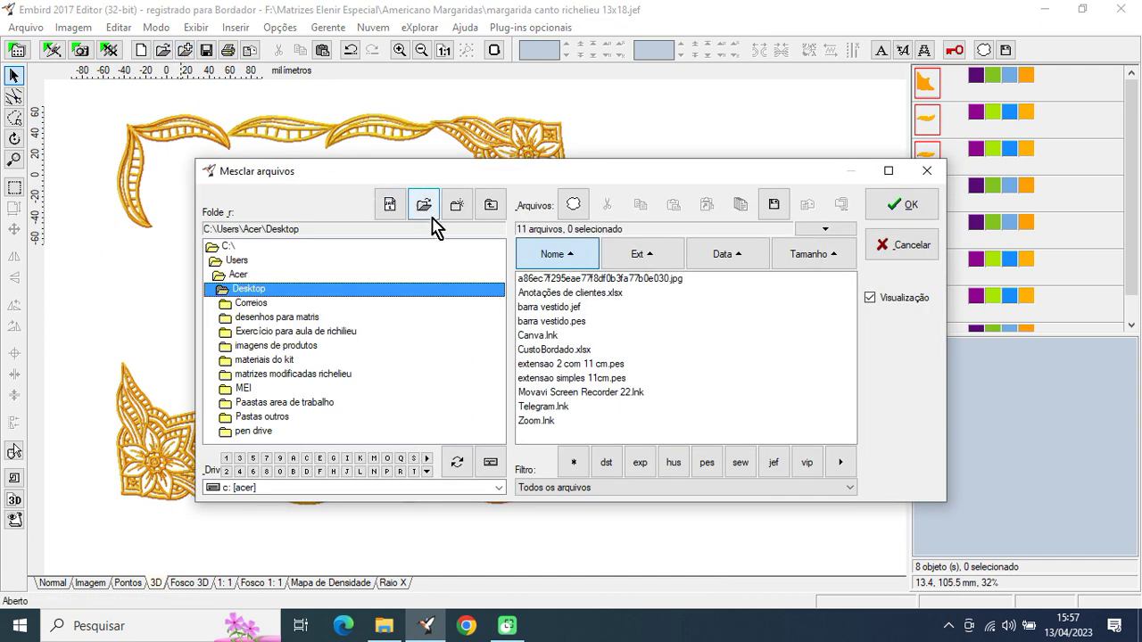
pyautogui.click(498, 488)
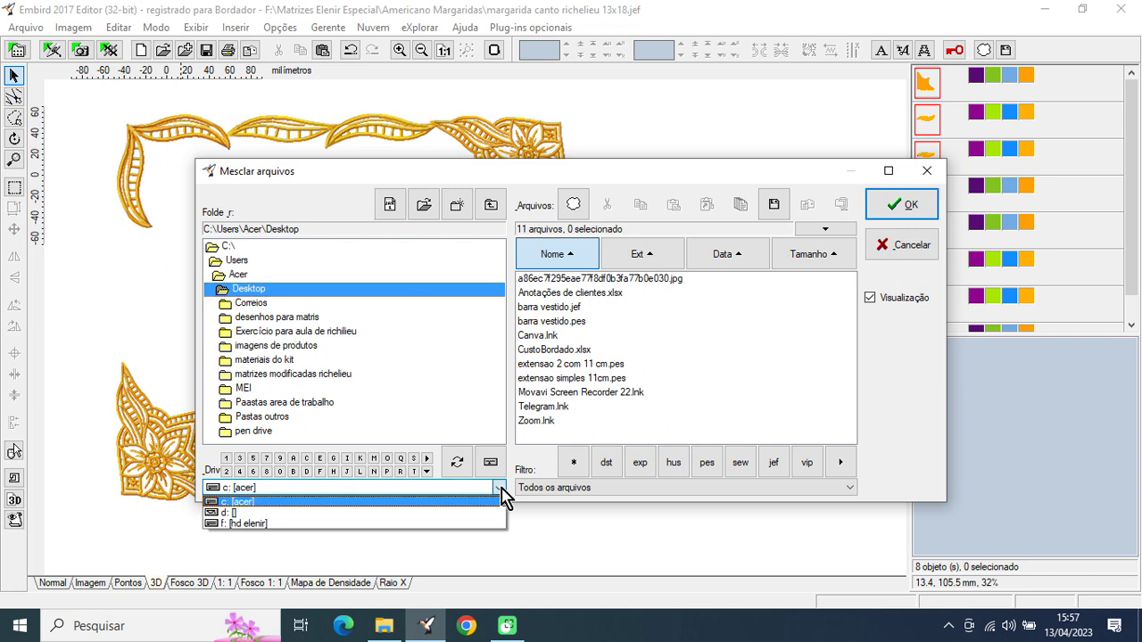
pyautogui.click(363, 524)
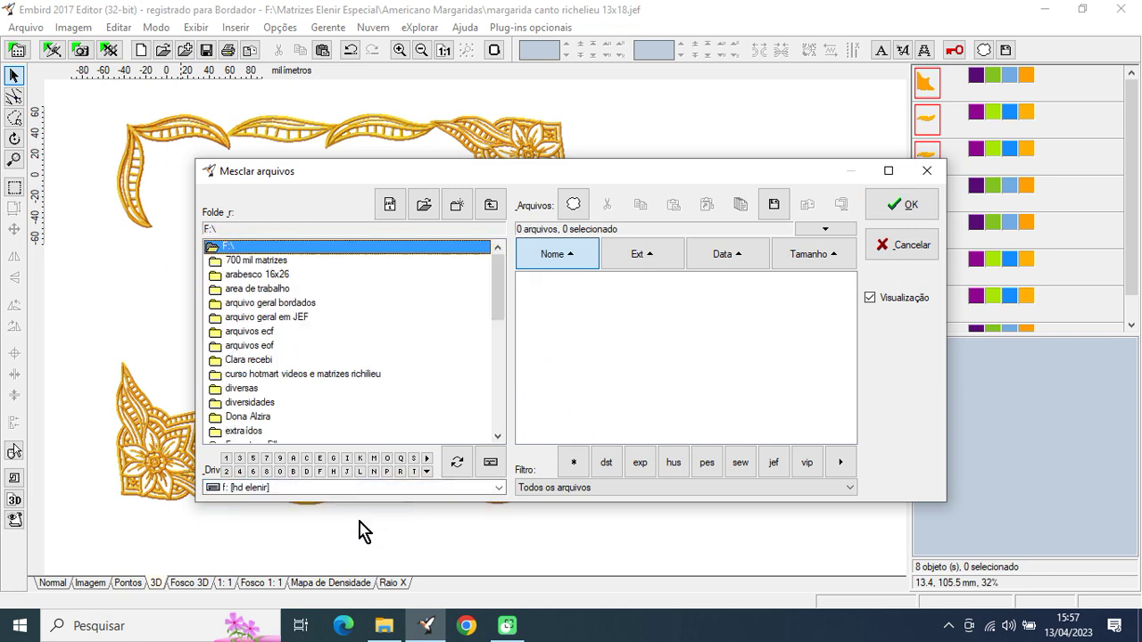
pyautogui.click(498, 436)
pyautogui.click(498, 436)
pyautogui.click(498, 436)
pyautogui.click(498, 436)
pyautogui.click(498, 436)
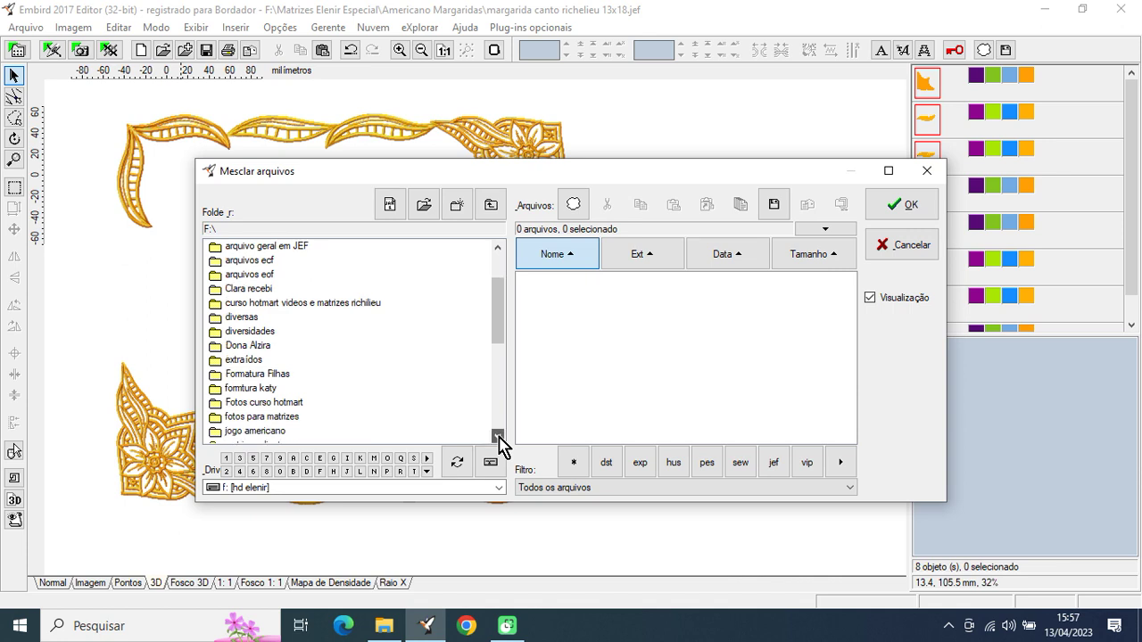
pyautogui.click(497, 437)
pyautogui.click(498, 436)
pyautogui.click(498, 437)
pyautogui.click(498, 437)
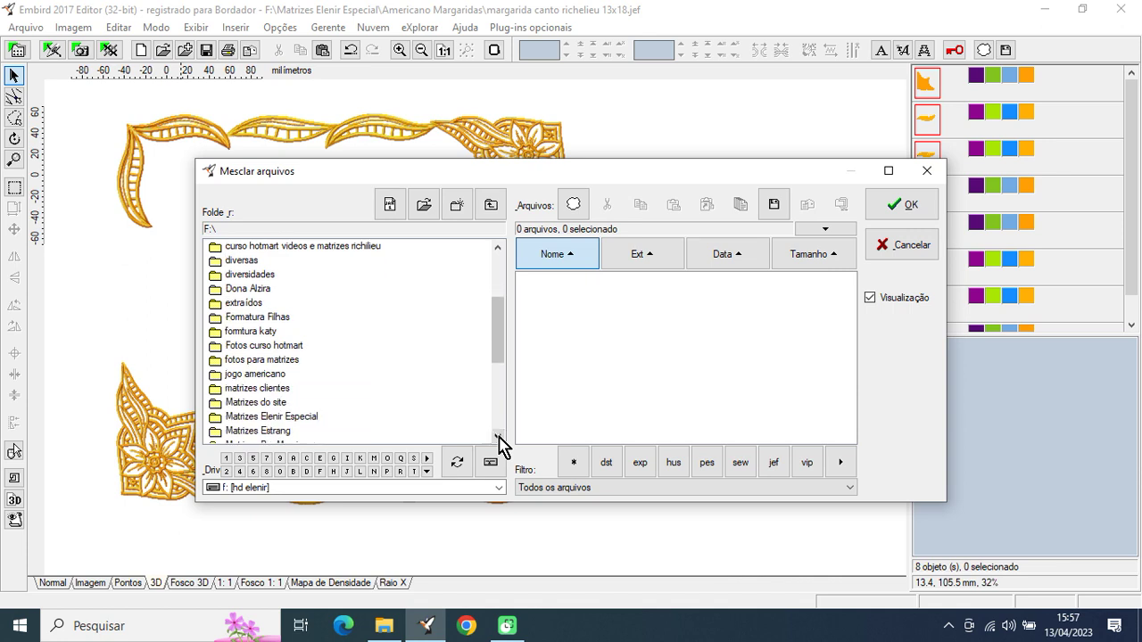
pyautogui.doubleClick(298, 417)
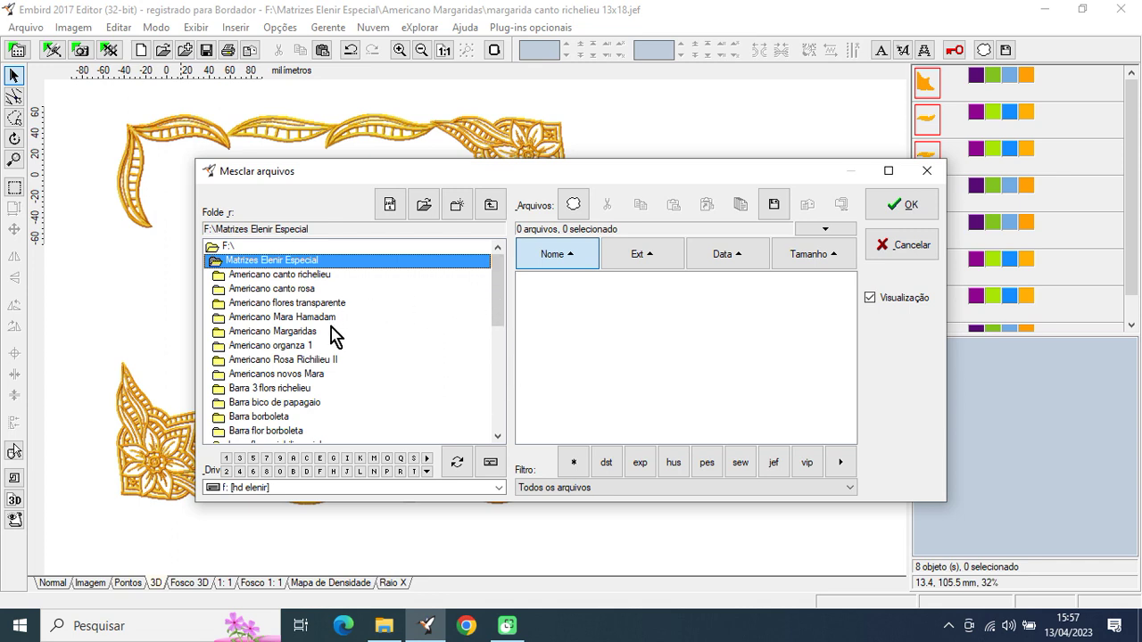
pyautogui.doubleClick(298, 333)
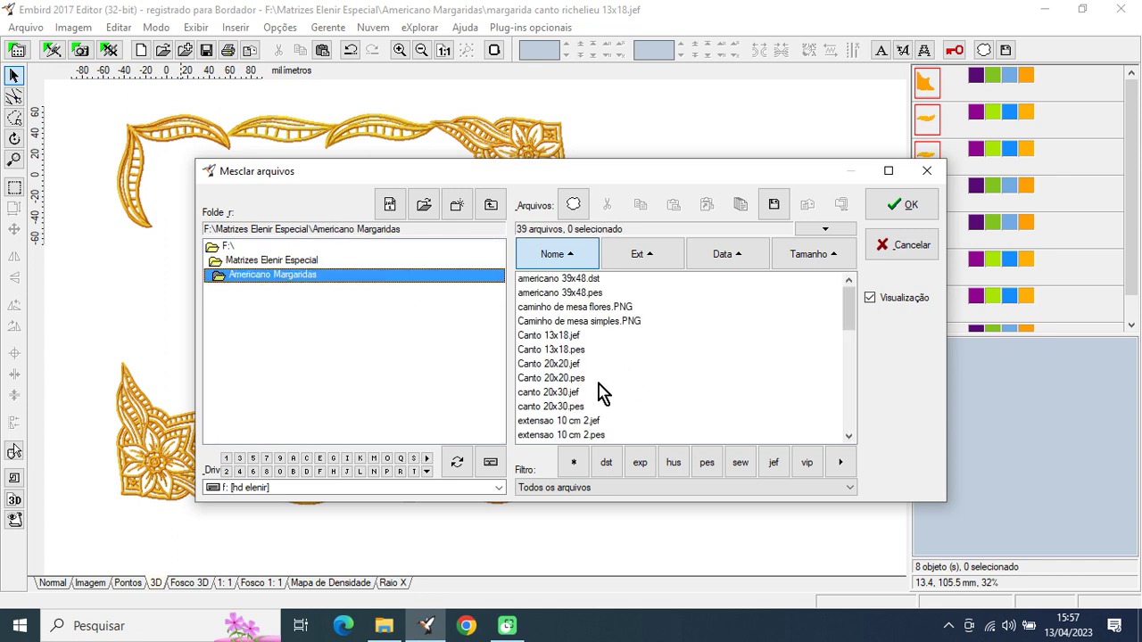
# - Merge extensao 10 cm 2.pes, rotate it left to vertical, and place it above the lower-left daisy corner at about -34.2 x -141.9 mm
pyautogui.click(596, 435)
pyautogui.click(898, 204)
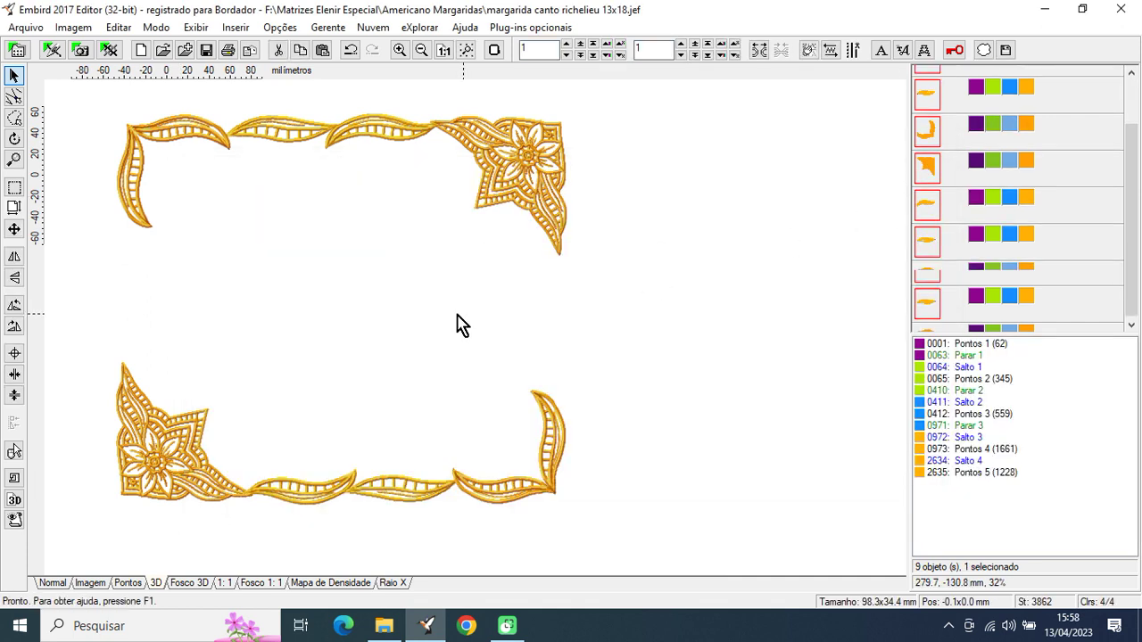
pyautogui.moveTo(183, 171); pyautogui.dragTo(208, 232)
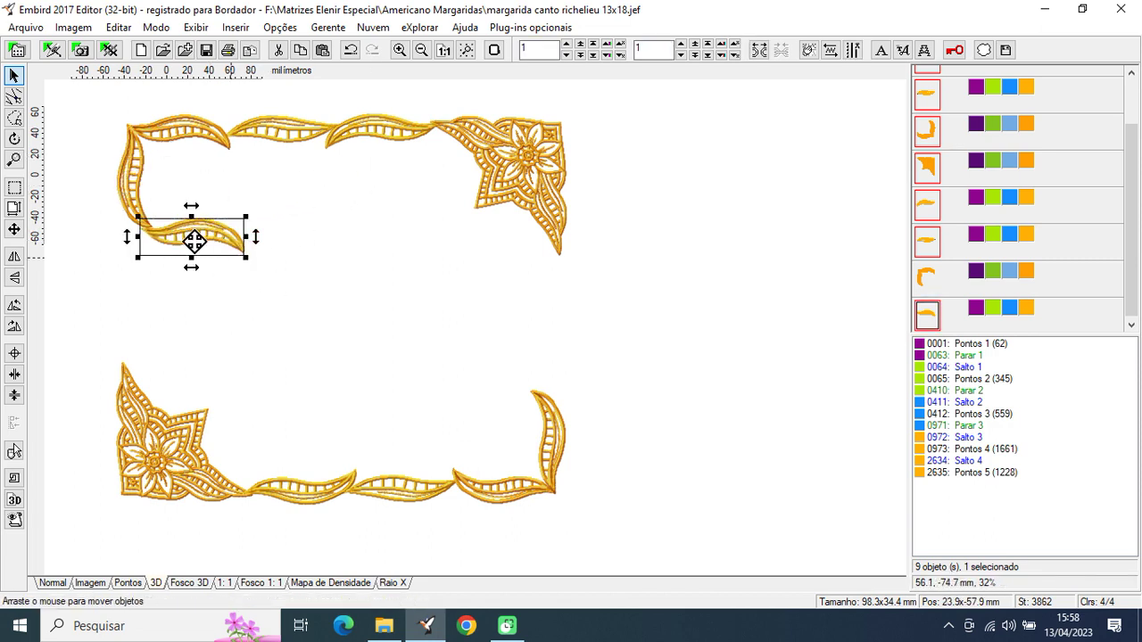
pyautogui.click(16, 305)
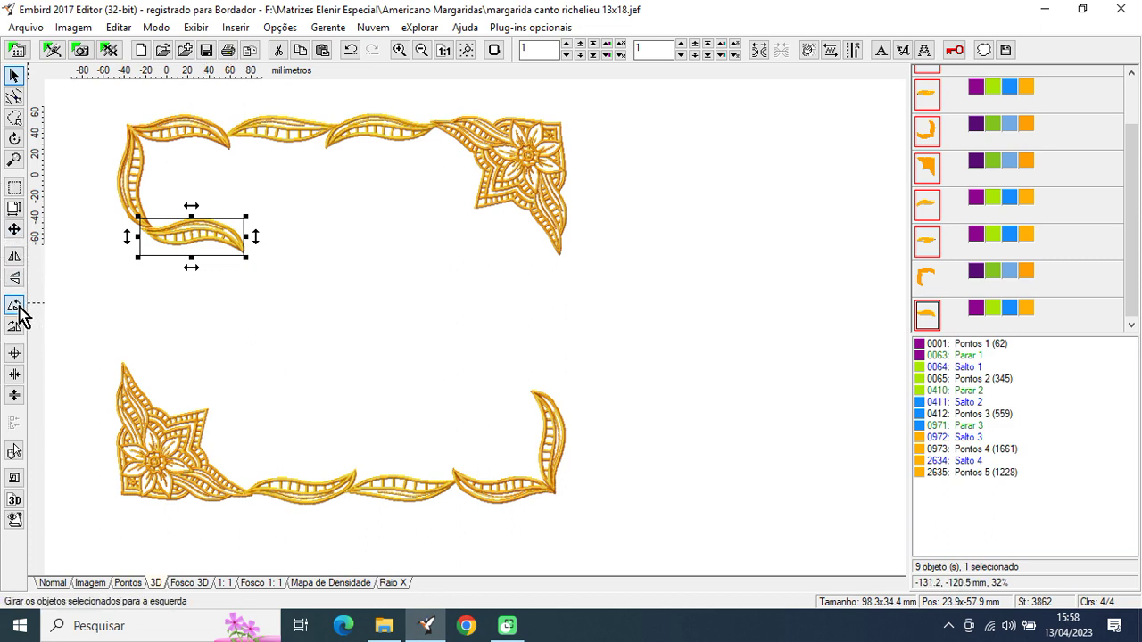
pyautogui.moveTo(186, 258); pyautogui.dragTo(126, 328)
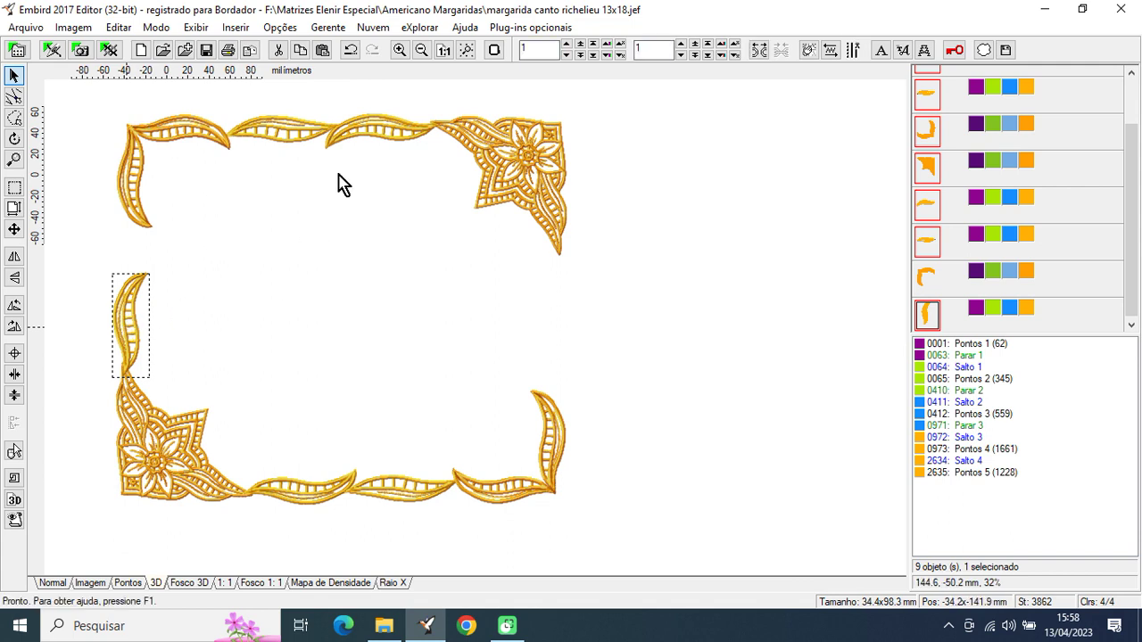
# - Merge extensao 10 cm simples.pes from the Americano Margaridas folder into the design
pyautogui.click(188, 50)
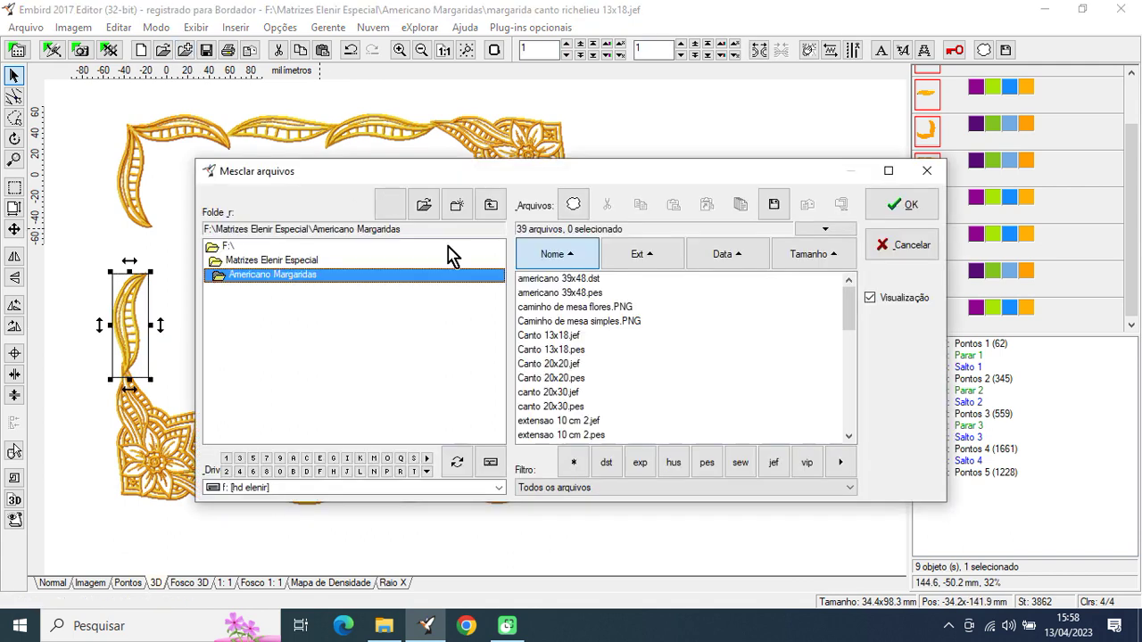
pyautogui.click(849, 437)
pyautogui.click(848, 436)
pyautogui.click(848, 436)
pyautogui.click(849, 436)
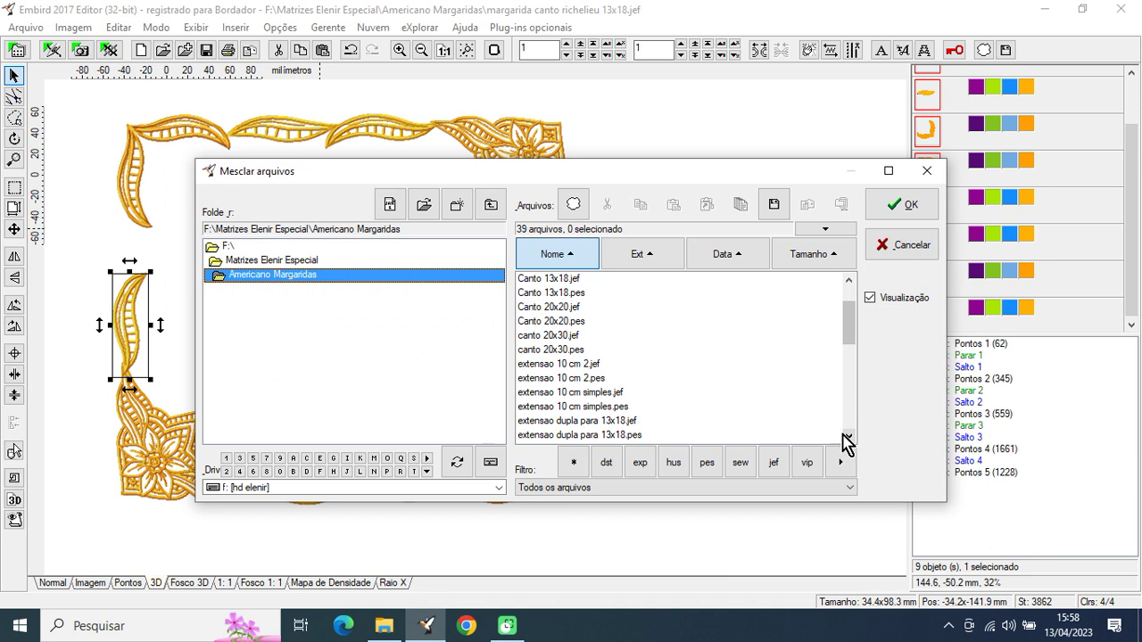
pyautogui.click(604, 408)
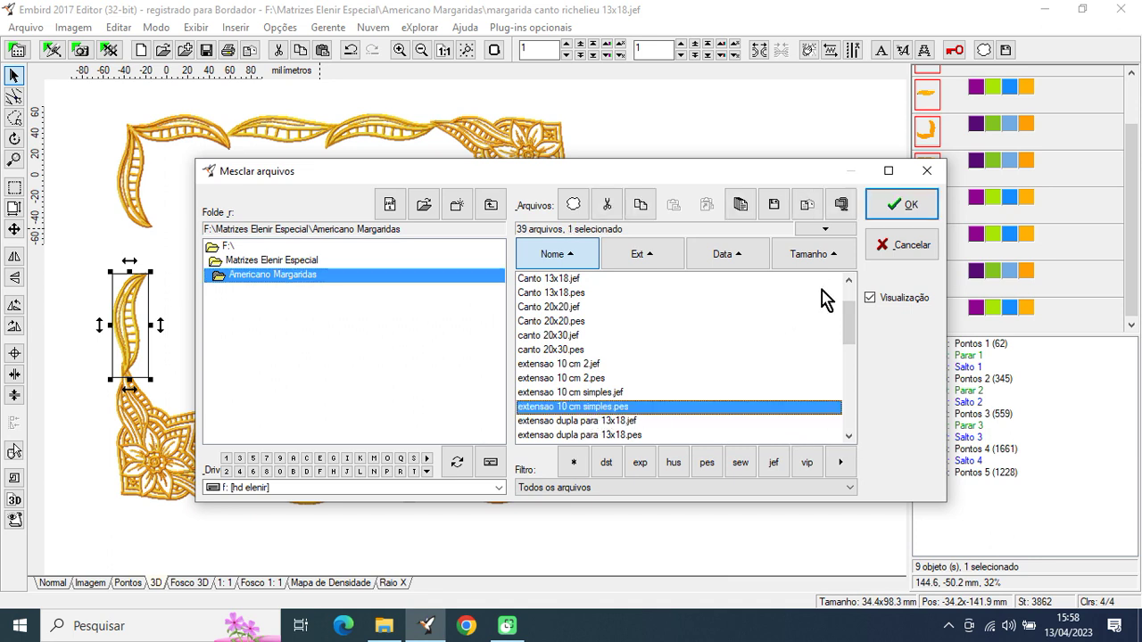
pyautogui.click(894, 211)
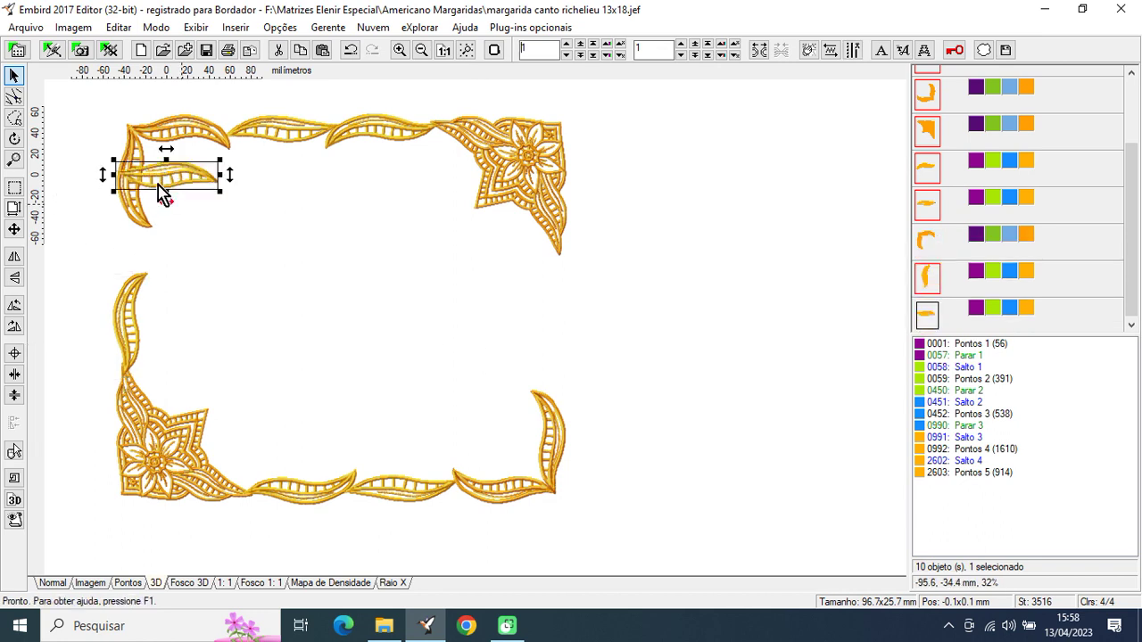
# - Try the merged simple extension vertically in the gap on the frame's left side at about -46.5 x -77.2 mm
pyautogui.moveTo(163, 178); pyautogui.dragTo(237, 259)
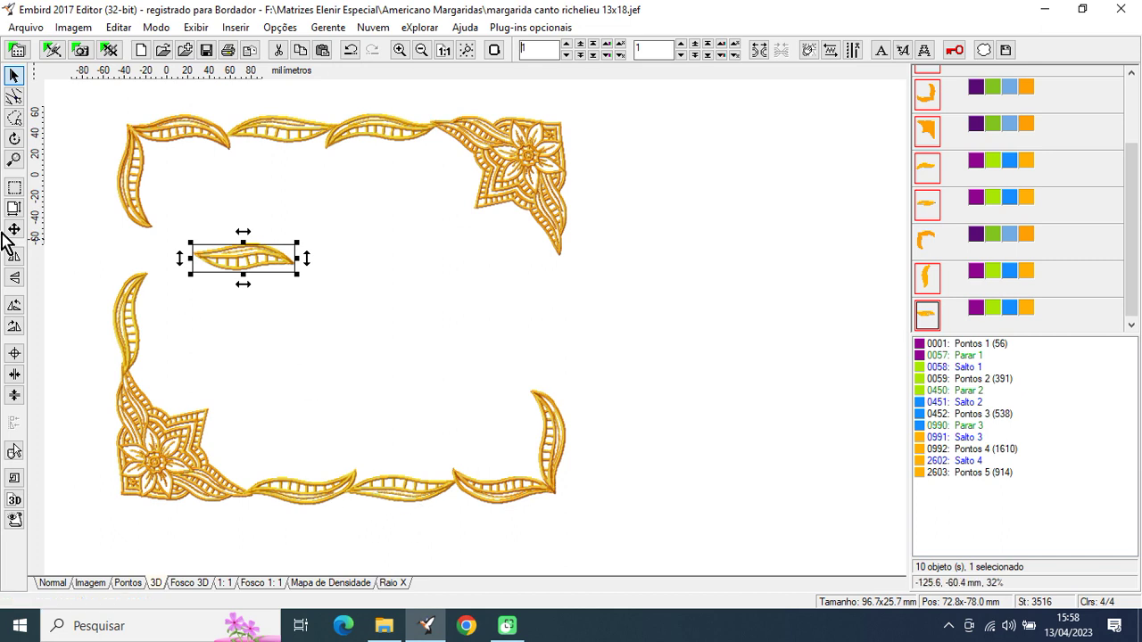
pyautogui.click(14, 305)
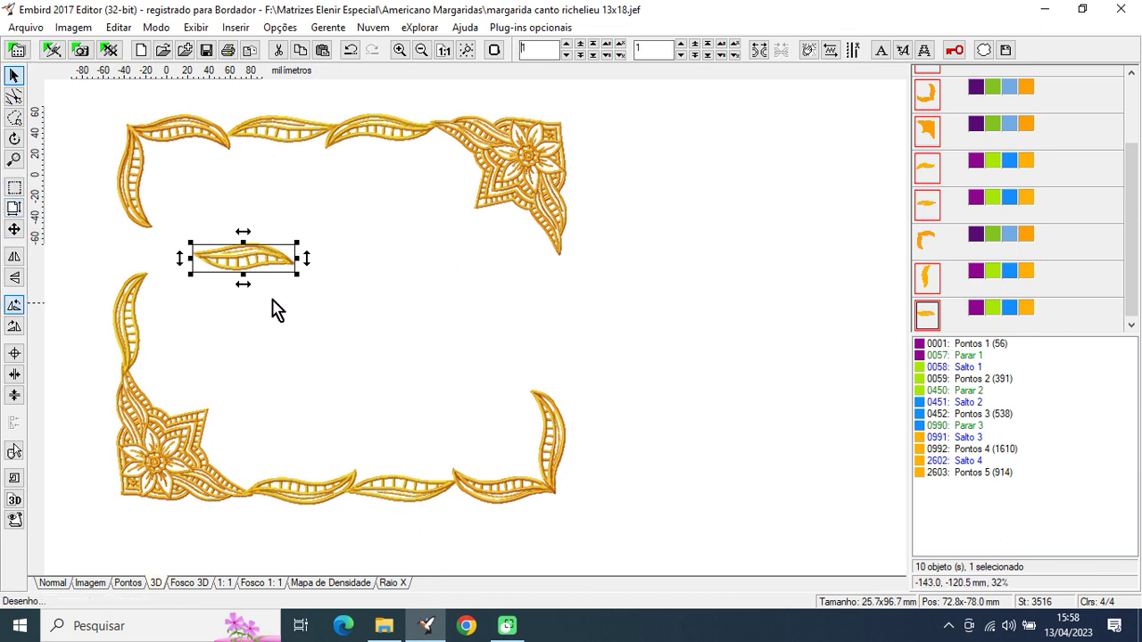
pyautogui.moveTo(242, 256); pyautogui.dragTo(115, 256)
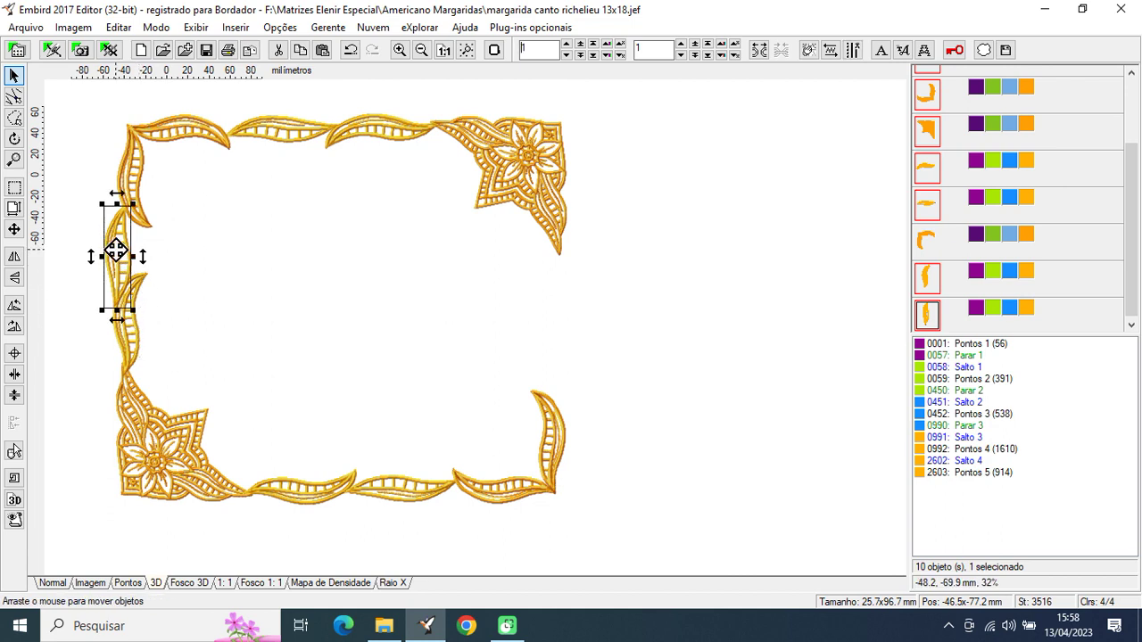
# - Move the simple extension out of the gap, rotate it right to horizontal, and centre it in the hoop
pyautogui.moveTo(128, 252); pyautogui.dragTo(158, 250)
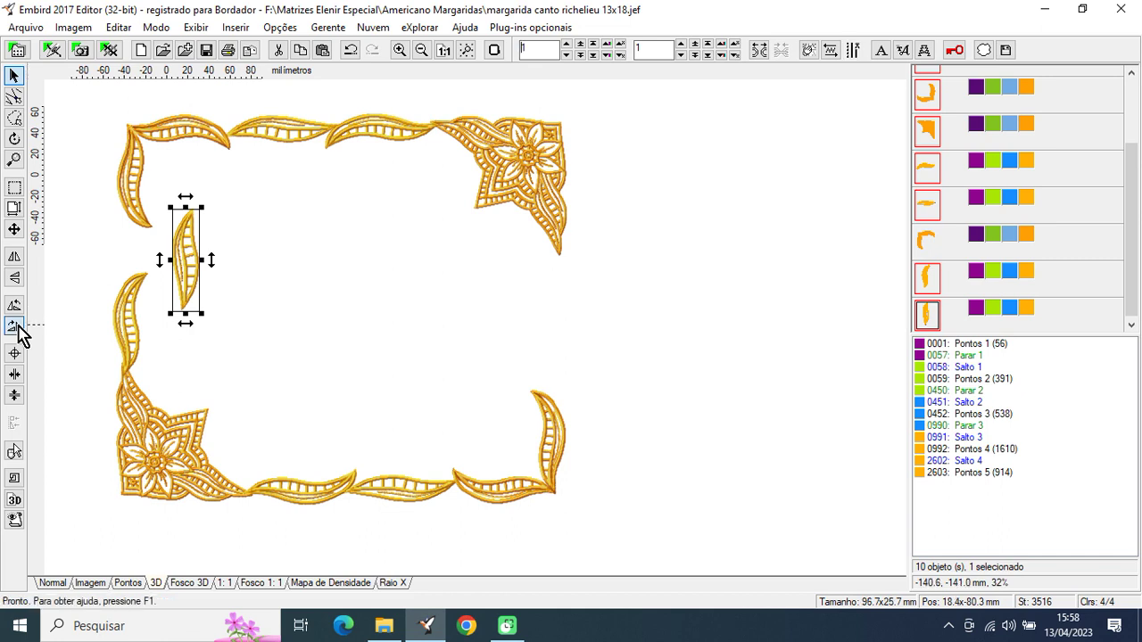
pyautogui.click(16, 326)
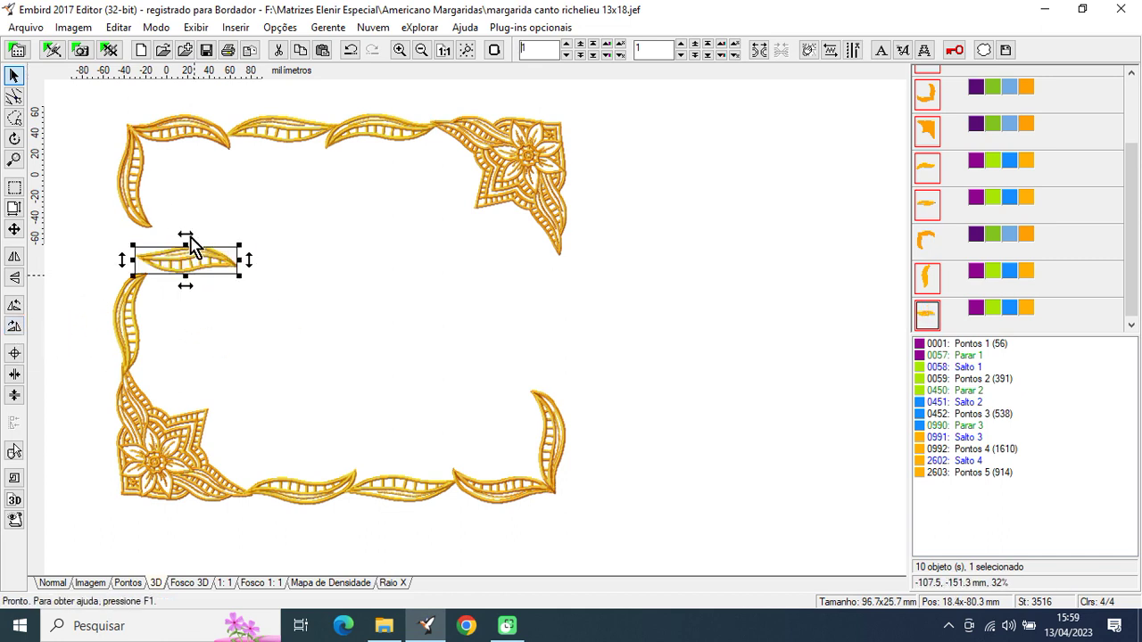
pyautogui.click(195, 257)
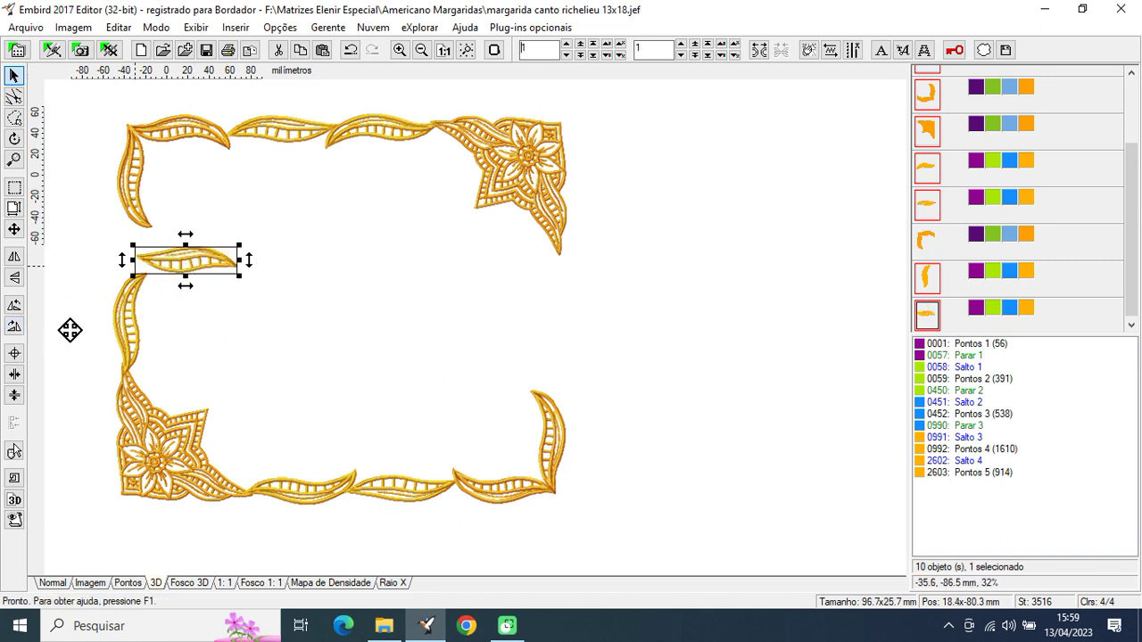
pyautogui.click(14, 353)
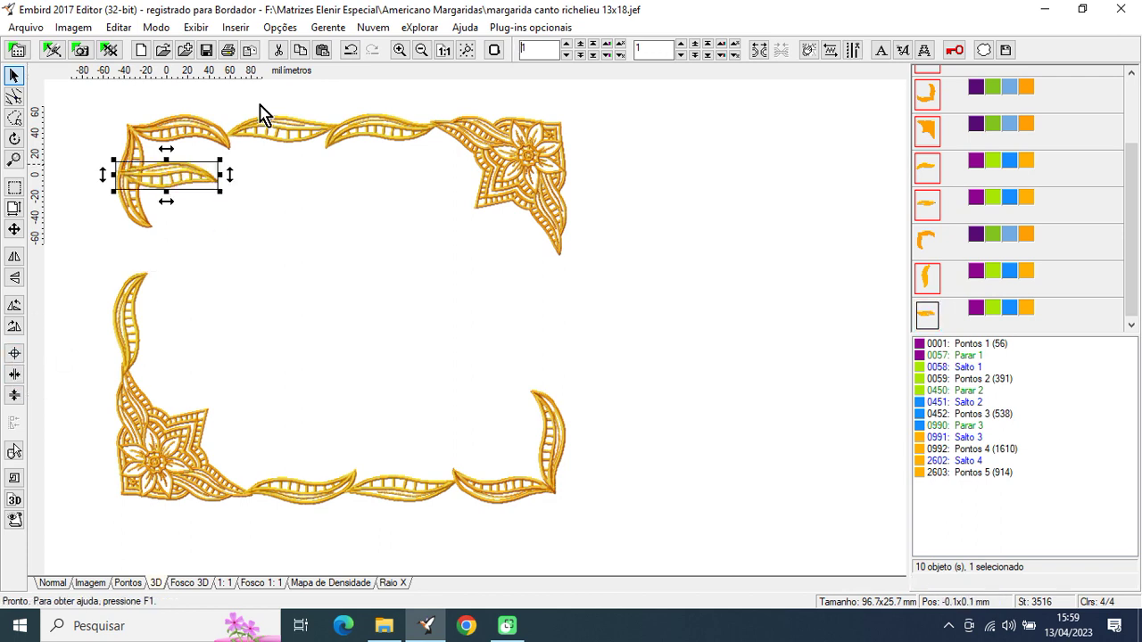
# - Shorten the simple extension's width to about 86 mm without keeping its proportions
pyautogui.click(14, 212)
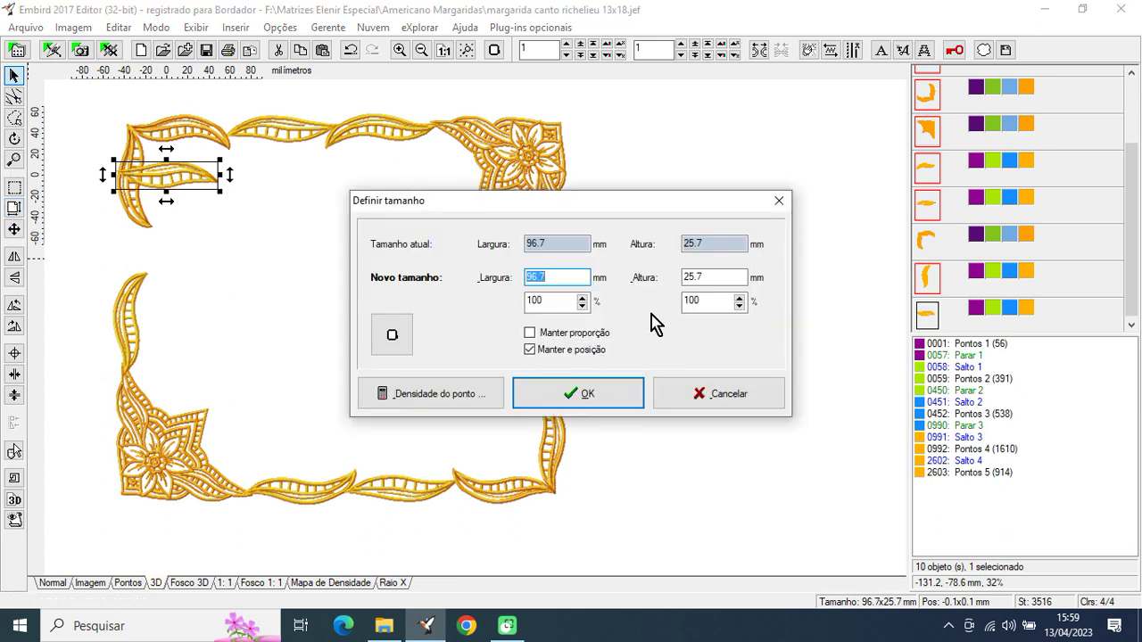
pyautogui.click(582, 304)
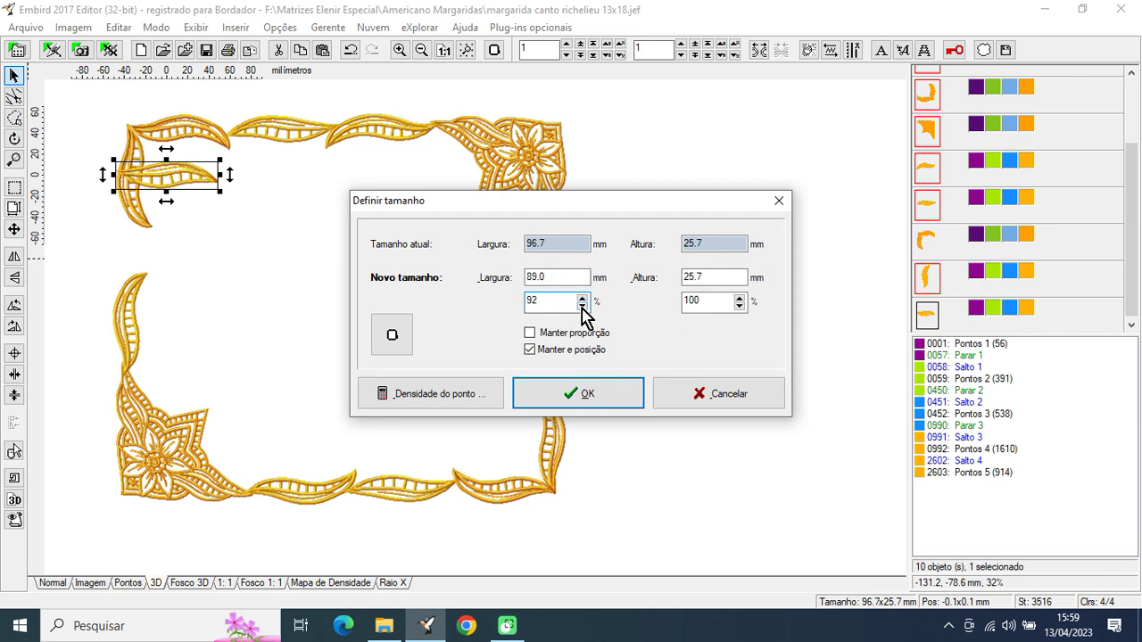
pyautogui.click(596, 399)
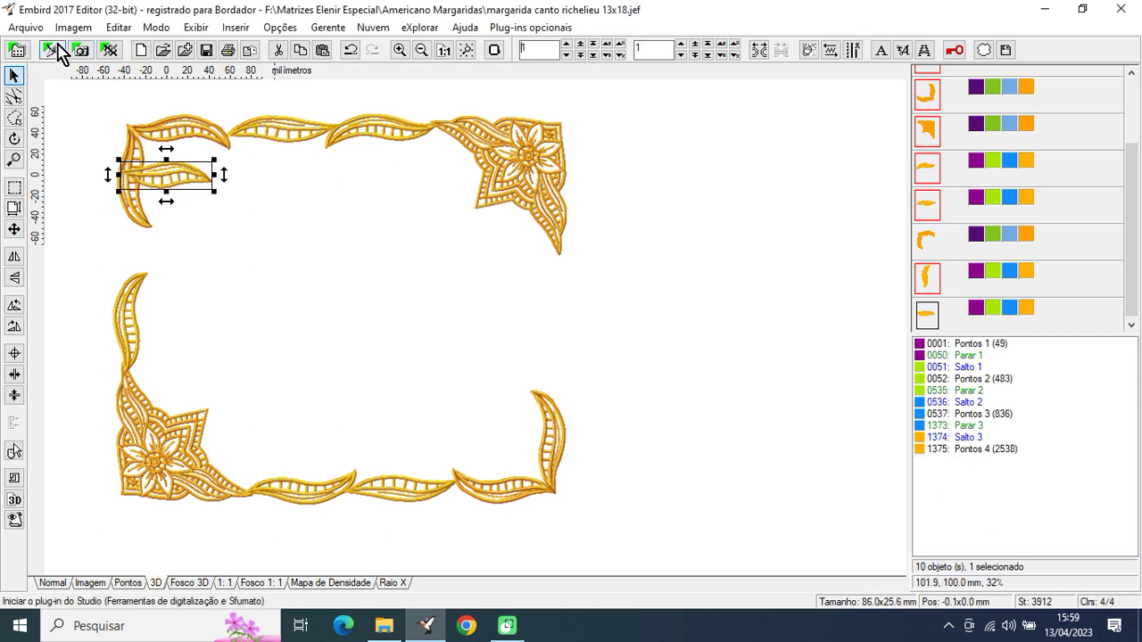
# - Save the selected simple extension to the desktop as extensao simples com 8 cm in PES format, accepting the older version 1 format
pyautogui.click(26, 28)
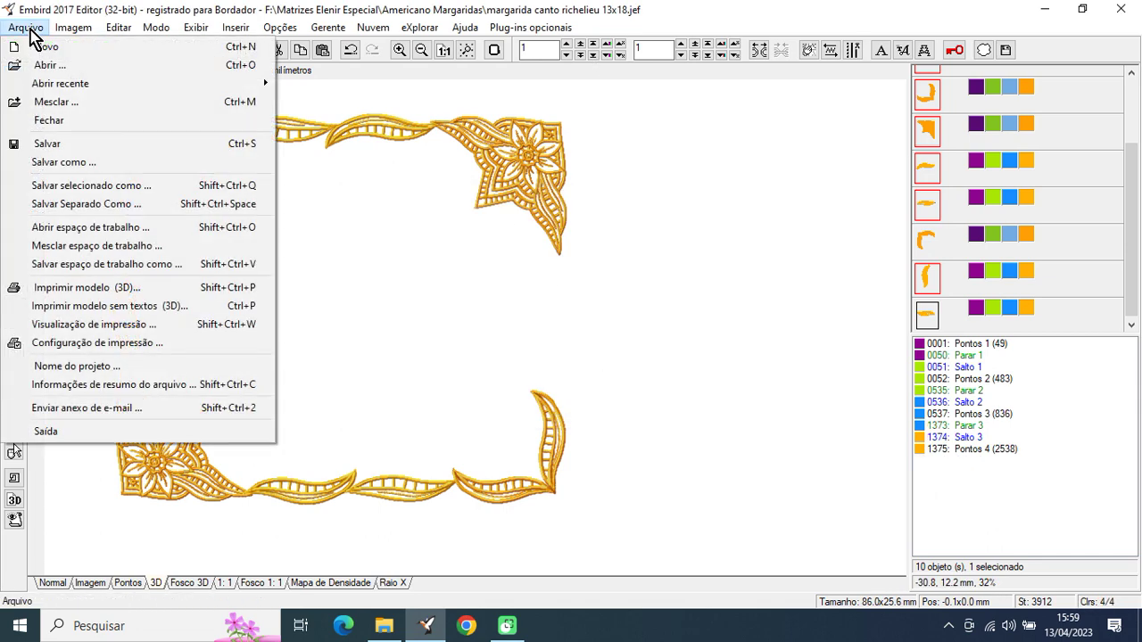
pyautogui.click(93, 187)
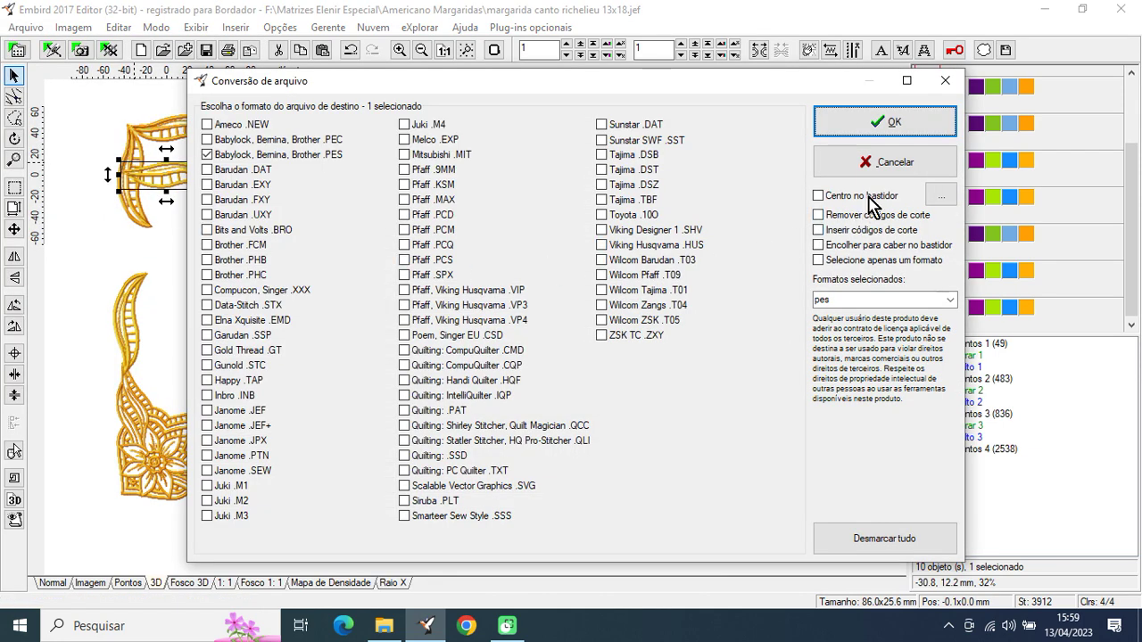
pyautogui.click(883, 122)
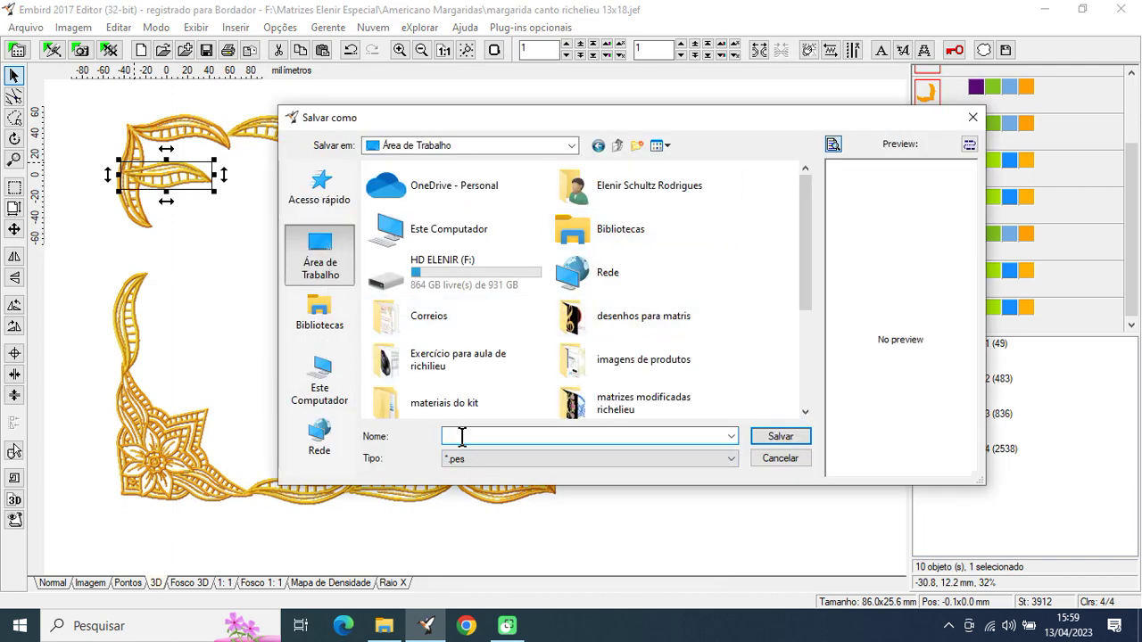
pyautogui.write('exten')
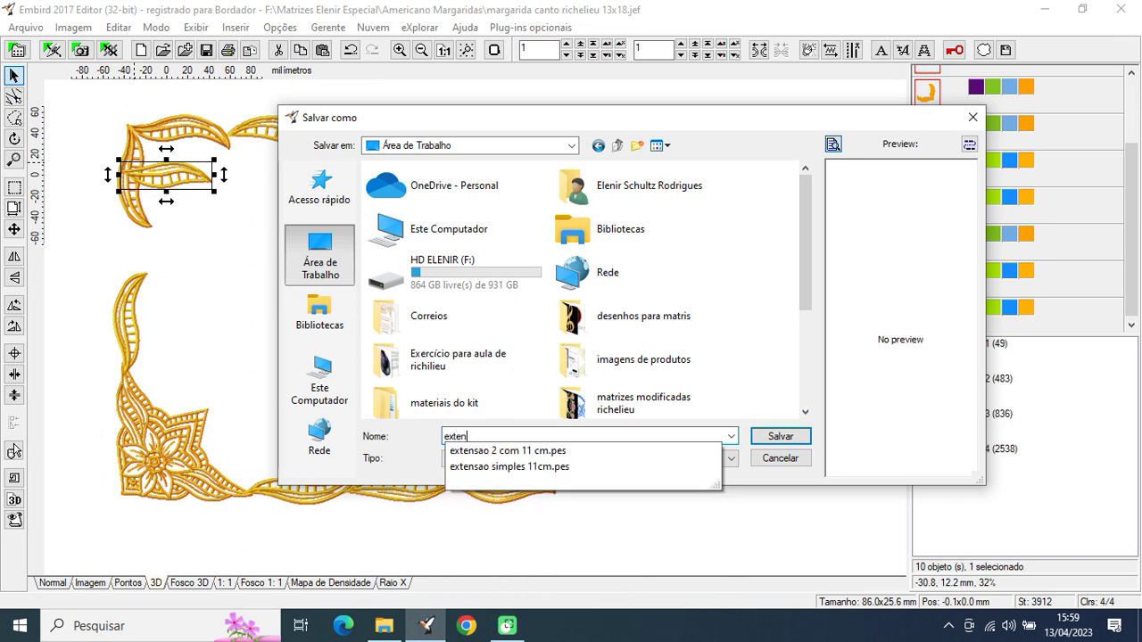
pyautogui.write('sao si')
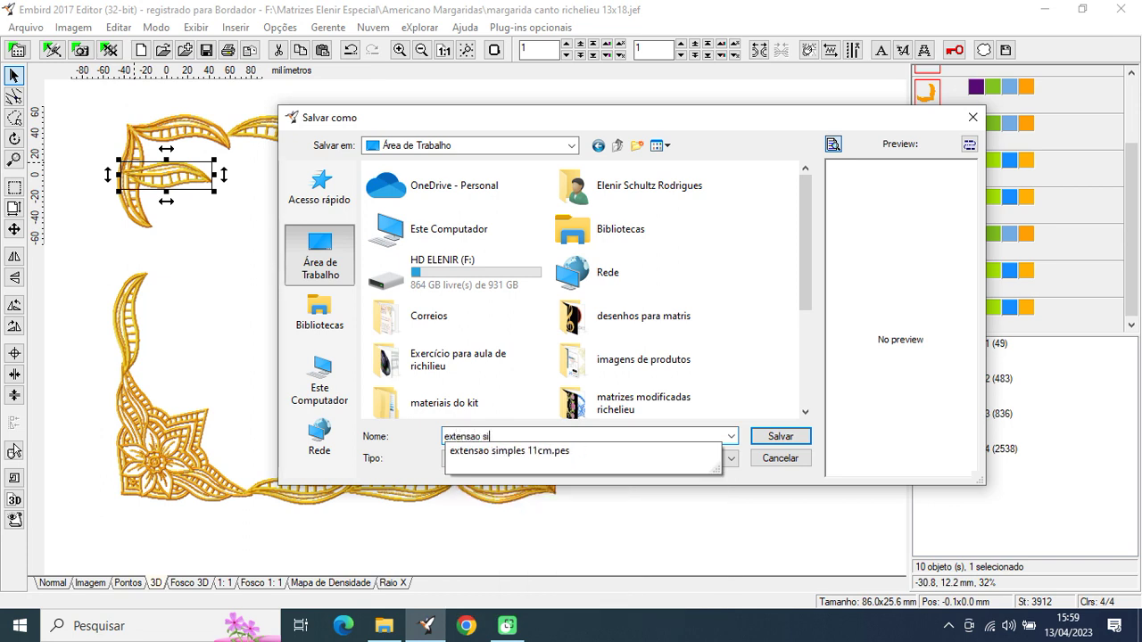
pyautogui.write('mples com 9')
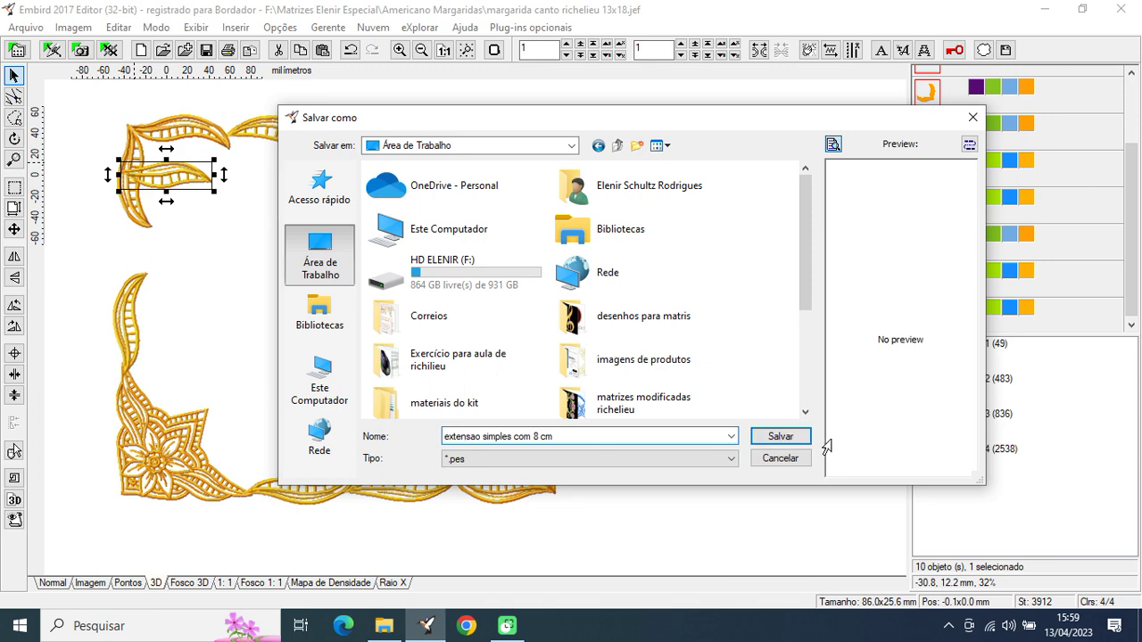
pyautogui.click(782, 438)
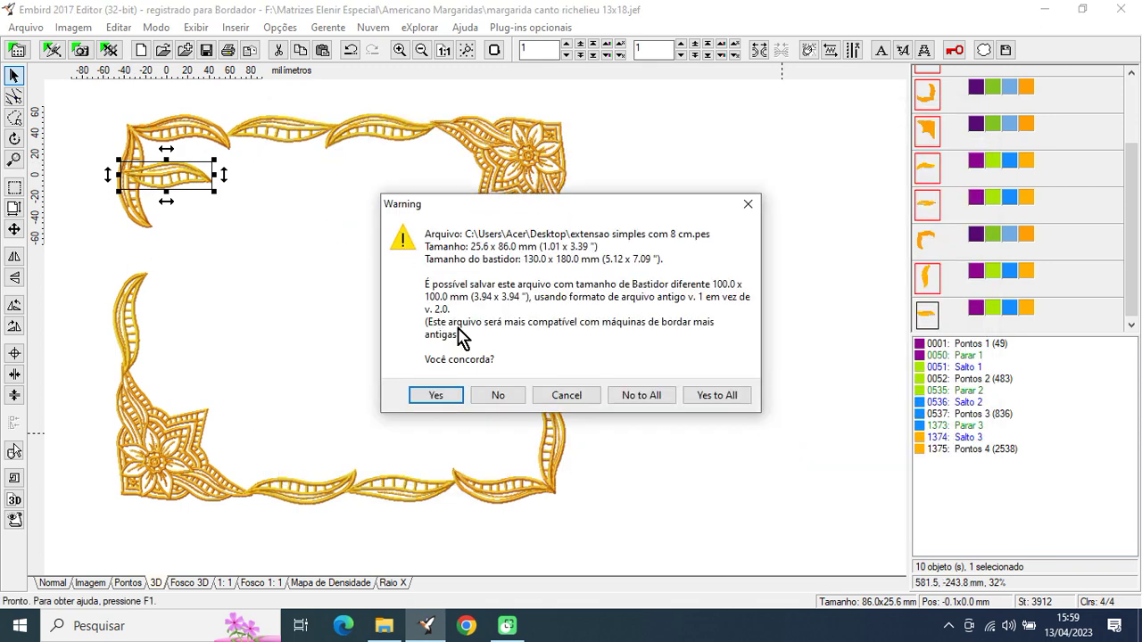
pyautogui.click(440, 396)
# - Move the shortened extension inside the frame to about 187.6 x -92.2 mm and rotate the curved extension above the daisy corner right to horizontal
pyautogui.moveTo(183, 176); pyautogui.dragTo(335, 275)
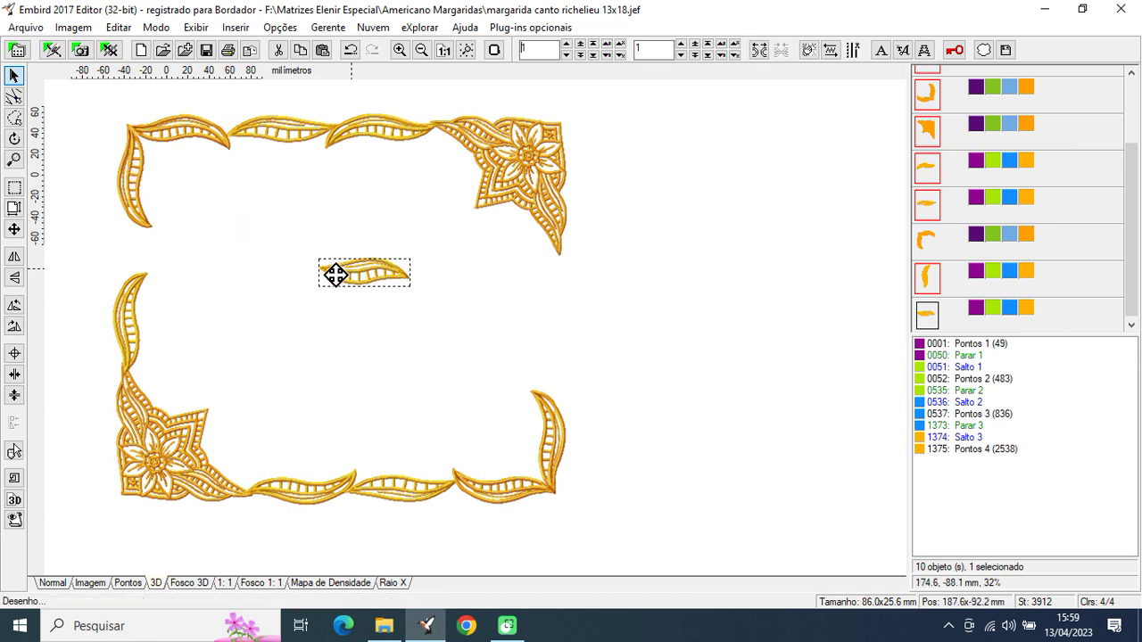
pyautogui.click(131, 309)
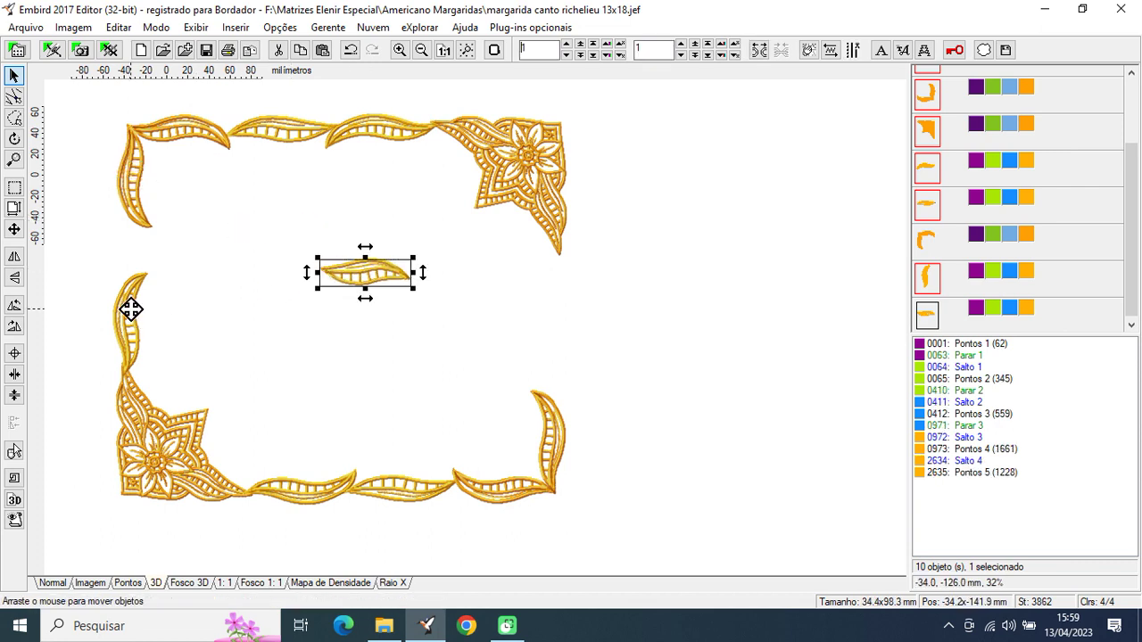
pyautogui.click(14, 327)
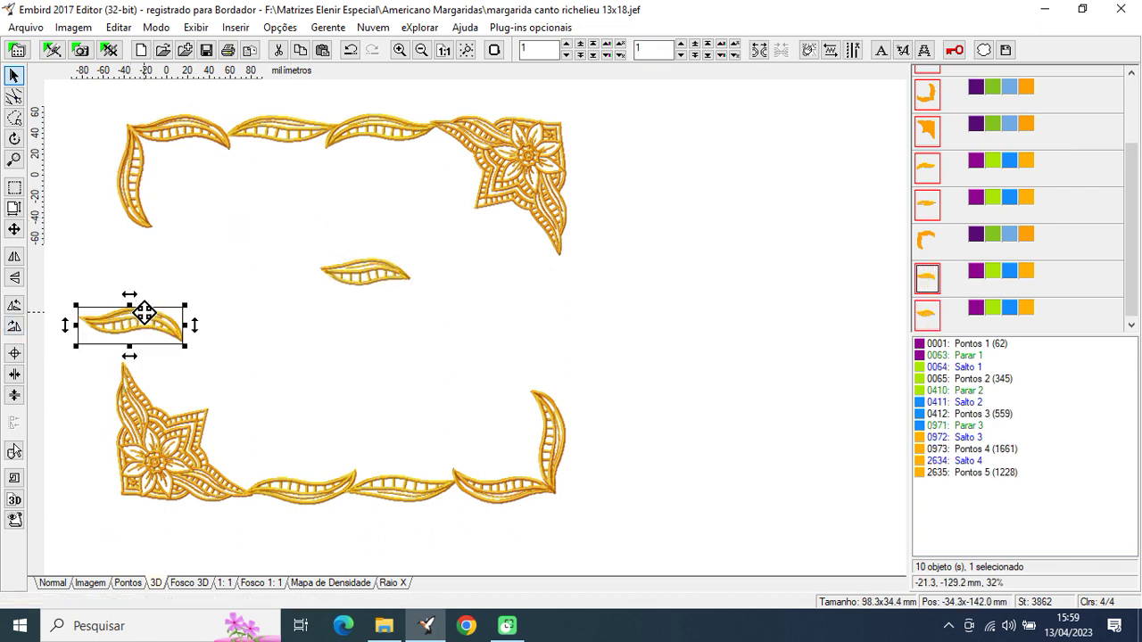
# - Centre the curved extension in the hoop and shorten its width to about 88.4 mm without keeping its proportions
pyautogui.click(15, 354)
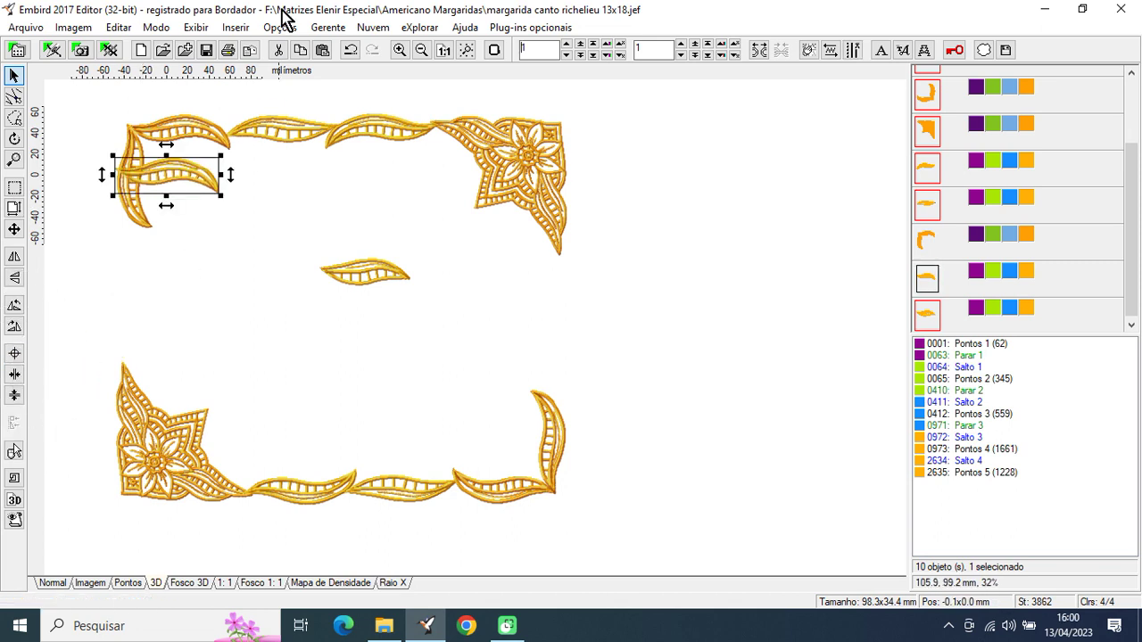
pyautogui.click(15, 209)
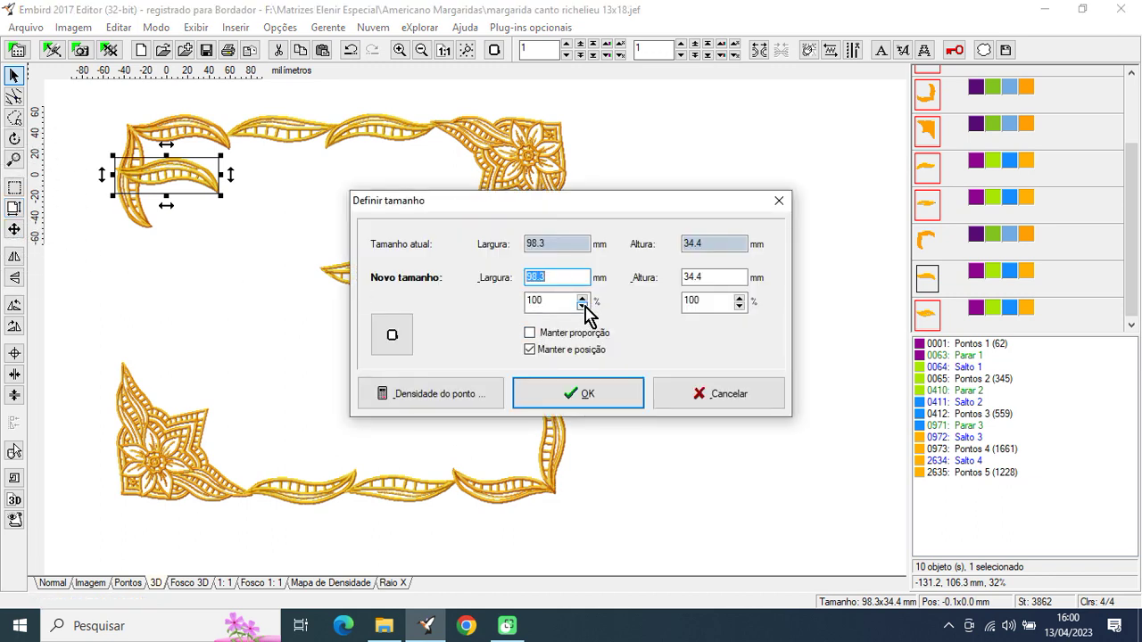
pyautogui.press('Tab')
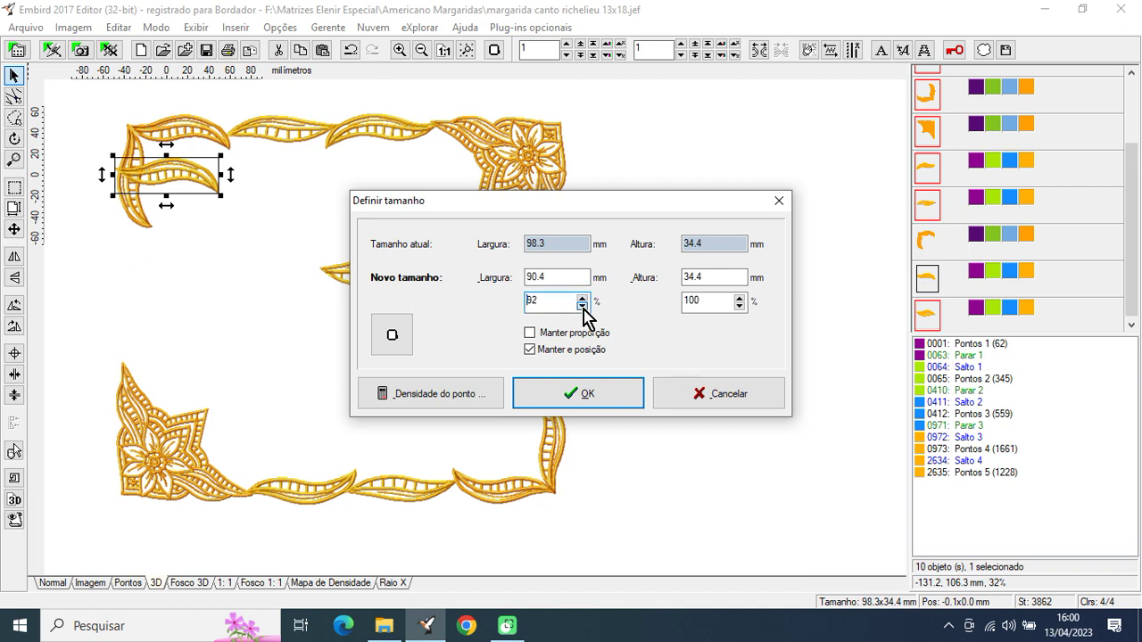
pyautogui.click(583, 395)
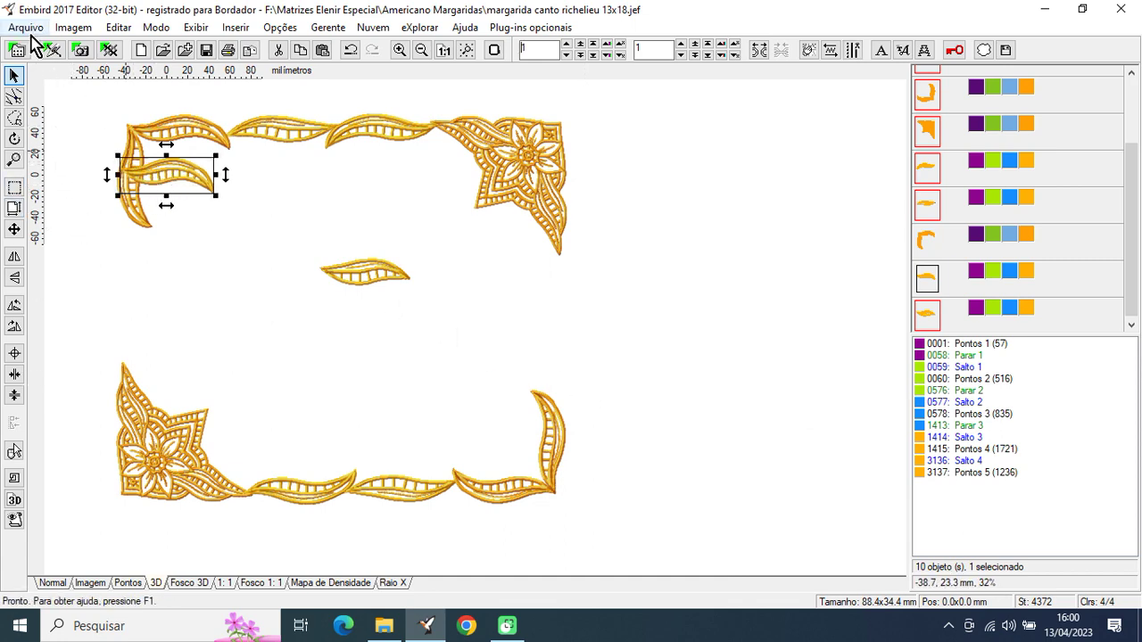
# - Save the selected curved extension to the desktop as extensao 2 com 8 cm in PES format
pyautogui.click(25, 28)
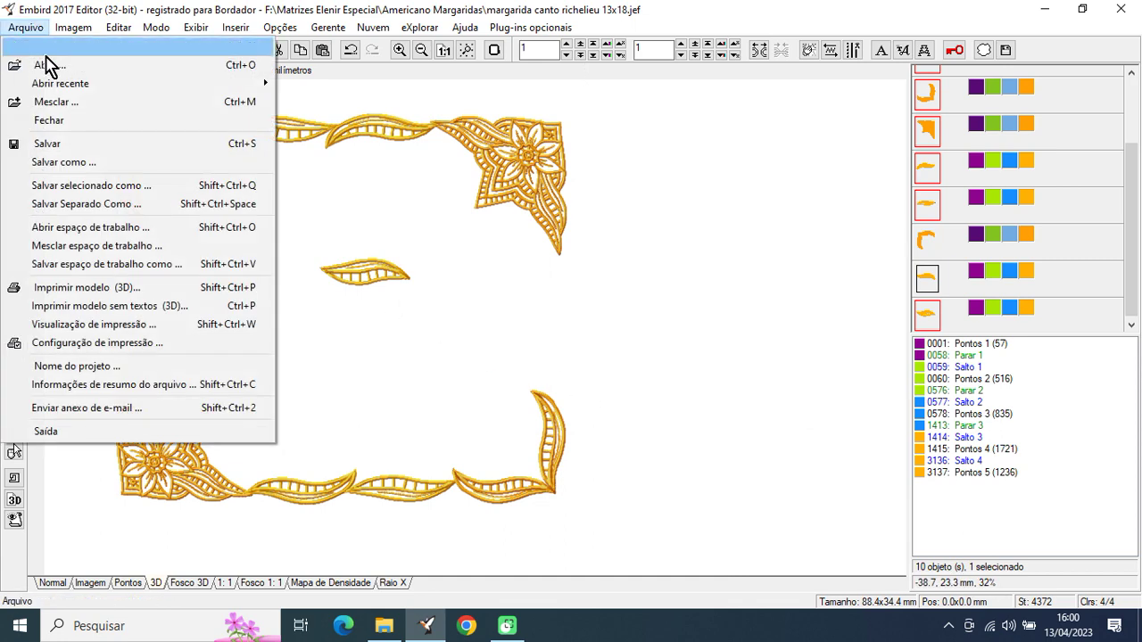
pyautogui.click(108, 188)
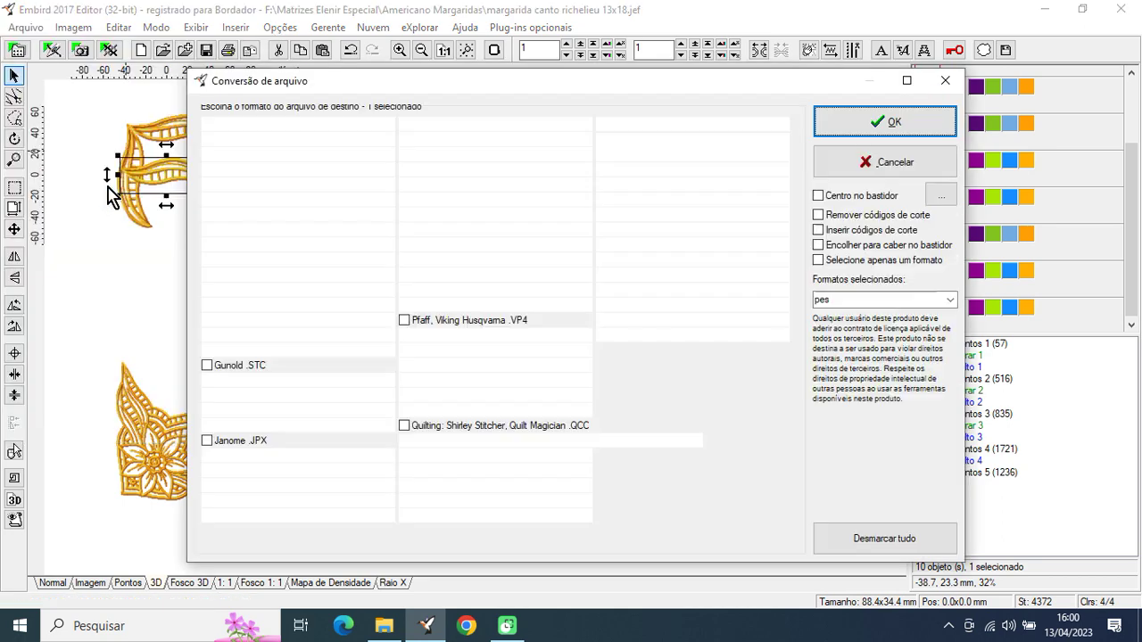
pyautogui.click(912, 123)
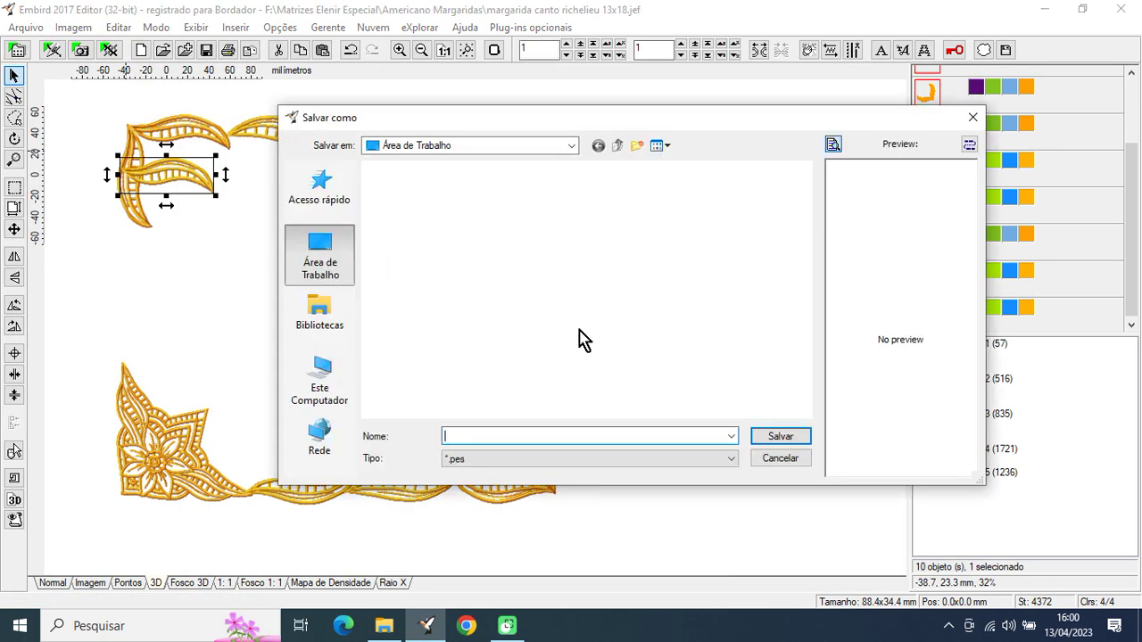
pyautogui.write('e')
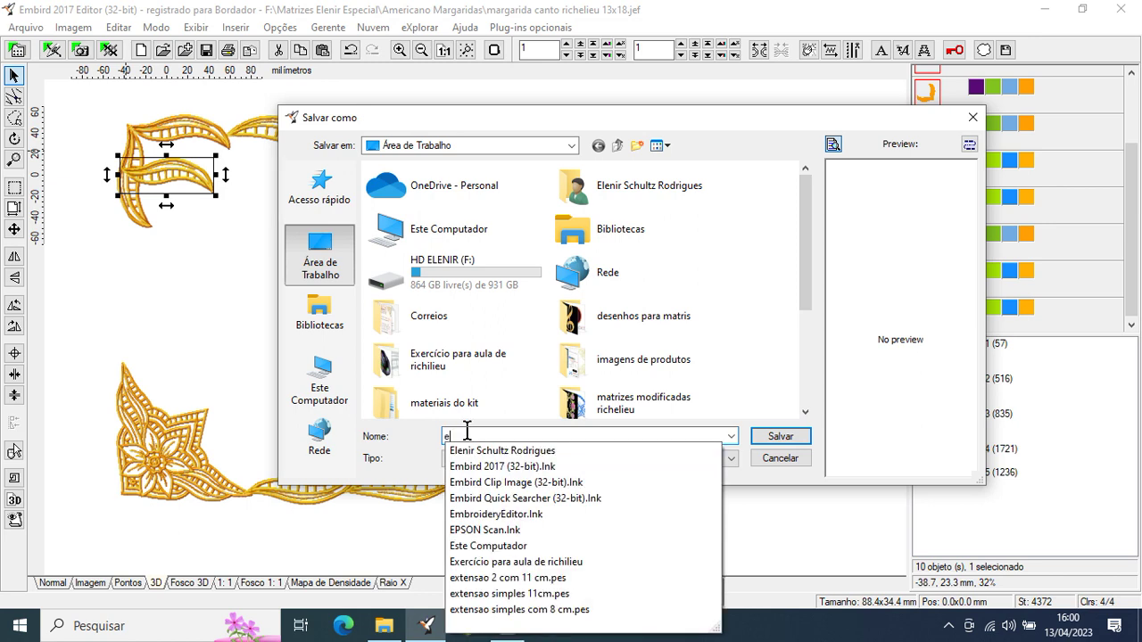
pyautogui.write('xte')
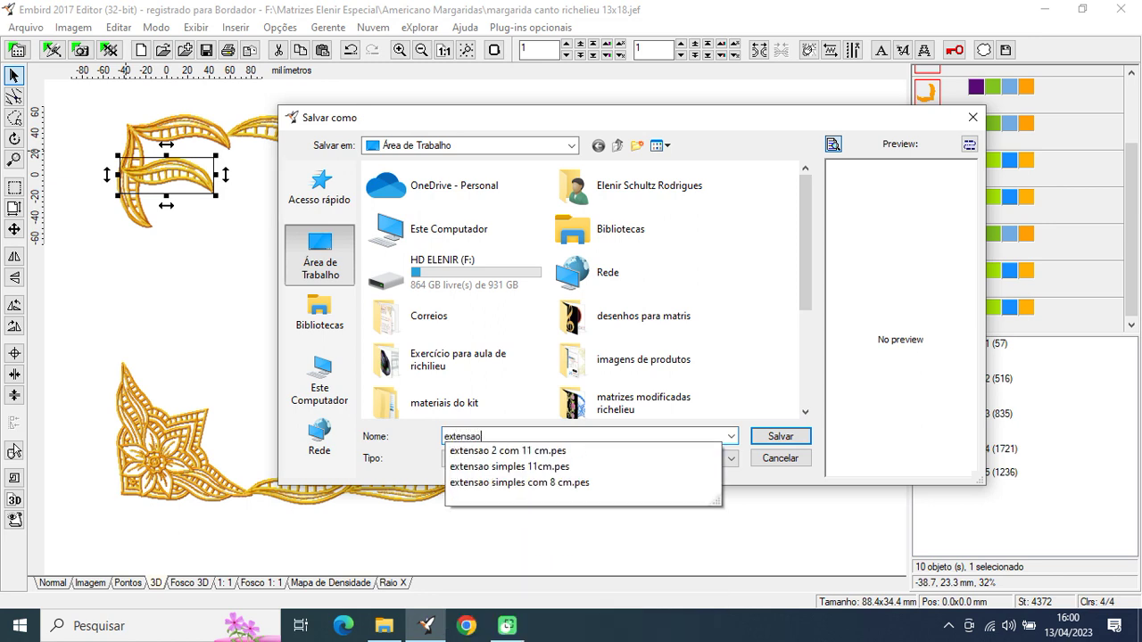
pyautogui.write('nsao 2 com 8 cm')
pyautogui.click(785, 441)
pyautogui.click(434, 394)
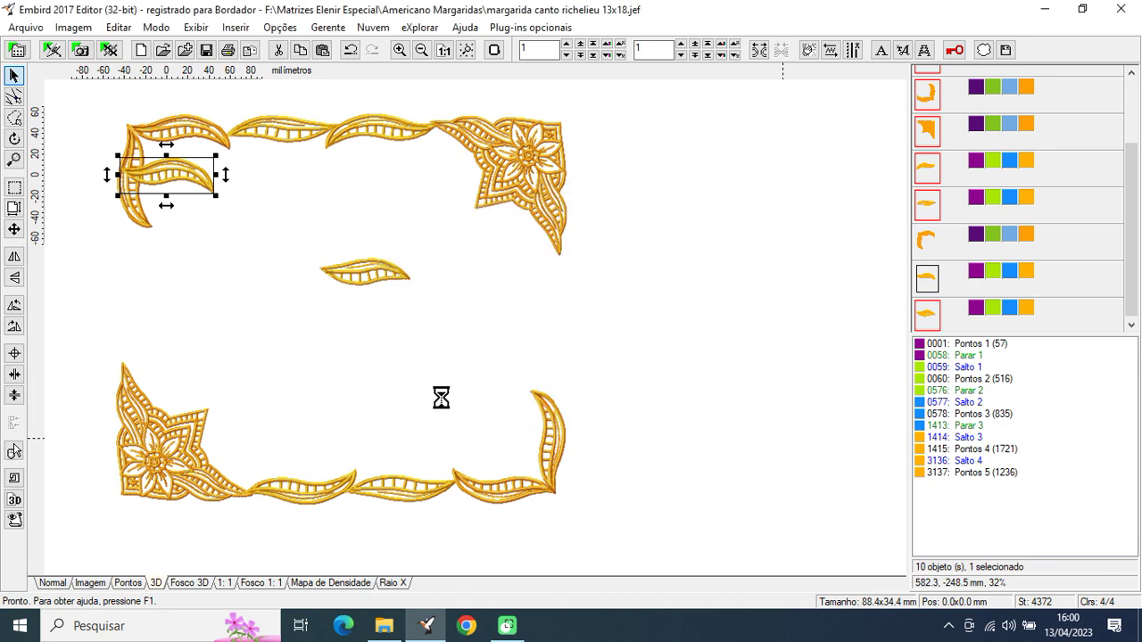
# - Rotate the curved extension left to vertical and place it above the lower-left daisy corner at about -34.9 x -143.4 mm
pyautogui.moveTo(205, 186); pyautogui.dragTo(249, 272)
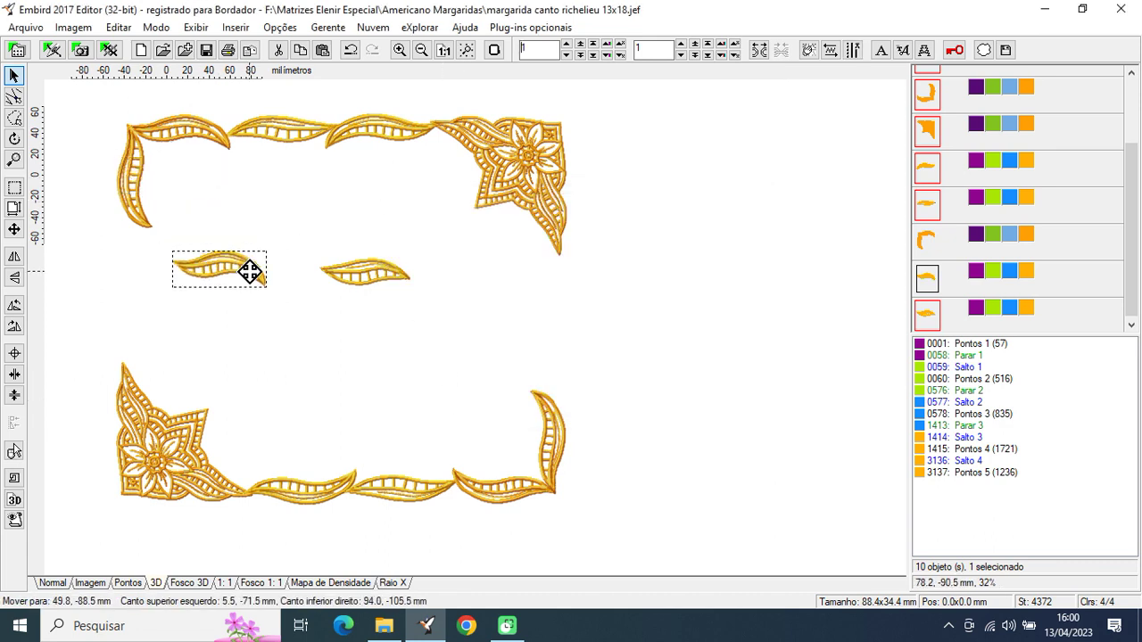
pyautogui.click(14, 305)
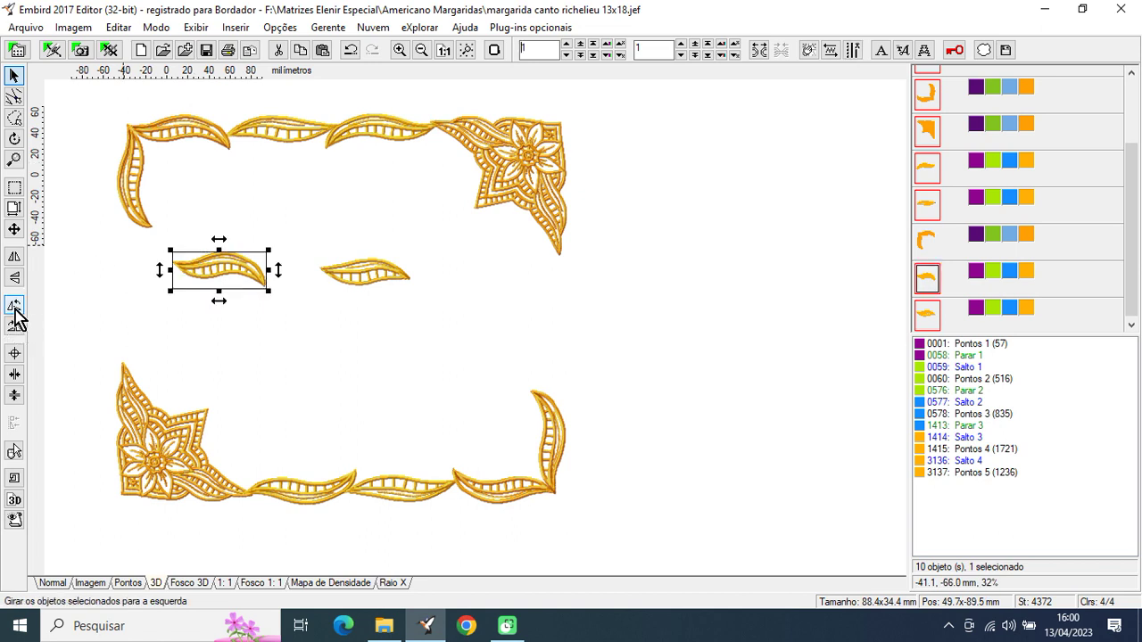
pyautogui.click(240, 282)
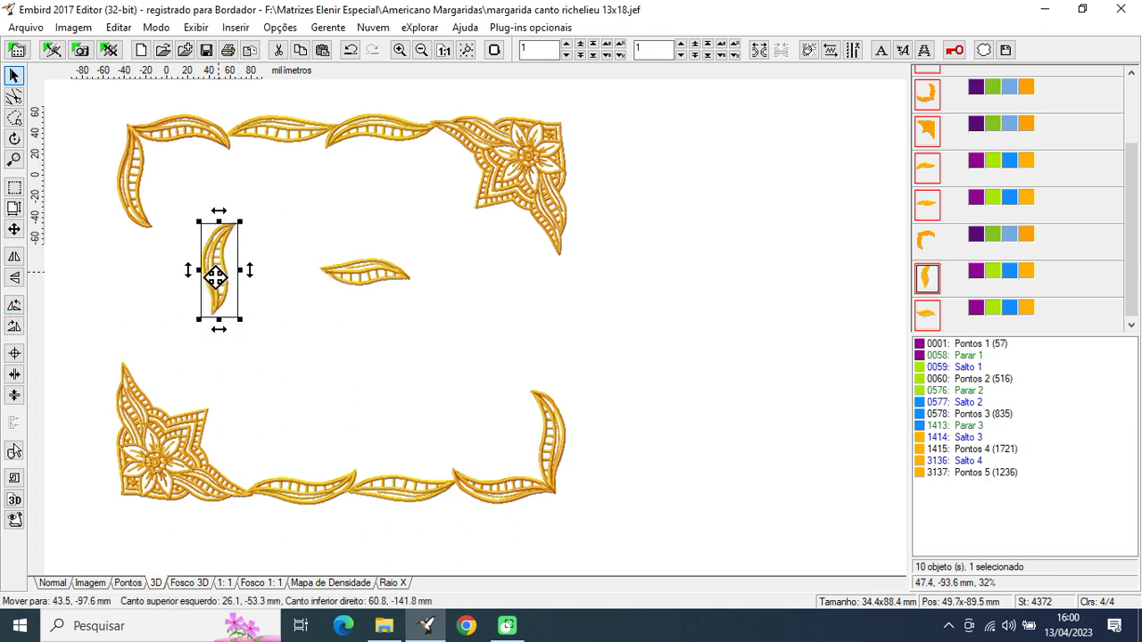
pyautogui.moveTo(183, 305); pyautogui.dragTo(133, 324)
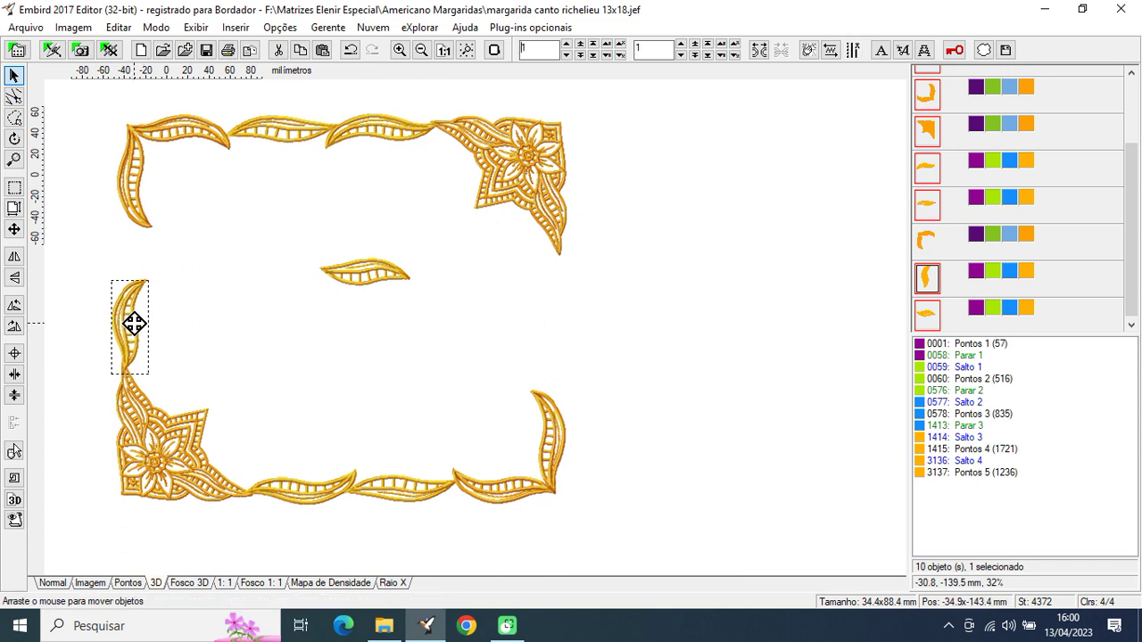
# - Rotate the simple extension left to vertical, fit it into the frame's left gap at about -41.7 x -68.7 mm, and mirror it vertically
pyautogui.click(387, 273)
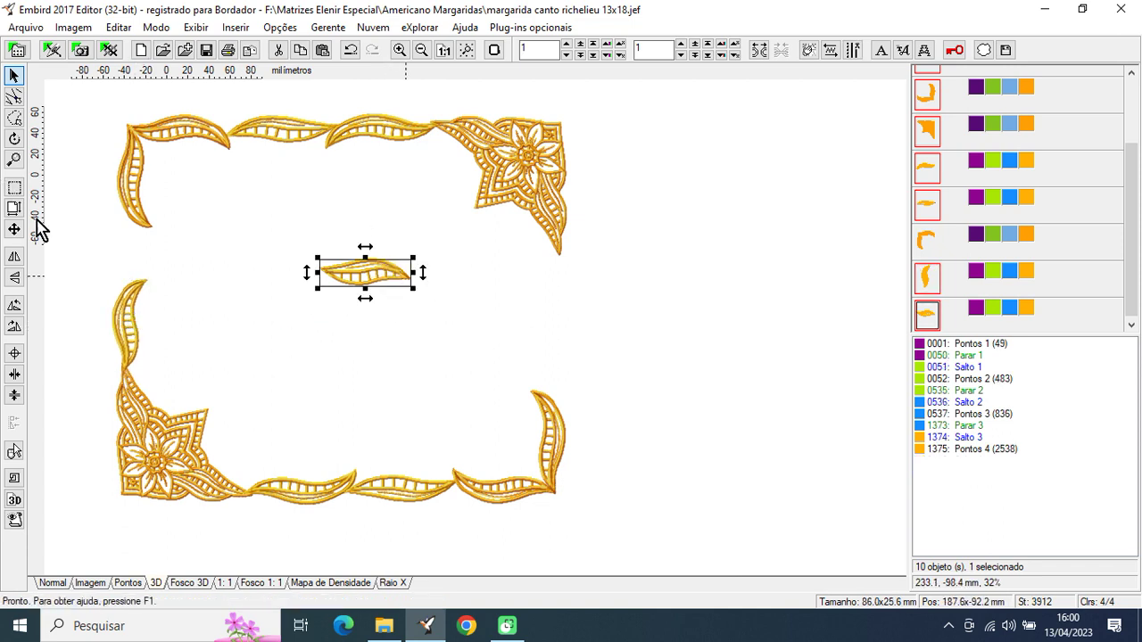
pyautogui.click(16, 305)
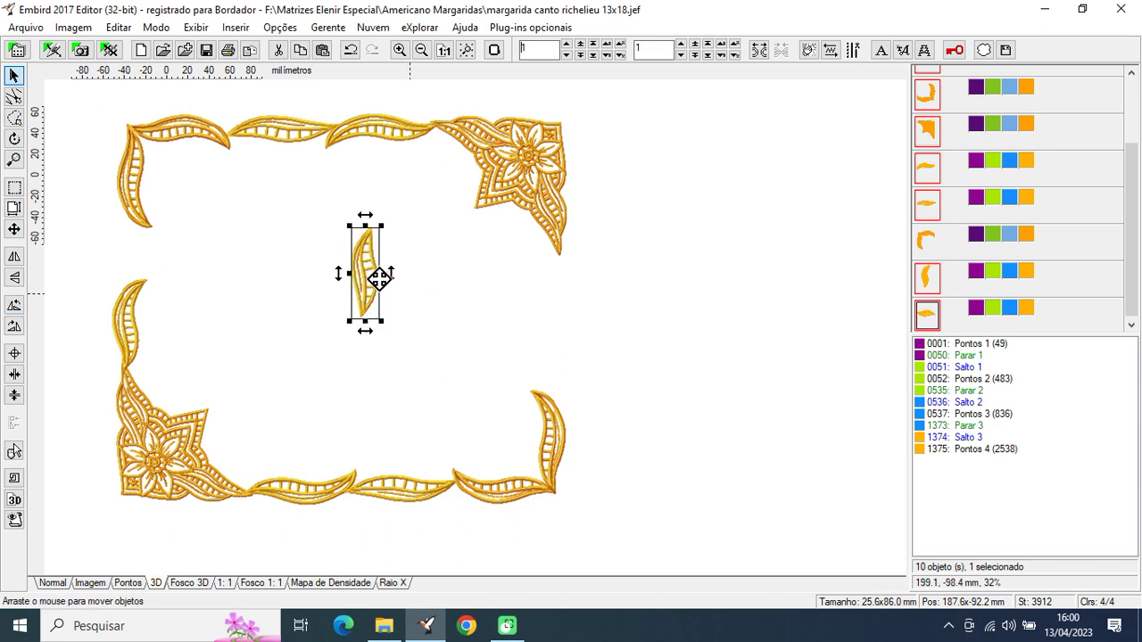
pyautogui.moveTo(378, 274); pyautogui.dragTo(122, 247)
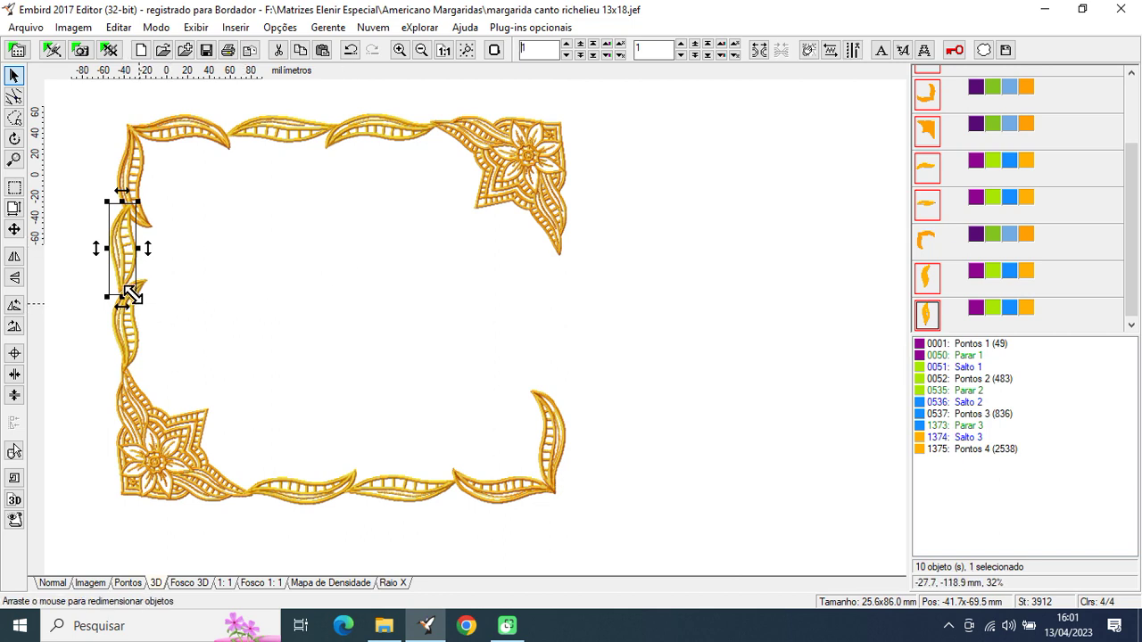
pyautogui.click(15, 279)
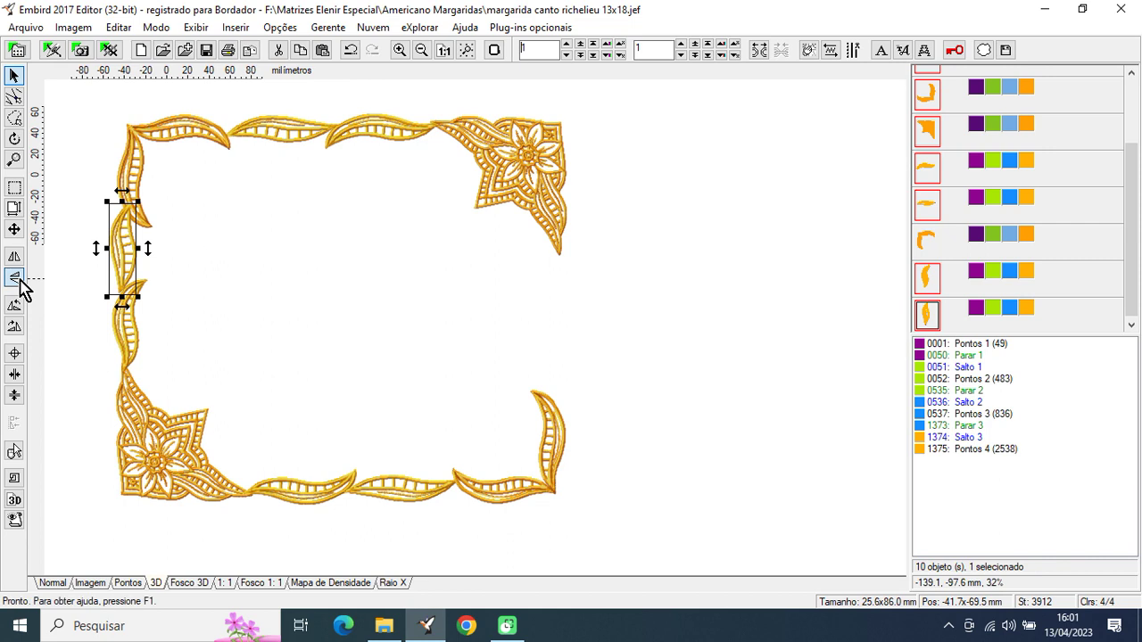
pyautogui.moveTo(125, 263); pyautogui.dragTo(125, 262)
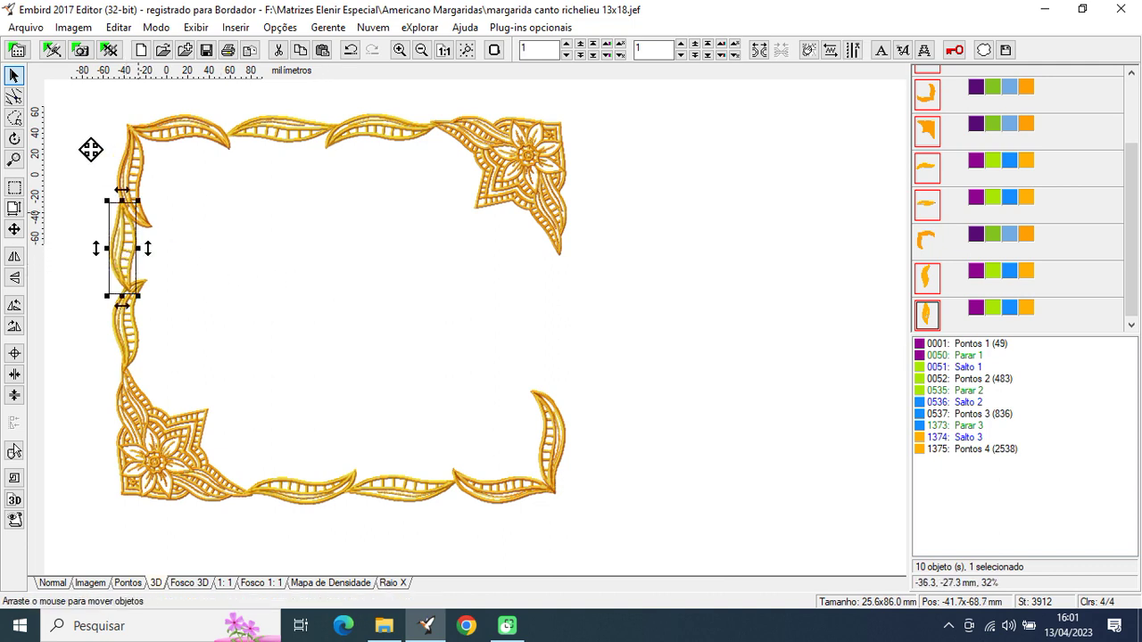
# - Move the four pieces of the frame's upper section together up to about 162.4 x -2.8 mm
pyautogui.moveTo(174, 174); pyautogui.dragTo(599, 189)
pyautogui.moveTo(264, 190); pyautogui.dragTo(261, 184)
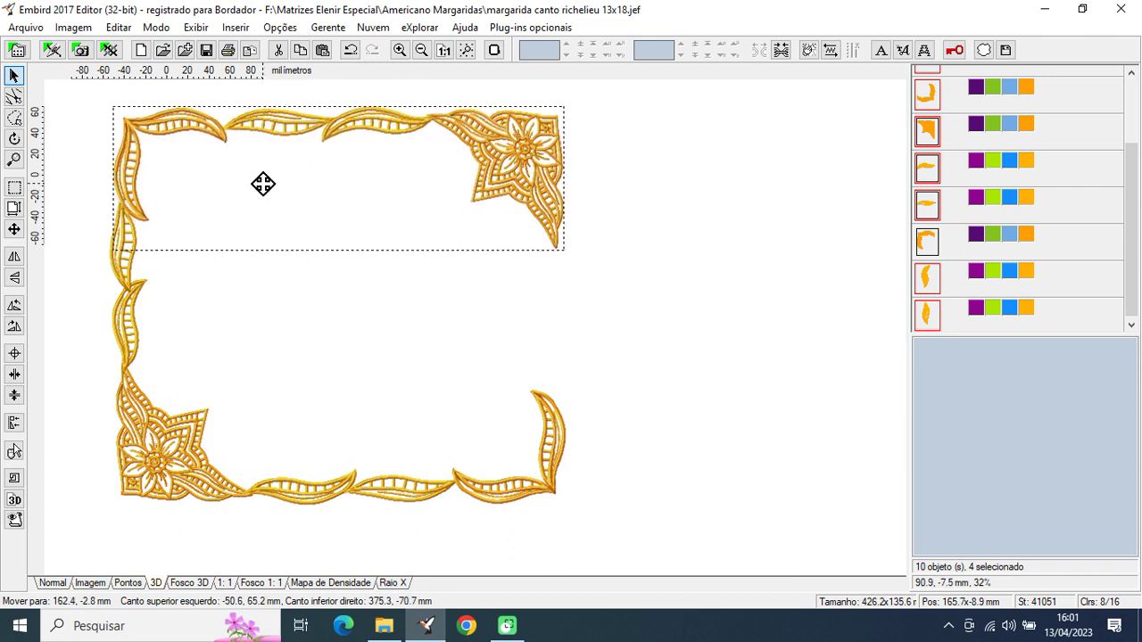
# - Mirror the left simple extension vertically, lower it to about -41.7 x -73.4 mm, and nudge the curved extension below to about -35.7 x -144.9 mm
pyautogui.click(122, 279)
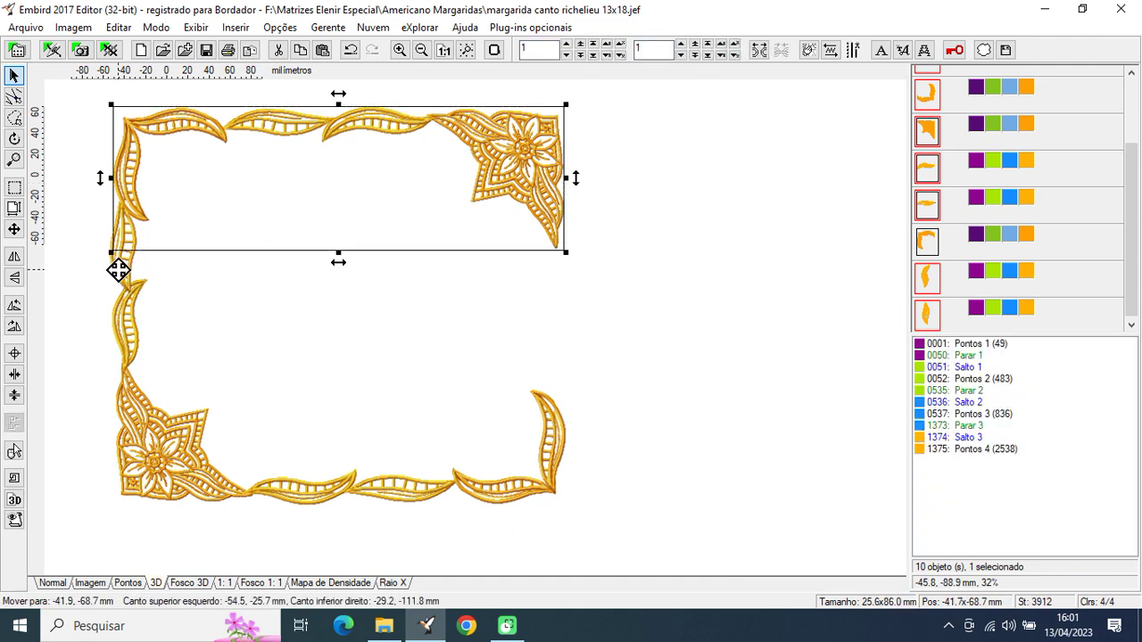
pyautogui.click(14, 279)
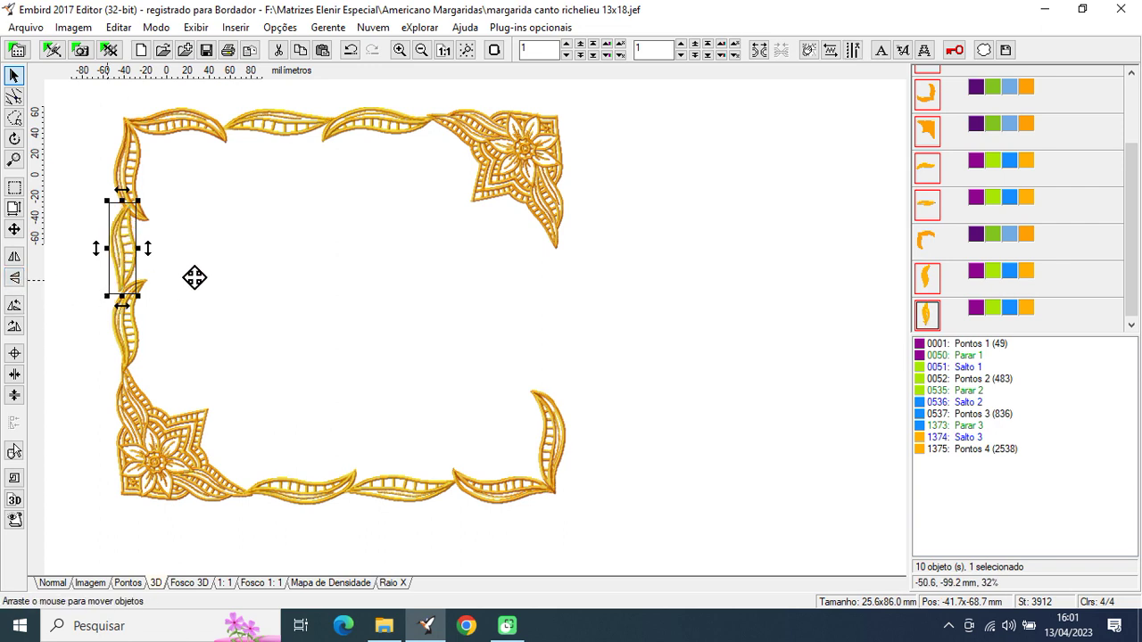
pyautogui.moveTo(122, 258); pyautogui.dragTo(122, 261)
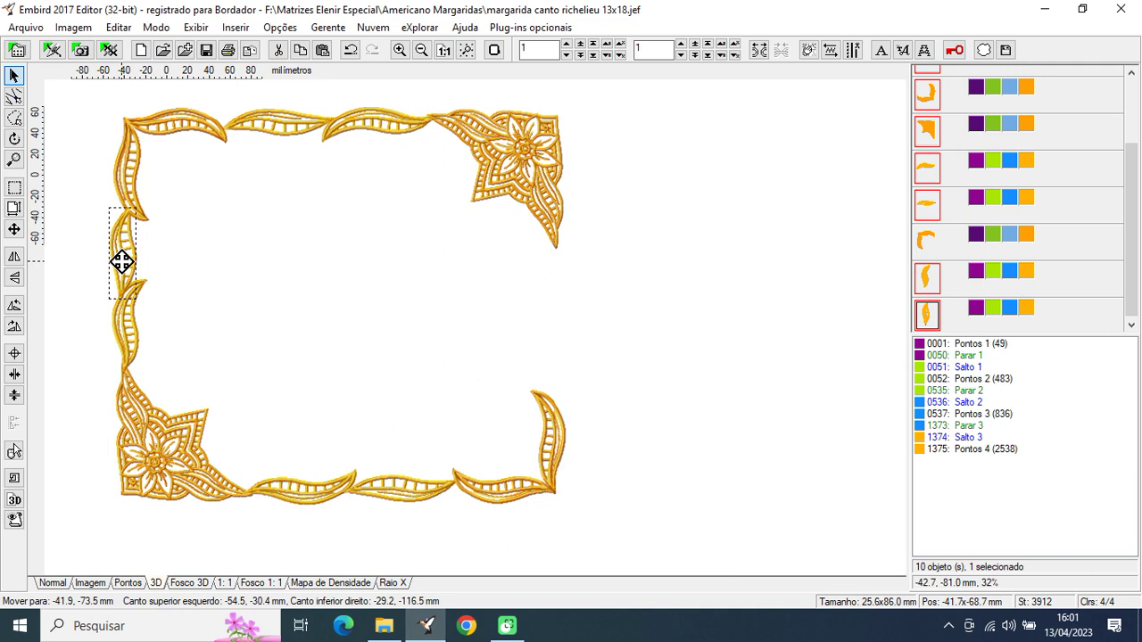
pyautogui.moveTo(122, 261); pyautogui.dragTo(122, 260)
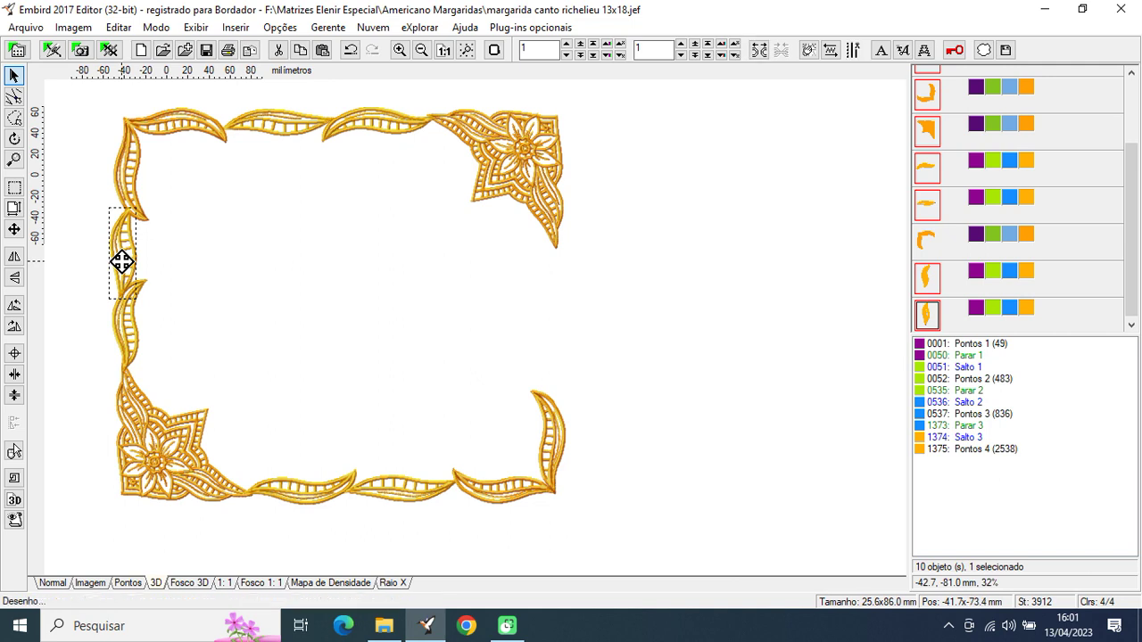
pyautogui.click(131, 336)
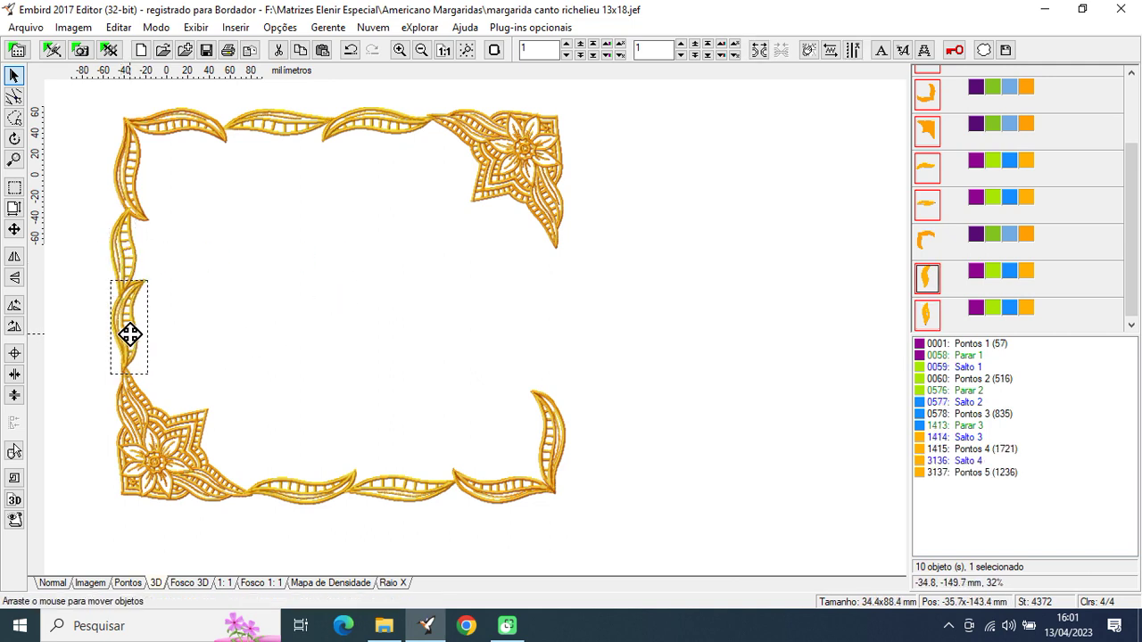
pyautogui.moveTo(129, 334); pyautogui.dragTo(128, 264)
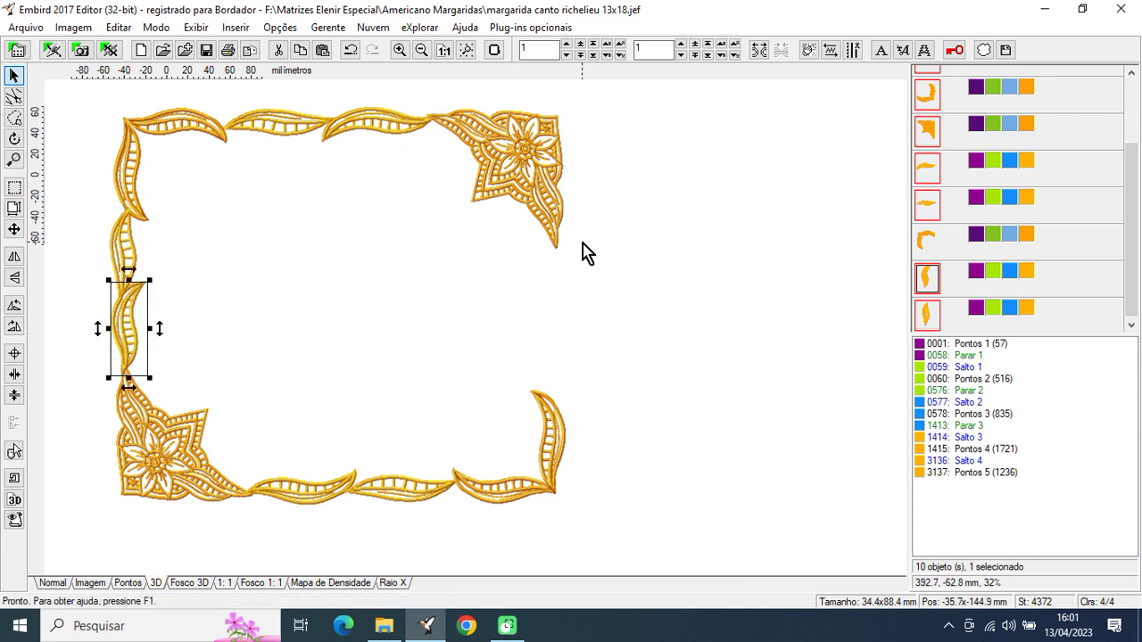
# - Duplicate the simple and curved extensions on the frame's left side and mirror the copied pair horizontally
pyautogui.click(78, 236)
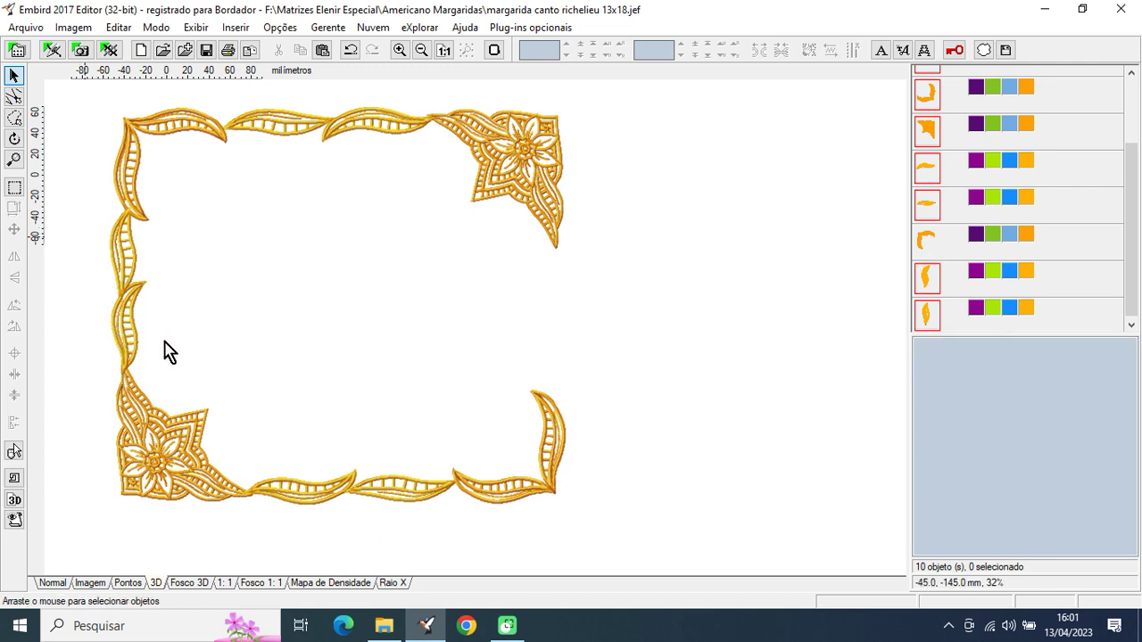
pyautogui.moveTo(173, 343); pyautogui.dragTo(173, 343)
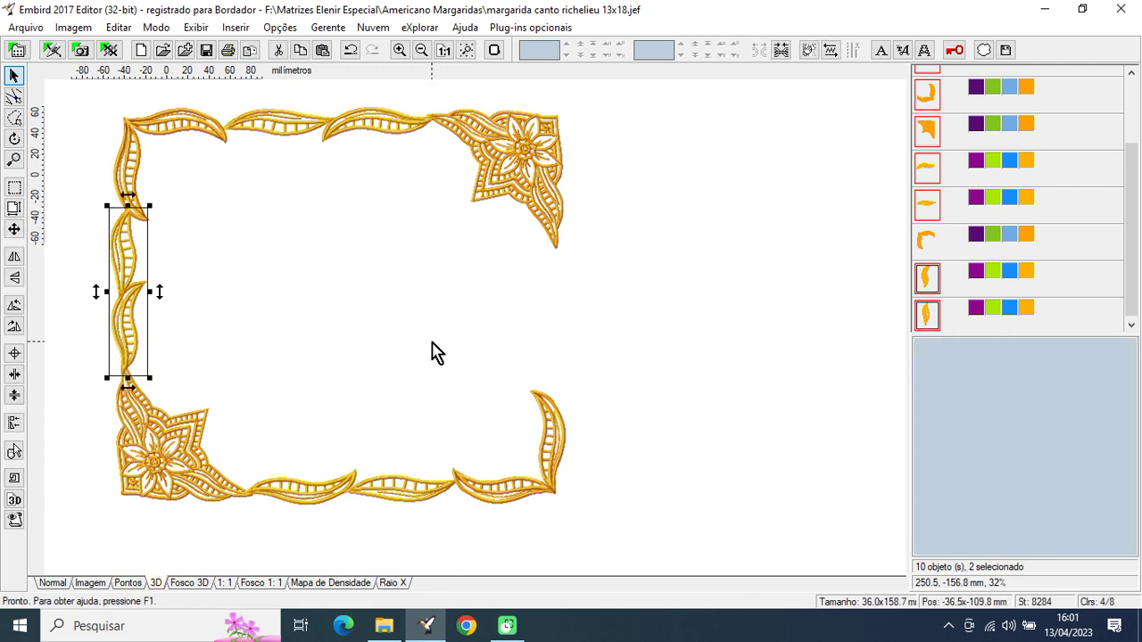
pyautogui.hotkey('ctrl', 'c')
pyautogui.hotkey('ctrl', 'v')
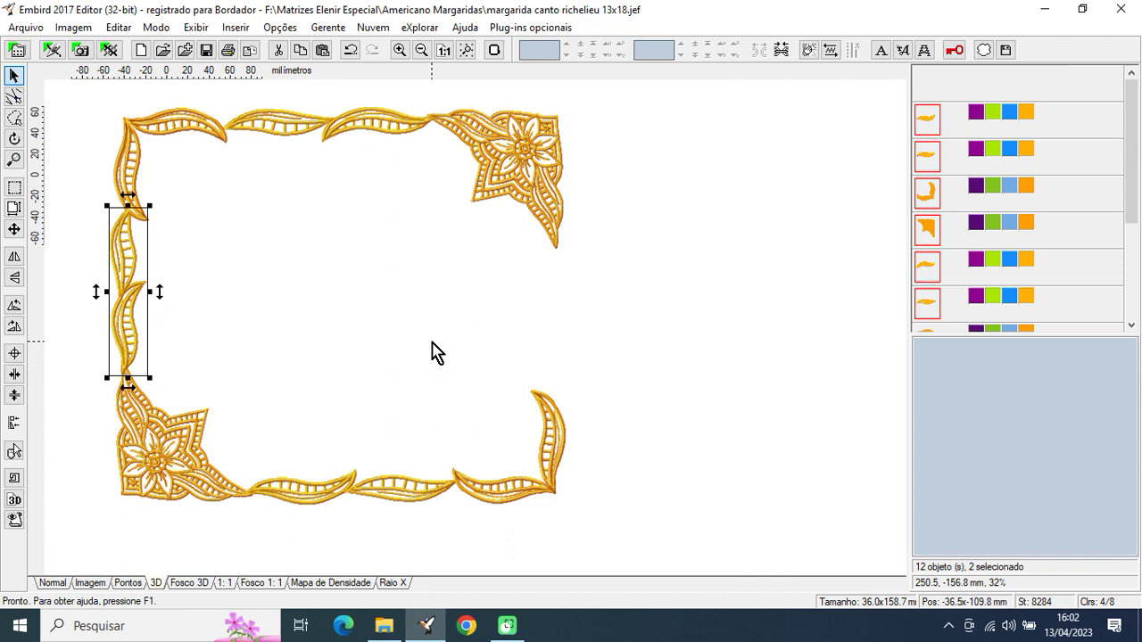
pyautogui.click(14, 257)
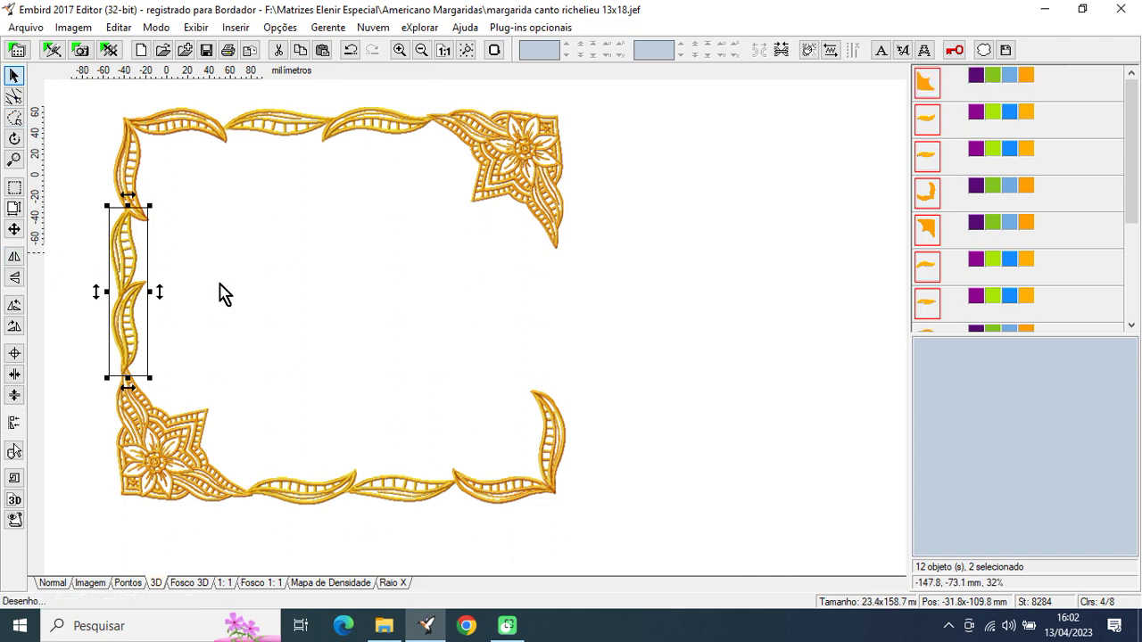
# - Move the copied extension pair into the frame's open right side at about 352.6 x -131.9 mm and mirror it vertically
pyautogui.moveTo(140, 280); pyautogui.dragTo(538, 302)
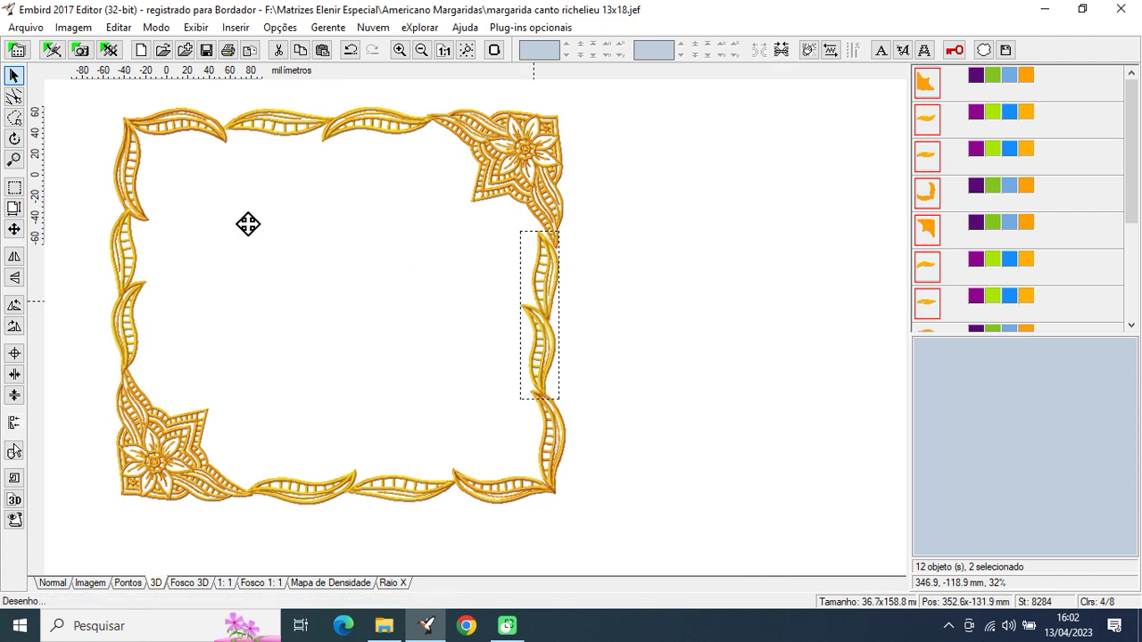
pyautogui.click(19, 279)
pyautogui.click(16, 280)
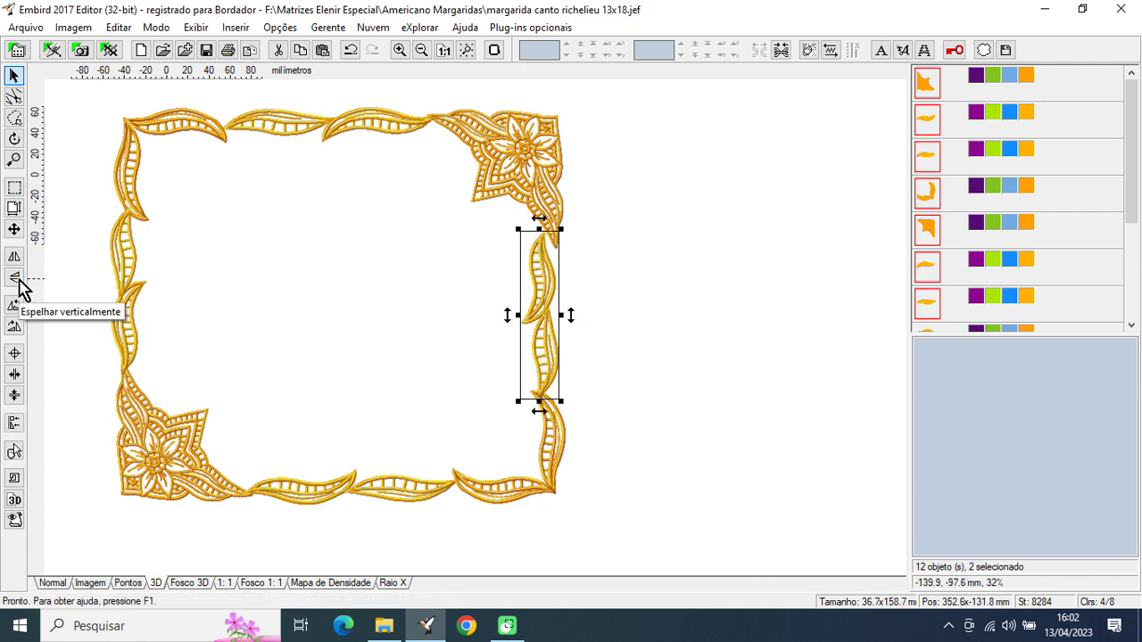
# - Move only the right side's curved extension to about 360.9 x -99.1 mm so it meets the daisy corner's tip
pyautogui.click(635, 325)
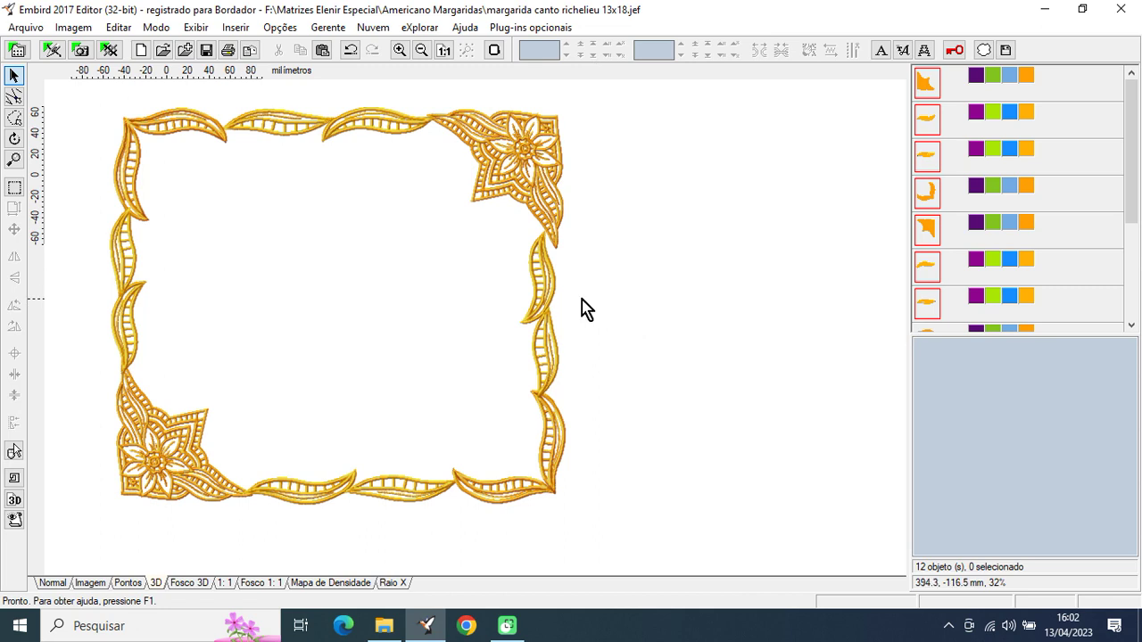
pyautogui.click(552, 282)
pyautogui.click(553, 282)
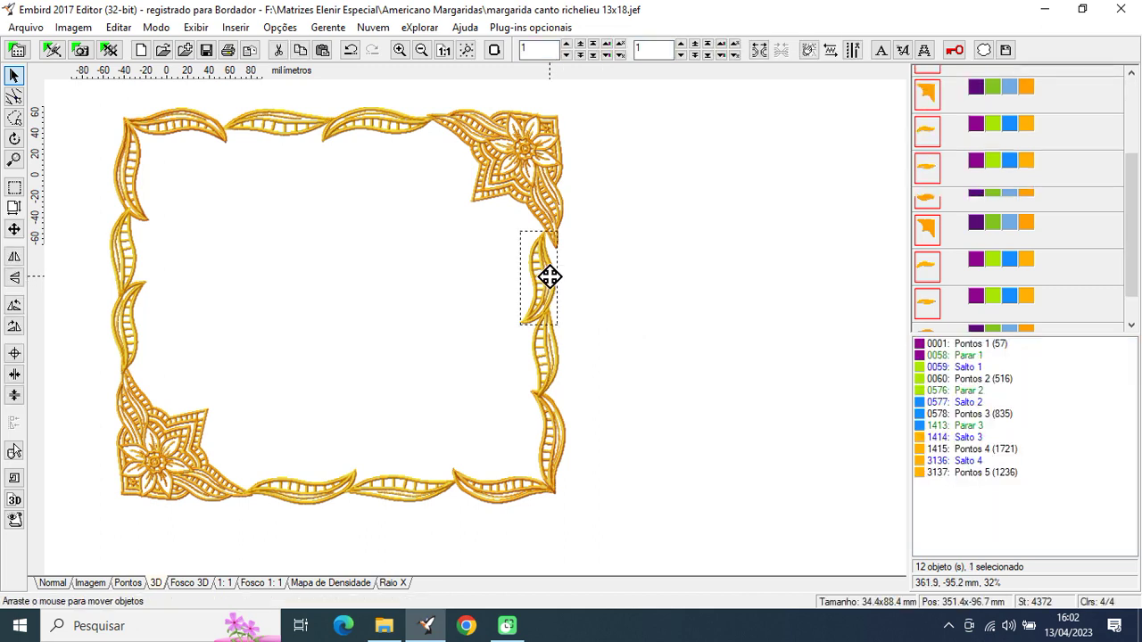
pyautogui.moveTo(554, 279); pyautogui.dragTo(555, 284)
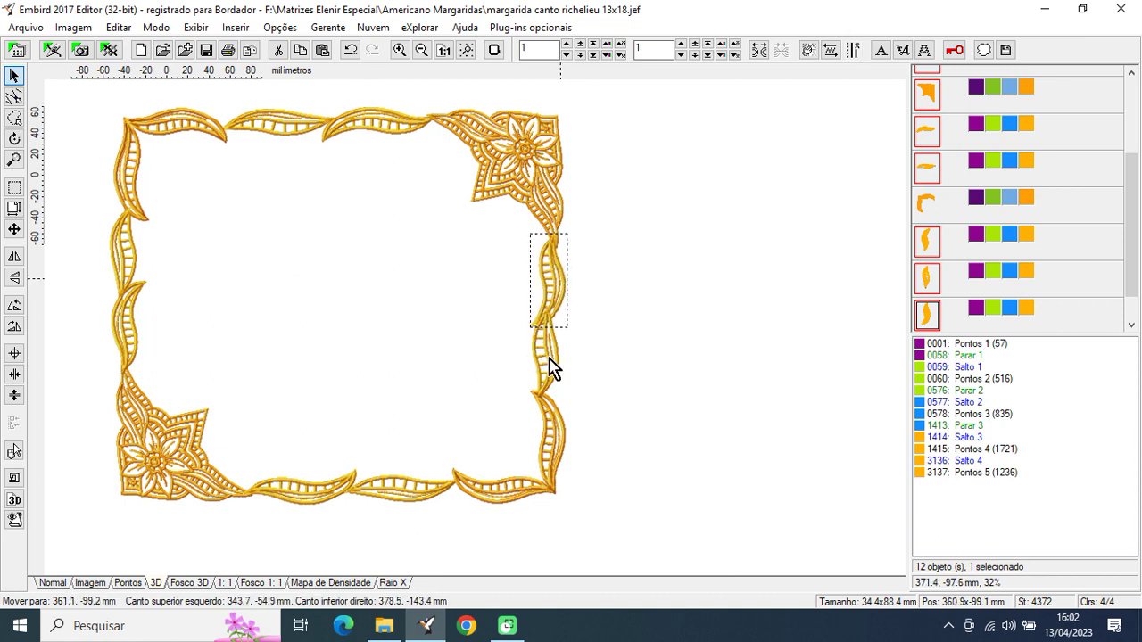
# - Move the right side's simple extension to about 365.2 x -173.0 mm and select all the frame's objects
pyautogui.click(552, 356)
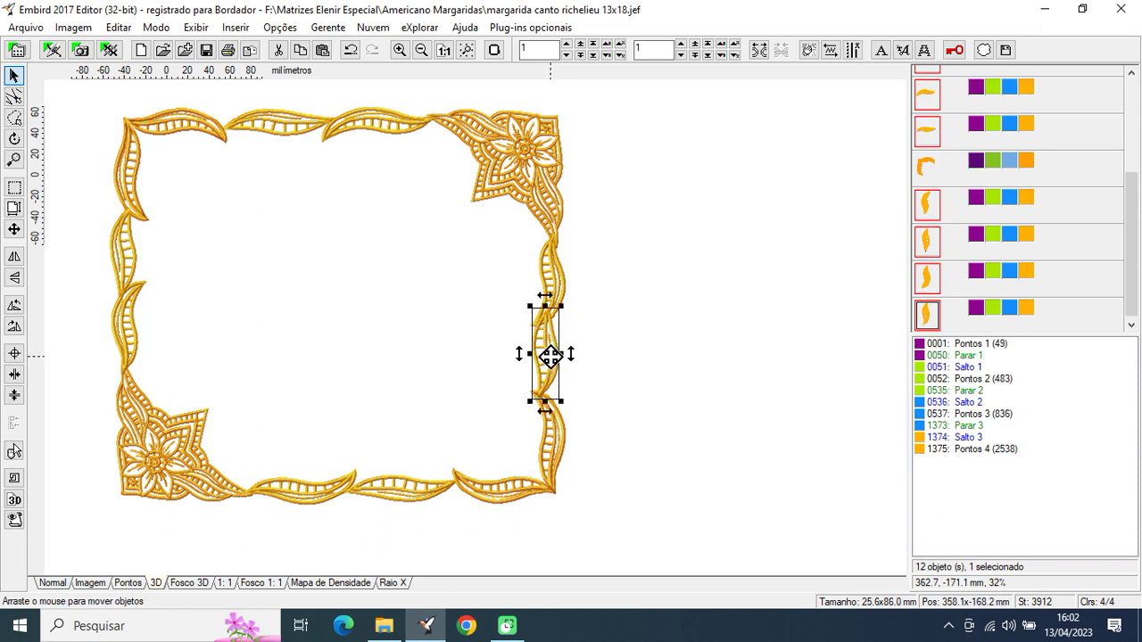
pyautogui.moveTo(555, 358); pyautogui.dragTo(558, 362)
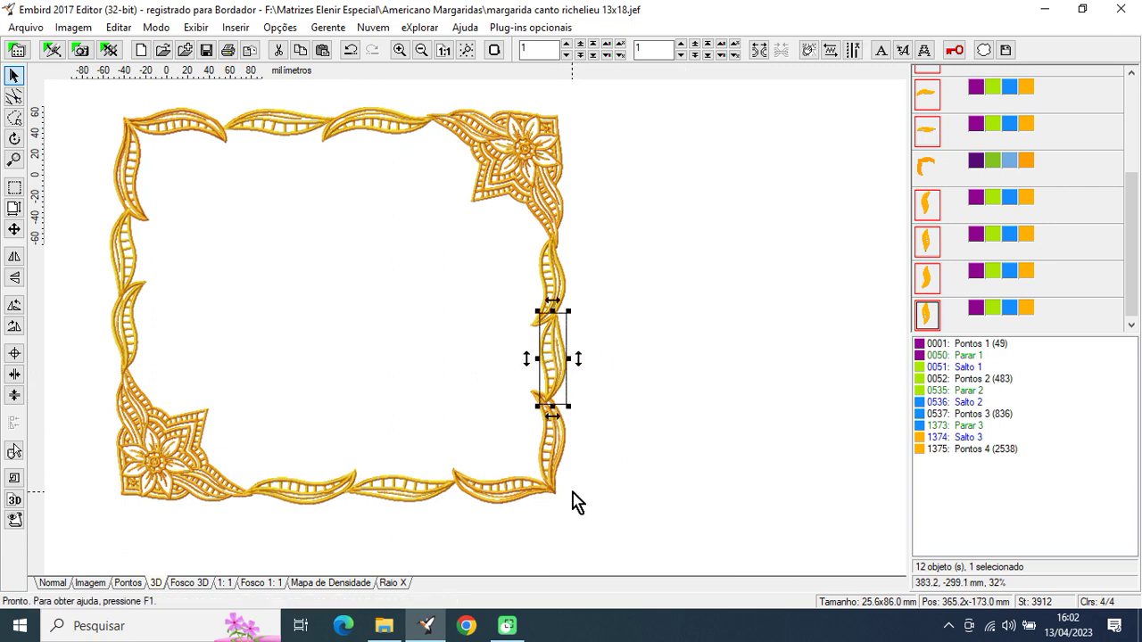
pyautogui.click(18, 194)
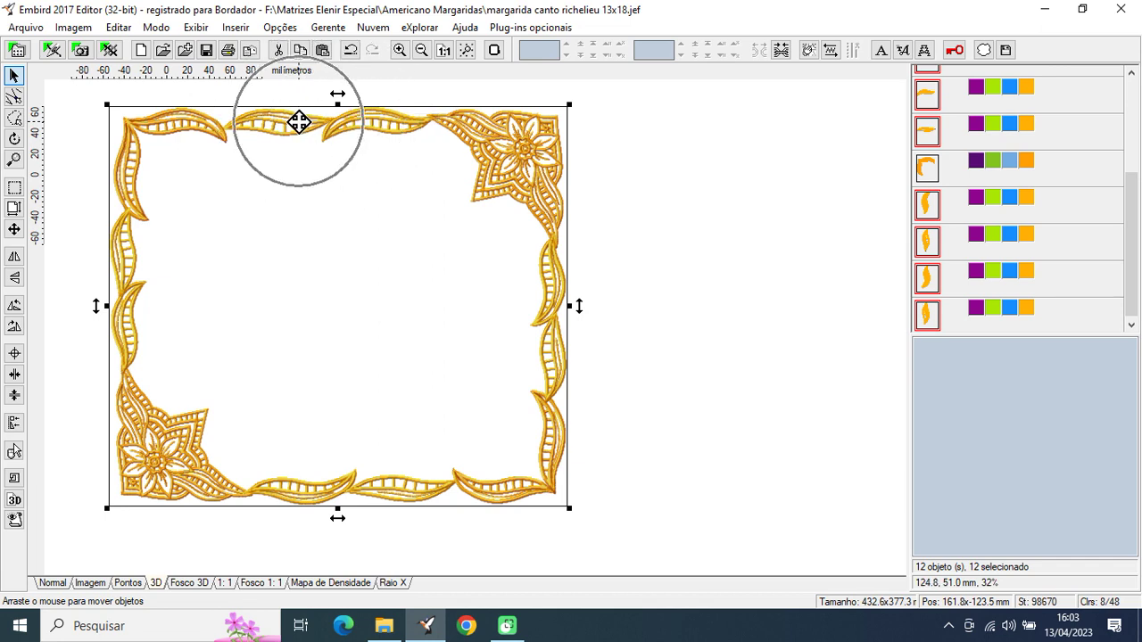
pyautogui.click(555, 281)
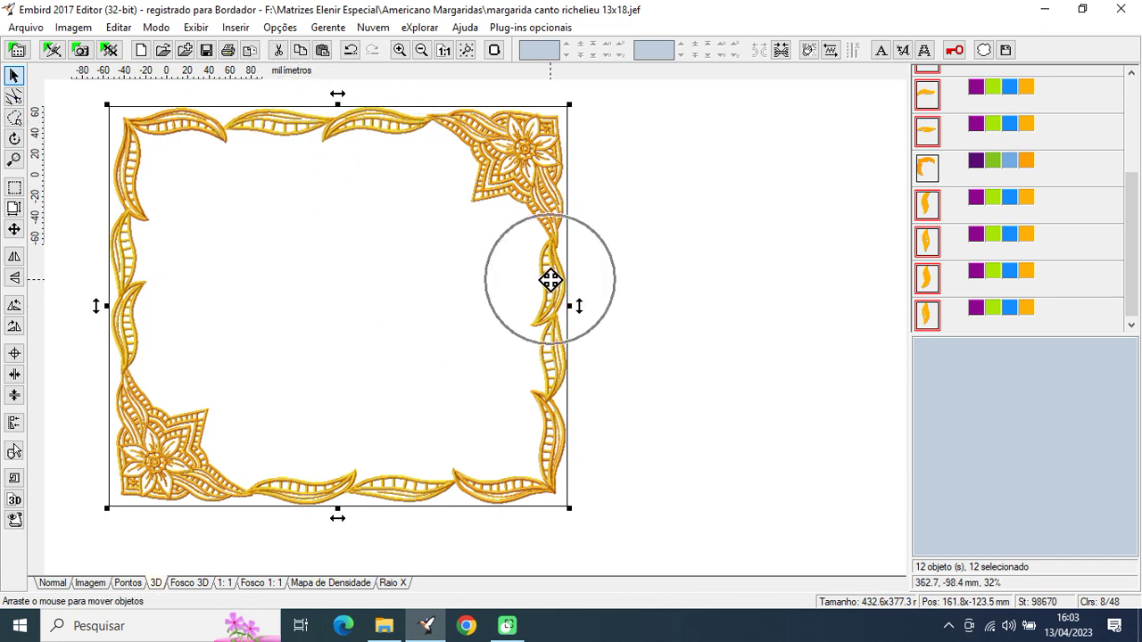
pyautogui.click(558, 362)
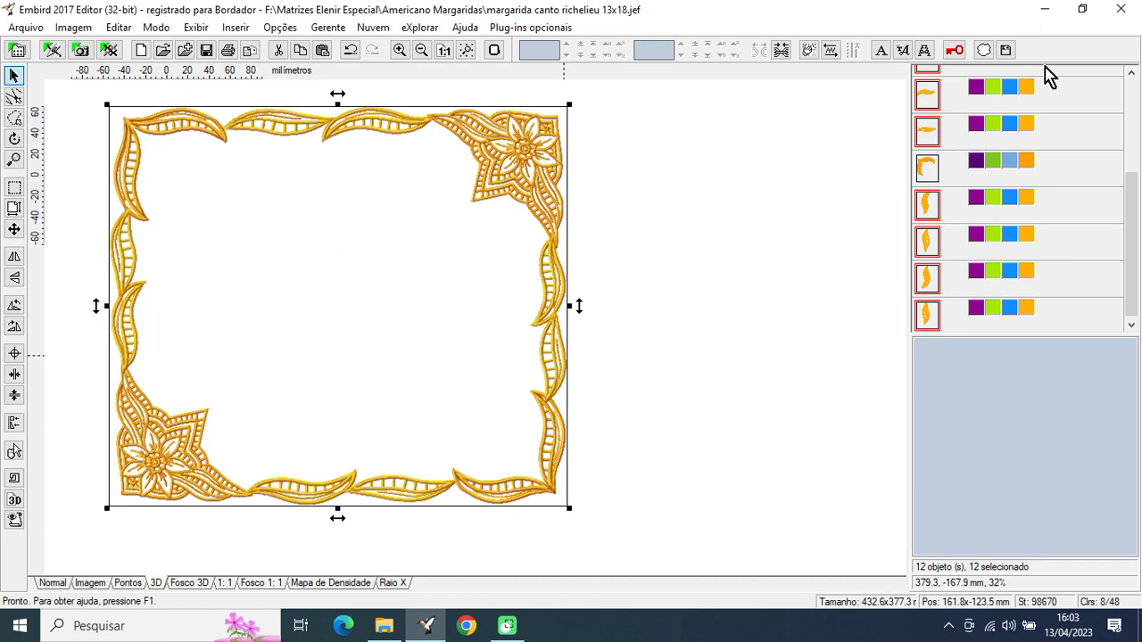
# - Copy the four 8 cm and 11 cm extension PES files from the desktop into the Americano Margaridas folder
pyautogui.click(1046, 13)
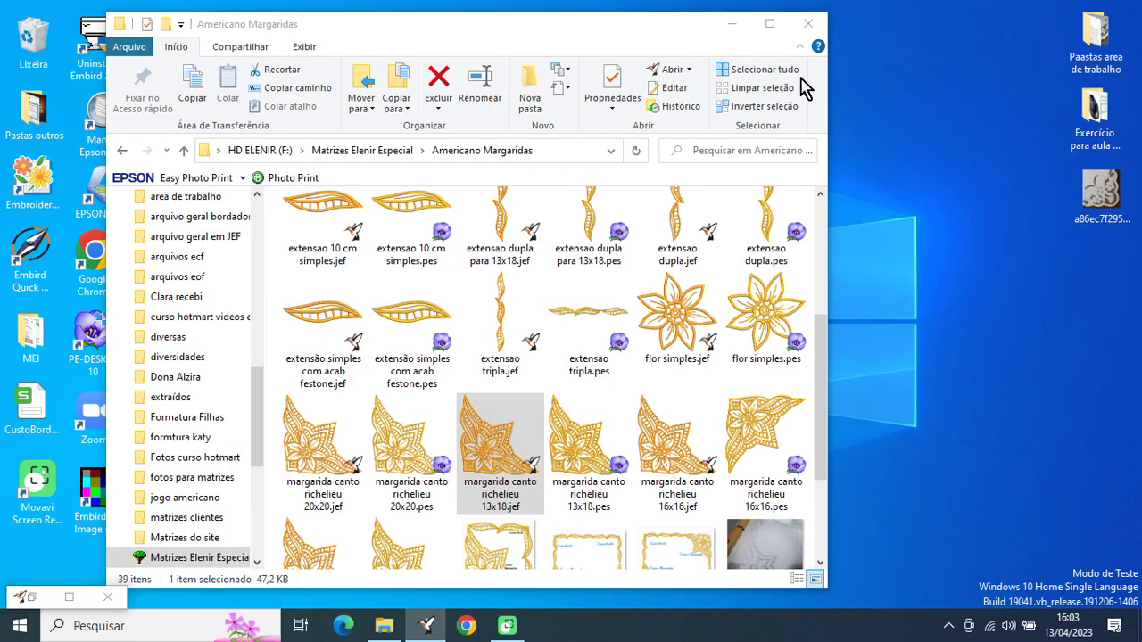
pyautogui.moveTo(603, 42); pyautogui.dragTo(918, 28)
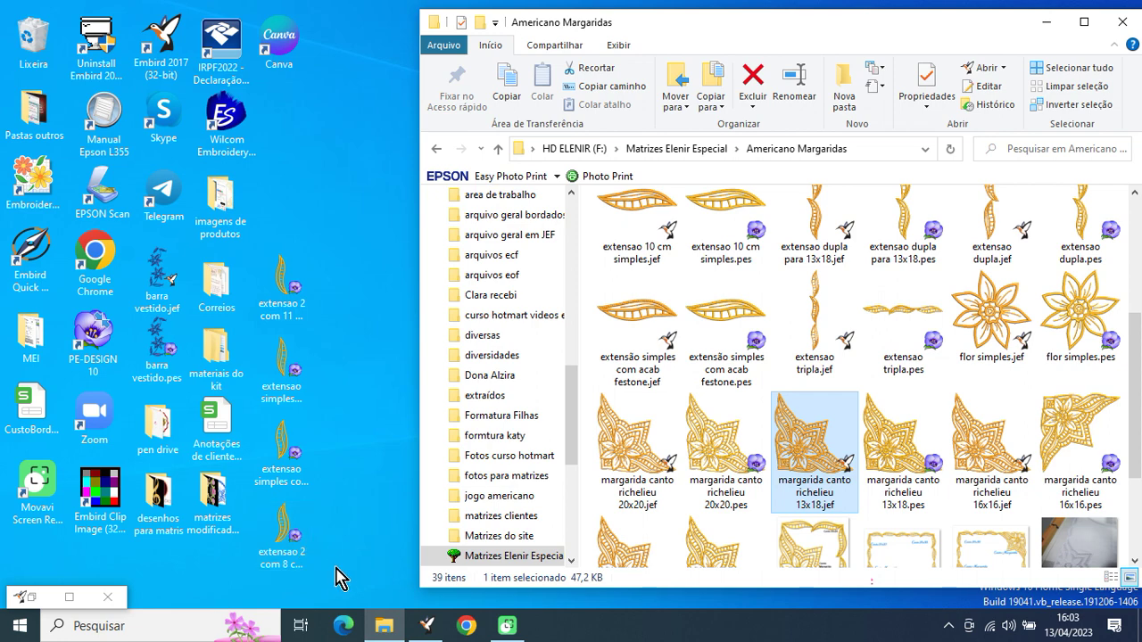
pyautogui.moveTo(339, 578); pyautogui.dragTo(730, 291)
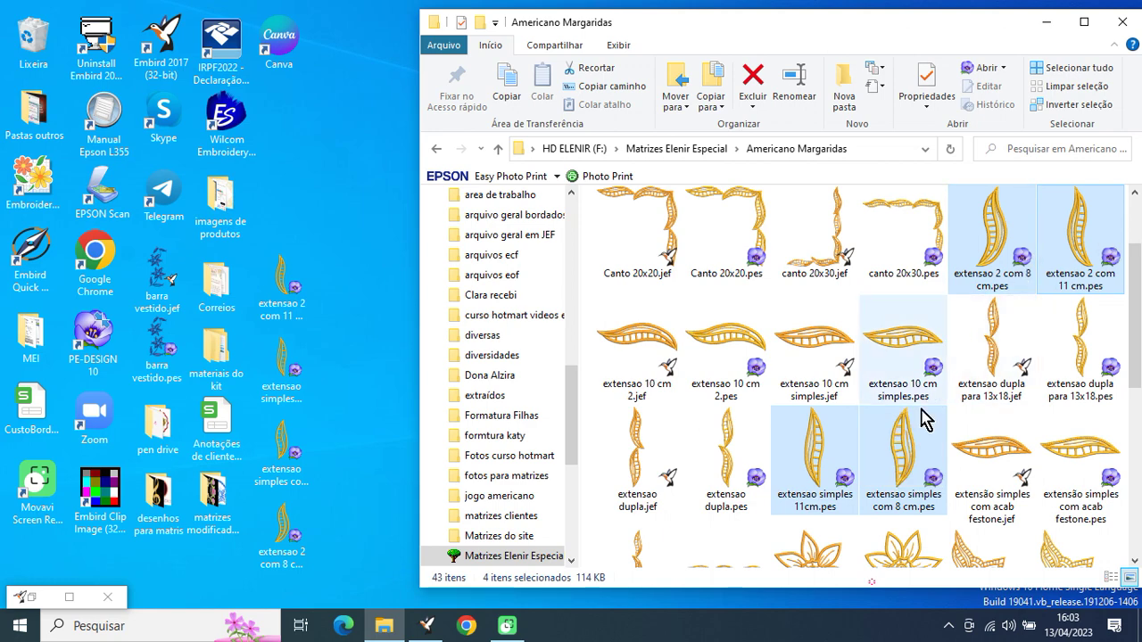
# - Delete the four extension PES files from the desktop and close the Americano Margaridas folder
pyautogui.click(357, 476)
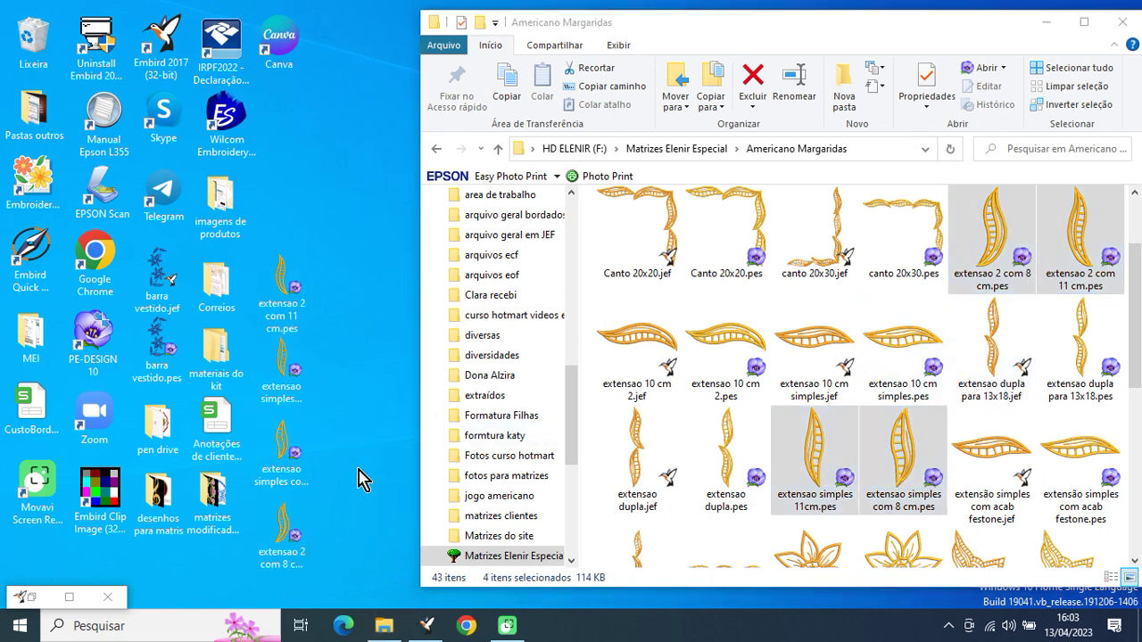
pyautogui.moveTo(346, 571); pyautogui.dragTo(295, 308)
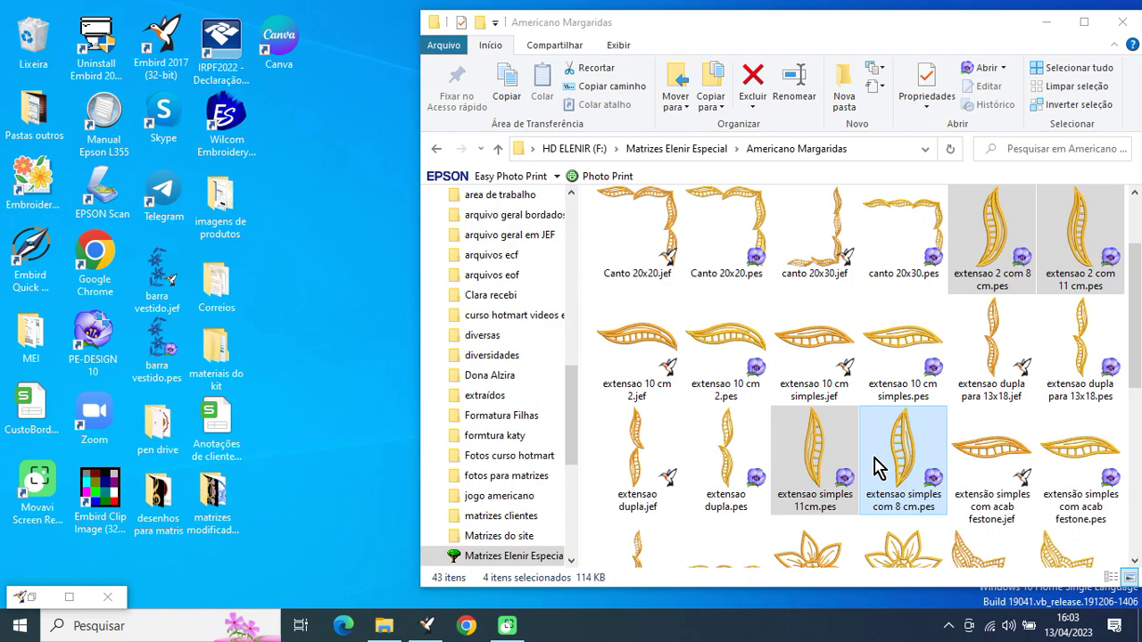
pyautogui.click(1122, 22)
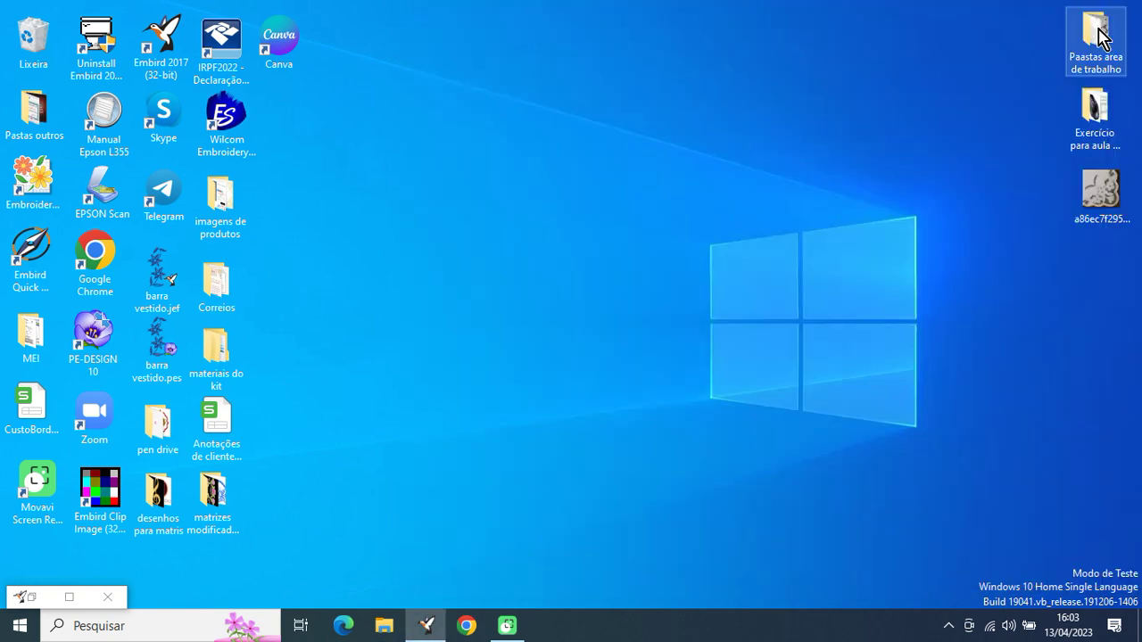
# - Return to Embird Editor, start printing the whole frame as a 3D model without texts, and cancel the print
pyautogui.click(22, 598)
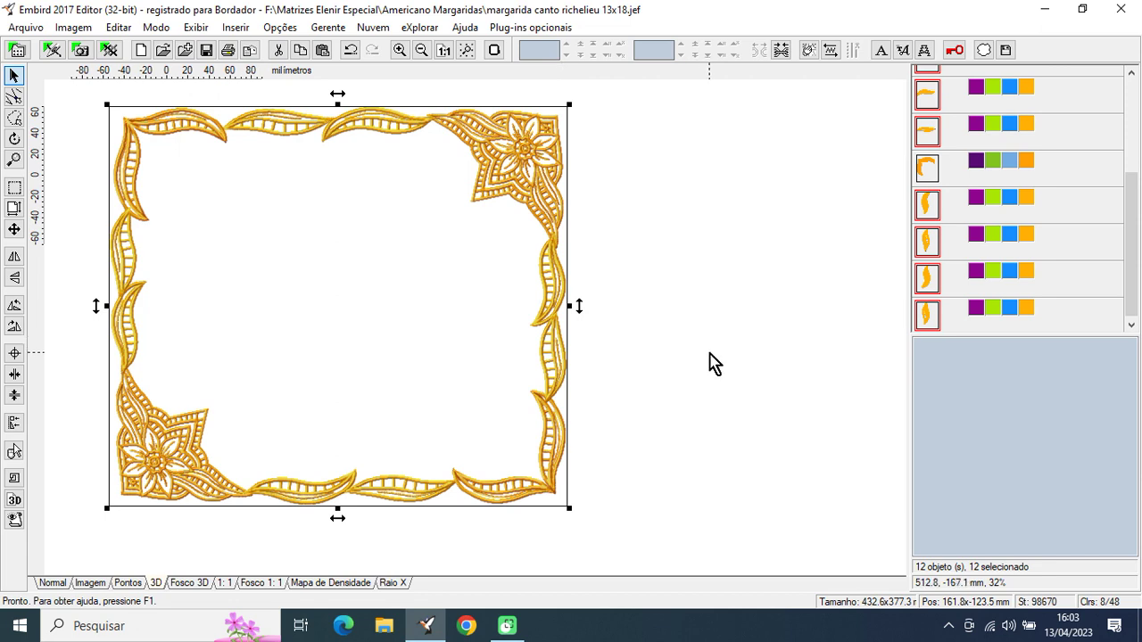
pyautogui.click(713, 364)
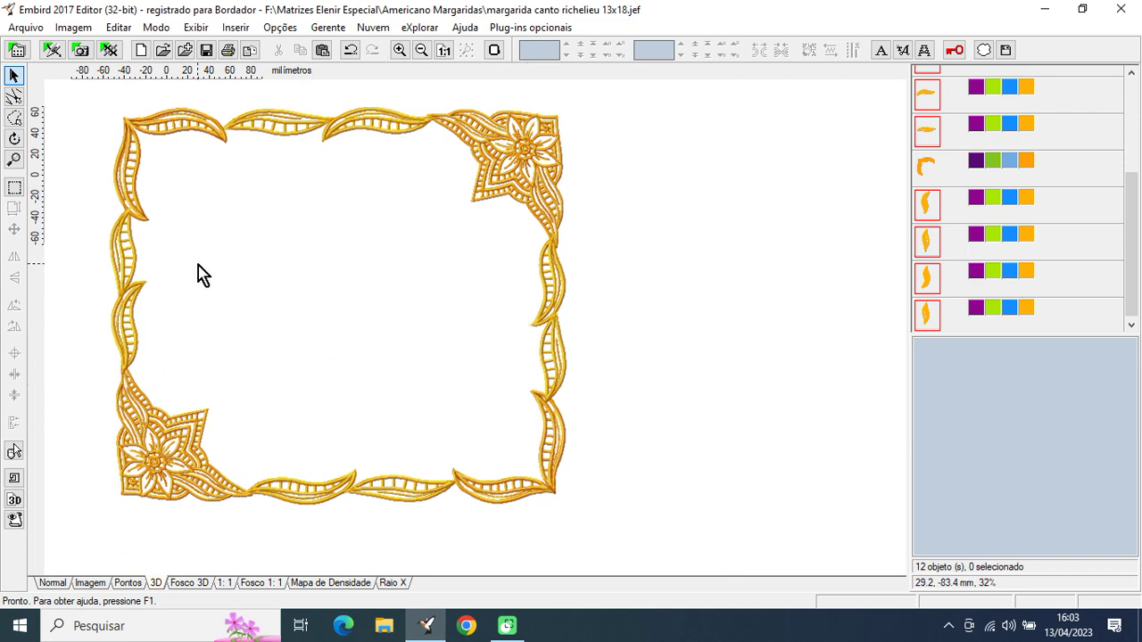
pyautogui.click(16, 187)
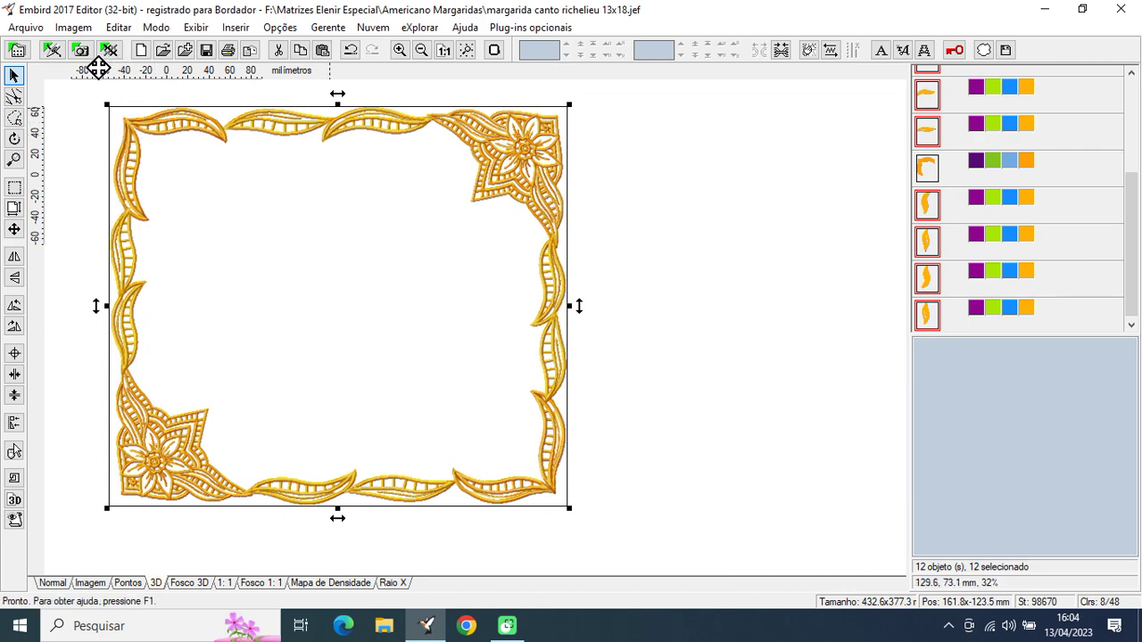
pyautogui.click(26, 29)
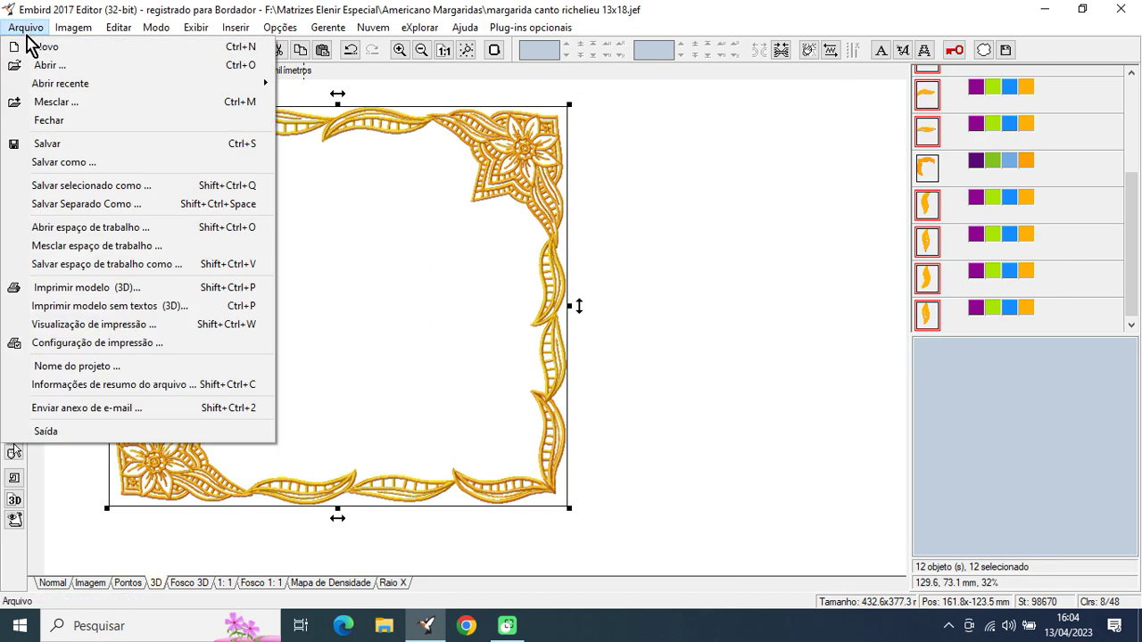
pyautogui.click(122, 308)
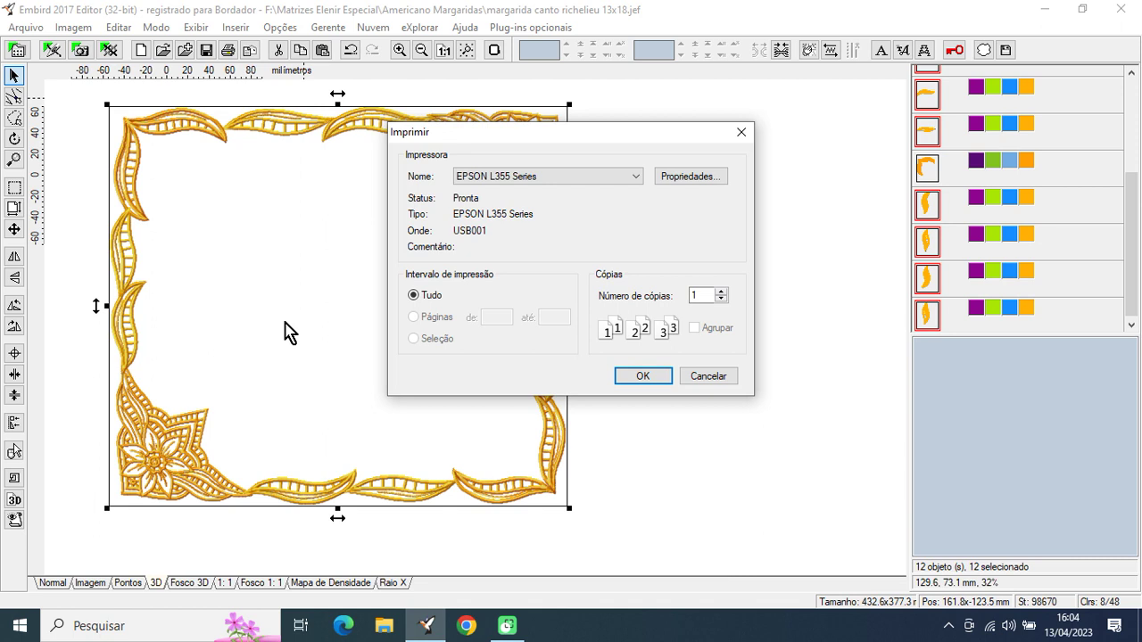
pyautogui.click(727, 380)
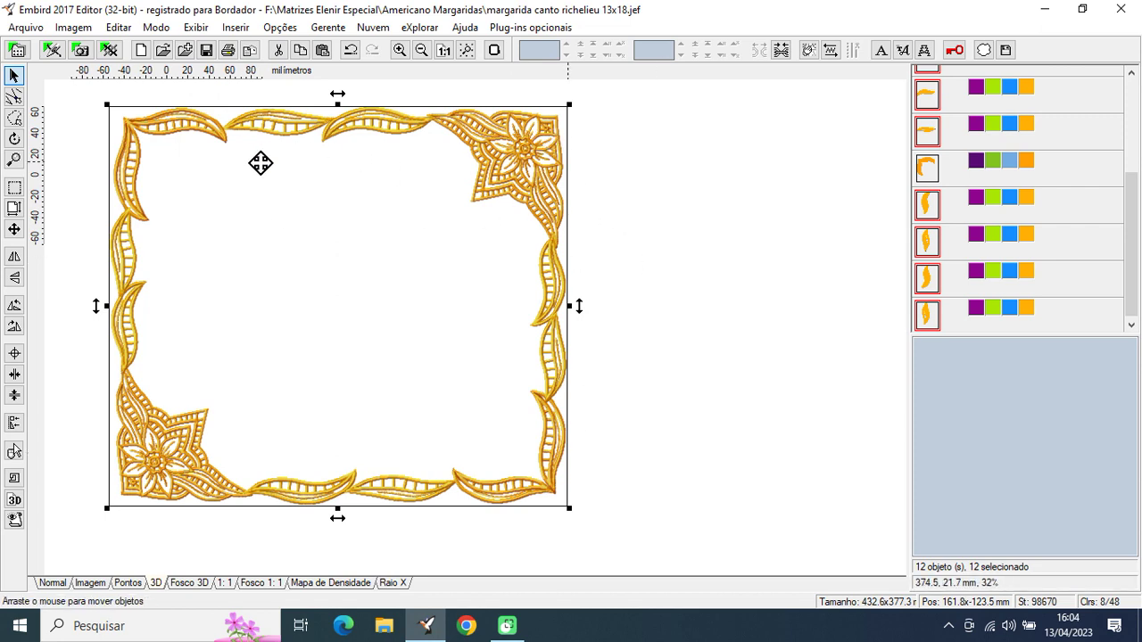
pyautogui.click(646, 256)
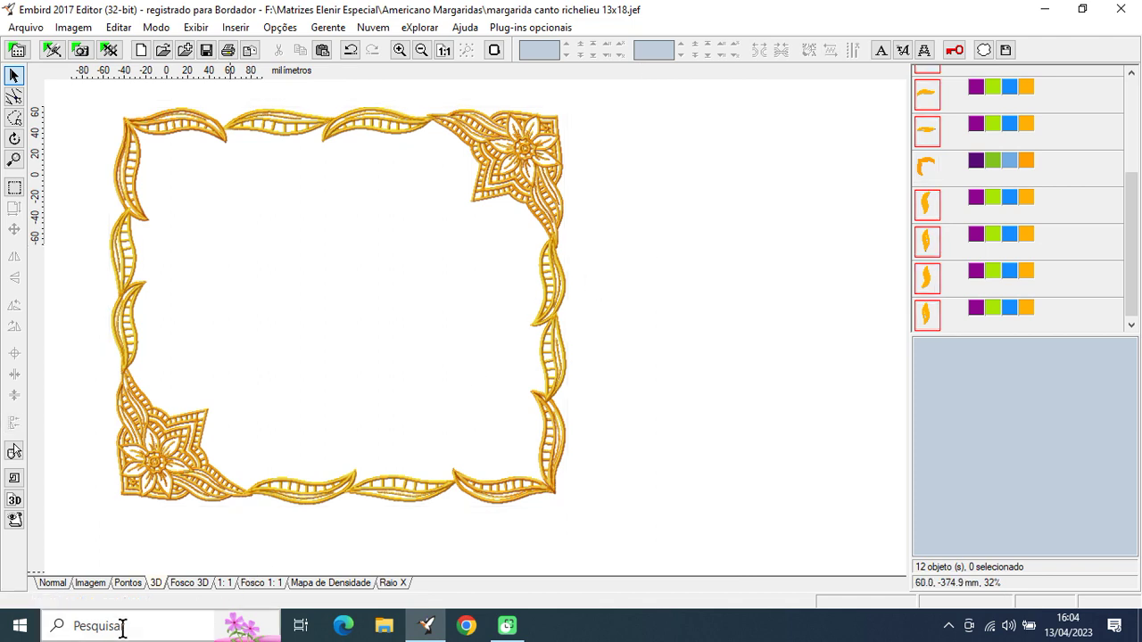
# - Open Ferramenta de Captura and capture a rectangular image of the complete placemat frame
pyautogui.click(93, 626)
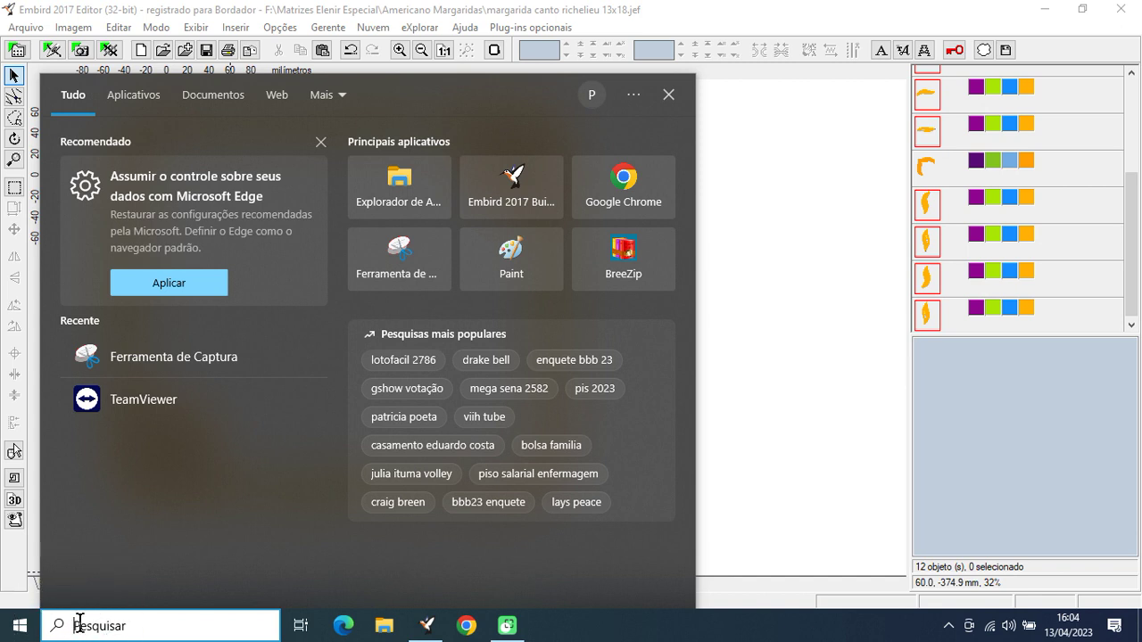
pyautogui.write('ferr')
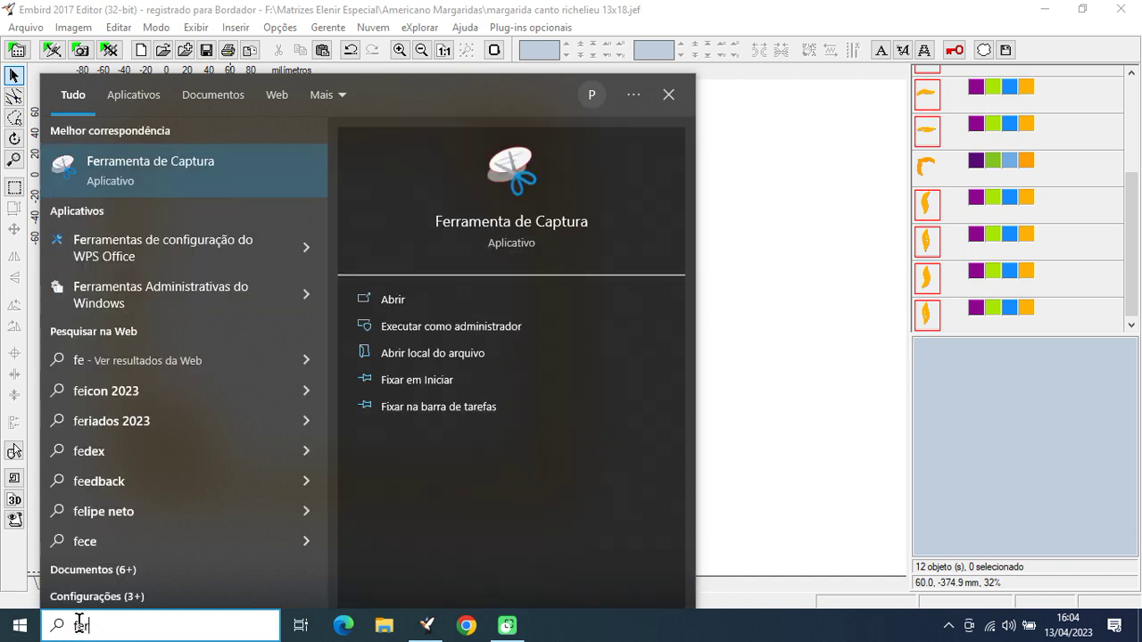
pyautogui.click(187, 169)
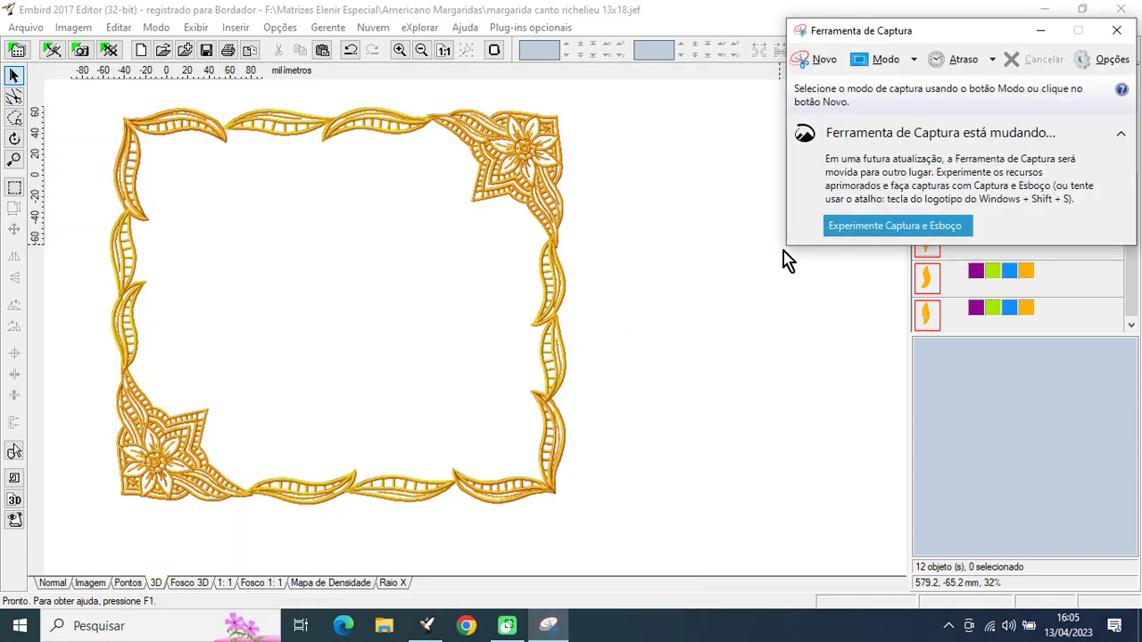
pyautogui.click(830, 70)
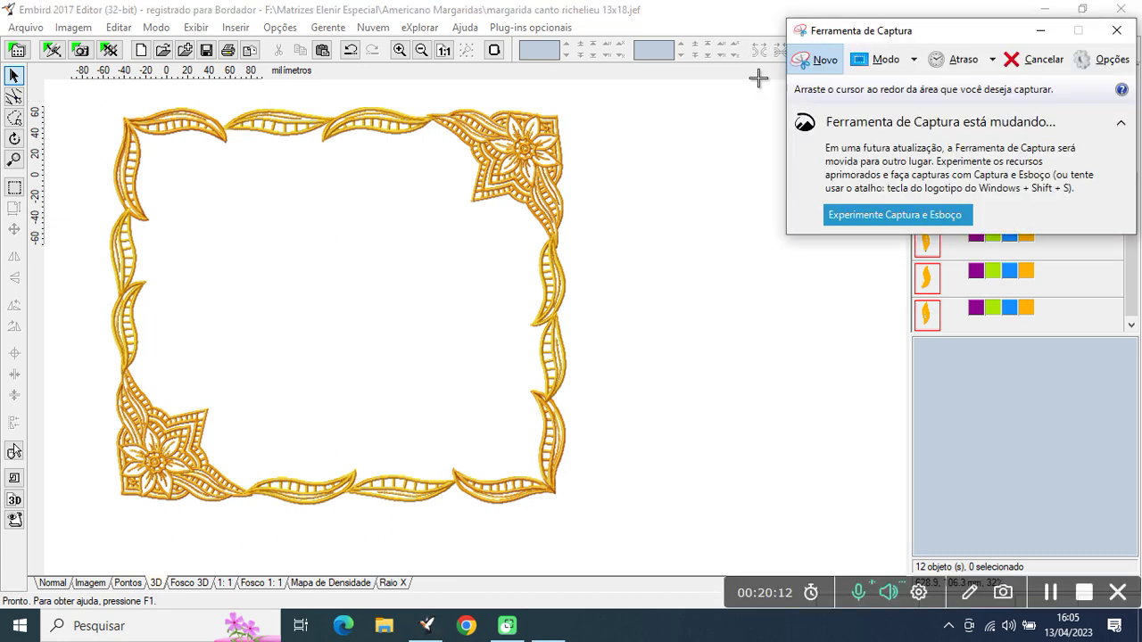
pyautogui.moveTo(82, 81); pyautogui.dragTo(588, 526)
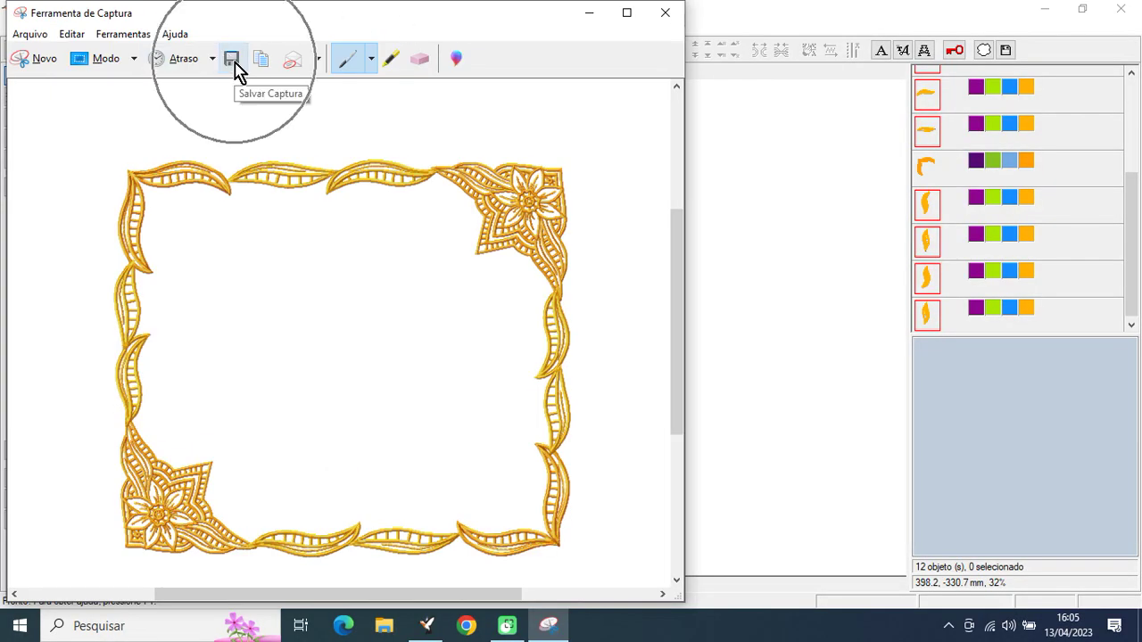
# - Save the capture to the desktop as the PNG "americano margarida ajustado" and close the capture tool
pyautogui.click(232, 59)
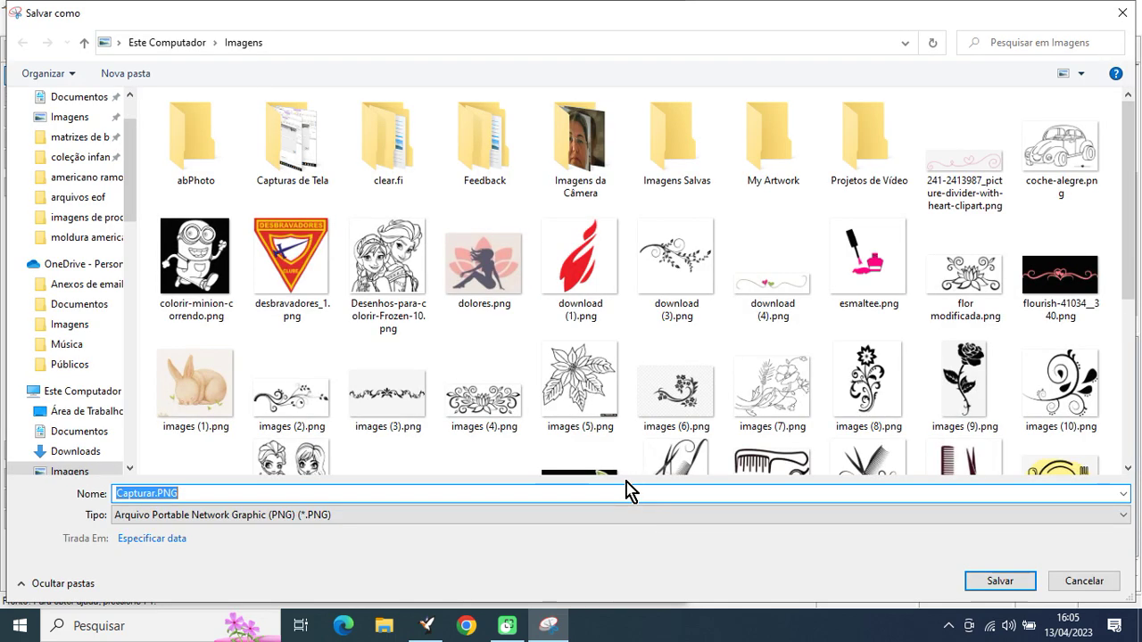
pyautogui.click(89, 411)
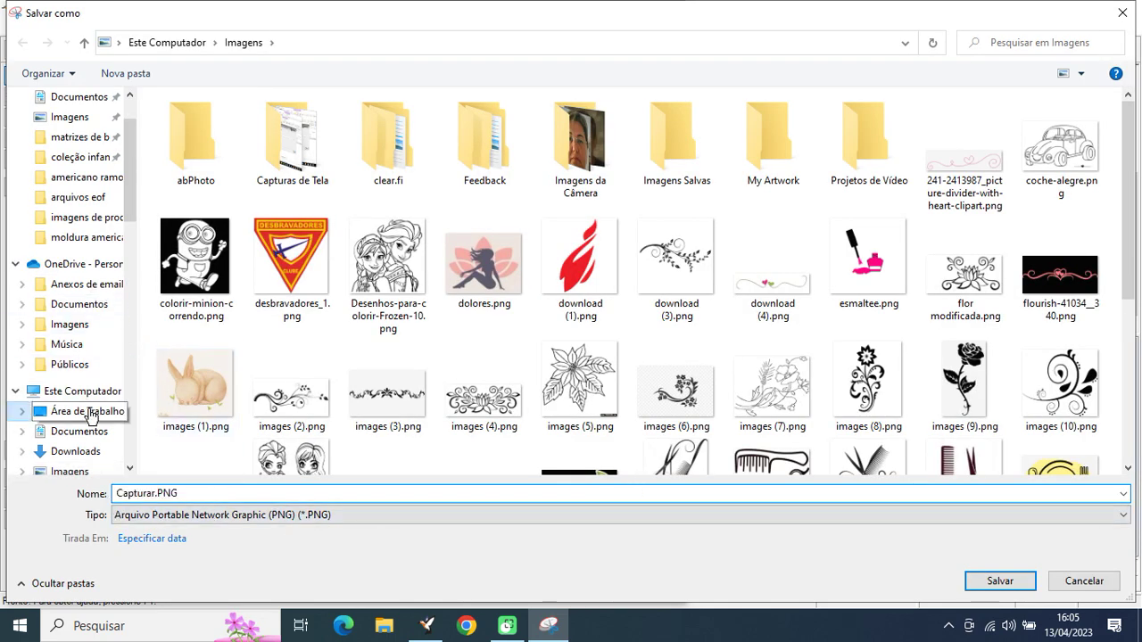
pyautogui.click(196, 494)
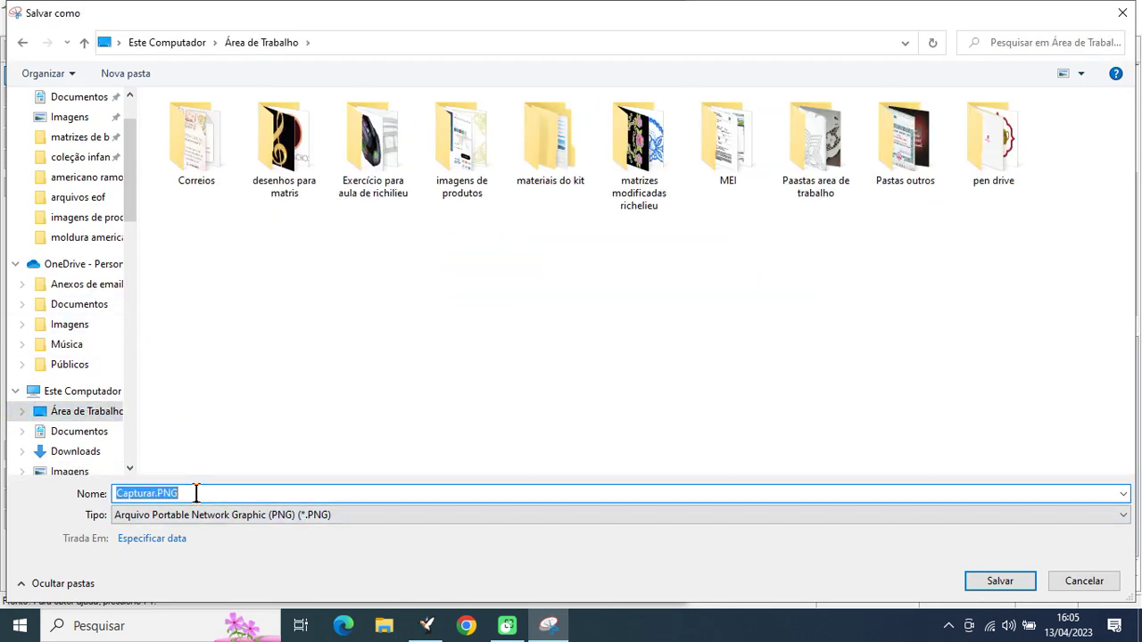
pyautogui.press('BackSpace')
pyautogui.write('americano margarida ajustado')
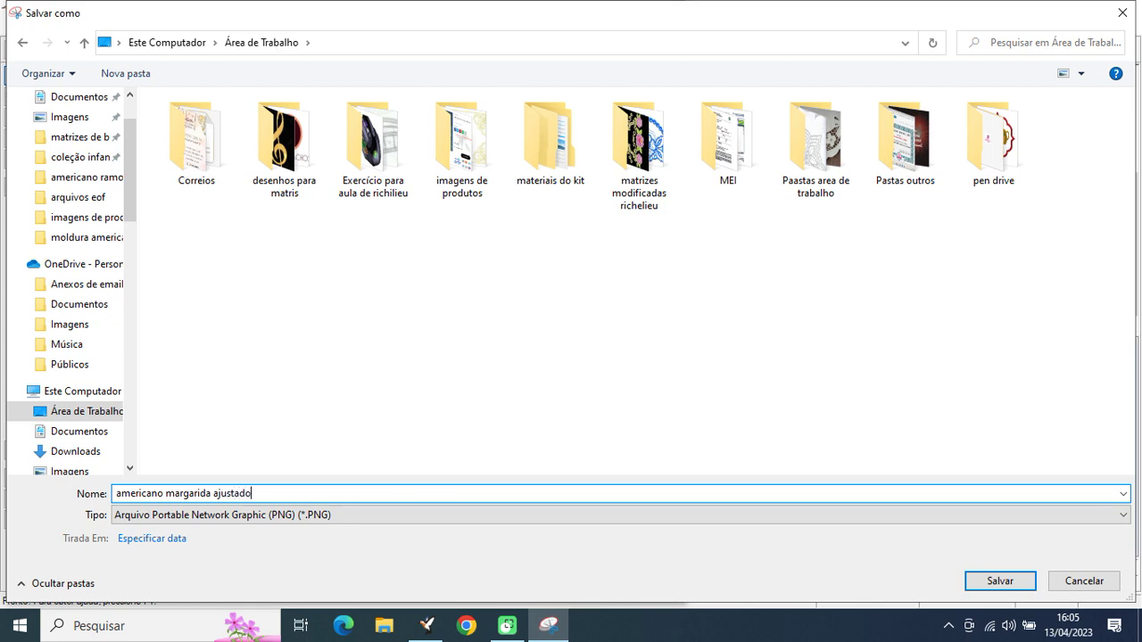
pyautogui.click(996, 581)
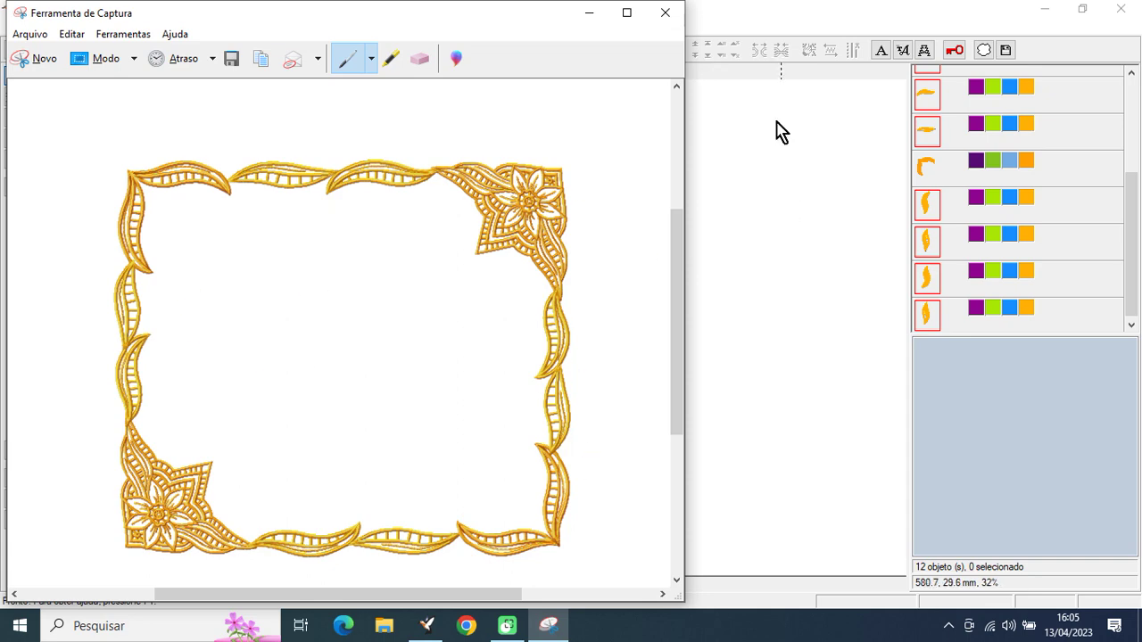
pyautogui.click(666, 13)
# - Reposition the saved frame image on the desktop, open it in Galeria de Fotos to view it, and close the viewer
pyautogui.click(1046, 10)
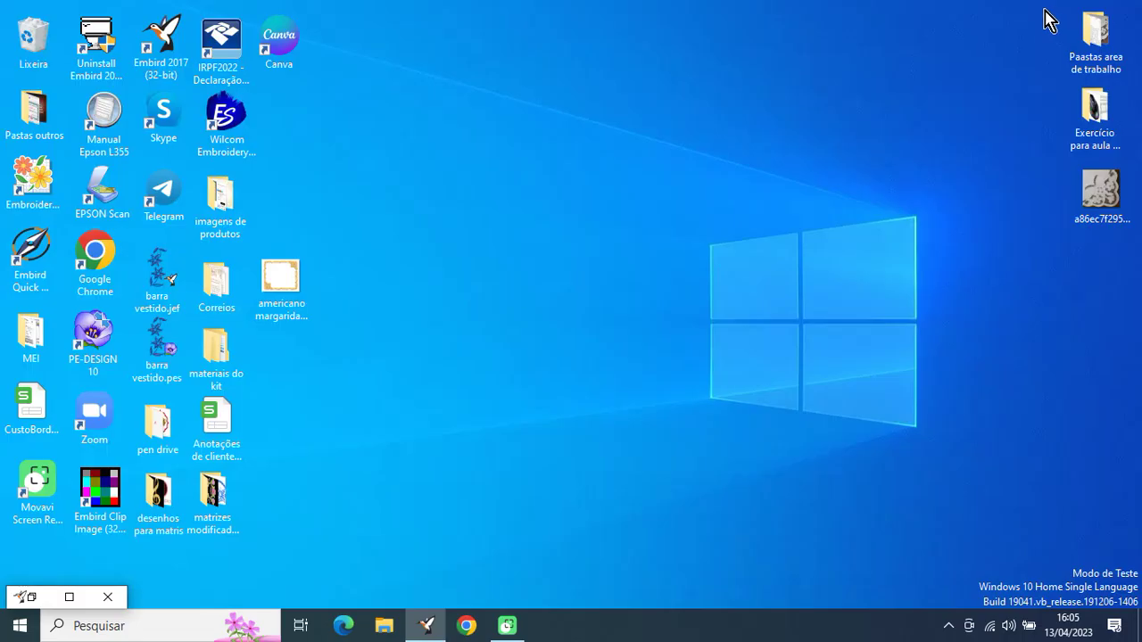
pyautogui.moveTo(284, 275); pyautogui.dragTo(450, 145)
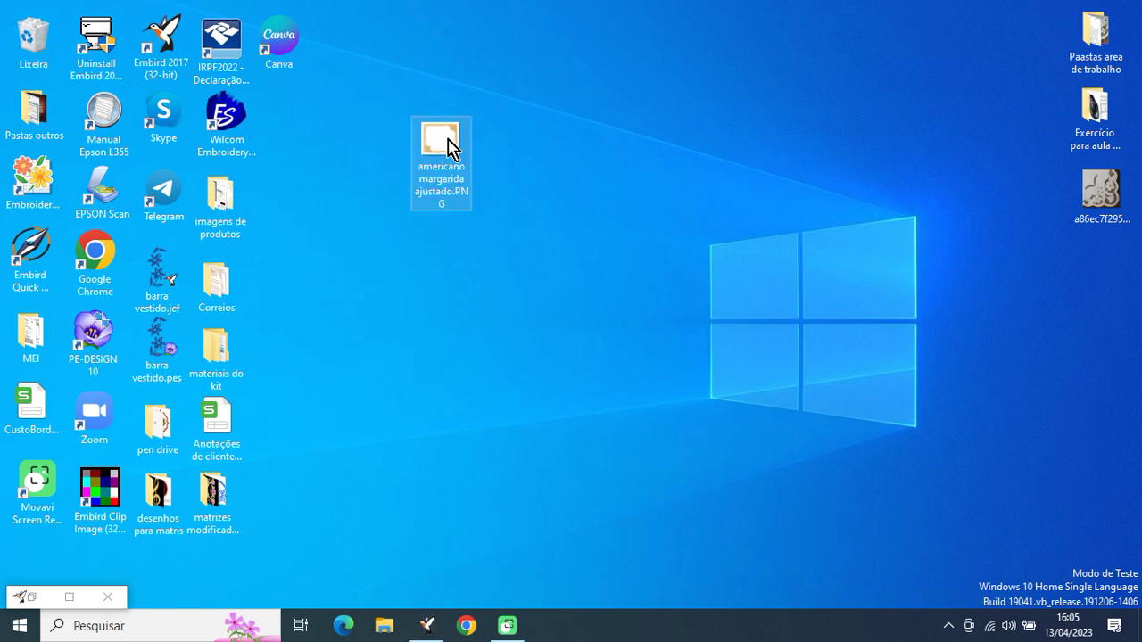
pyautogui.rightClick(449, 147)
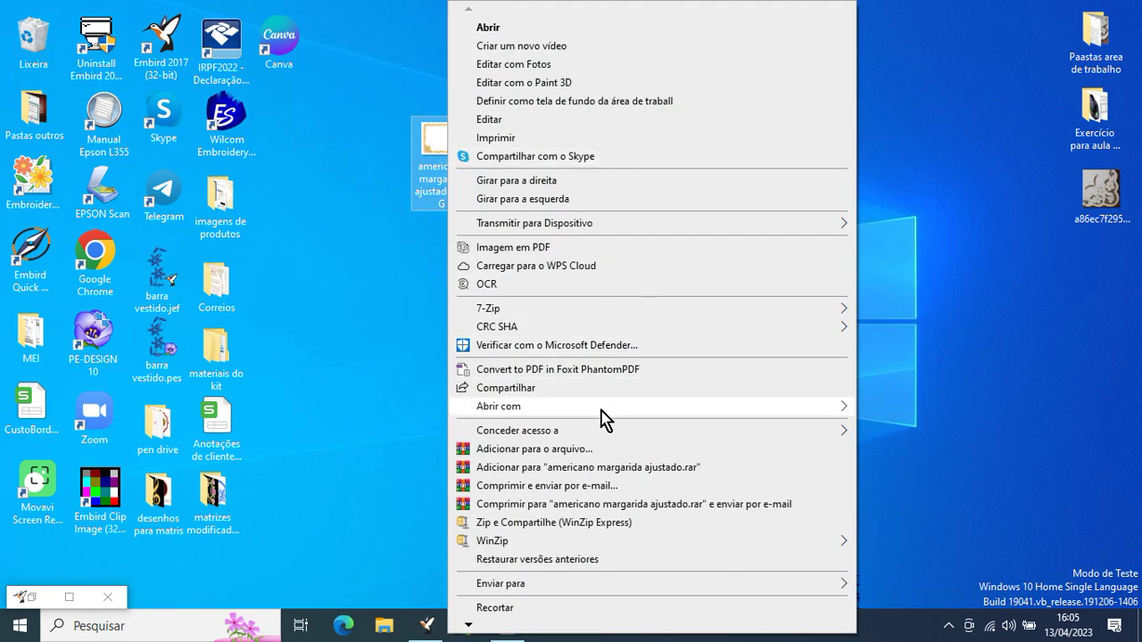
pyautogui.moveTo(600, 408)
pyautogui.click(912, 289)
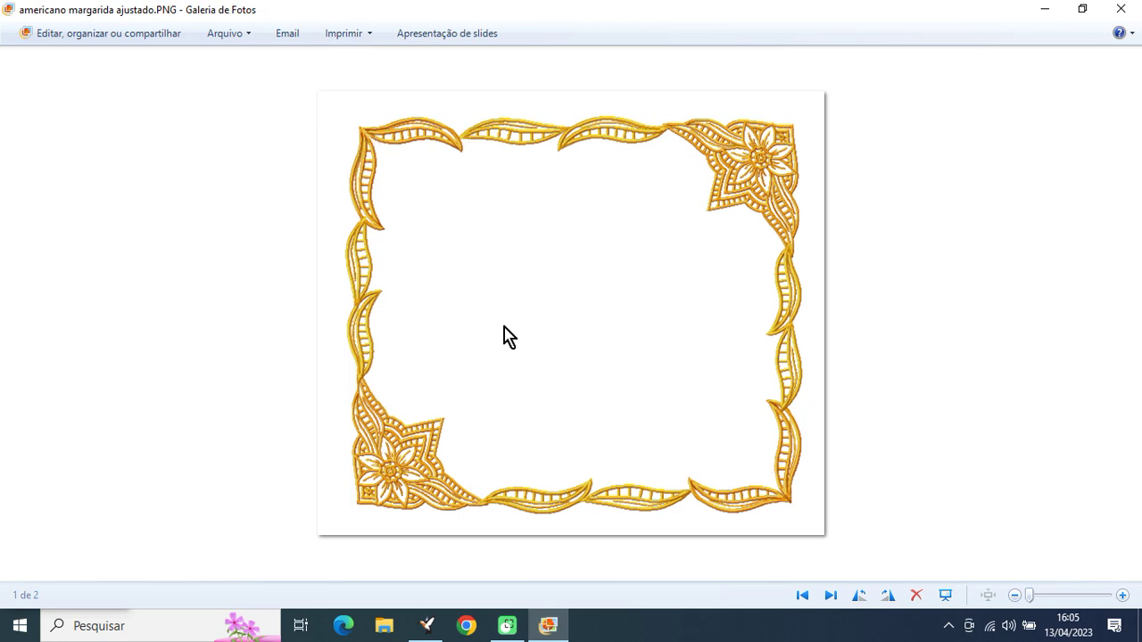
pyautogui.click(1122, 10)
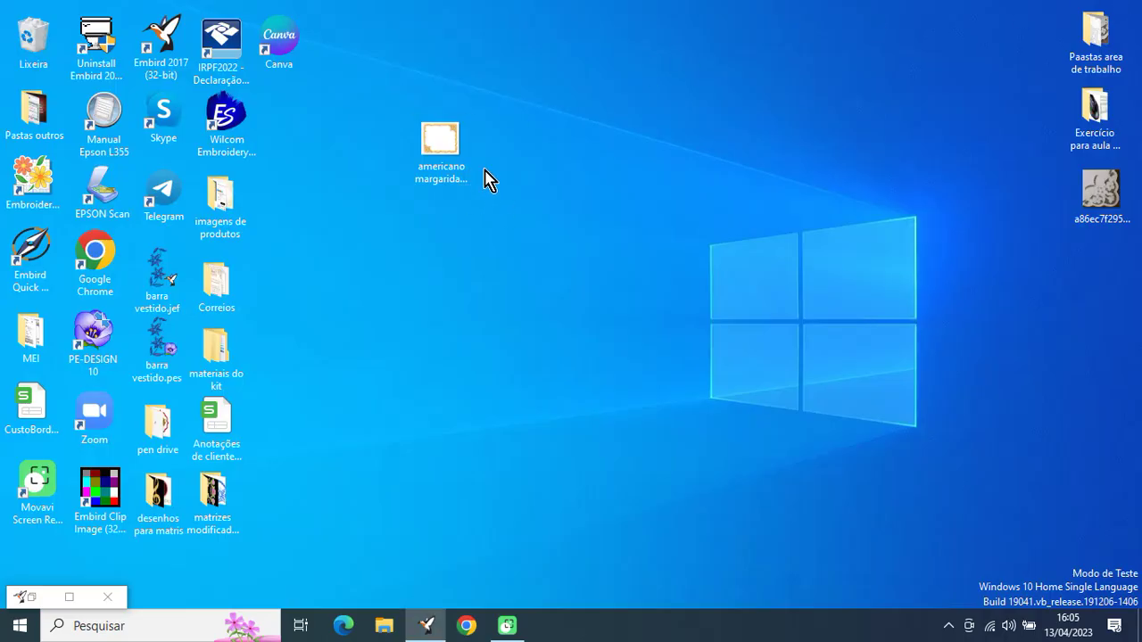
# - Return to Embird Editor and close Embird without saving the project changes or backing up passwords
pyautogui.click(32, 596)
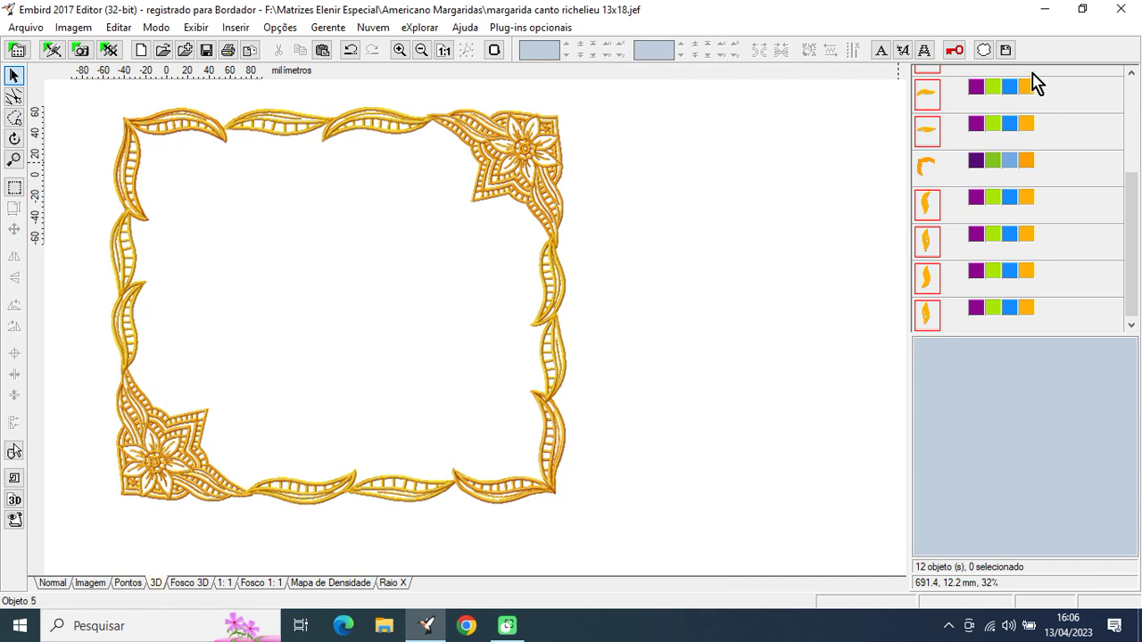
pyautogui.click(1122, 13)
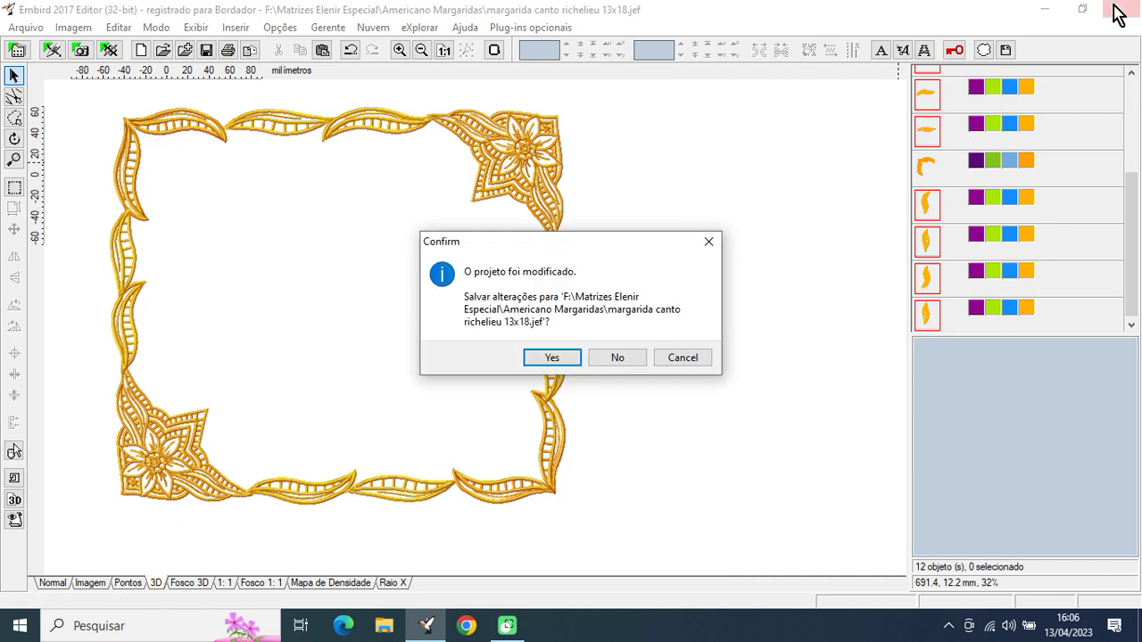
pyautogui.click(627, 361)
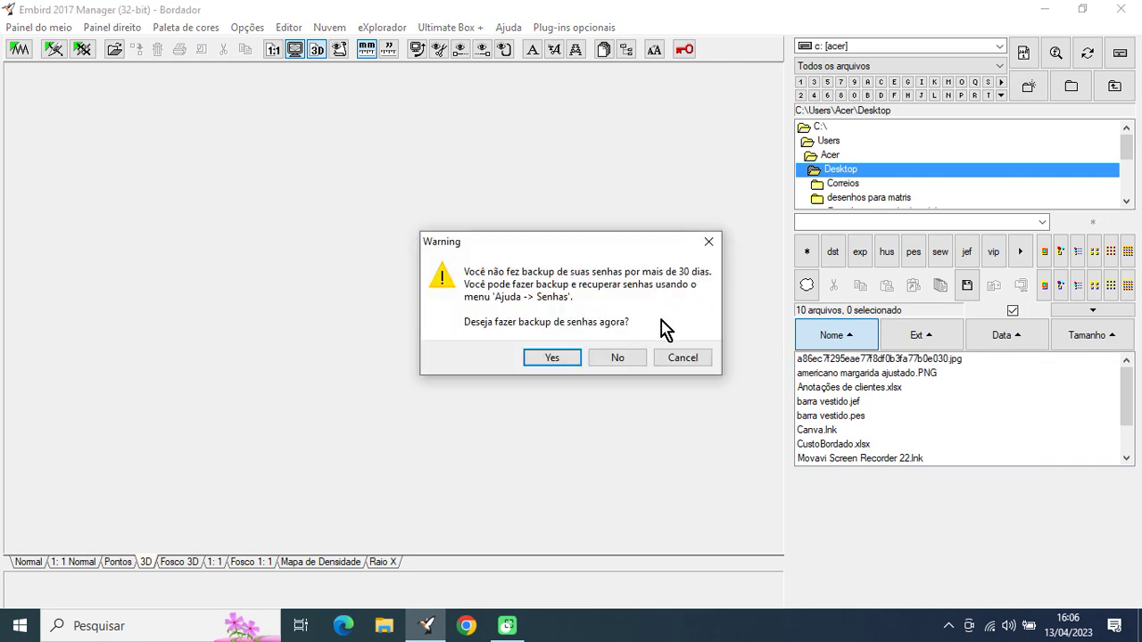
pyautogui.click(631, 361)
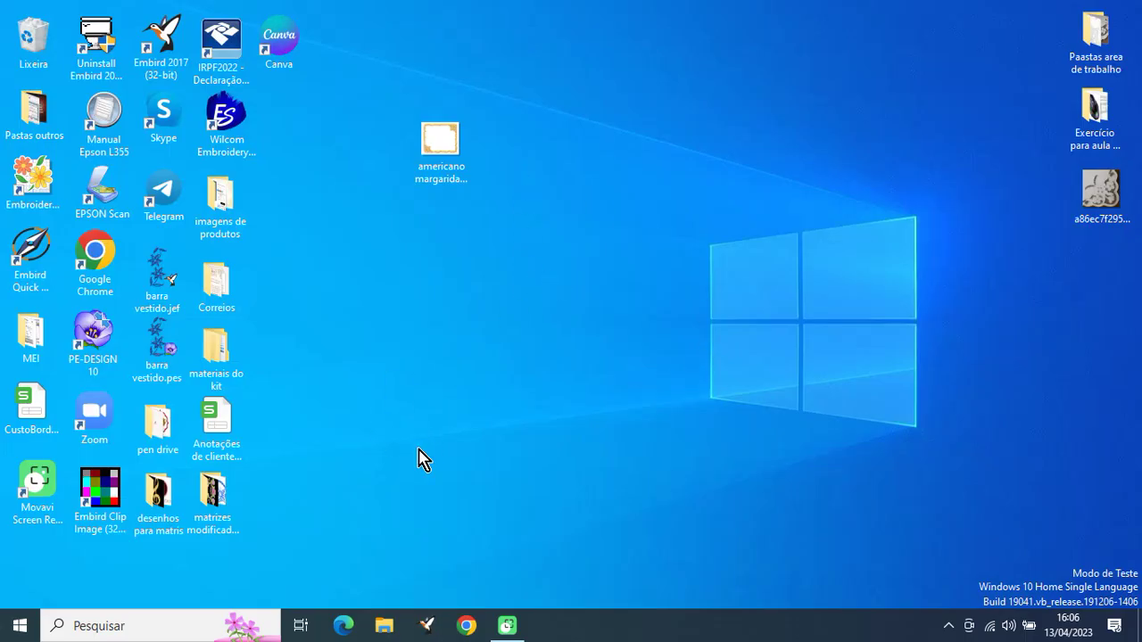
# - Open the toalha Santa Ceia folder inside Matrizes Elenir Especial on the HD ELENIR (F:) drive in Explorador de Arquivos
pyautogui.click(386, 627)
pyautogui.moveTo(767, 36); pyautogui.dragTo(591, 38)
pyautogui.click(390, 562)
pyautogui.scroll(-5, 391, 562)
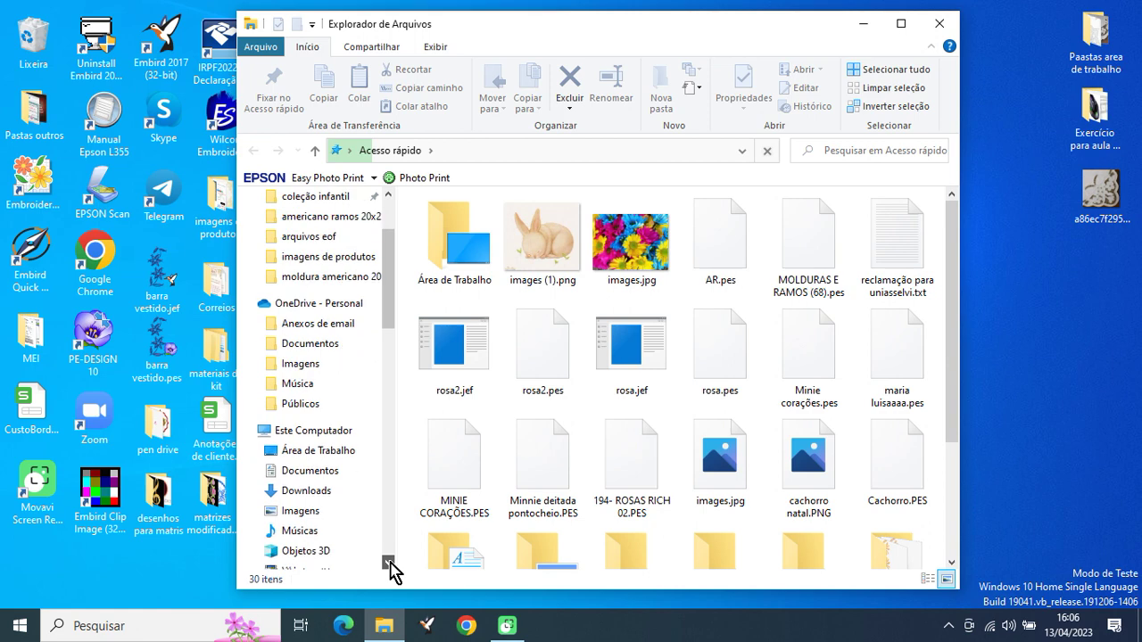
pyautogui.click(327, 450)
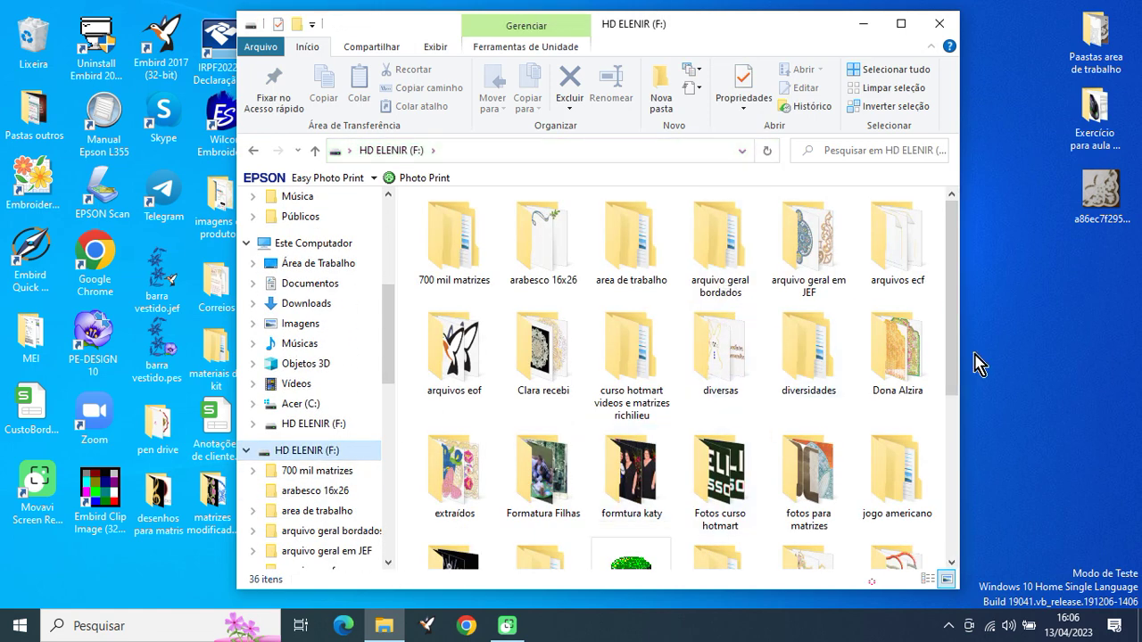
pyautogui.scroll(-2, 954, 359)
pyautogui.doubleClick(647, 390)
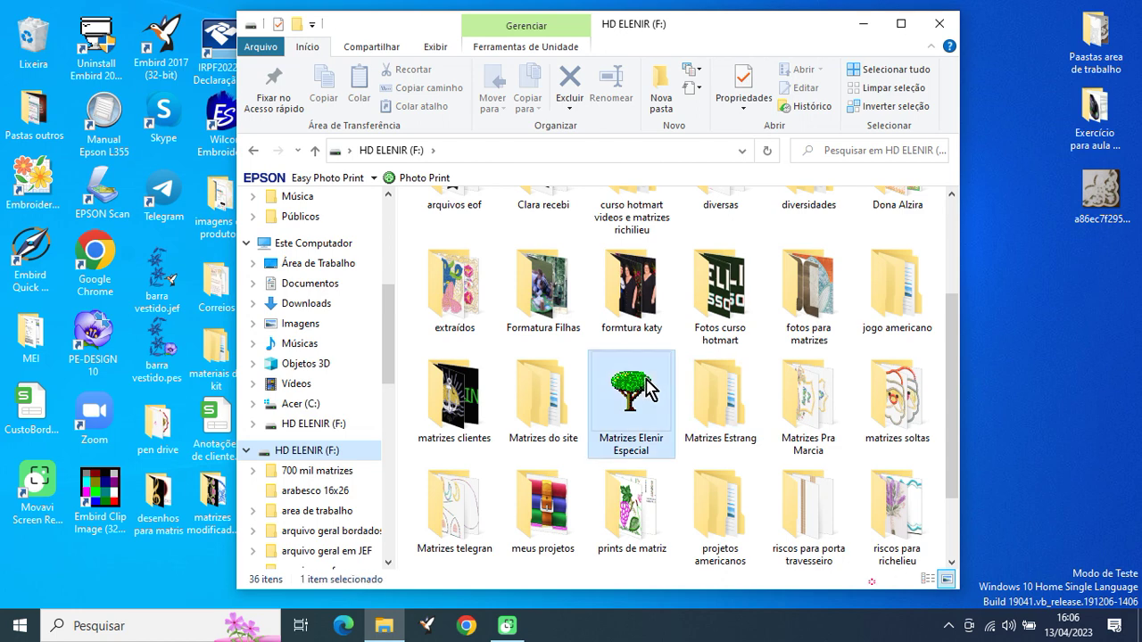
pyautogui.moveTo(954, 375); pyautogui.dragTo(954, 532)
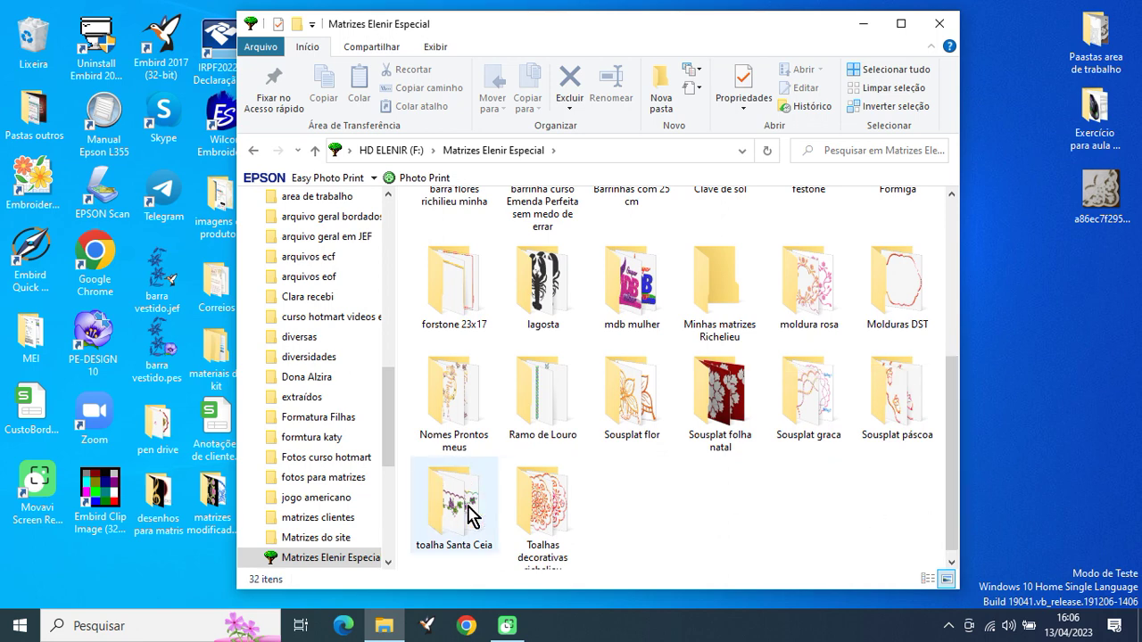
pyautogui.doubleClick(471, 516)
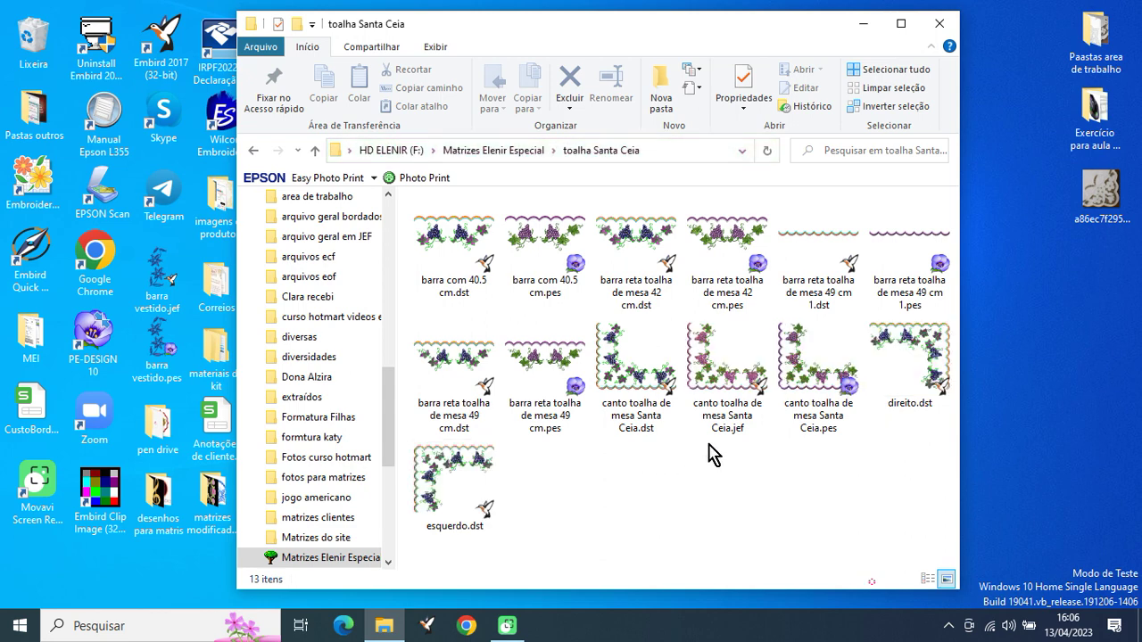
# - Open the design "canto toalha de mesa Santa Ceia.jef" in Embird and load it into the Editor
pyautogui.moveTo(740, 390)
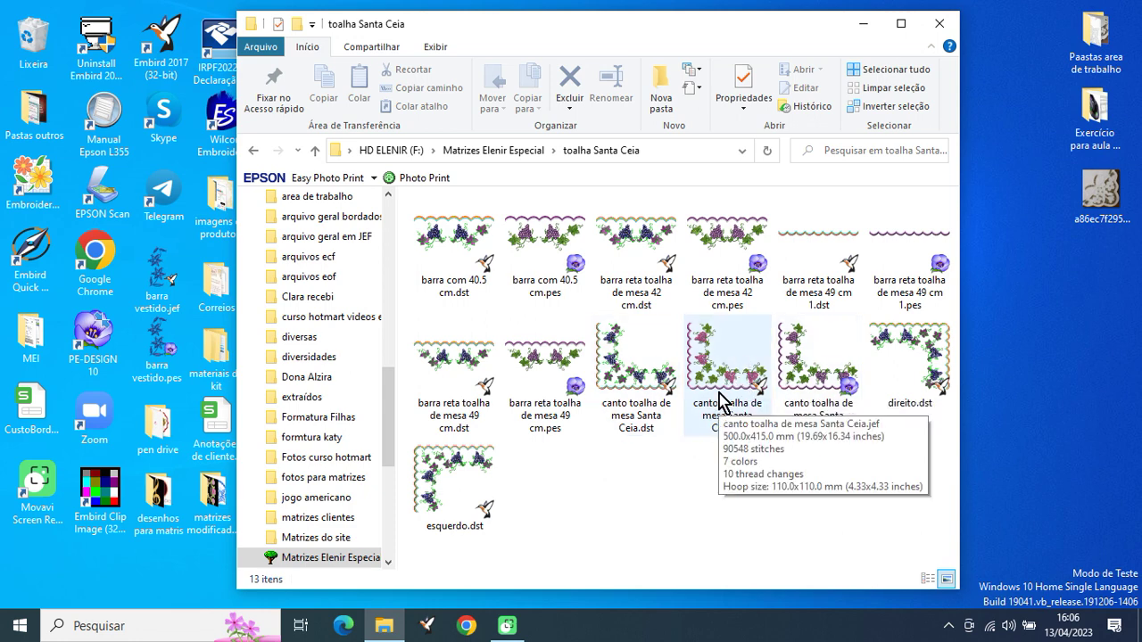
pyautogui.click(722, 401)
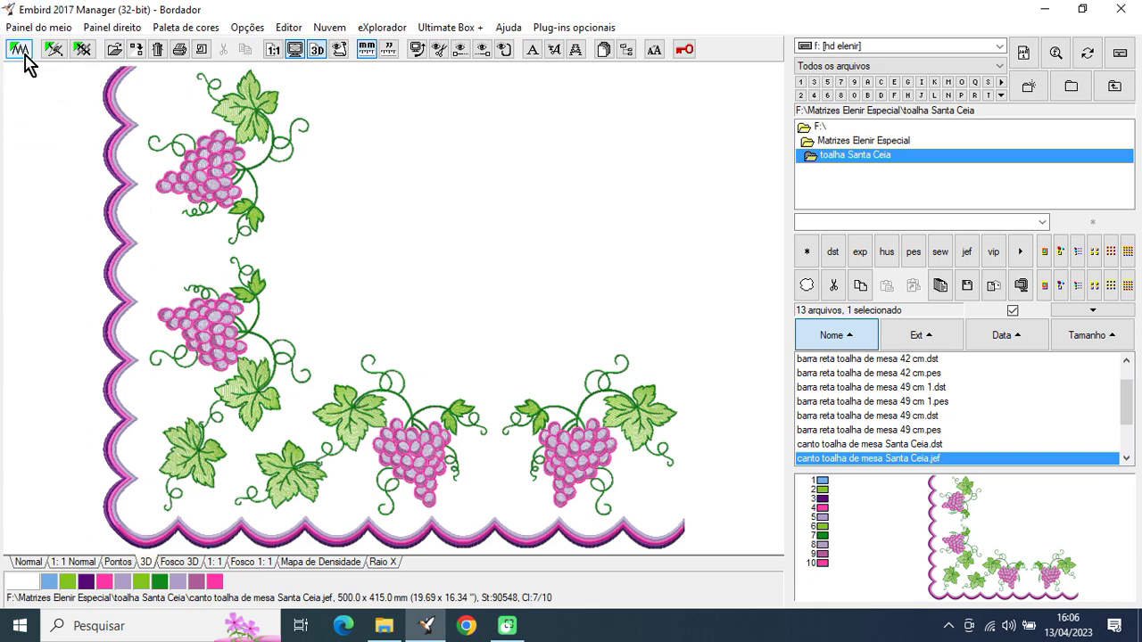
pyautogui.click(19, 49)
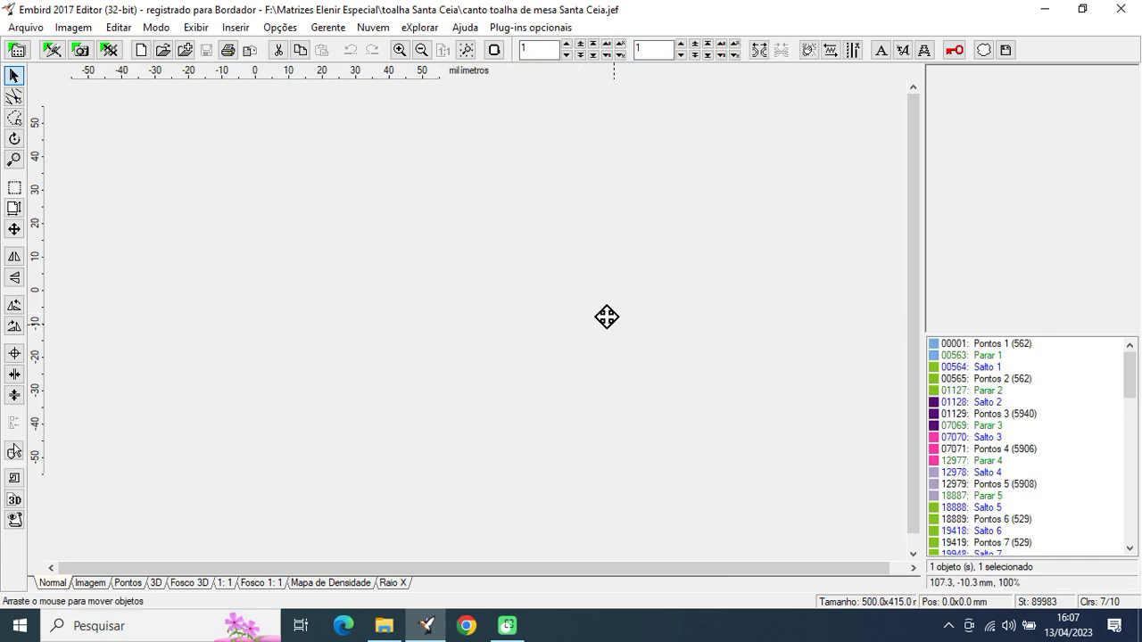
# - Show the grape corner in 3D view and move it to the lower-left area of the workspace
pyautogui.scroll(-4, 497, 327)
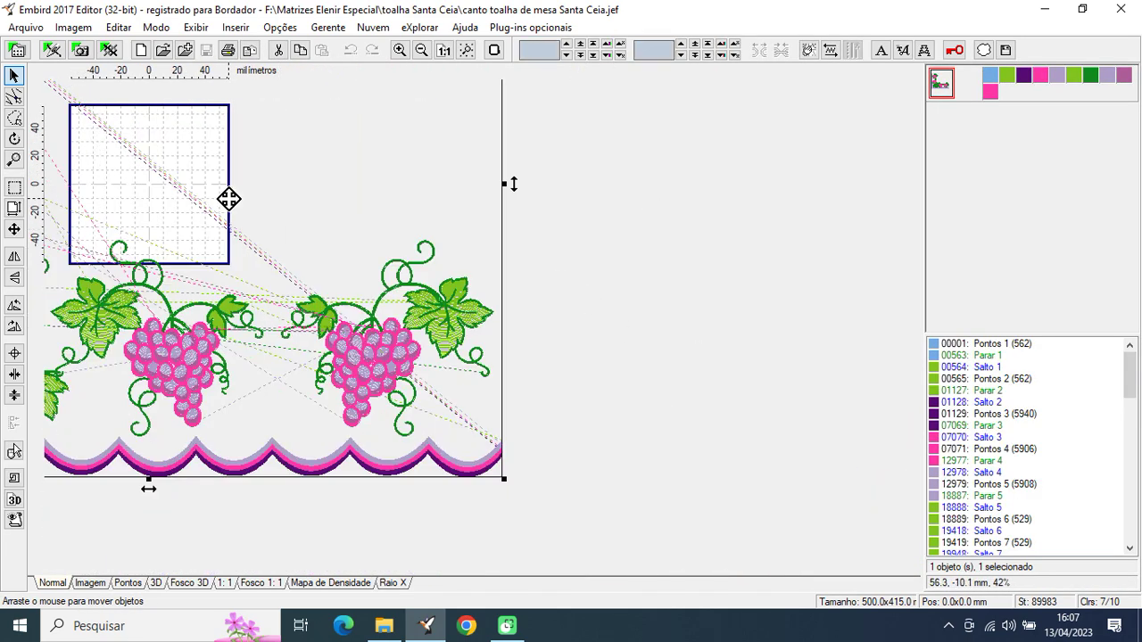
pyautogui.moveTo(230, 293); pyautogui.dragTo(390, 413)
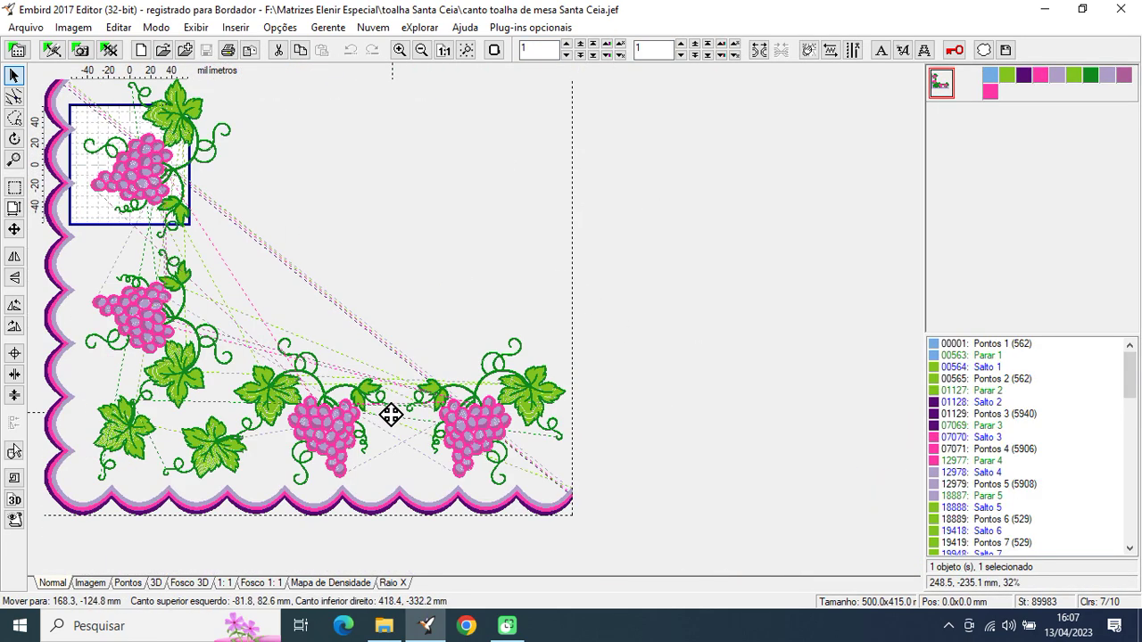
pyautogui.click(157, 584)
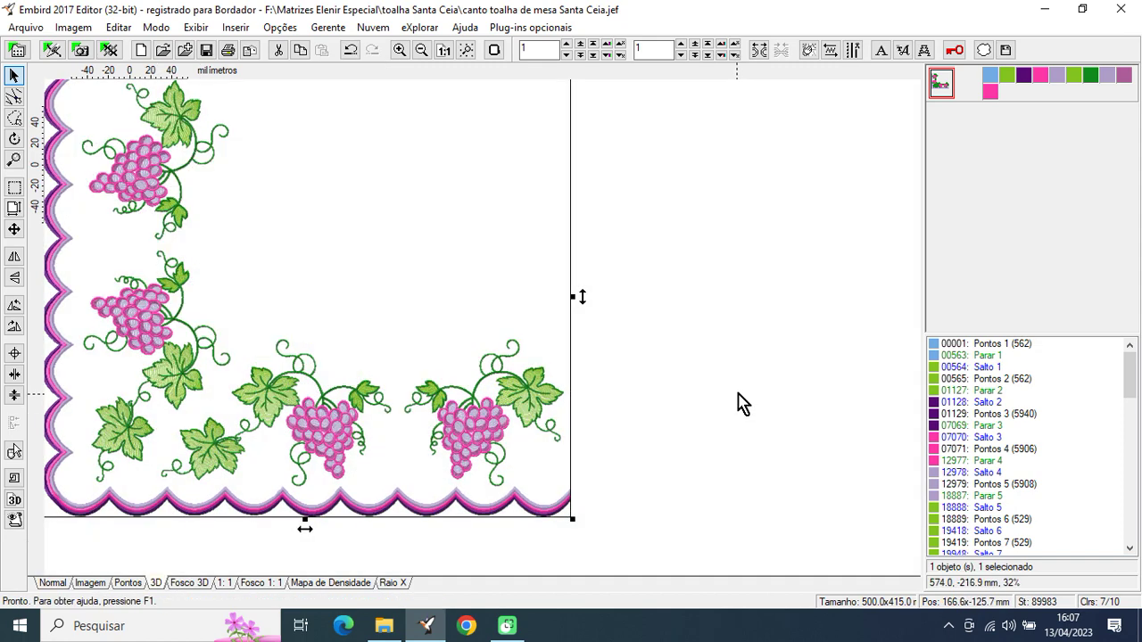
pyautogui.moveTo(175, 226); pyautogui.dragTo(219, 398)
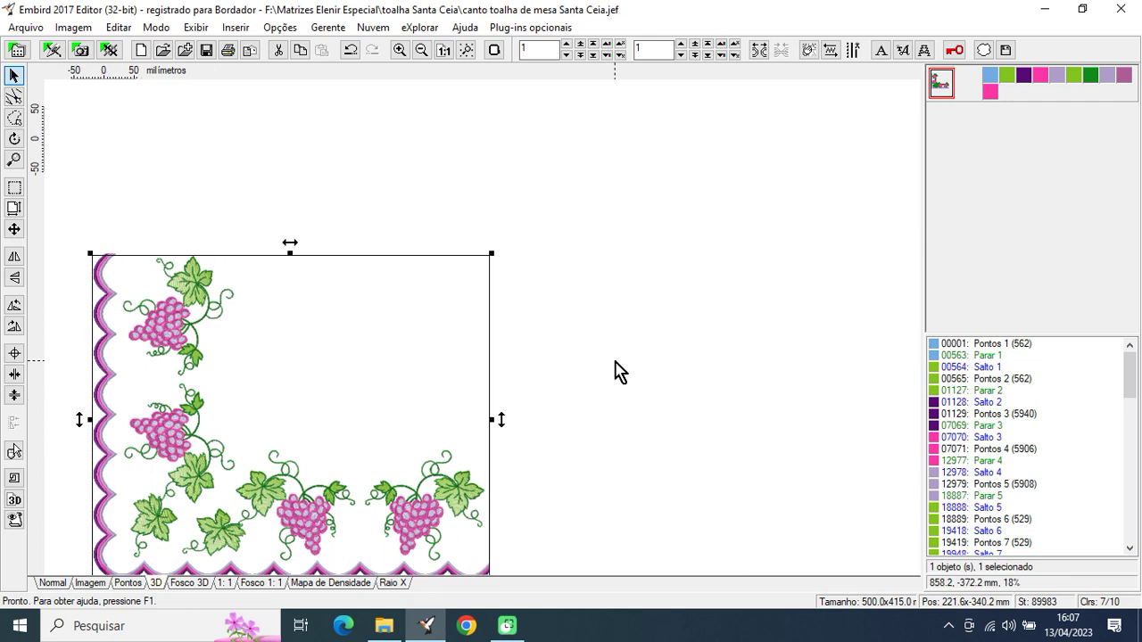
pyautogui.moveTo(199, 271); pyautogui.dragTo(209, 407)
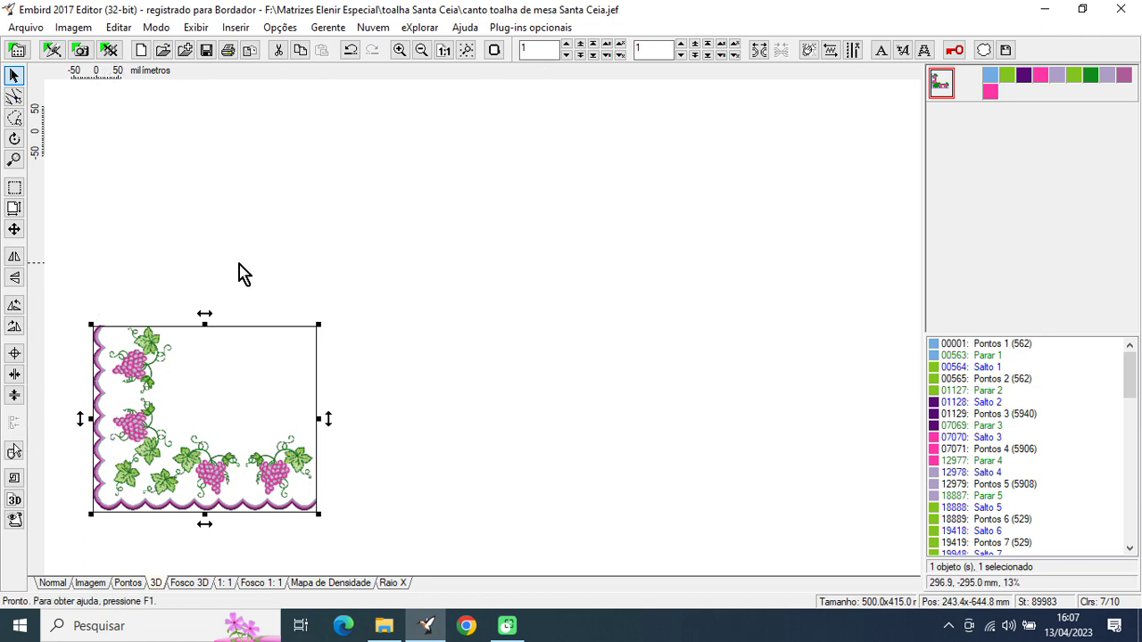
# - Merge "barra reta toalha de mesa 49 cm.pes" and place it horizontally at the end of the corner's lower scalloped edge
pyautogui.click(185, 51)
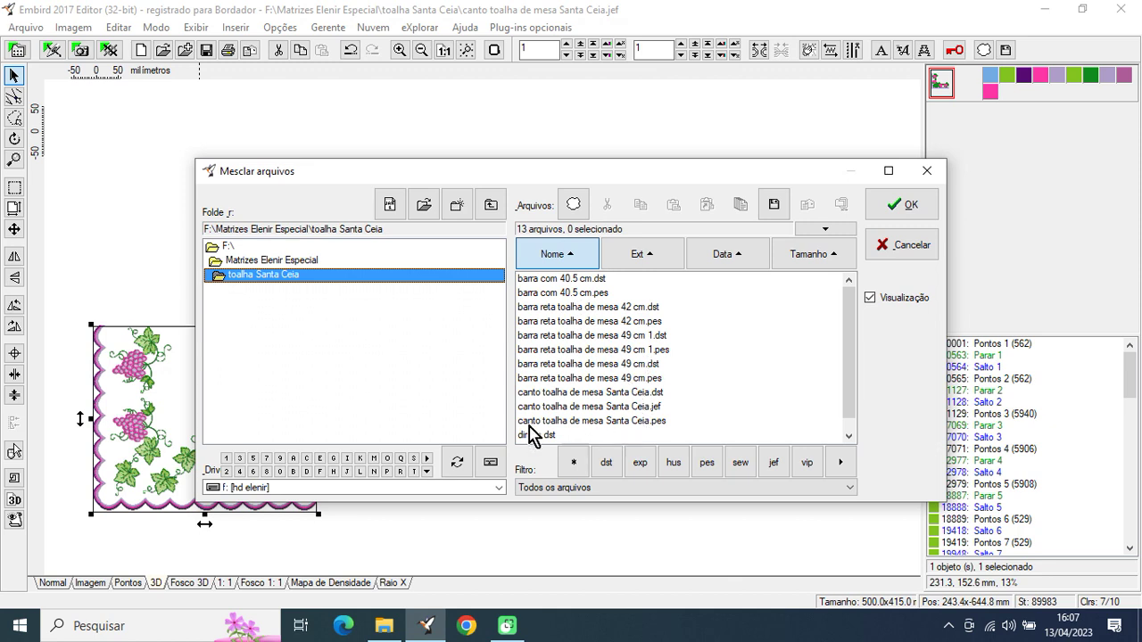
pyautogui.click(612, 379)
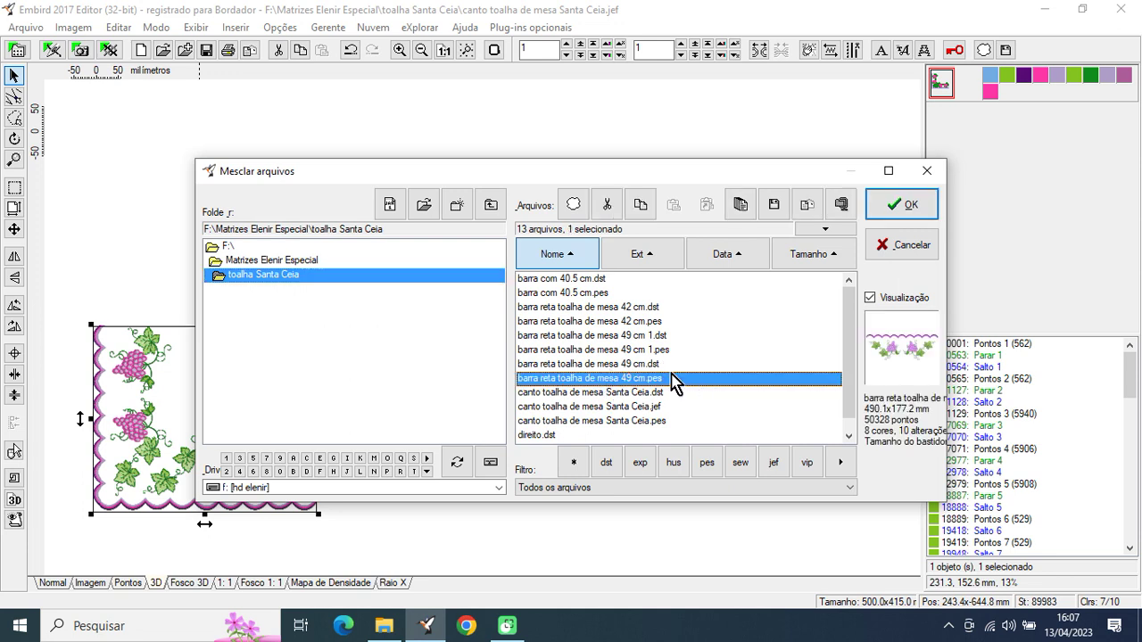
pyautogui.click(892, 213)
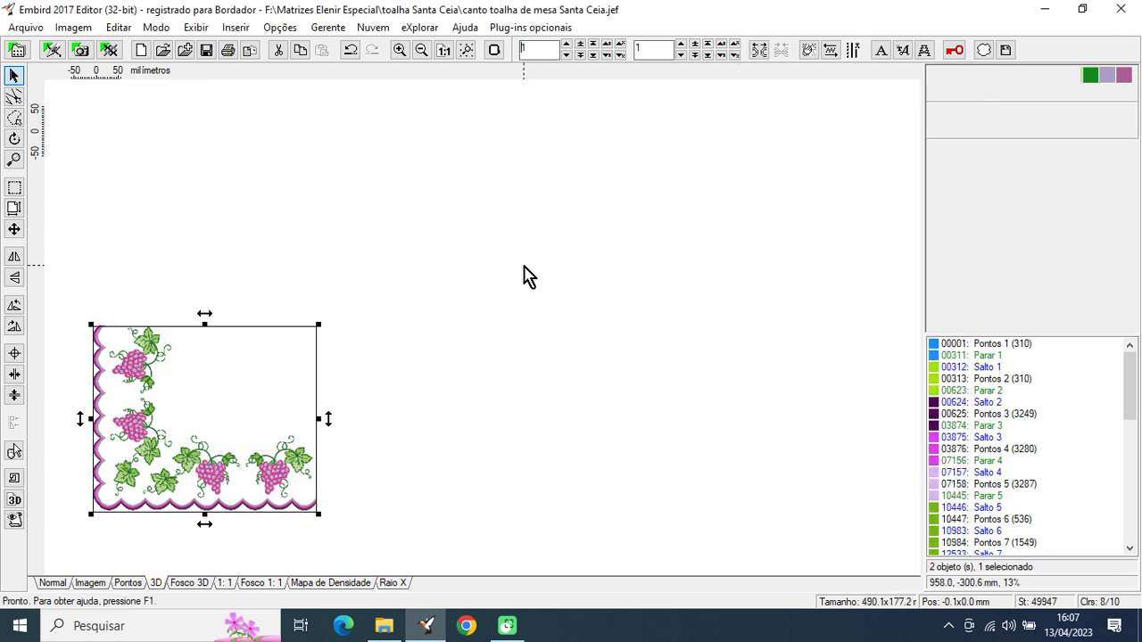
pyautogui.click(14, 307)
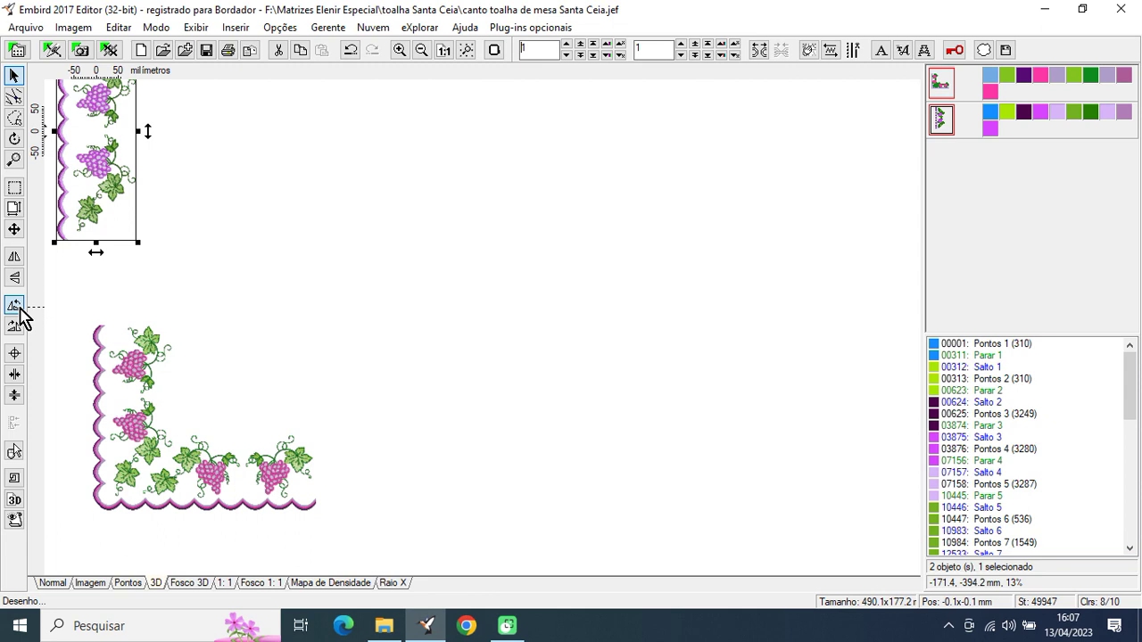
pyautogui.hotkey('ctrl', 'z')
pyautogui.moveTo(104, 131); pyautogui.dragTo(434, 472)
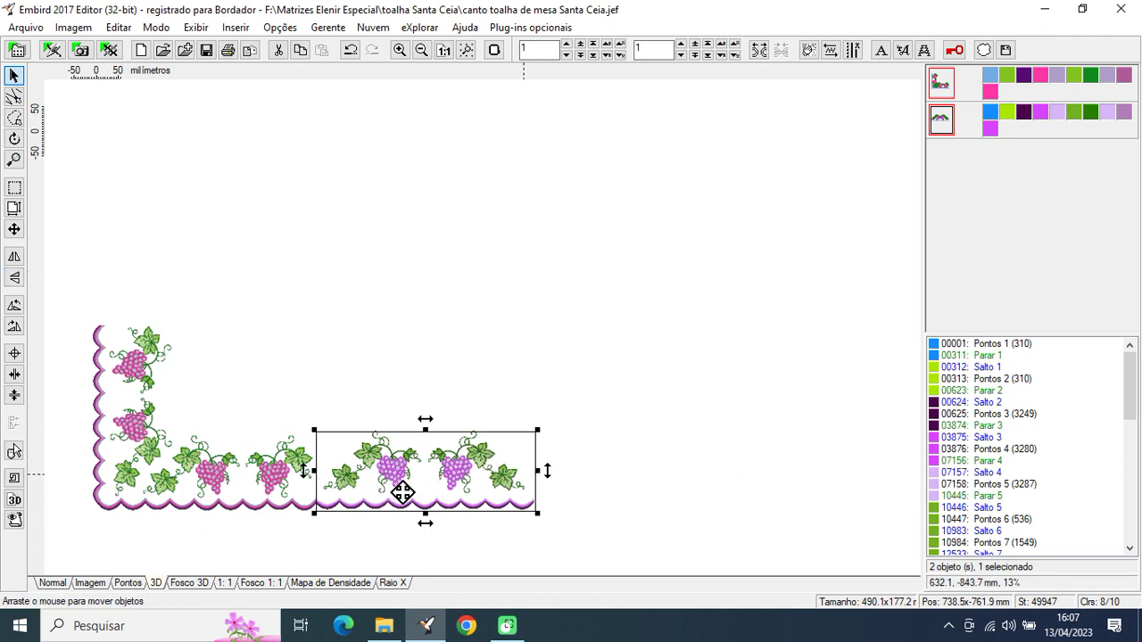
# - Duplicate the straight grape bar and place the copy at the free end of the first bar
pyautogui.hotkey('ctrl', 'c')
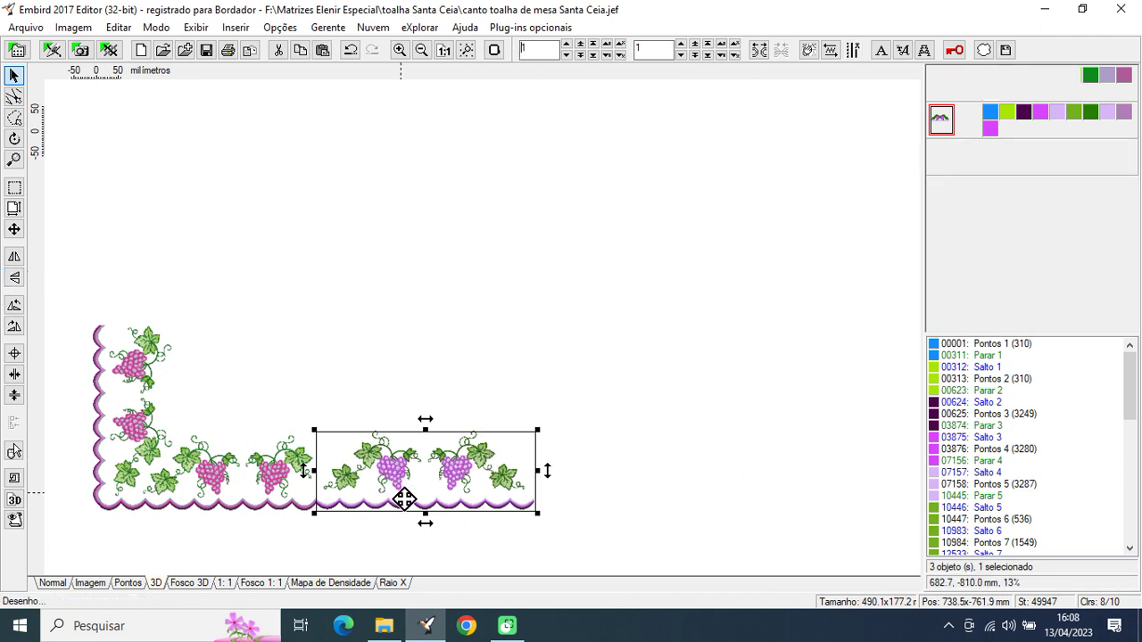
pyautogui.hotkey('ctrl', 'v')
pyautogui.moveTo(444, 482); pyautogui.dragTo(612, 470)
# - Duplicate the grape corner, mirror the copy horizontally, and align it with the free end of the second bar
pyautogui.click(153, 425)
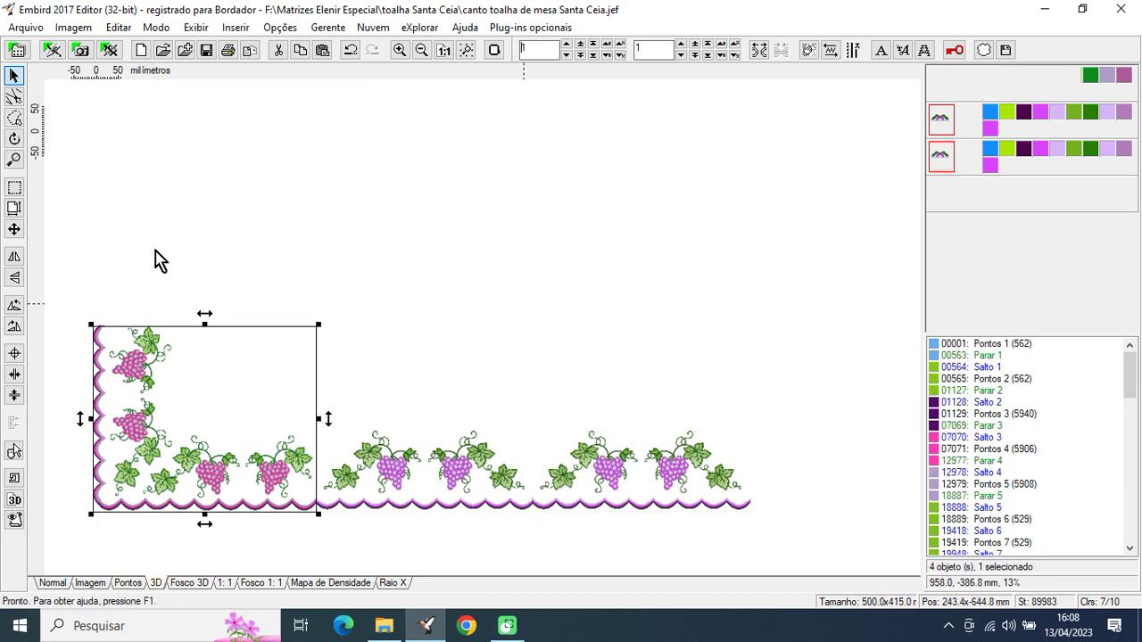
pyautogui.click(14, 256)
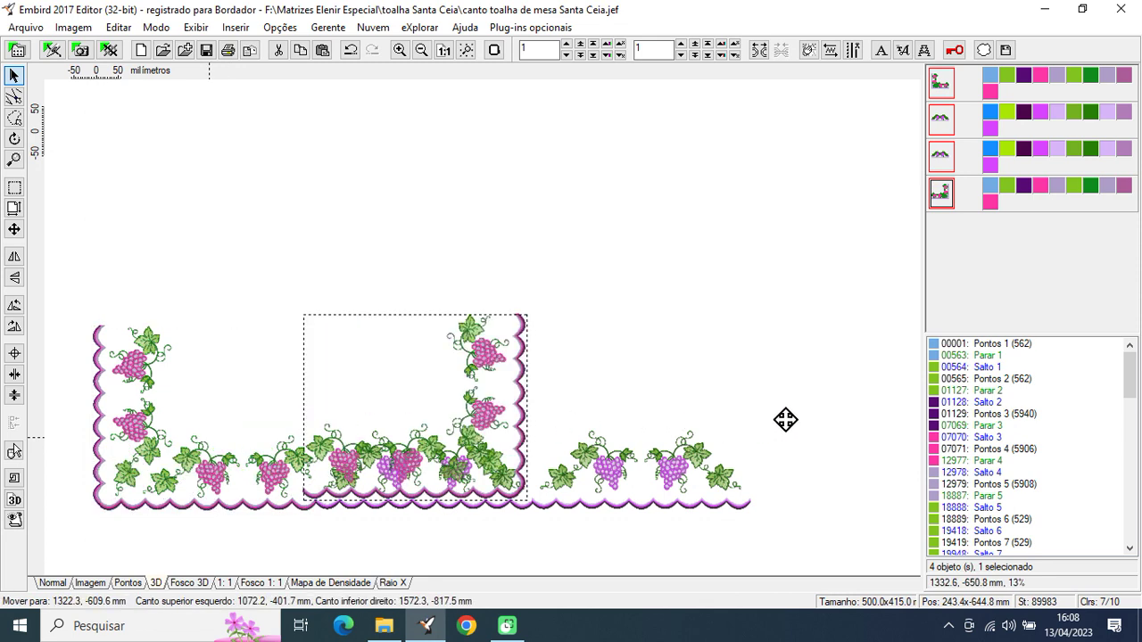
pyautogui.click(848, 435)
pyautogui.moveTo(801, 427); pyautogui.dragTo(810, 426)
pyautogui.moveTo(816, 426); pyautogui.dragTo(817, 427)
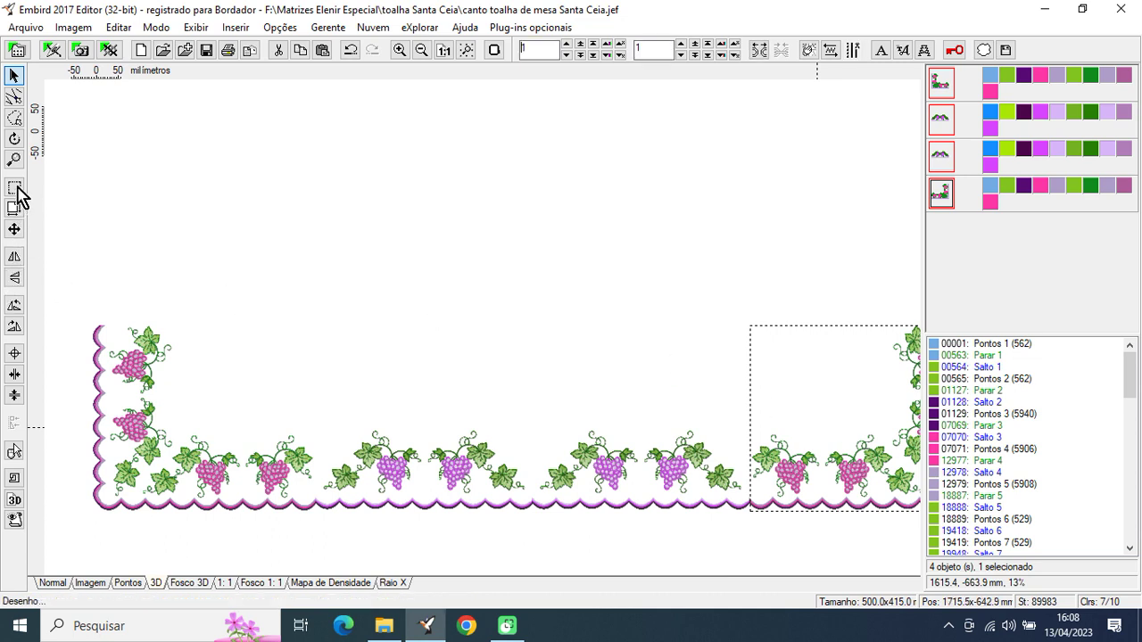
# - Check the overall size of the assembled border and of one straight bar, and move the whole border lower in the workspace
pyautogui.hotkey('ctrl', 'a')
pyautogui.press('-')
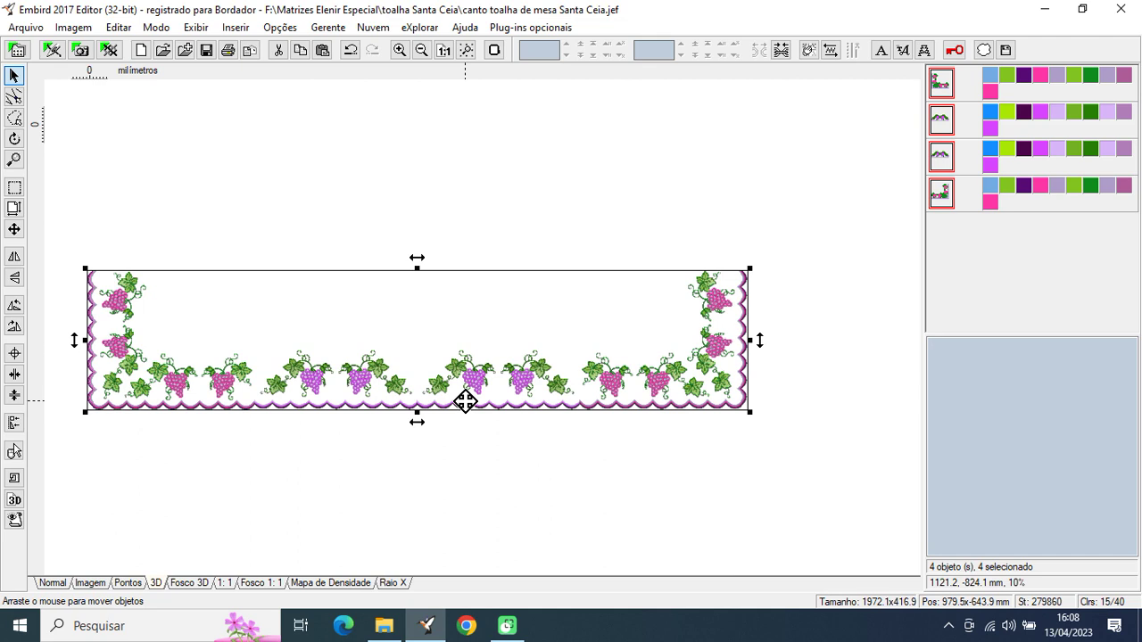
pyautogui.click(463, 223)
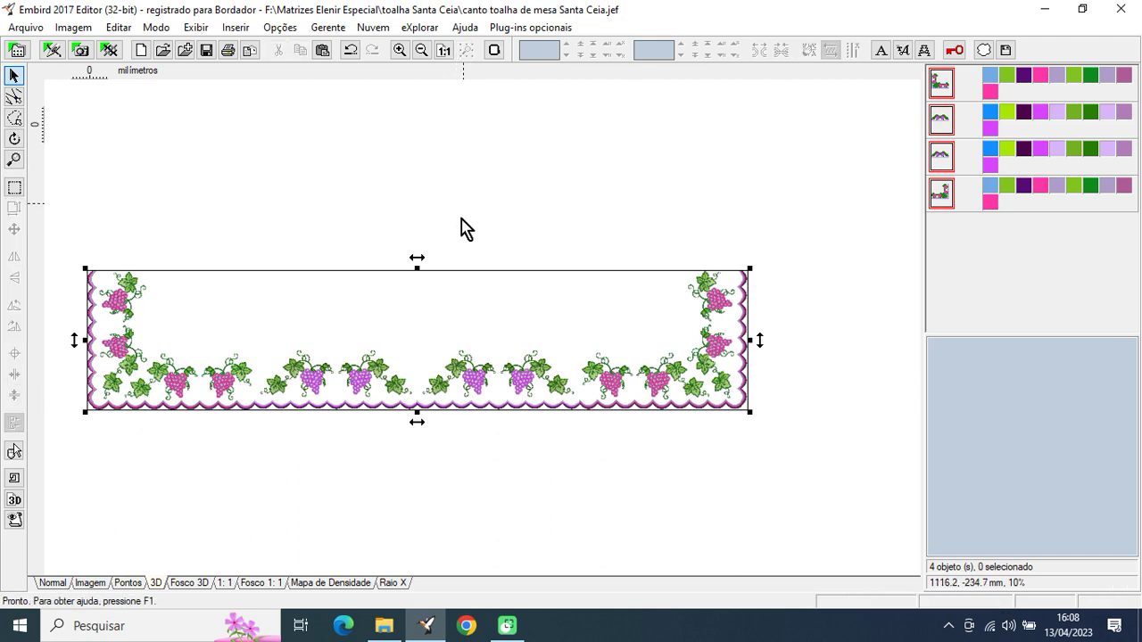
pyautogui.click(348, 410)
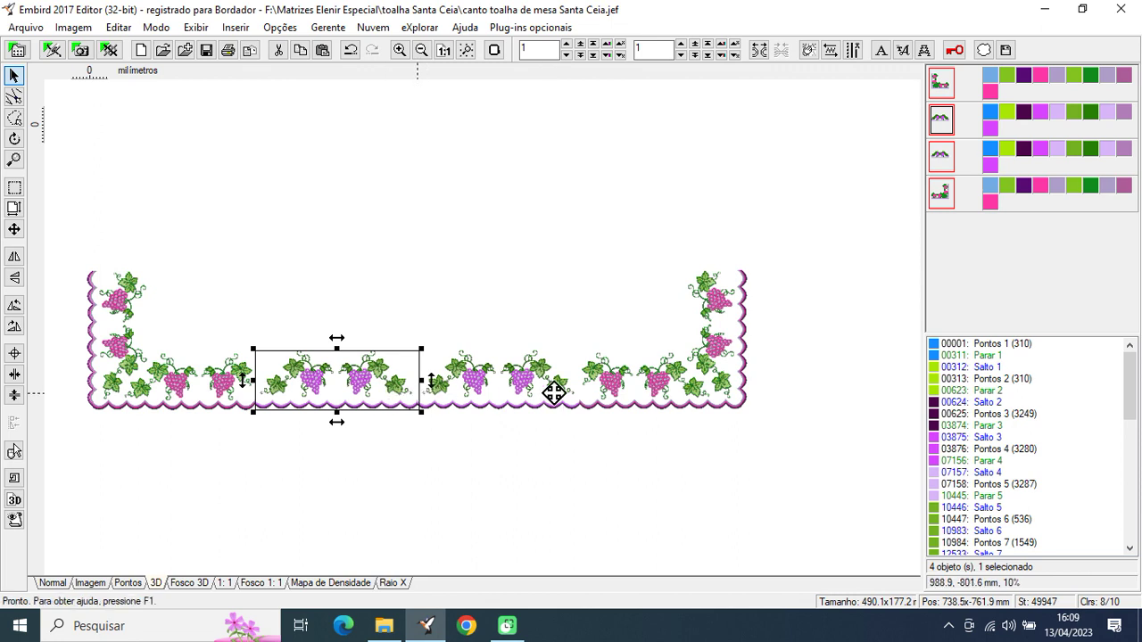
pyautogui.click(590, 268)
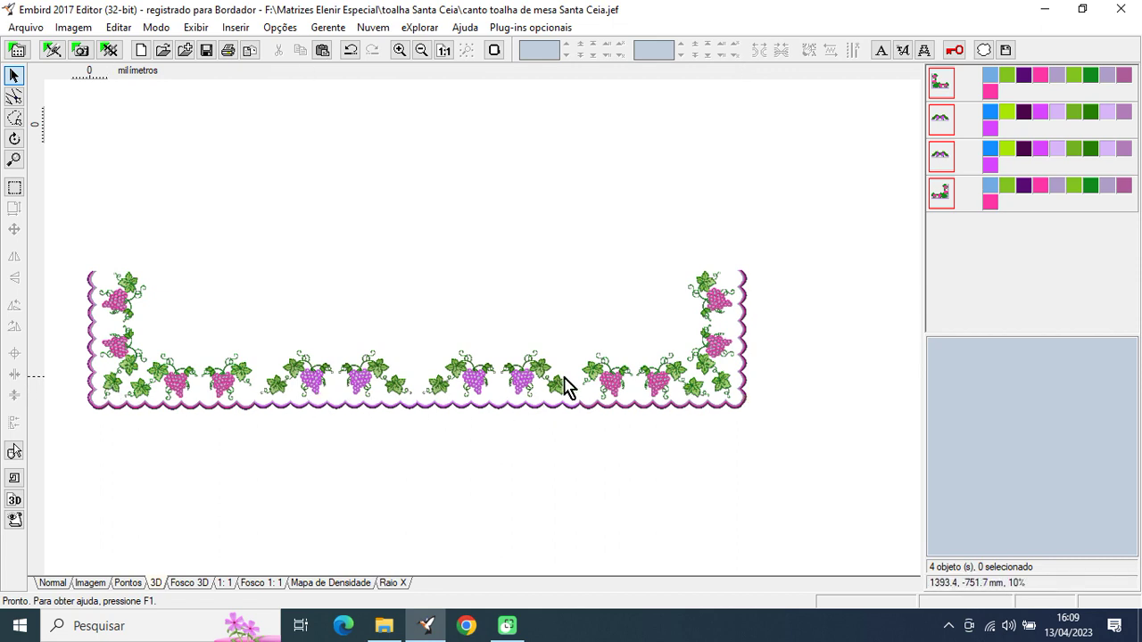
pyautogui.click(15, 189)
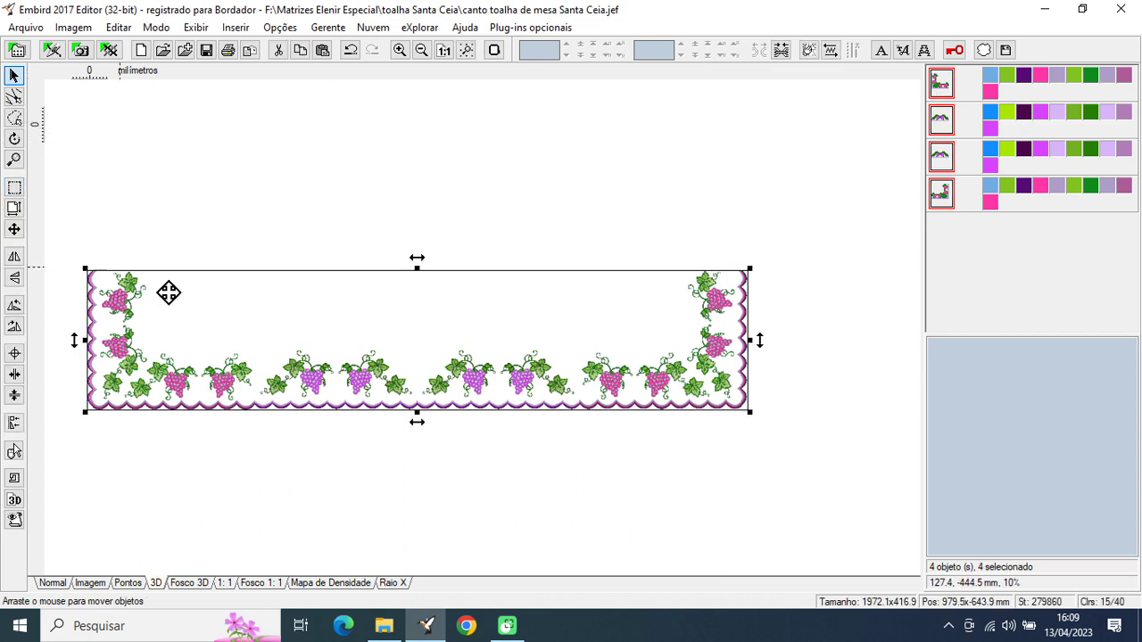
pyautogui.moveTo(456, 319); pyautogui.dragTo(446, 406)
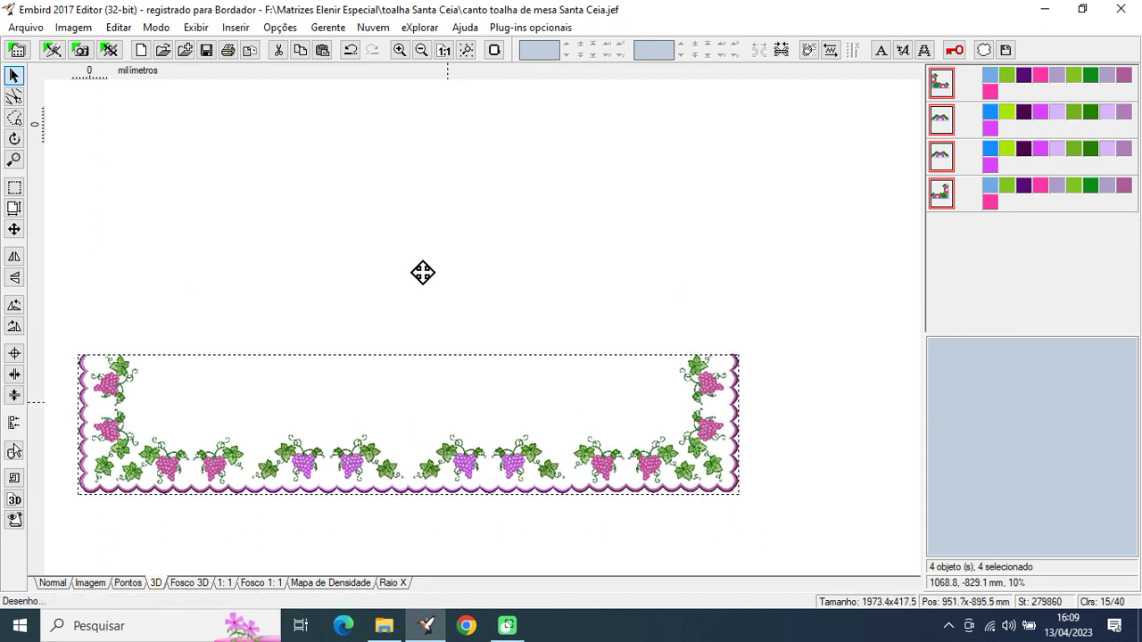
# - Duplicate a straight grape bar, rotate the copy to vertical, and align it above the upper end of the left corner
pyautogui.click(322, 486)
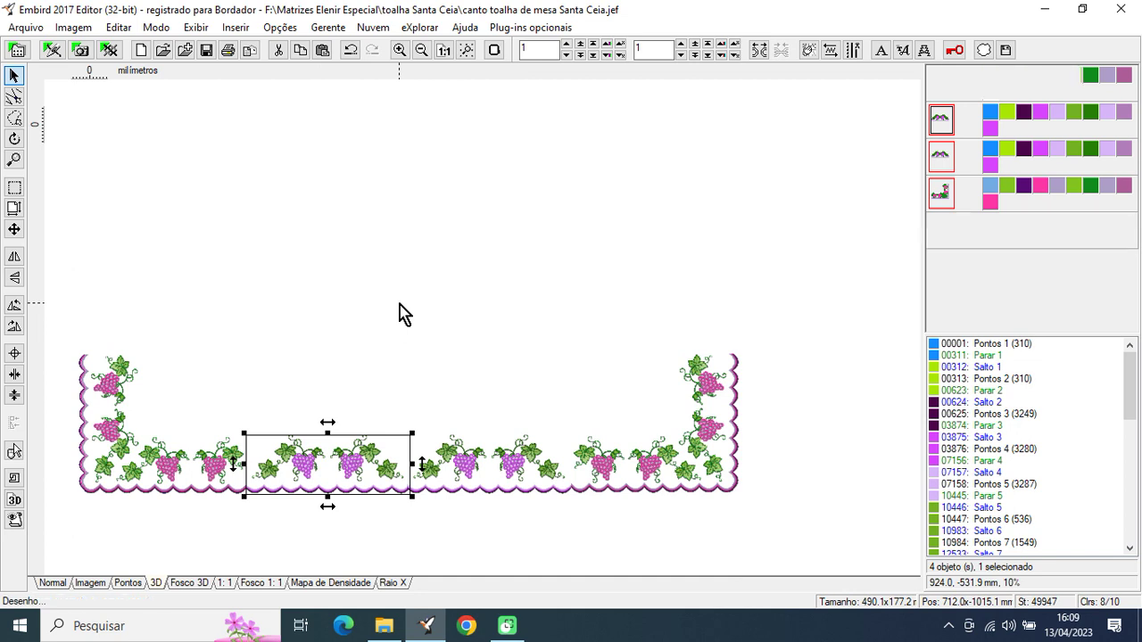
pyautogui.hotkey('ctrl', 'c')
pyautogui.hotkey('ctrl', 'v')
pyautogui.moveTo(321, 468); pyautogui.dragTo(298, 312)
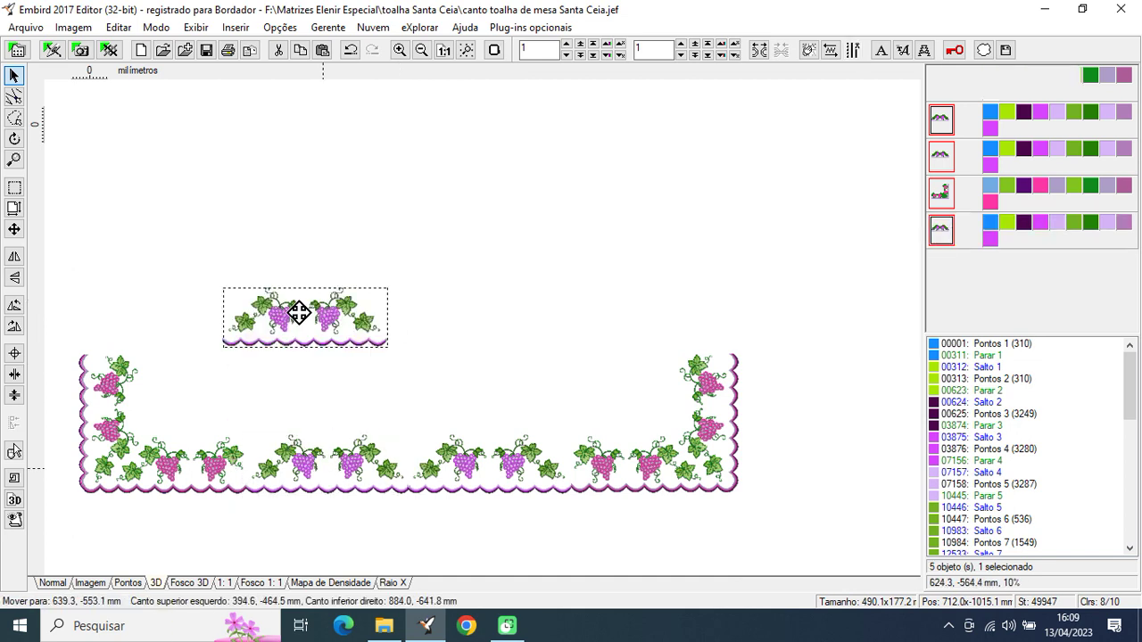
pyautogui.click(15, 326)
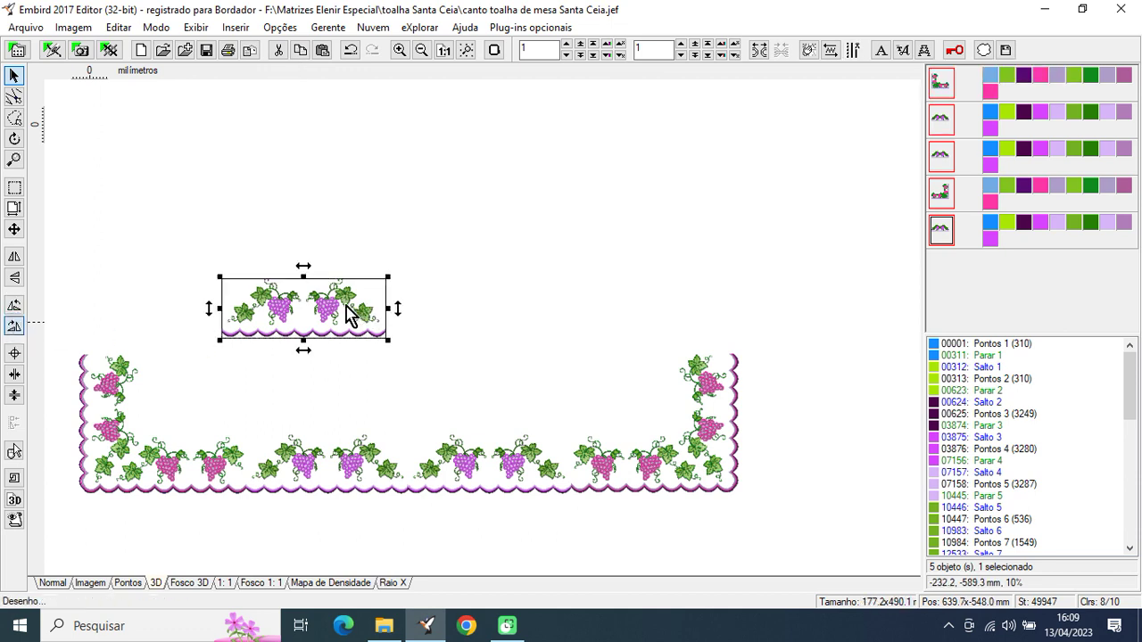
pyautogui.click(324, 310)
pyautogui.moveTo(178, 289); pyautogui.dragTo(113, 280)
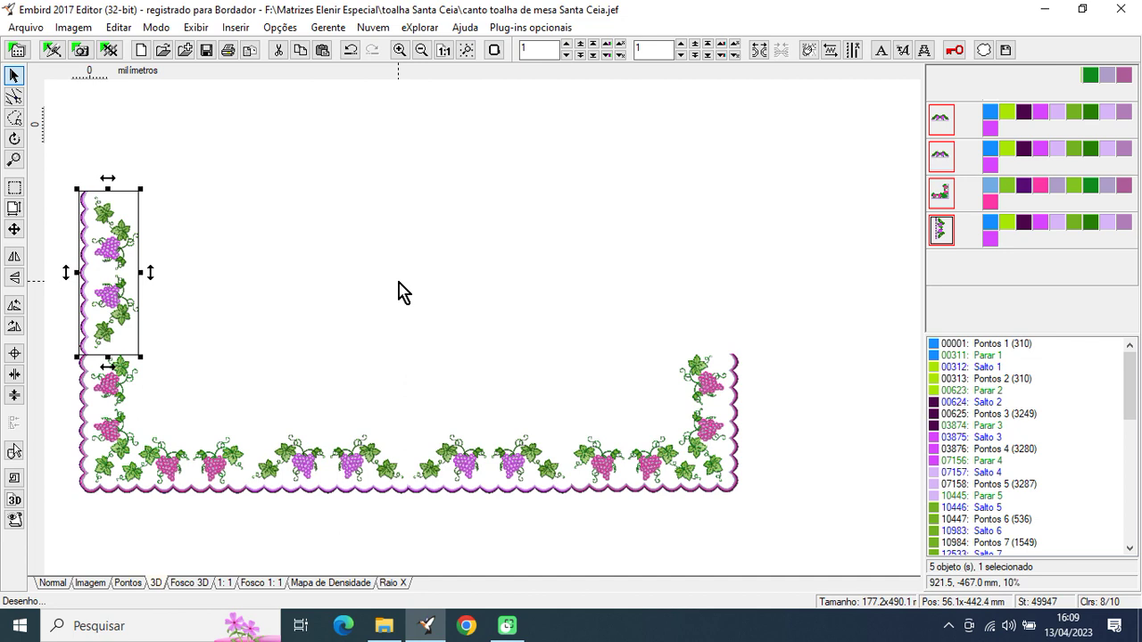
# - Duplicate the vertical bar, mirror the copy horizontally, and align it above the upper end of the right corner
pyautogui.click(14, 256)
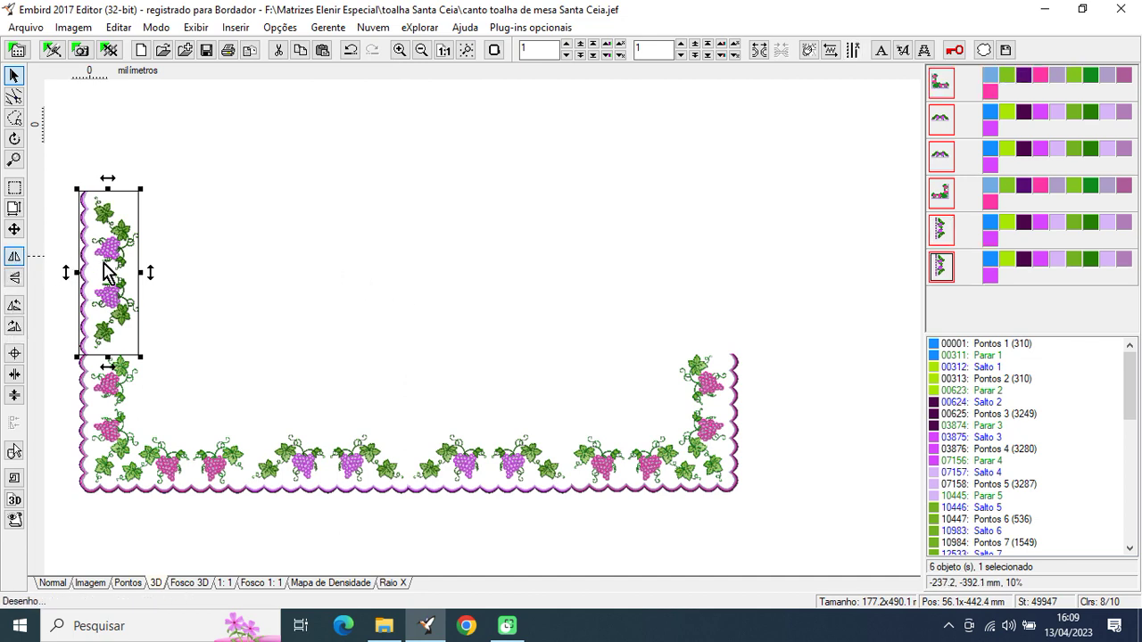
pyautogui.moveTo(105, 268); pyautogui.dragTo(701, 266)
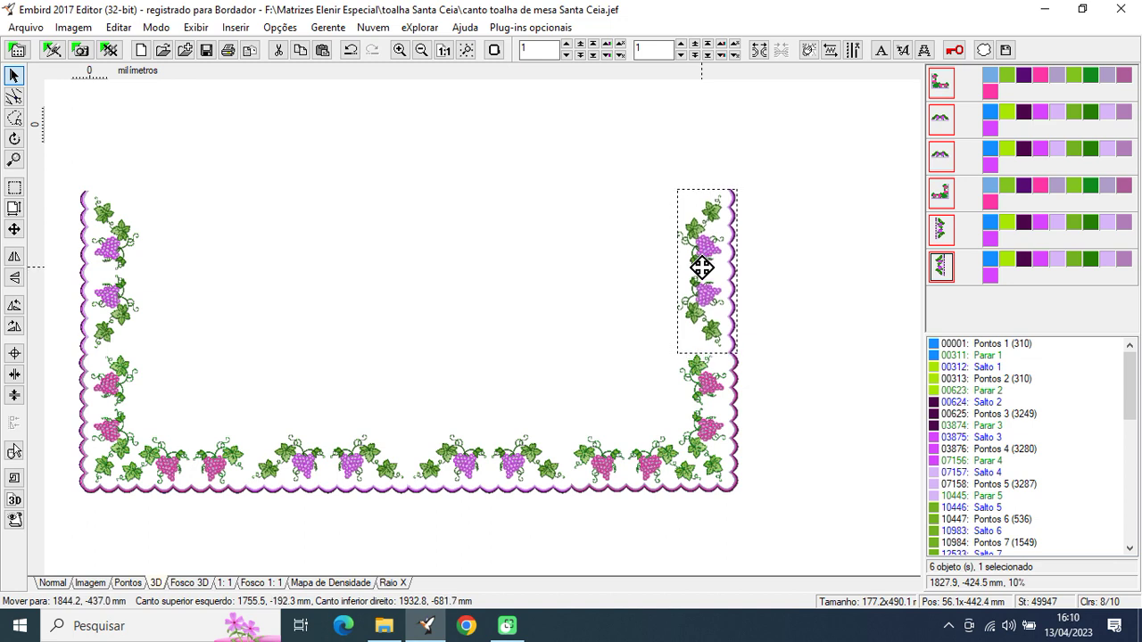
pyautogui.moveTo(701, 267); pyautogui.dragTo(703, 269)
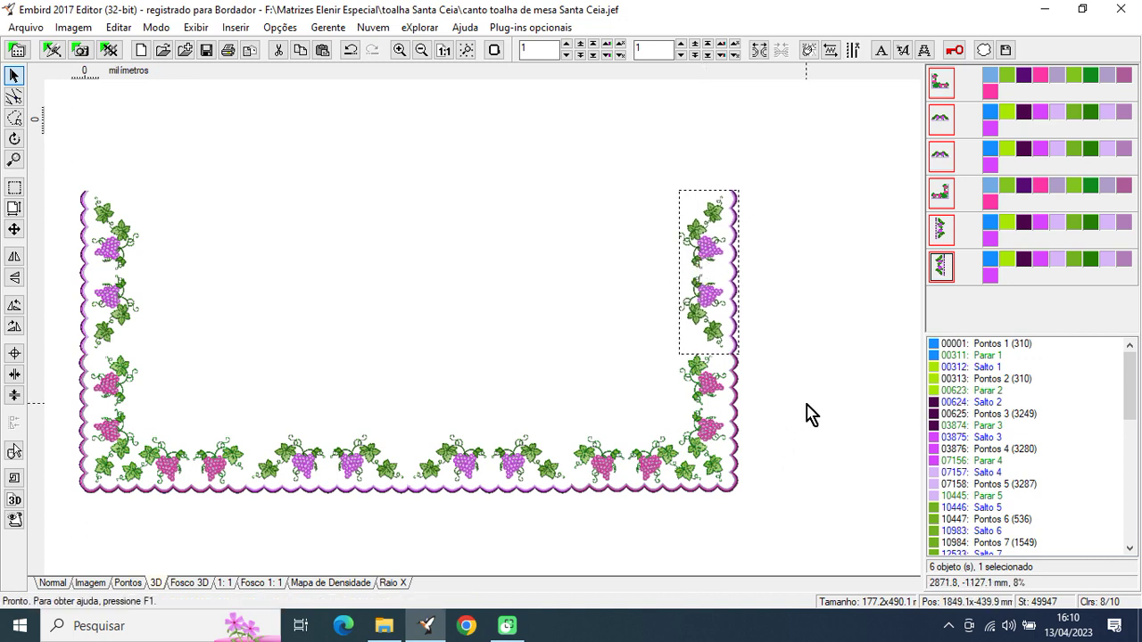
# - Close the frame with a vertically flipped copy of the lower border above the side bars, and move the complete frame lower in the workspace
pyautogui.moveTo(57, 295); pyautogui.dragTo(654, 426)
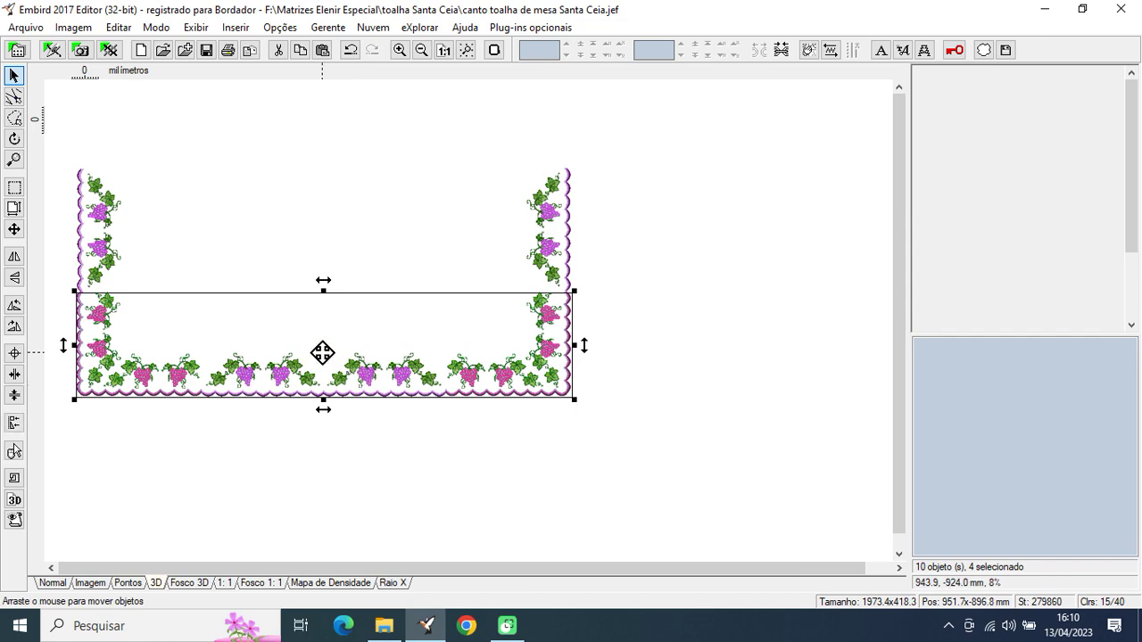
pyautogui.moveTo(322, 354); pyautogui.dragTo(324, 124)
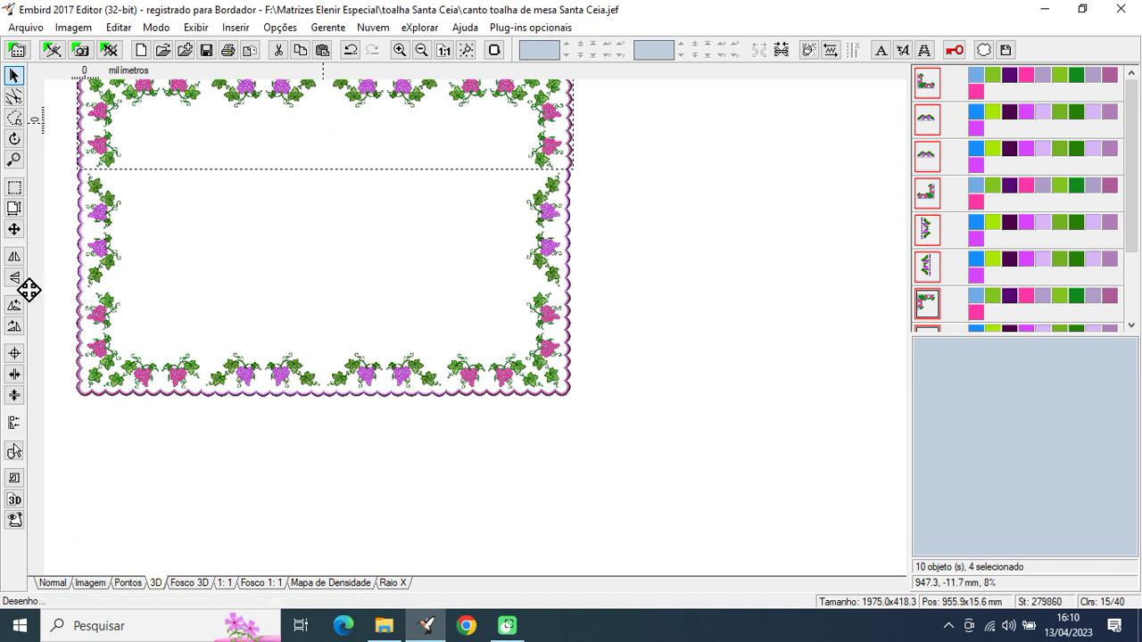
pyautogui.click(15, 190)
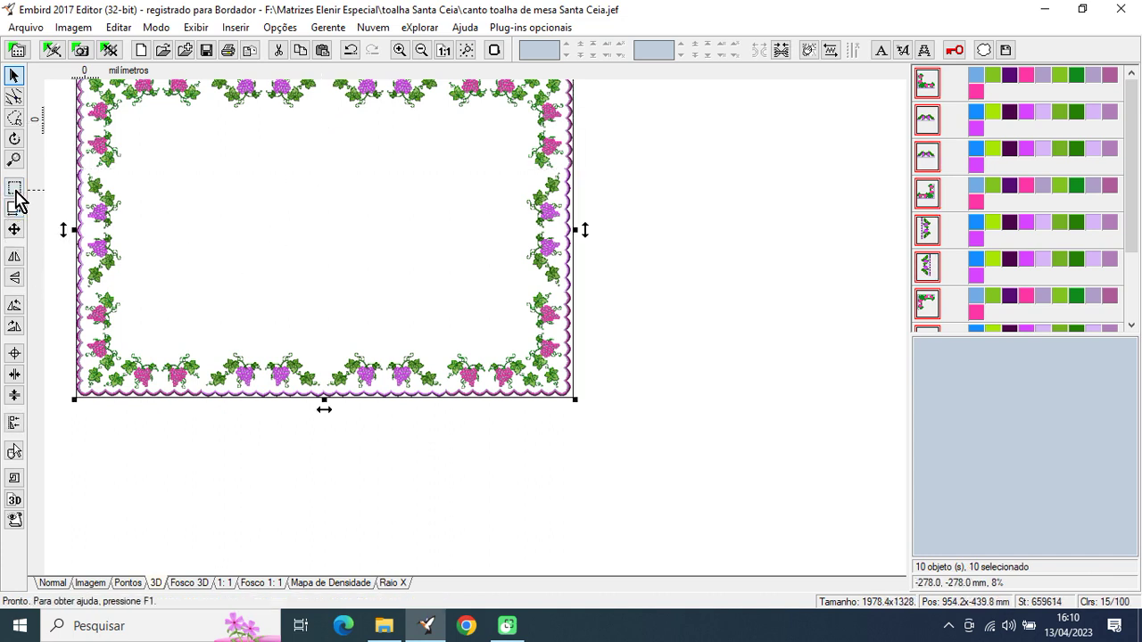
pyautogui.moveTo(410, 314); pyautogui.dragTo(413, 324)
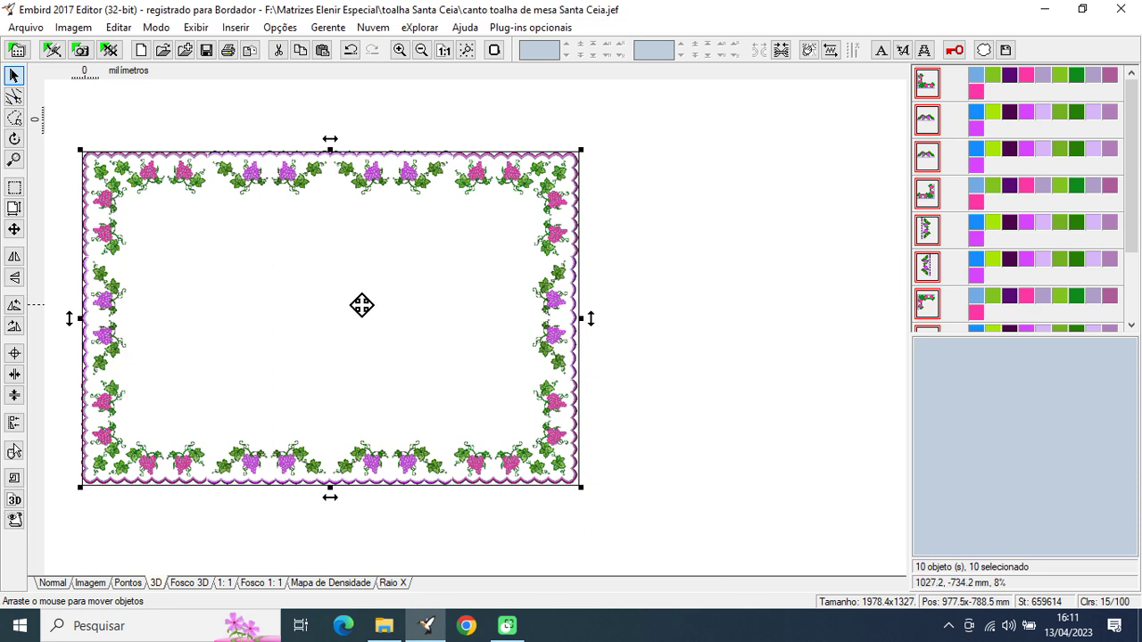
pyautogui.click(512, 320)
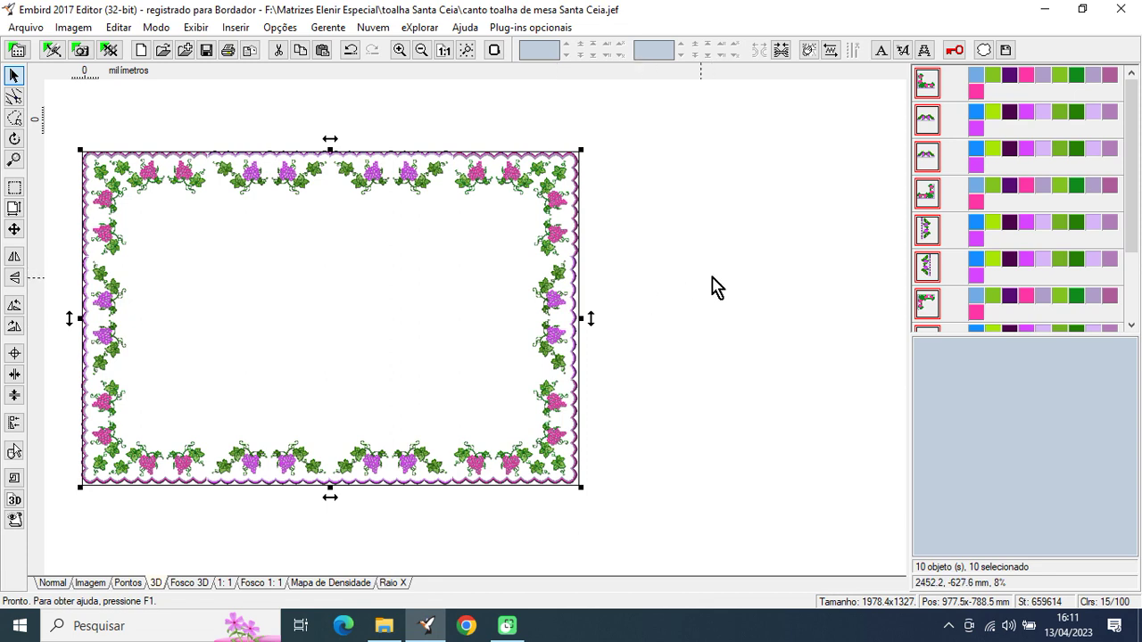
# - Close the editor without saving the border, decline the password backup, and close the toalha Santa Ceia folder
pyautogui.click(1122, 9)
pyautogui.click(620, 354)
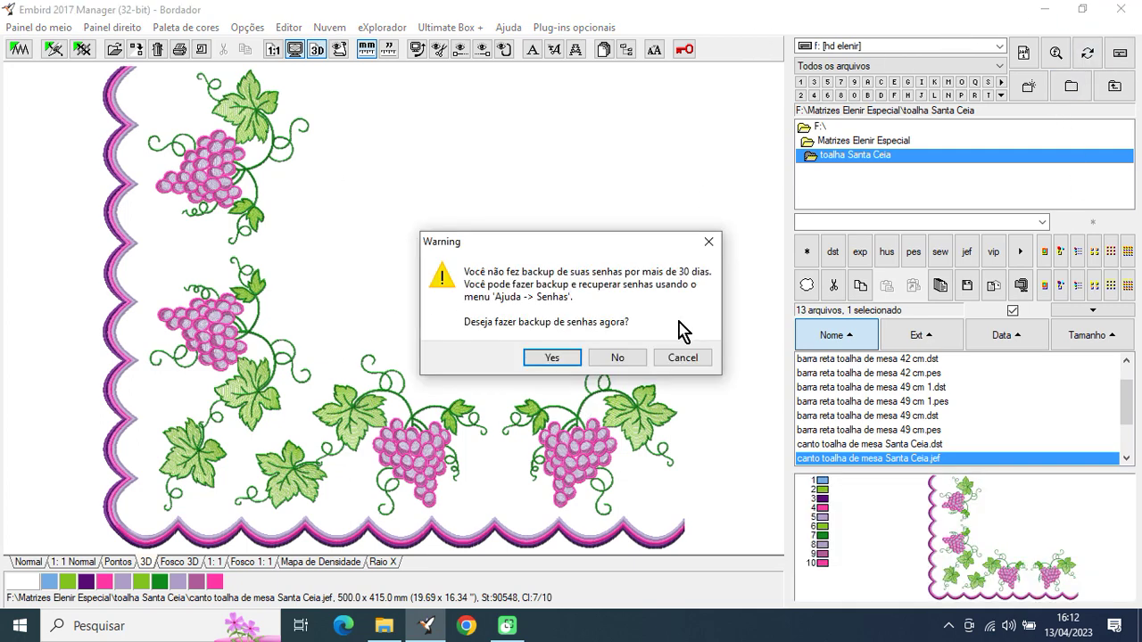
pyautogui.click(637, 357)
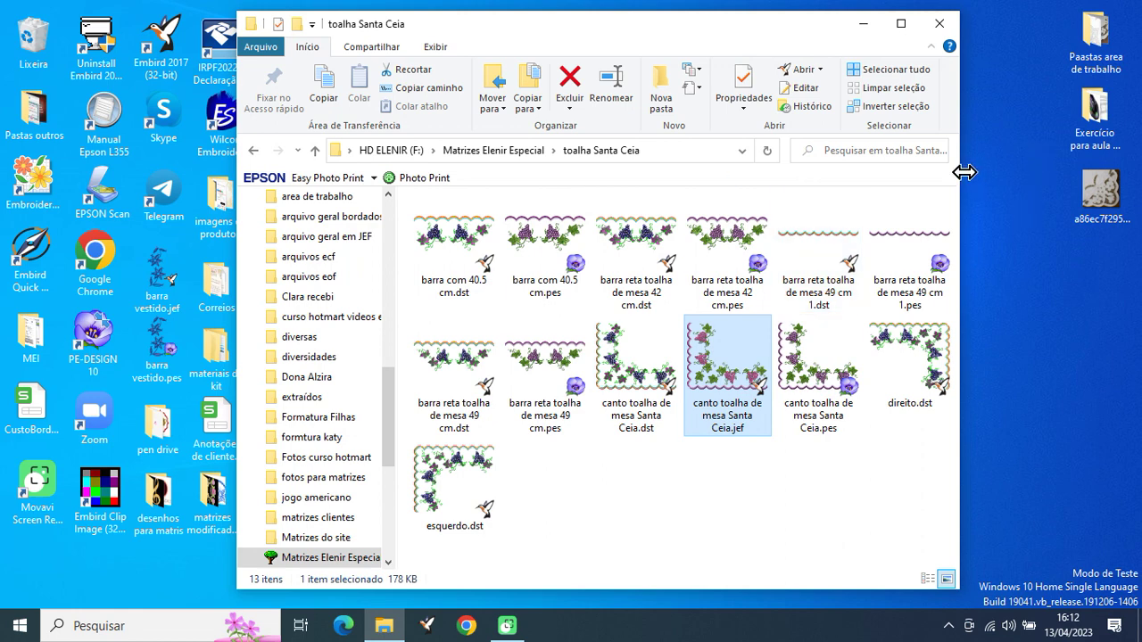
pyautogui.click(942, 27)
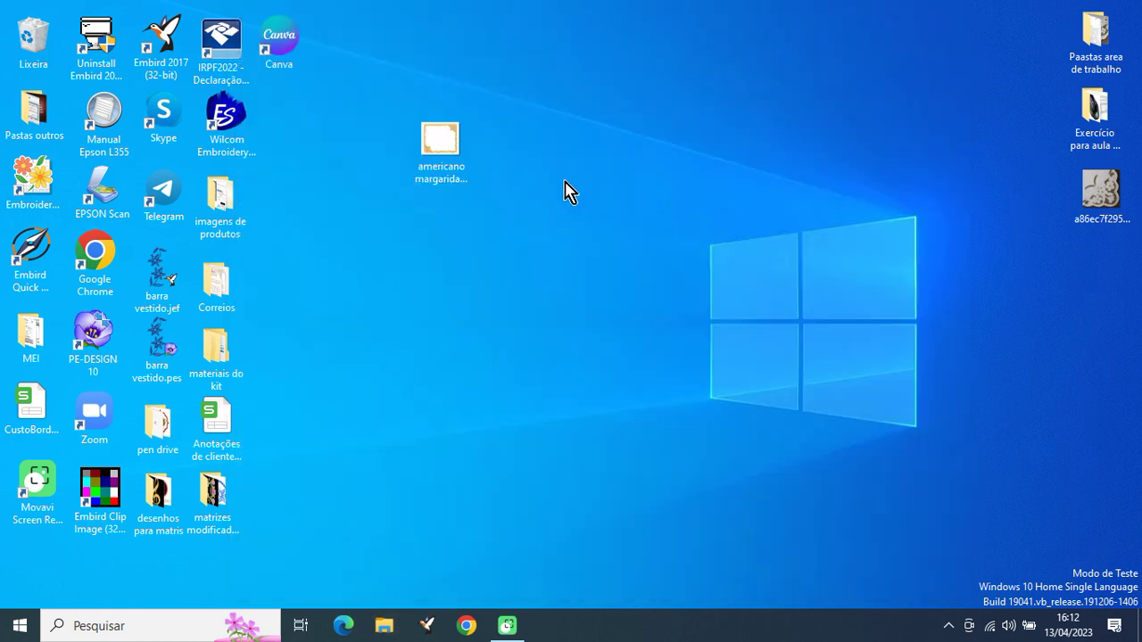